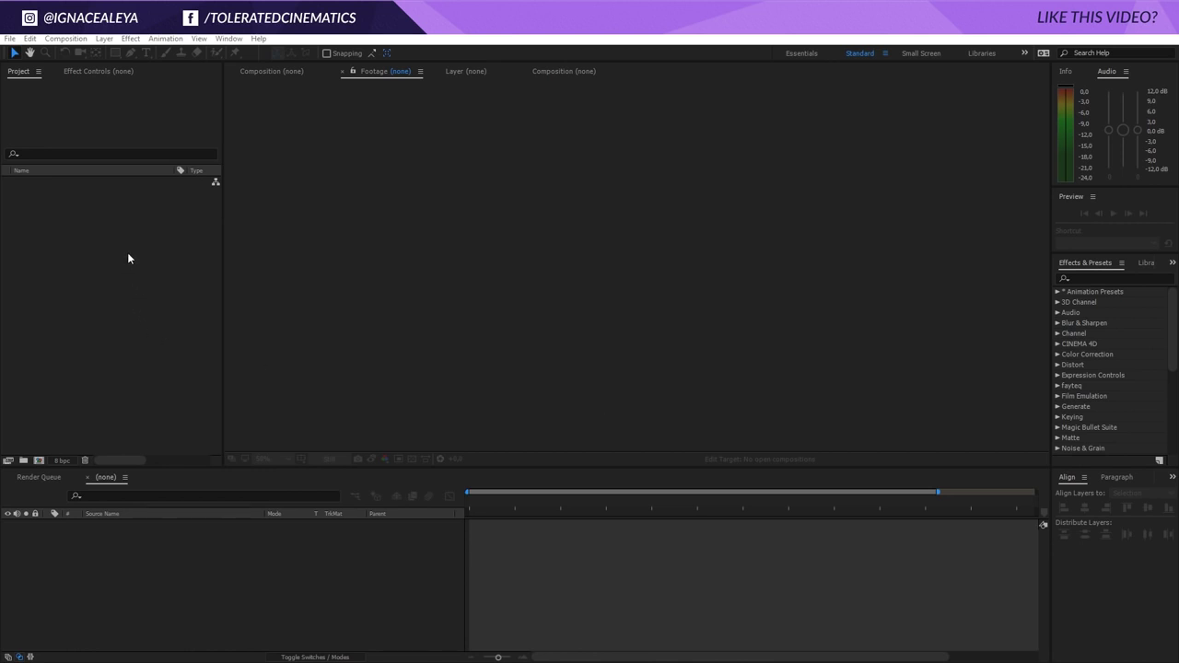
Start a new project and set up a new composition 1920 px wide and 1080 px high
left_click(76, 40)
left_click(76, 53)
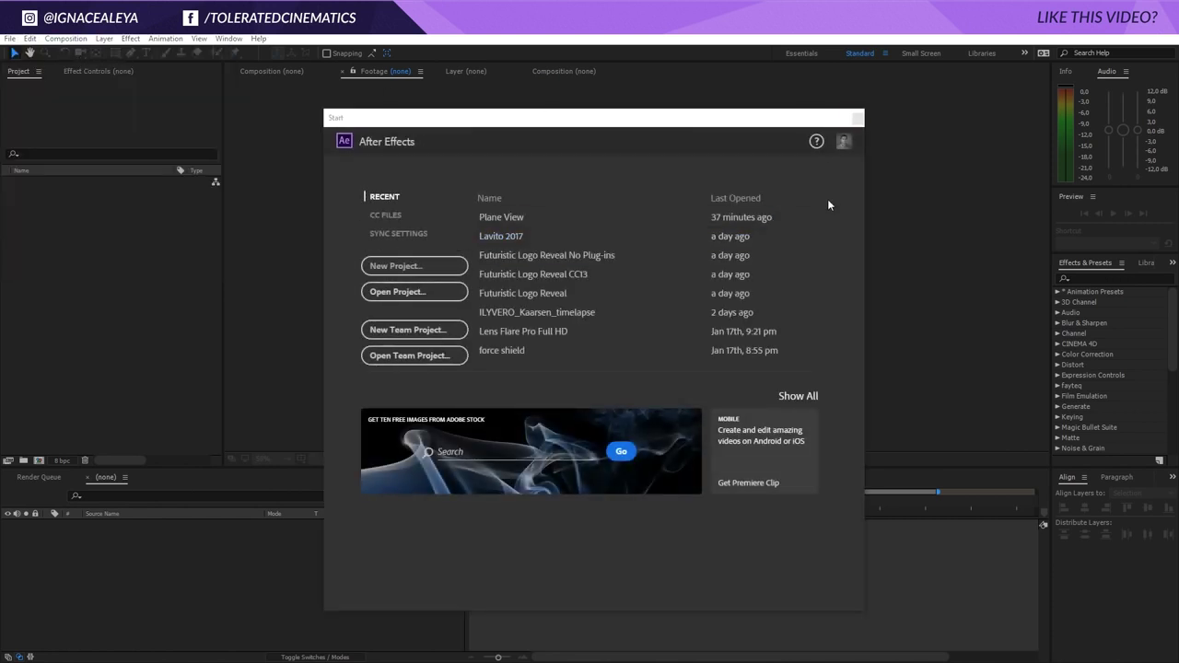
left_click(414, 266)
left_click(62, 39)
left_click(64, 51)
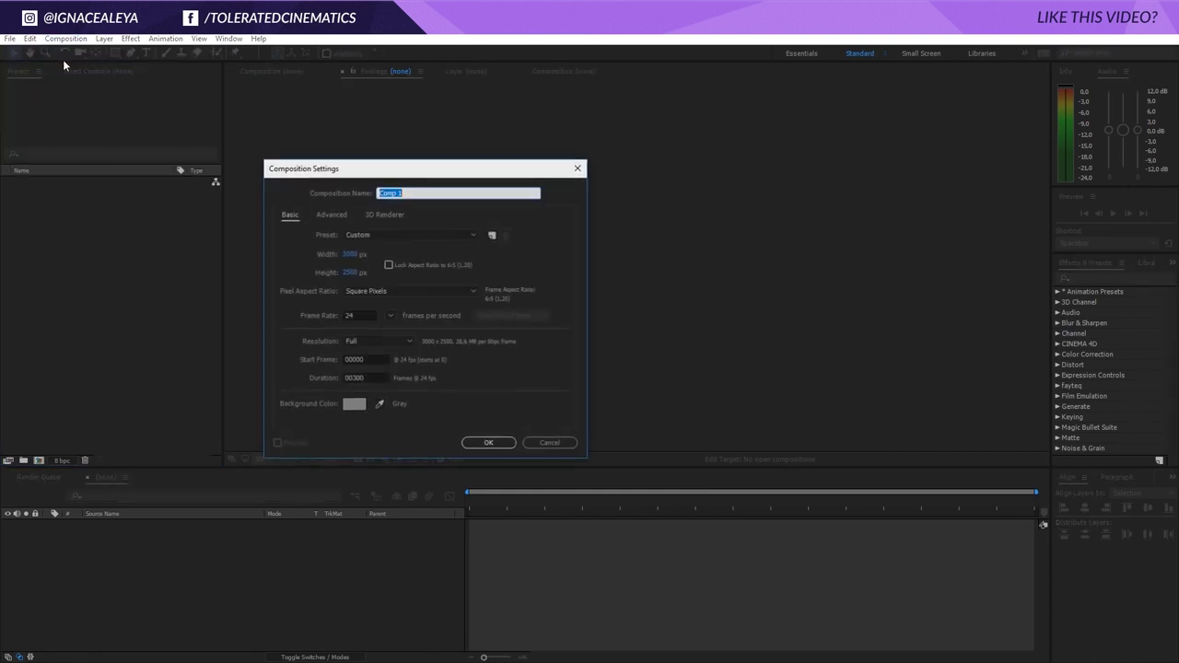
left_click(350, 253)
type("1920")
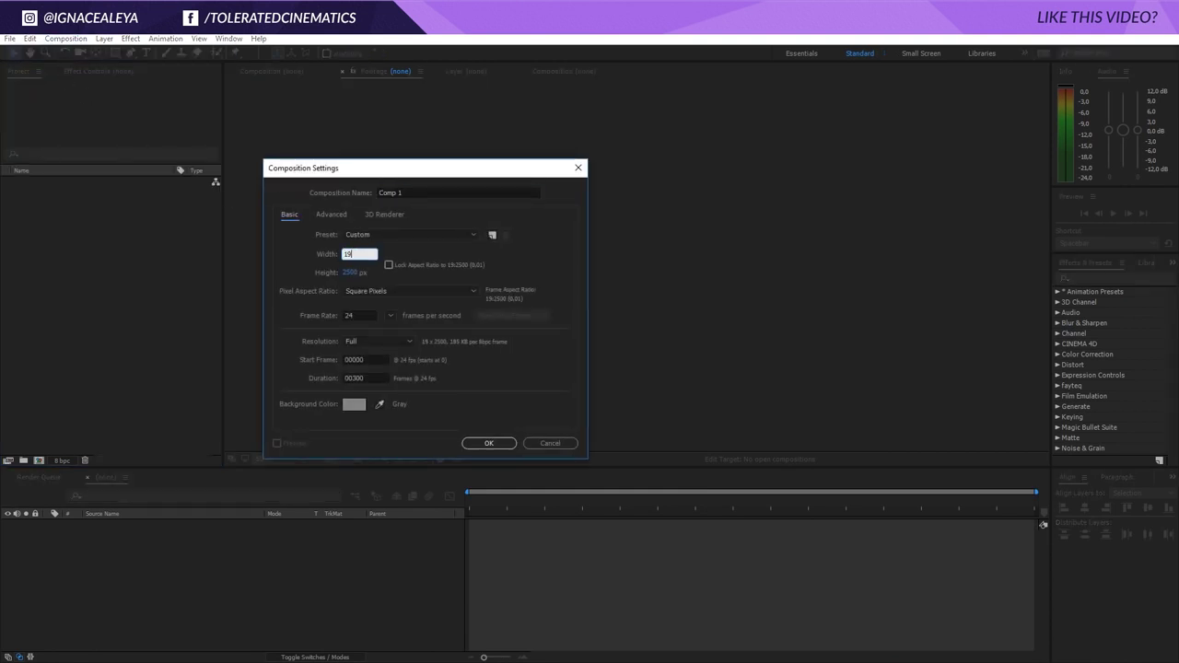
left_click(358, 272)
type("1080")
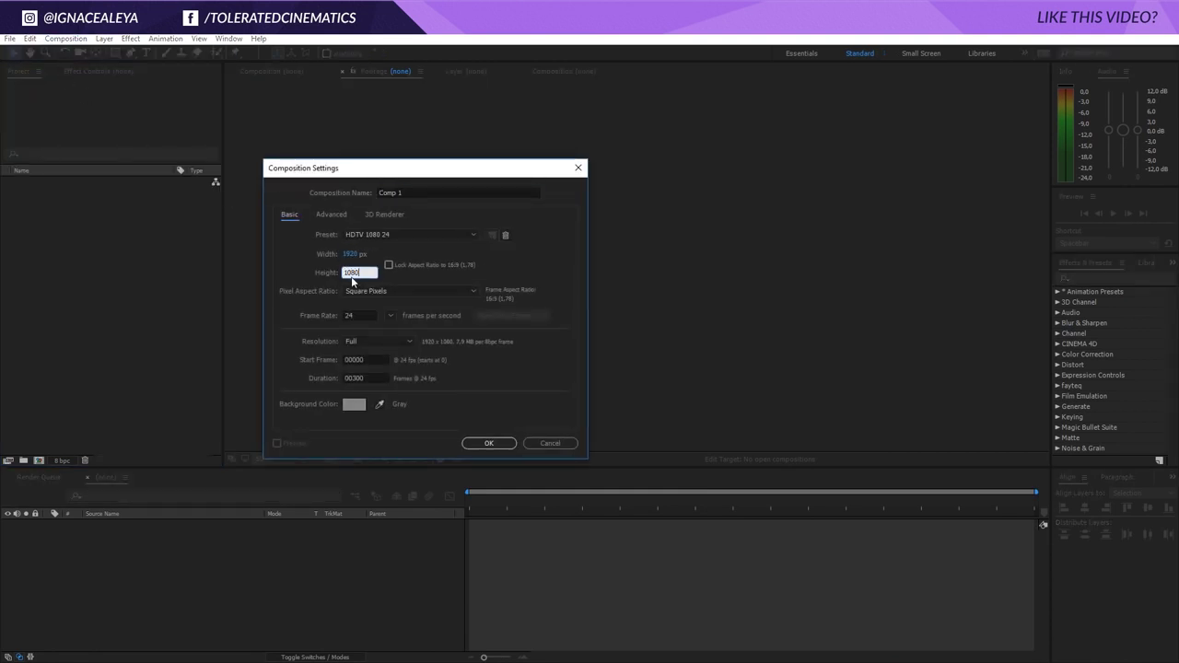
Set the composition's frame rate to 30 fps and name it Main Comp
left_click(360, 316)
type("30")
key("Tab")
key("Tab")
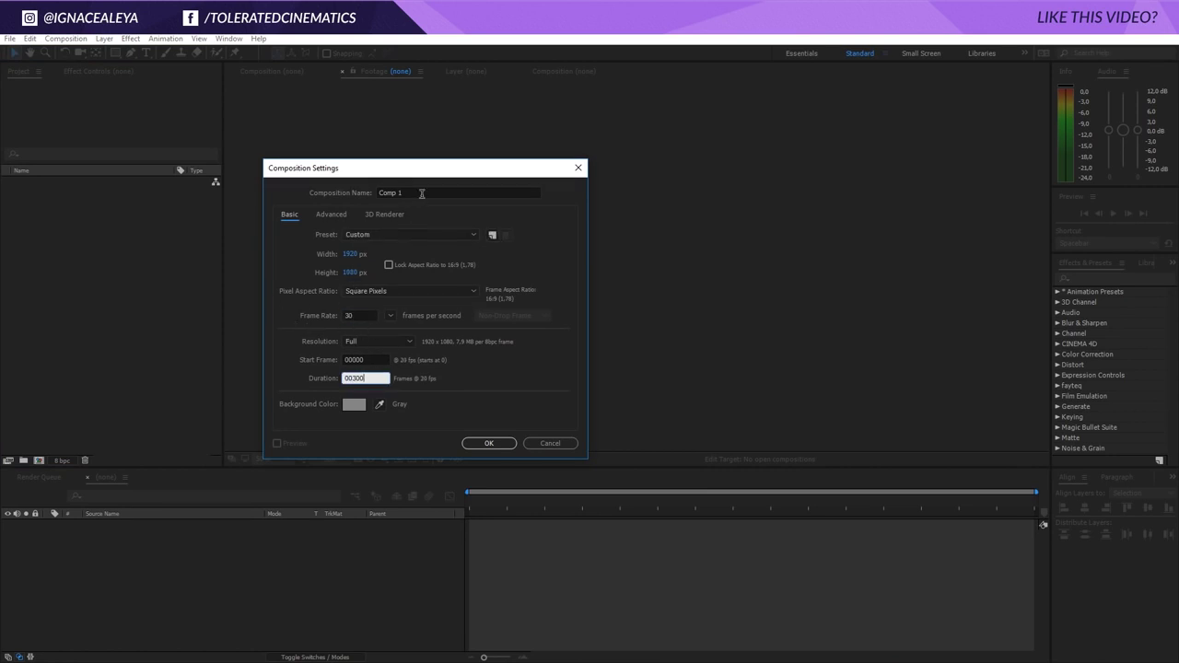
left_click_drag(422, 192, 239, 196)
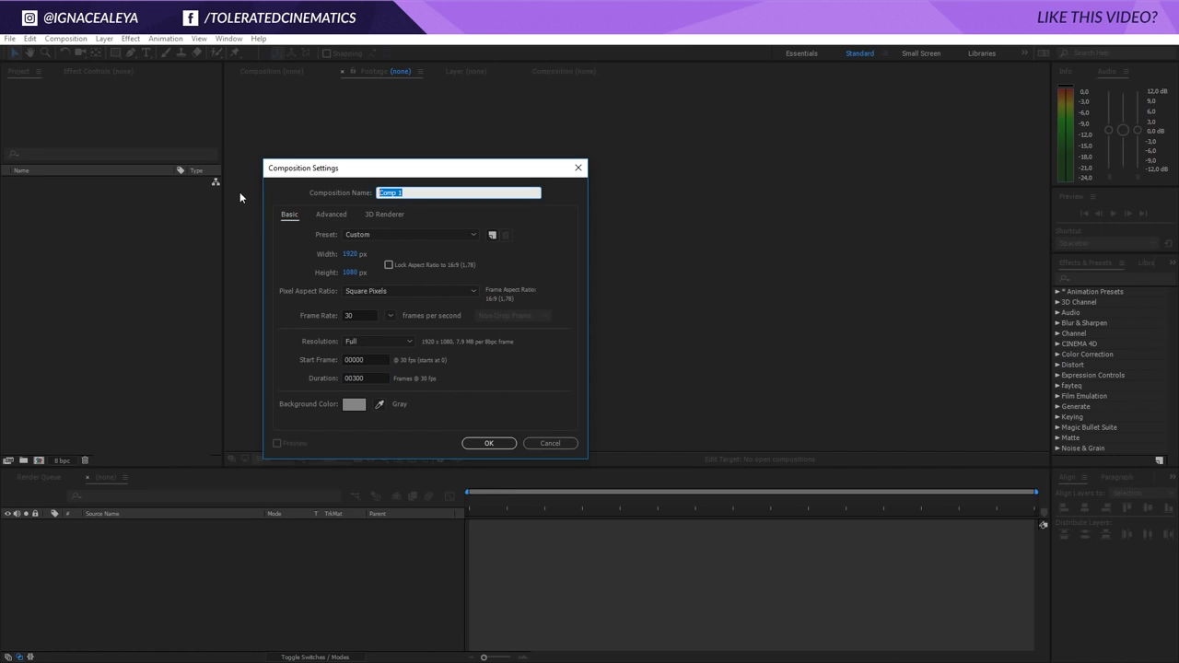
type("Main")
Set the composition's background color to black (000000) and create the composition
left_click(354, 404)
left_click(316, 607)
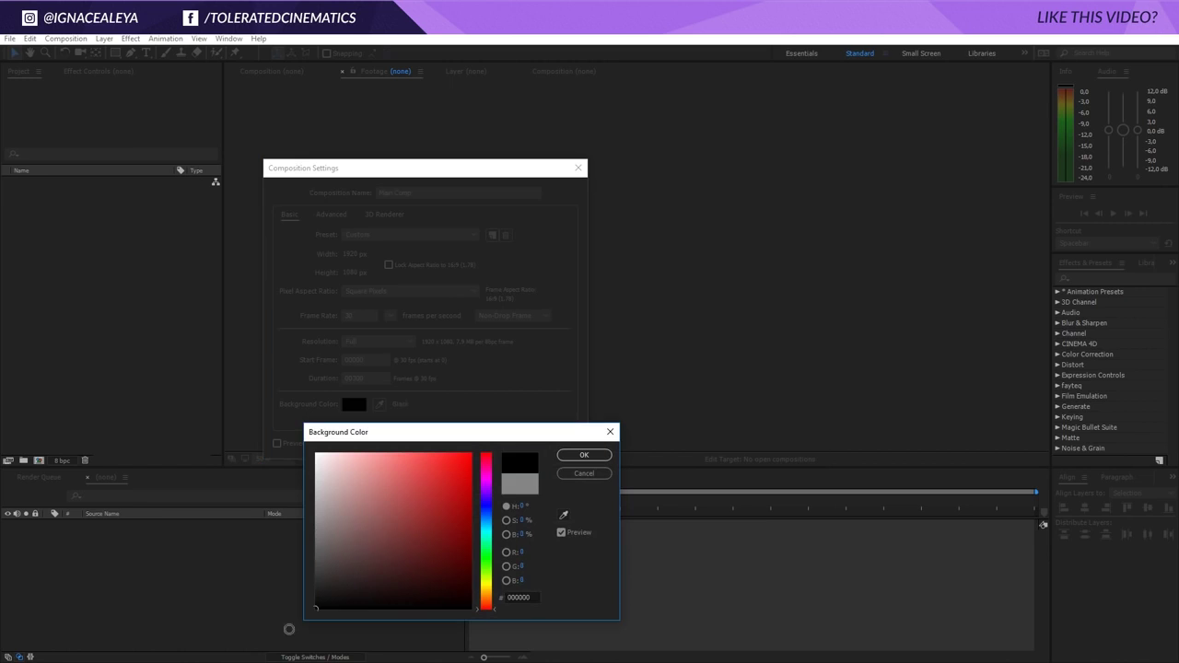
left_click(588, 458)
left_click(497, 443)
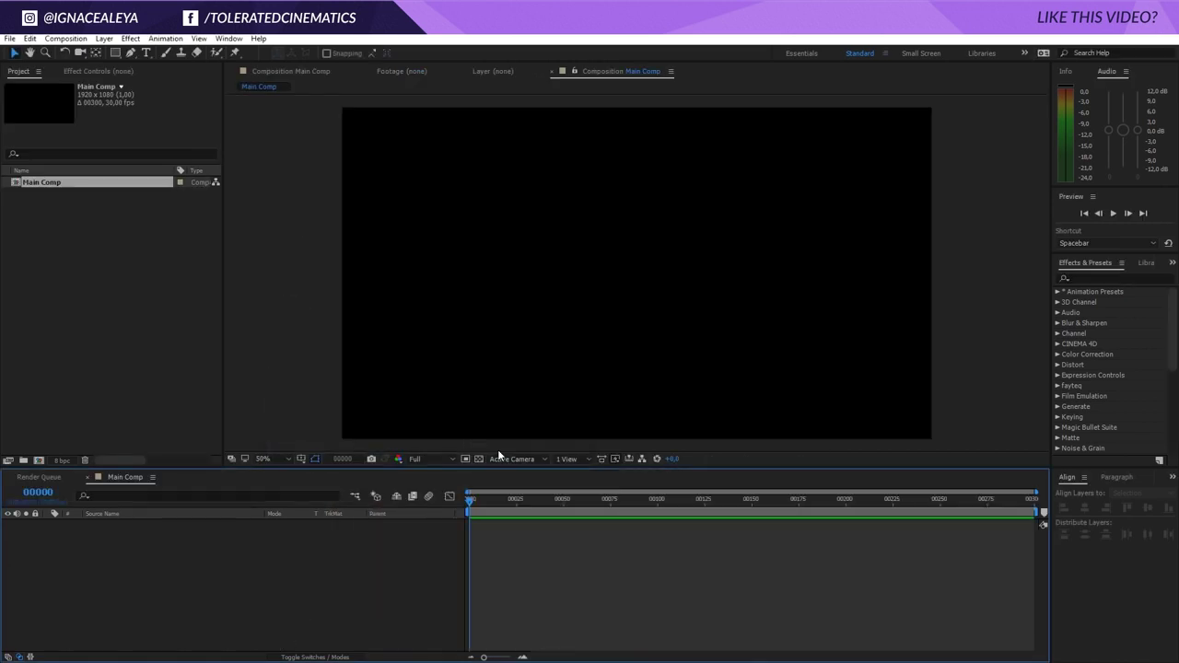
Add a black 1920 x 1080 solid layer named Mir to Main Comp
right_click(136, 563)
mouse_move(204, 440)
left_click(52, 476)
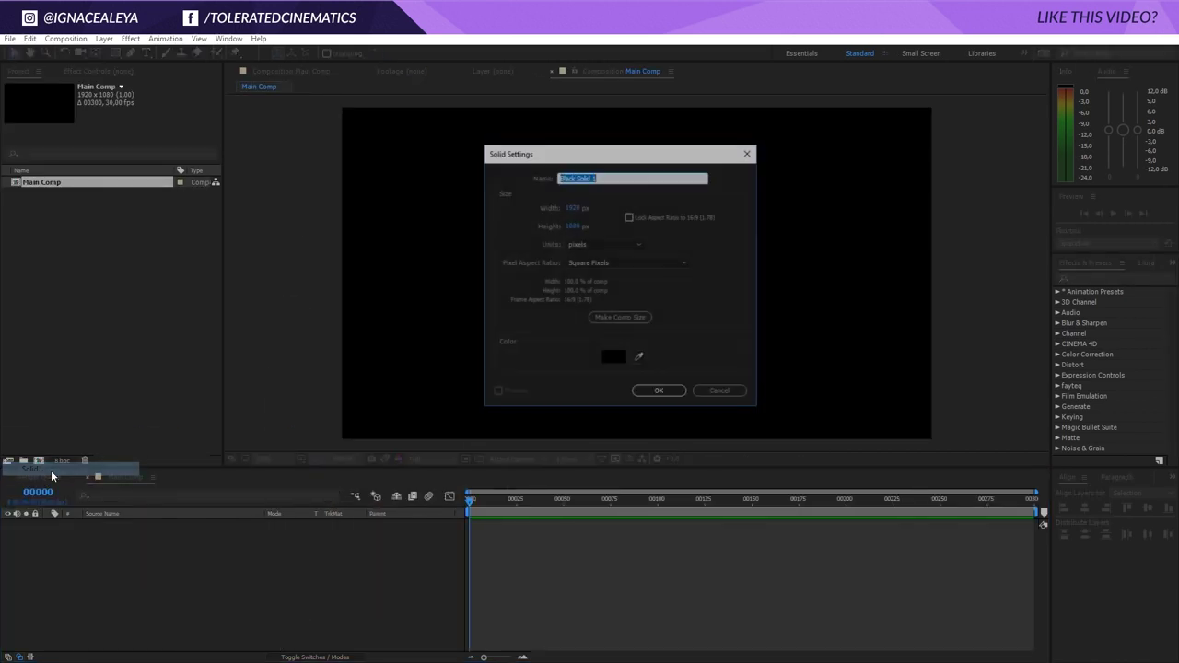
type("Hir")
key("Return")
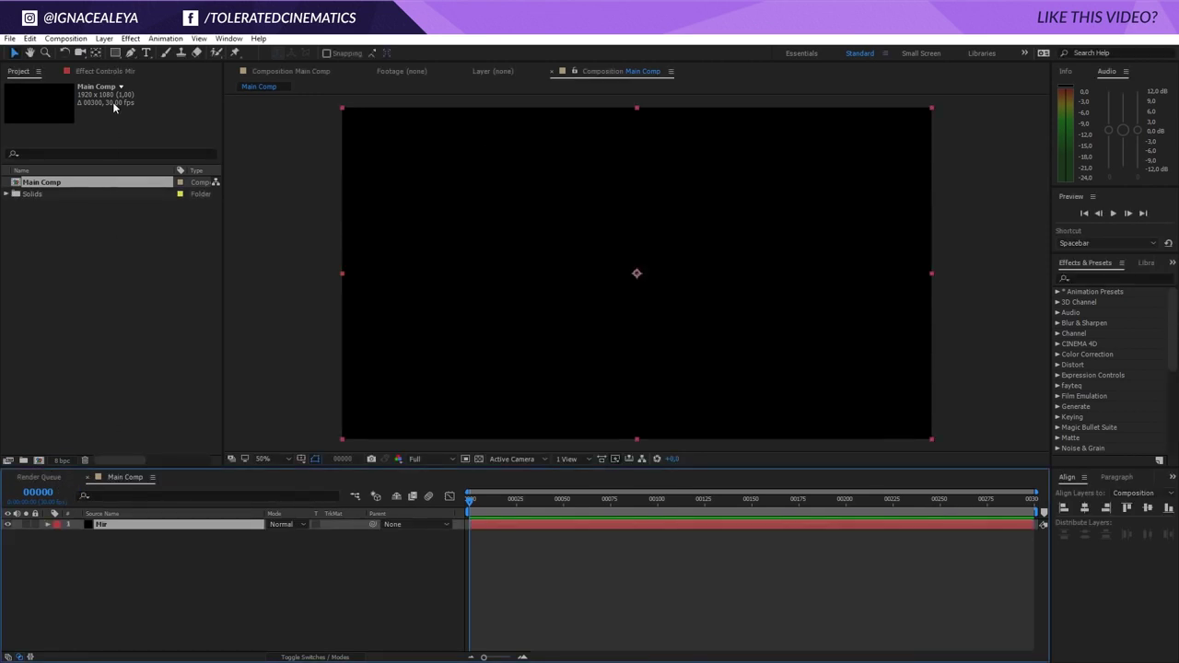
Apply the Trapcode Mir effect to the solid layer
left_click(130, 38)
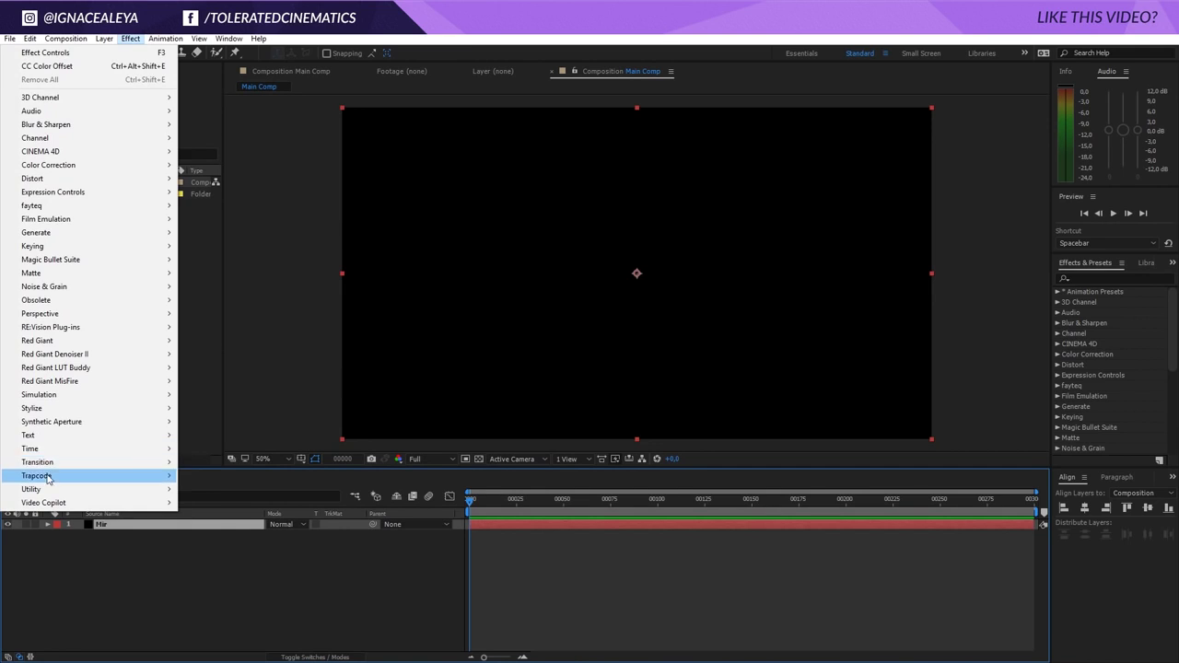
mouse_move(56, 475)
left_click(231, 545)
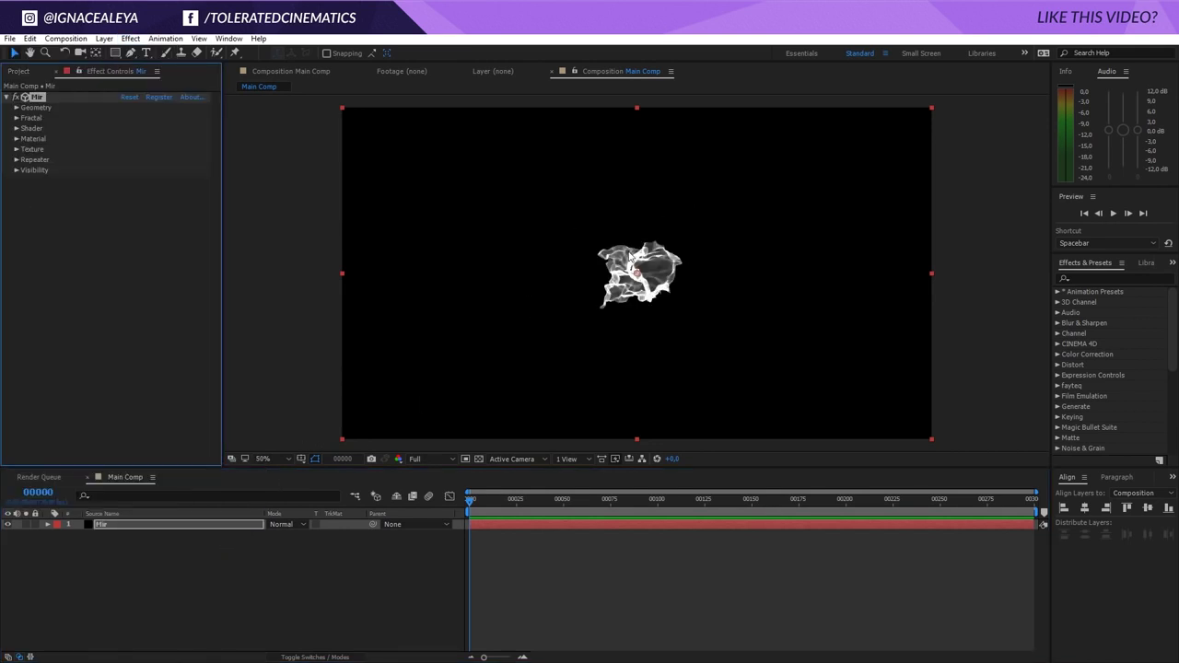
Set the Mir geometry to Size X 2120 and Size Y 1200, and change its shader to Flat
left_click(16, 107)
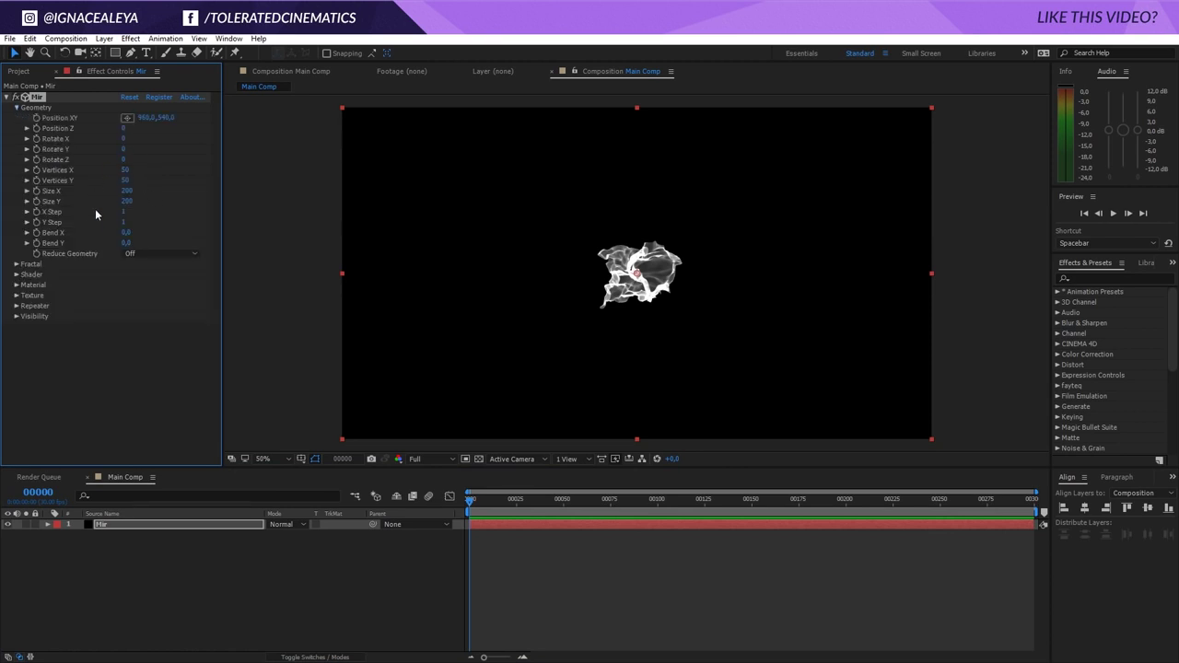
left_click_drag(126, 191, 191, 200)
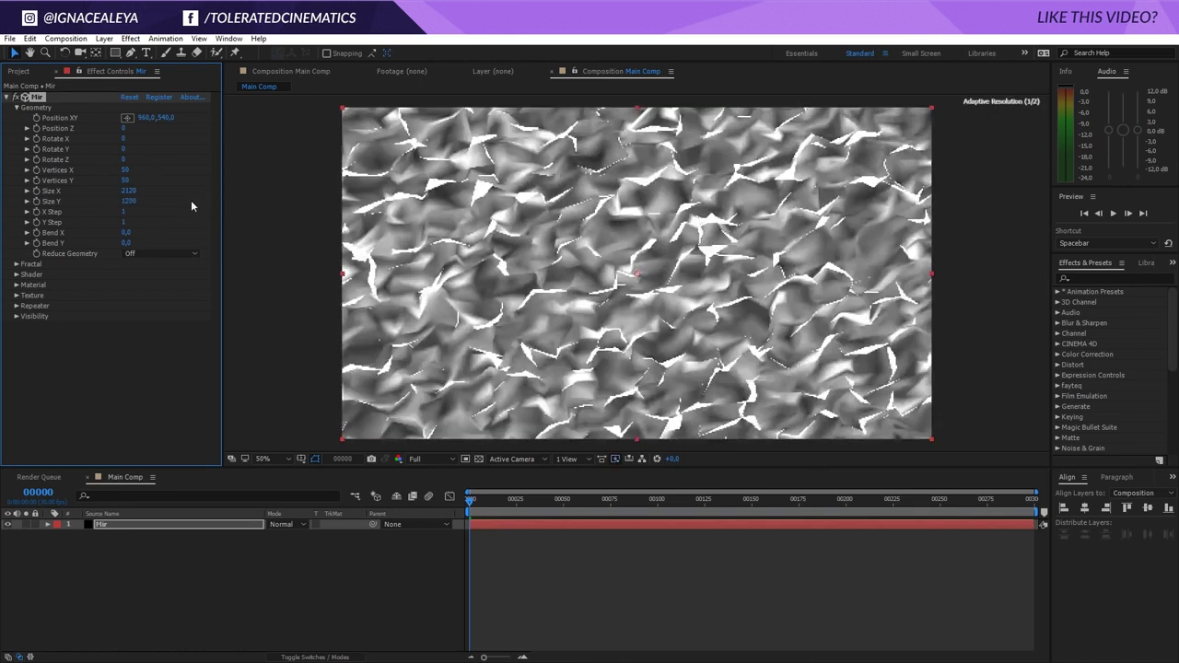
left_click(15, 275)
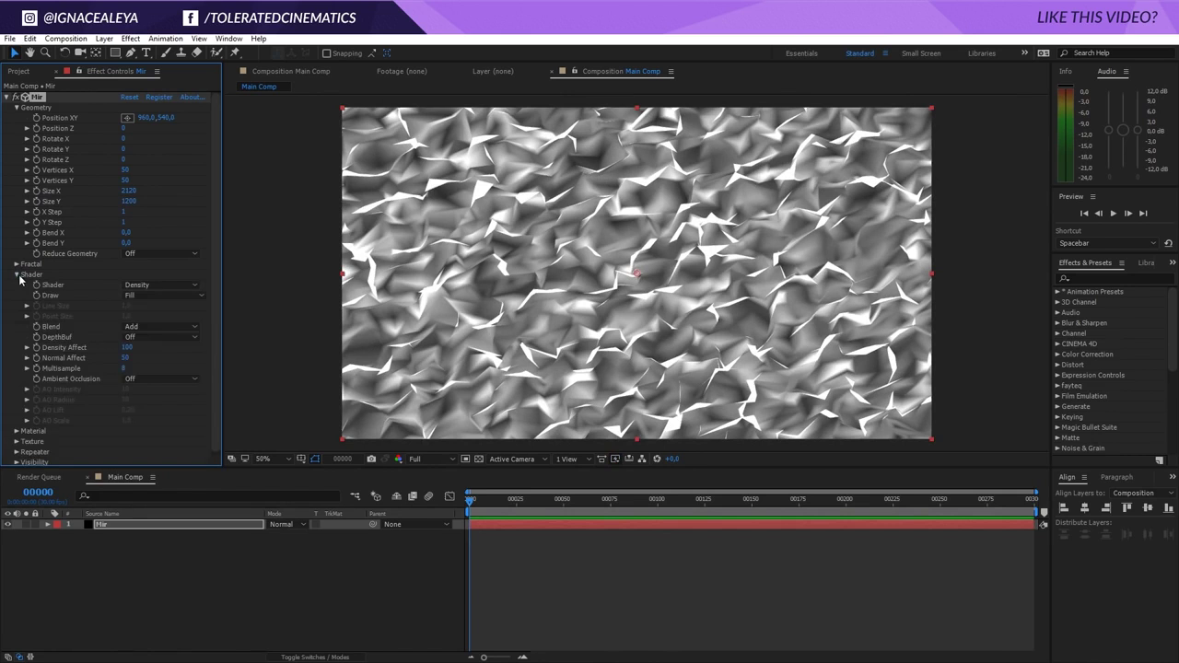
left_click(145, 285)
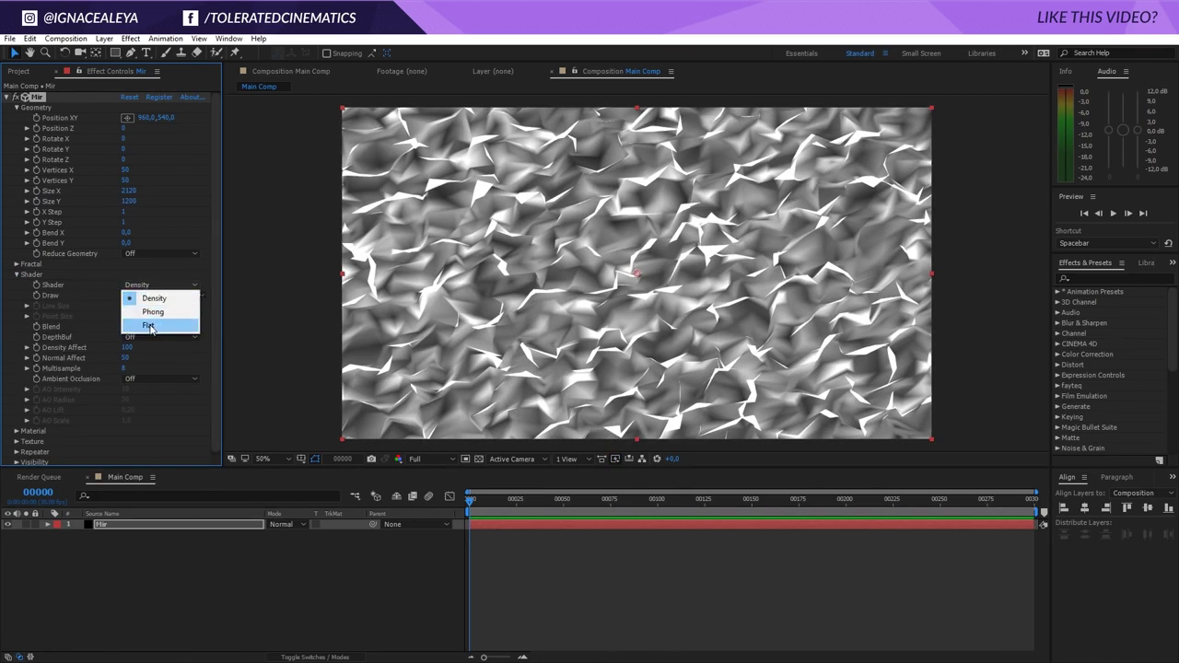
left_click(175, 328)
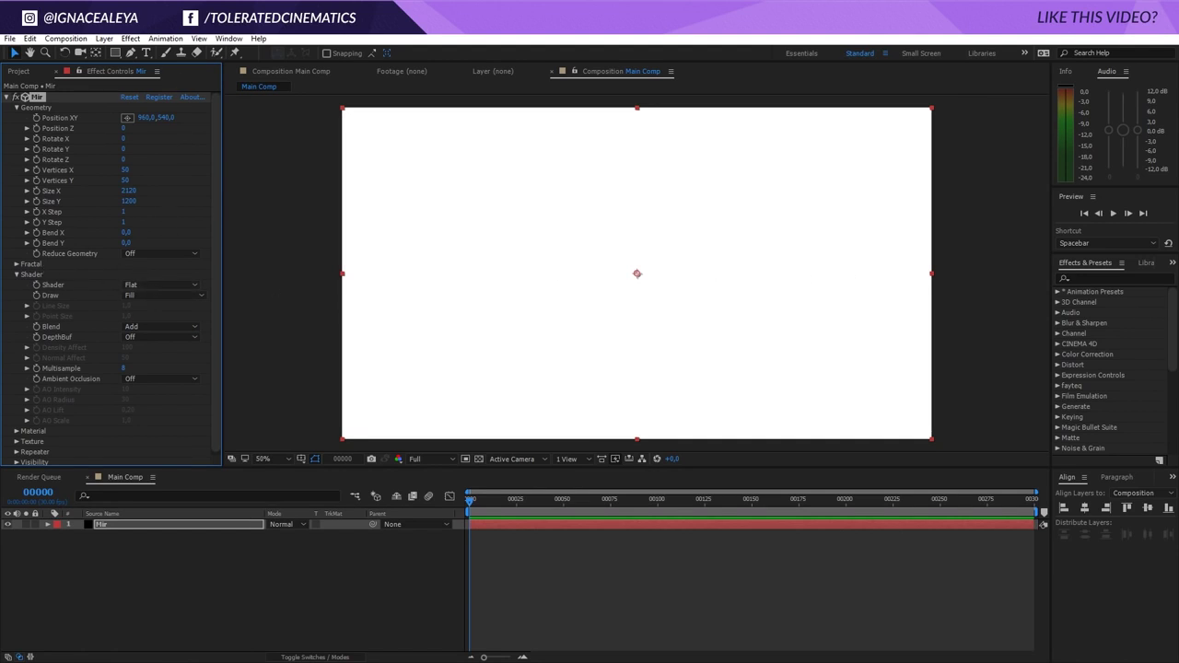
Set up a new point light with a very pale blue color
left_click(104, 38)
mouse_move(104, 52)
left_click(247, 80)
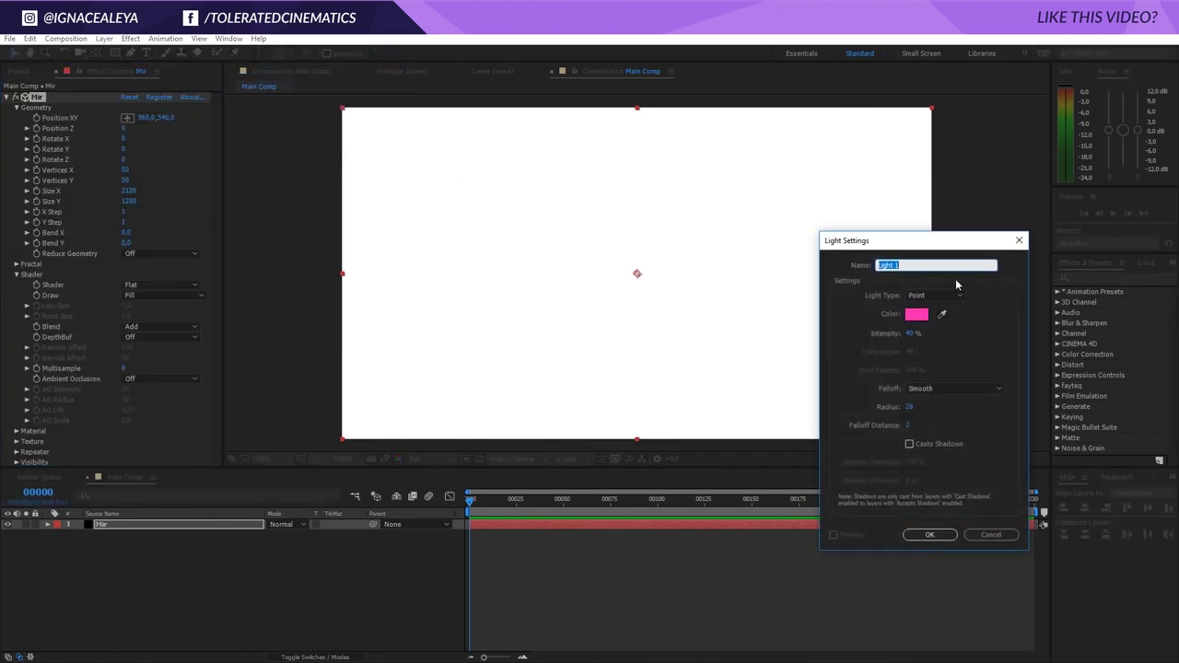
left_click(915, 317)
type("FFFFFF")
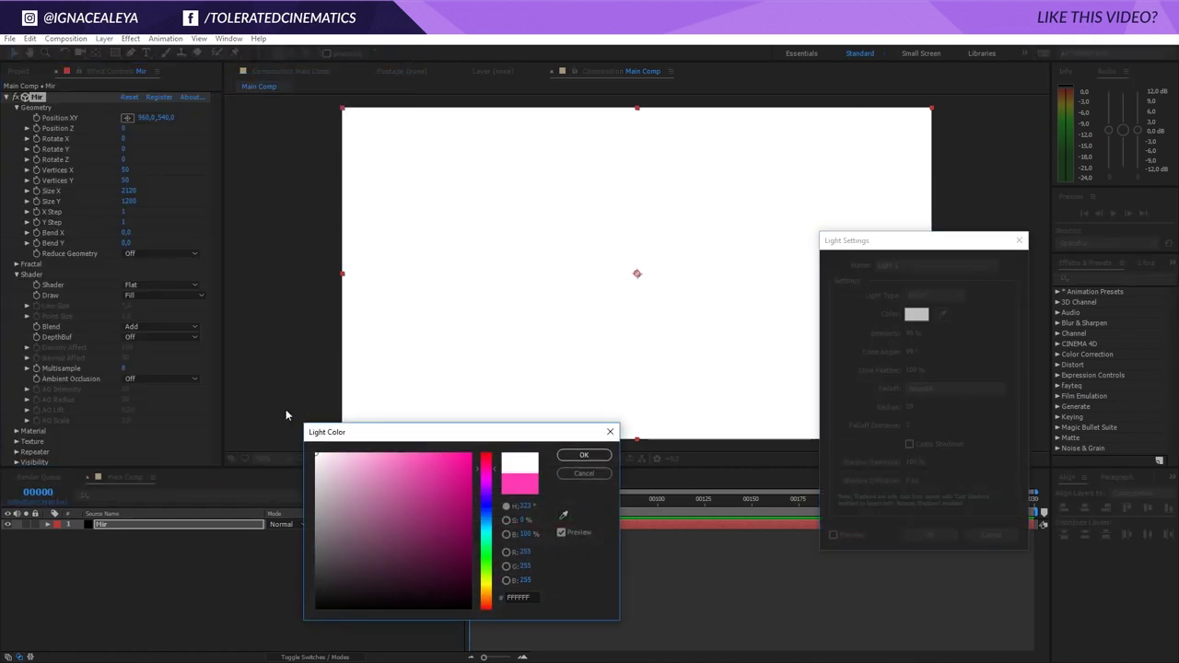
left_click(589, 455)
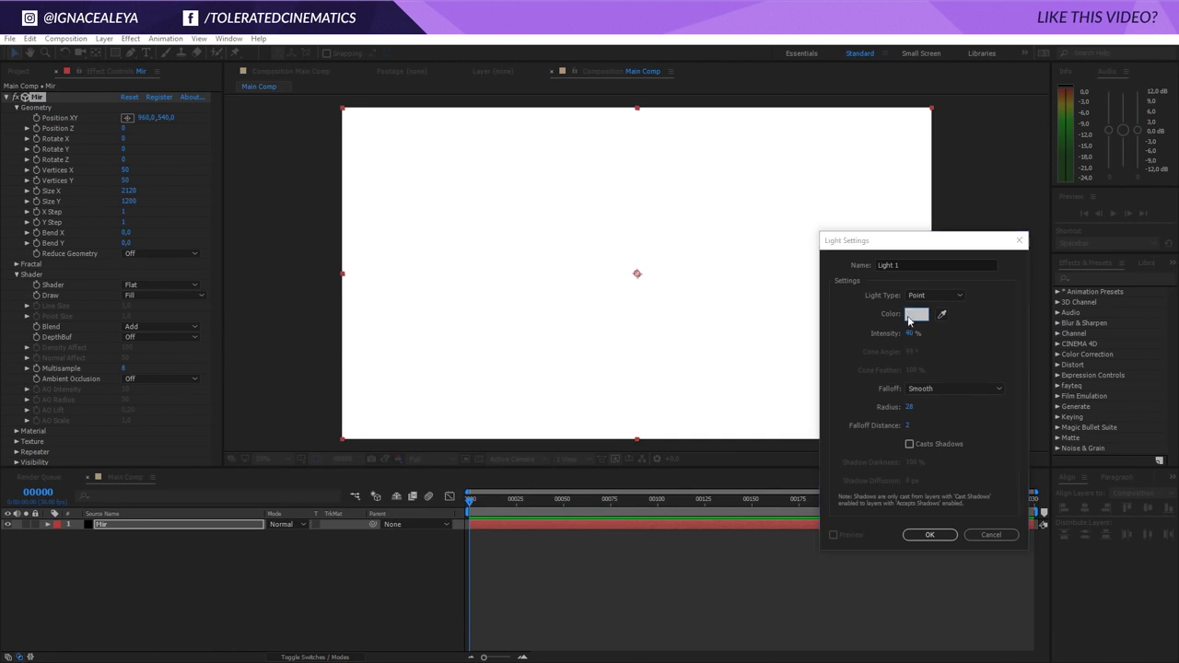
left_click(912, 315)
left_click(488, 529)
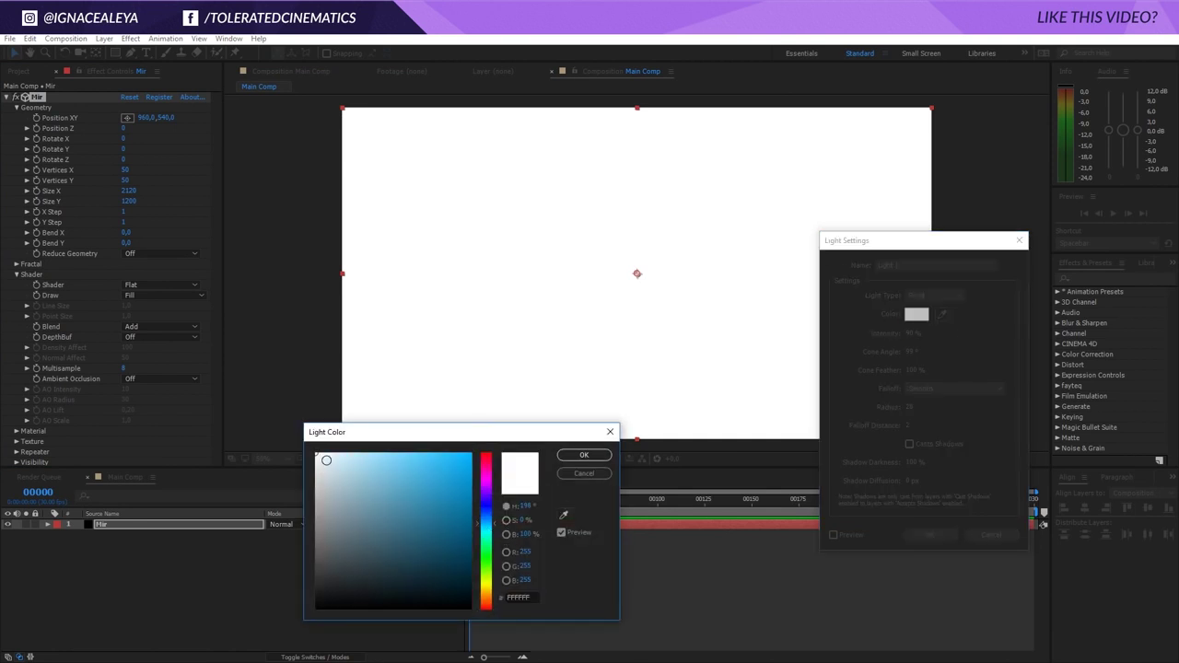
left_click(326, 460)
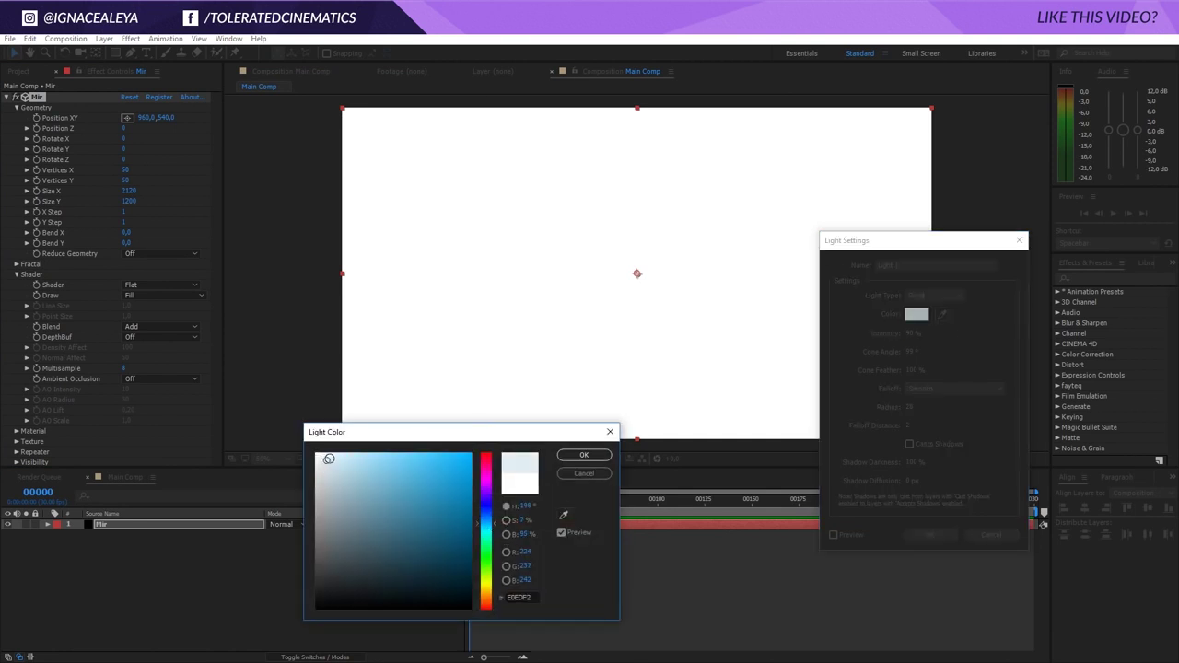
left_click(572, 455)
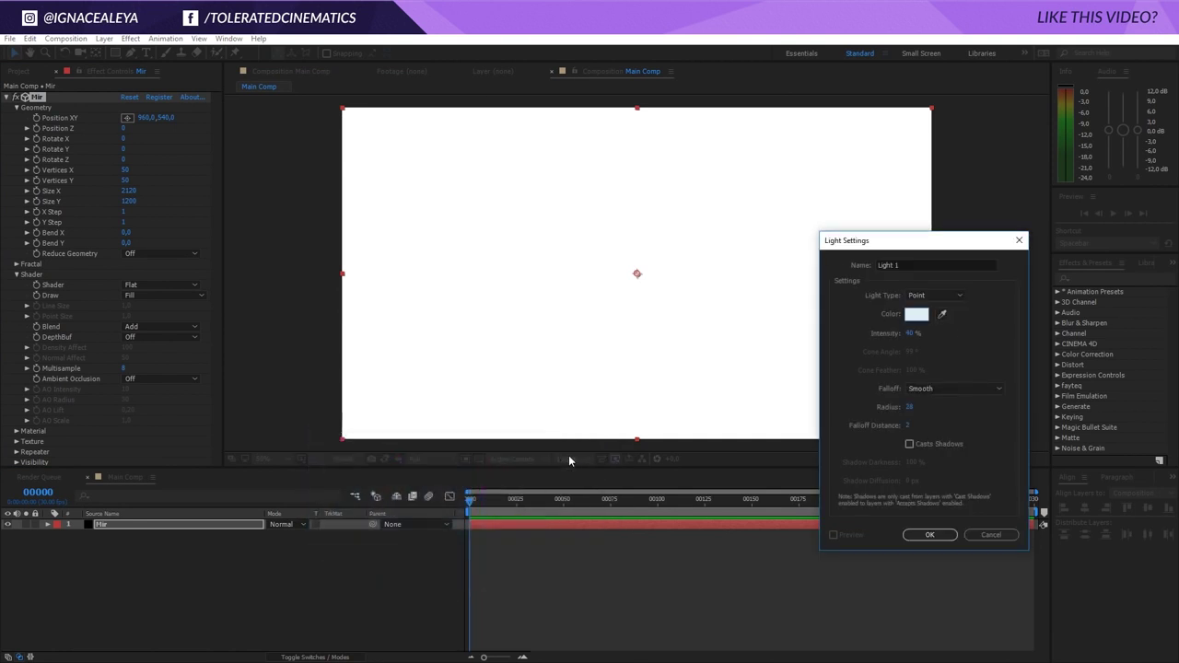
Set the light's intensity to 60% and create the light layer
left_click(911, 333)
type("60")
left_click(967, 340)
left_click(926, 534)
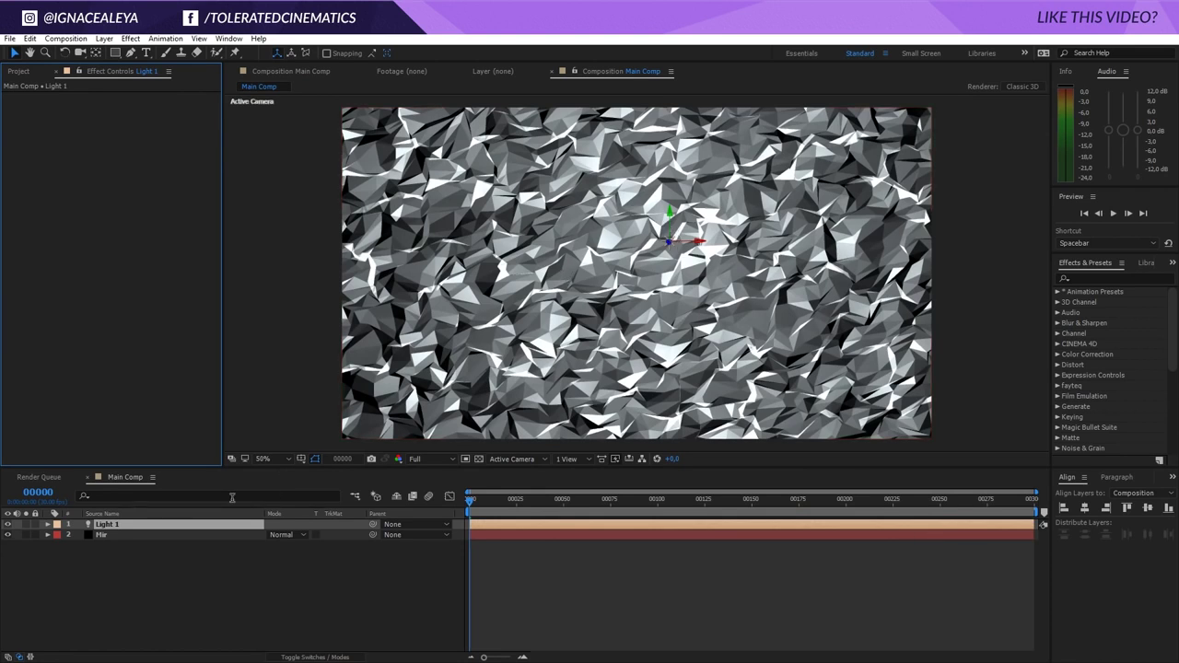
Set the Mir layer's geometry to 10 vertices in X and 8 vertices in Y
left_click(141, 538)
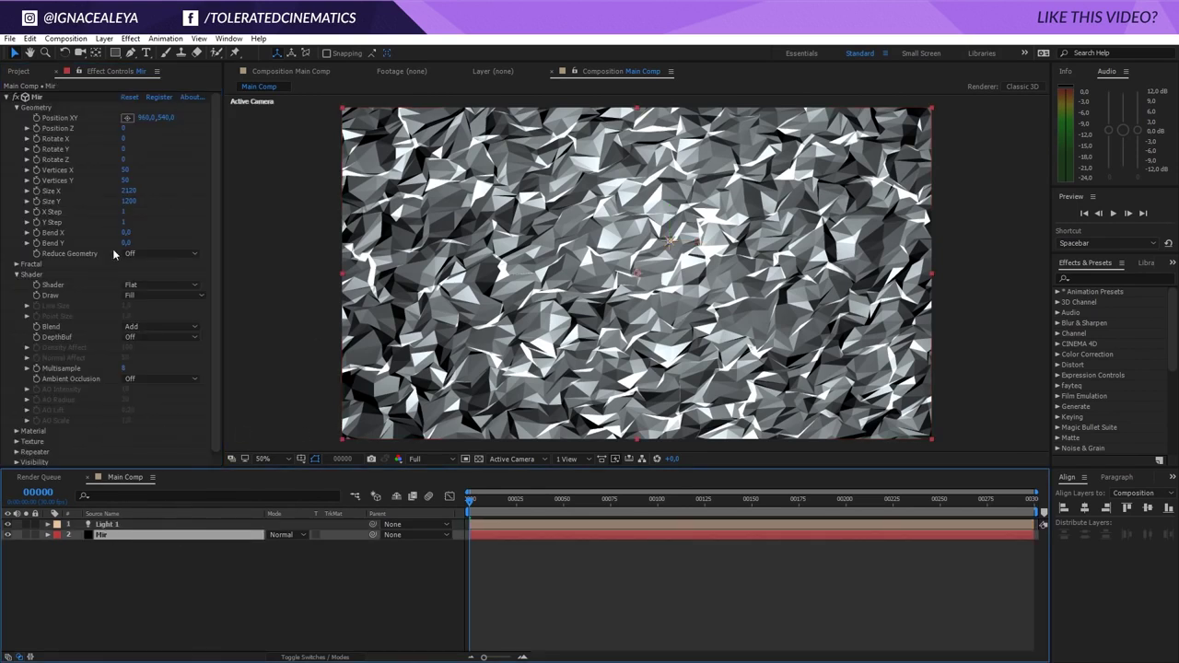
left_click(125, 170)
type("10")
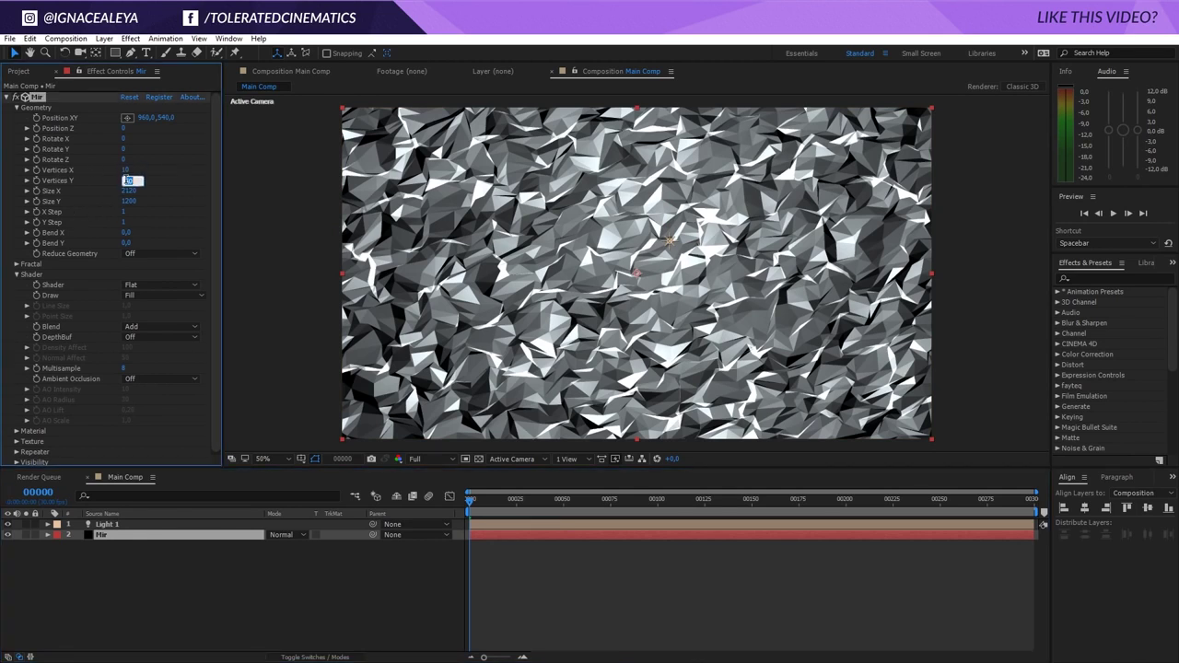
key("Tab")
type("8")
key("Return")
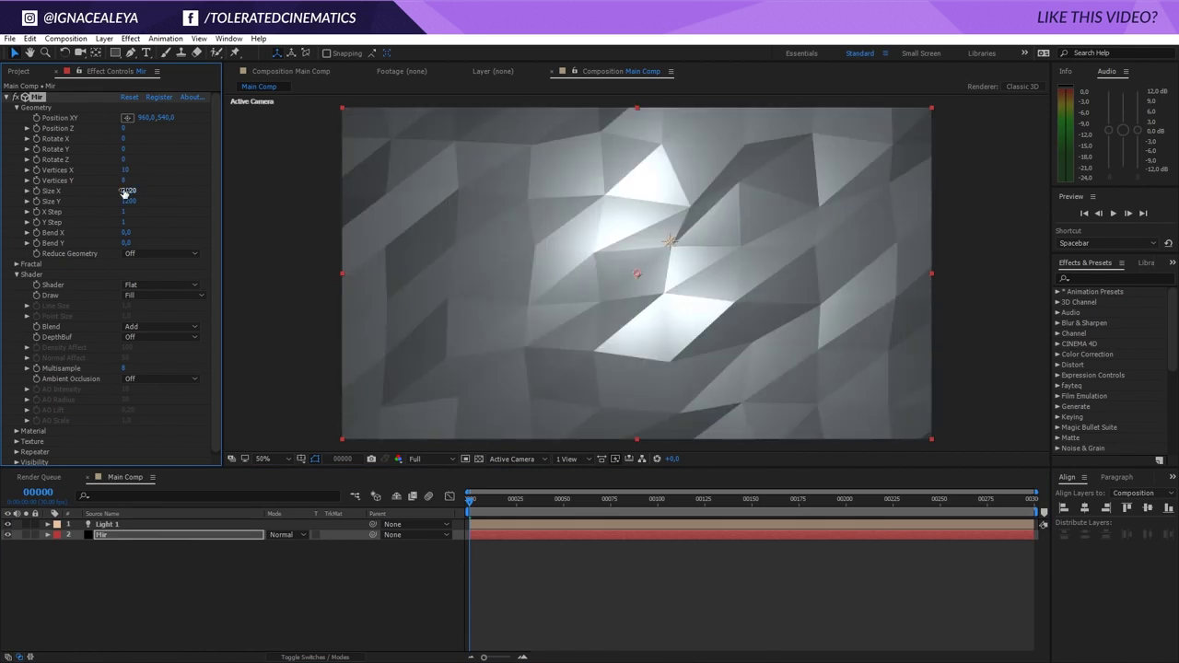
Set the Mir geometry to 7 vertices in X and 4 vertices in Y
left_click(127, 170)
type("7")
key("Tab")
type("4")
key("Return")
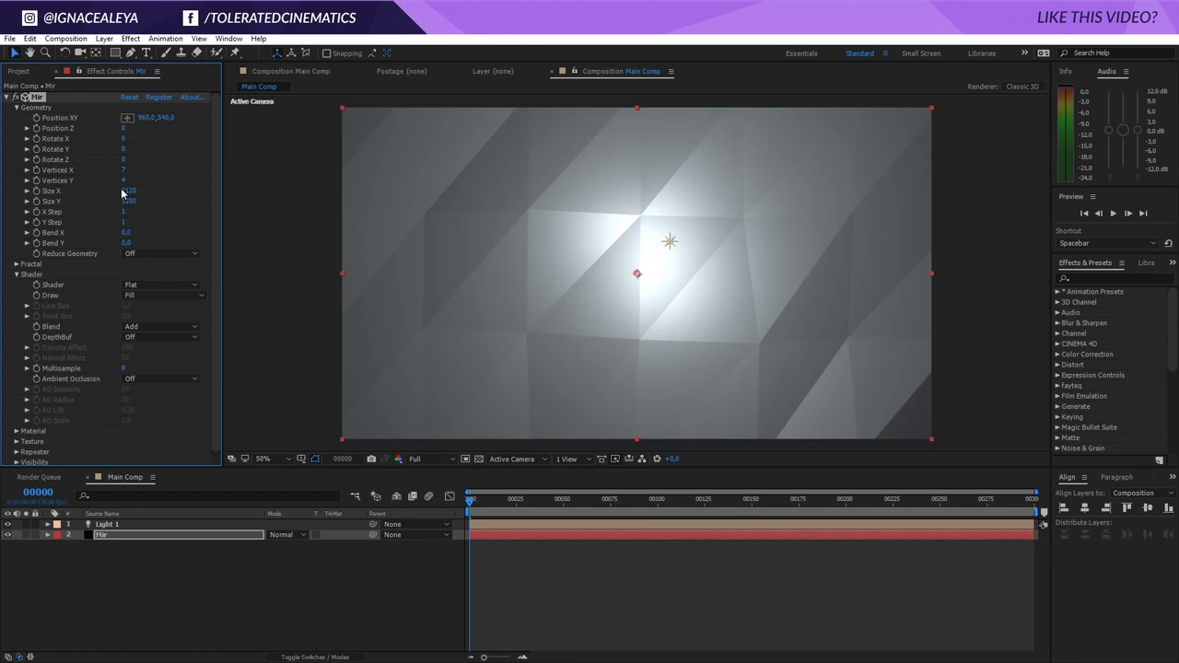
Set the Mir fractal's Amplitude Z to 432
left_click(18, 265)
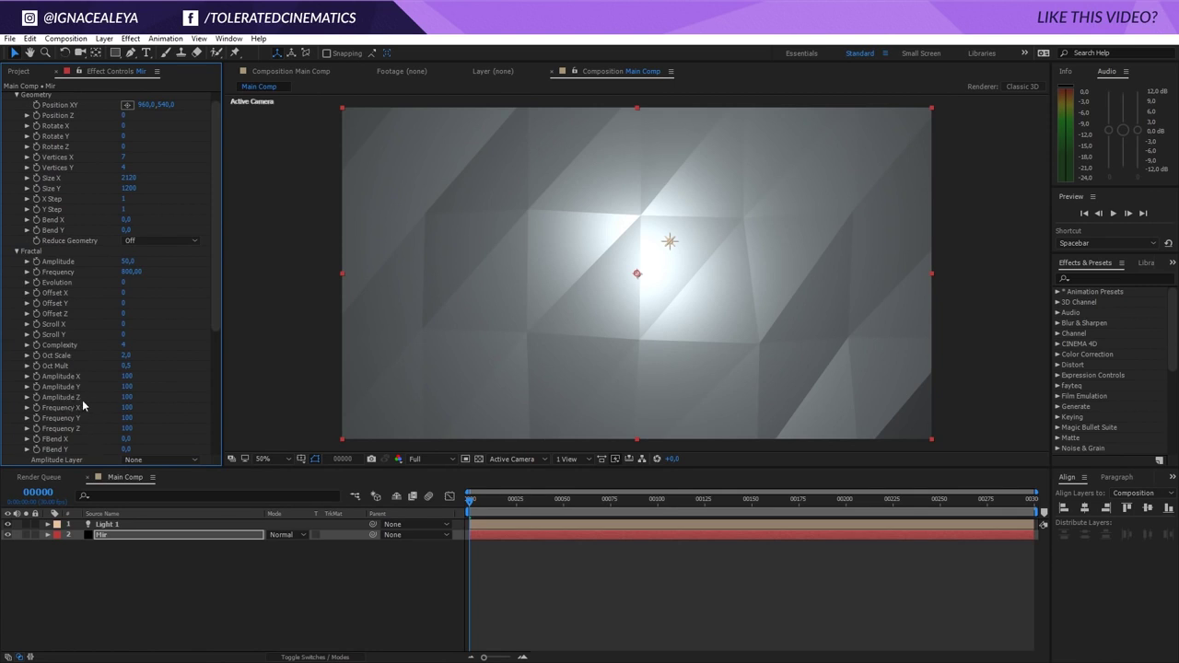
left_click_drag(126, 397, 408, 365)
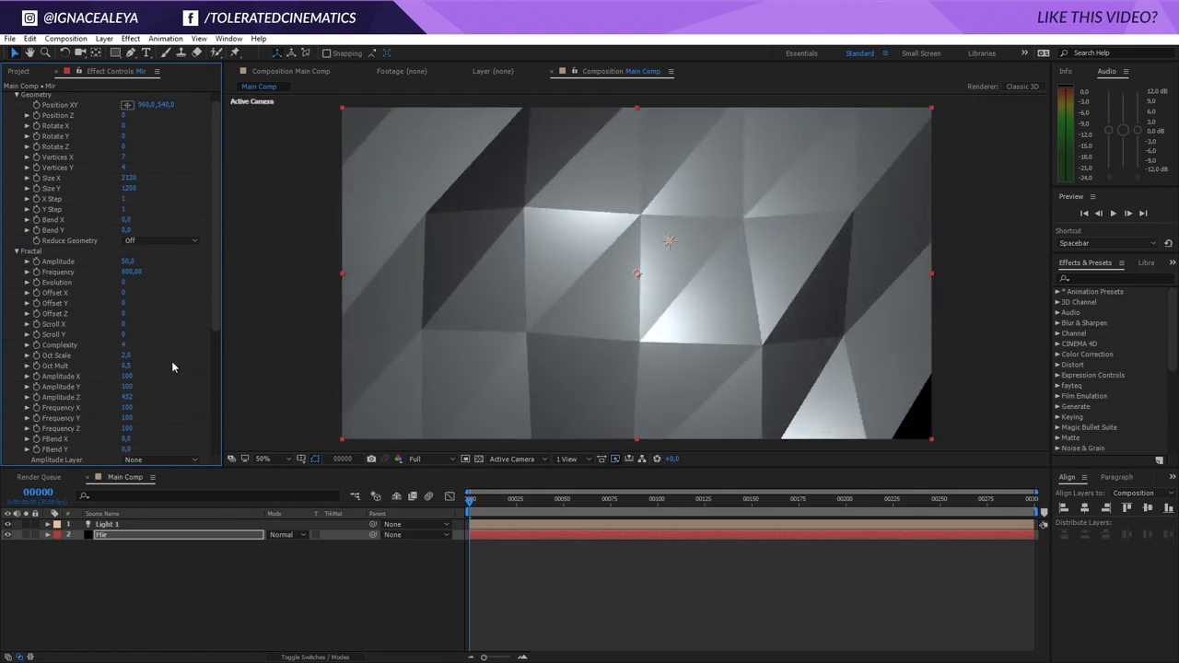
Set the Mir material color to a very dark blue-gray (1A1B1D)
scroll(174, 356, "down", 5)
scroll(20, 341, "down", 1)
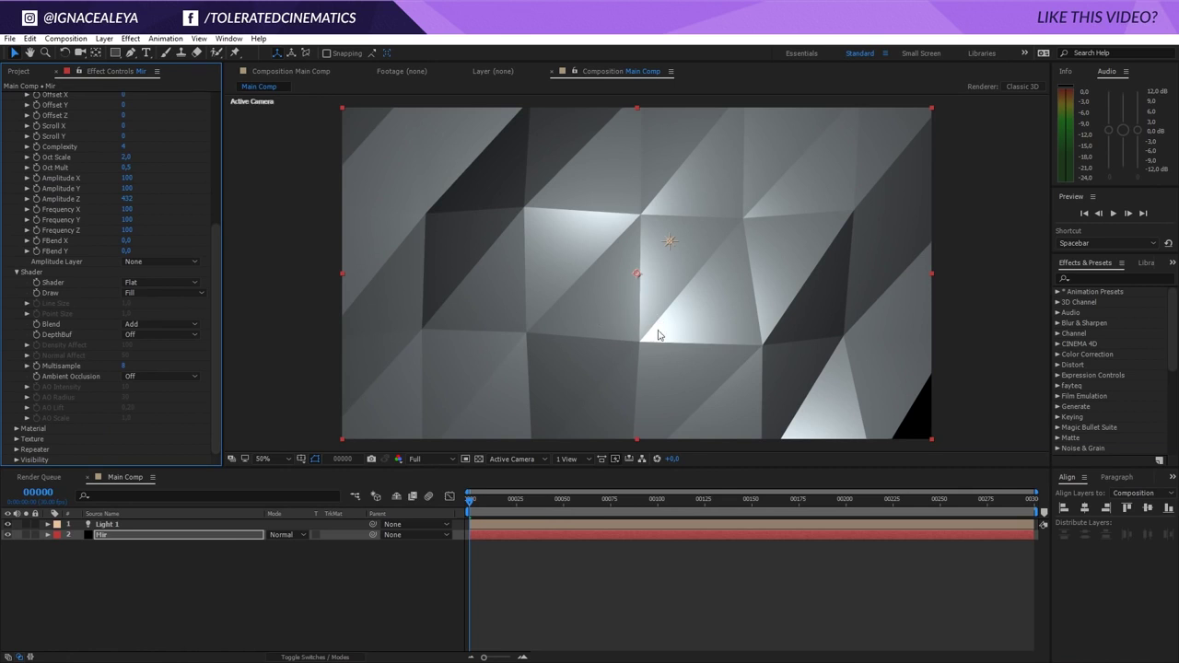
left_click(16, 428)
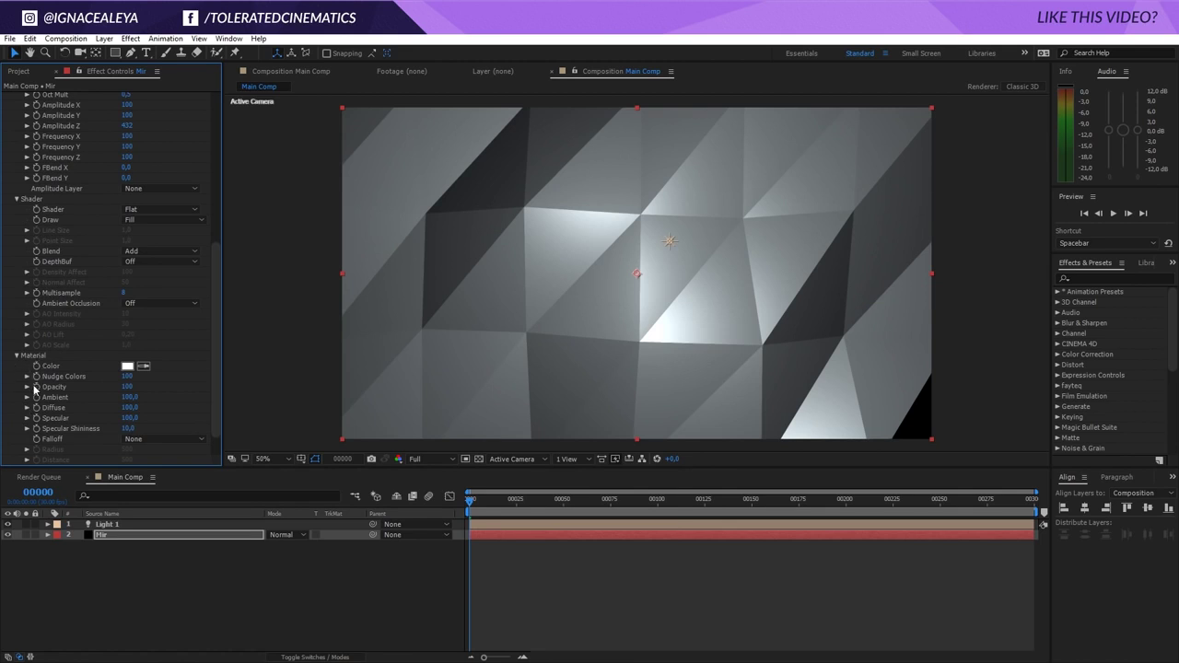
left_click(127, 365)
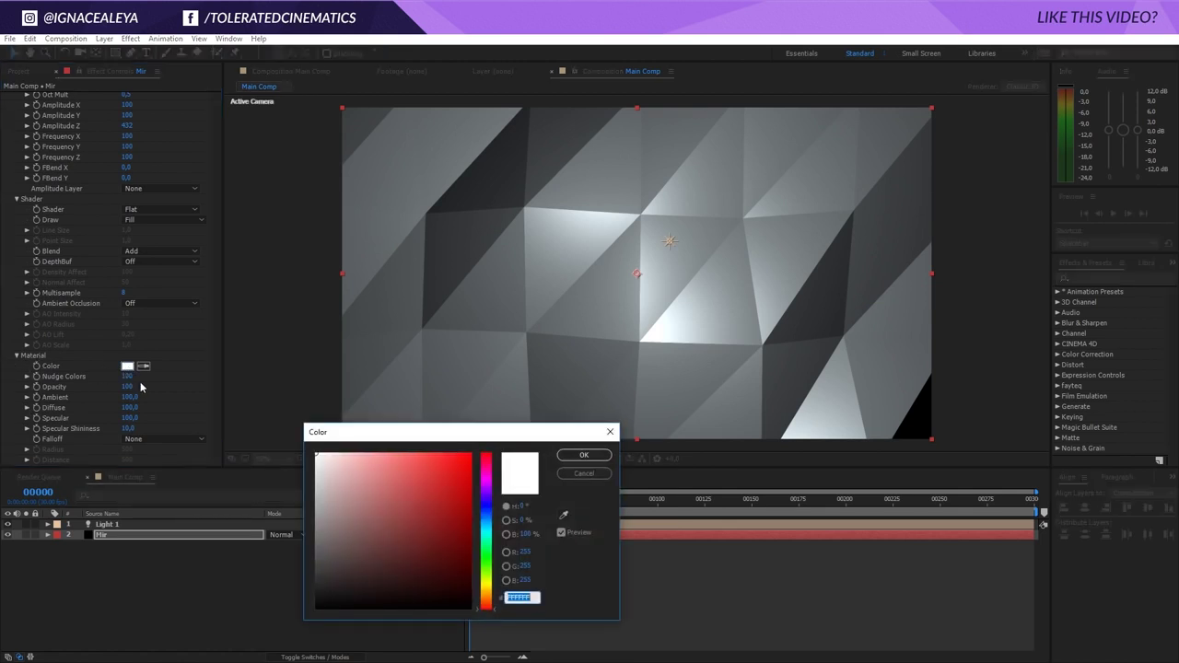
left_click_drag(325, 585, 330, 590)
left_click(486, 513)
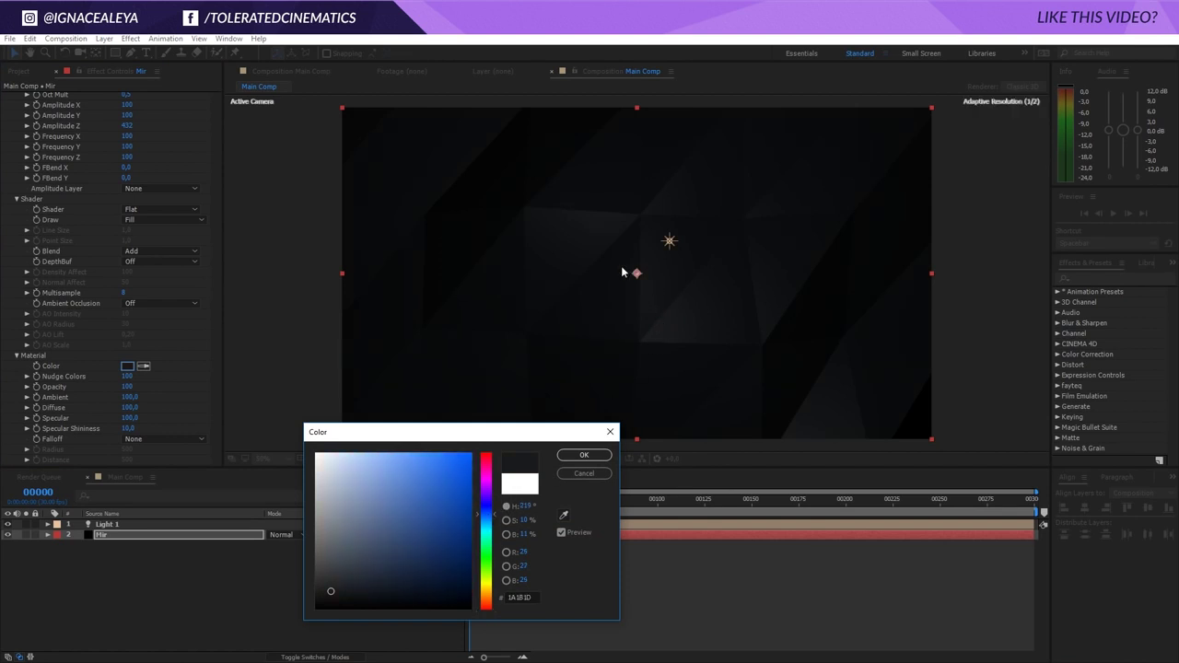
left_click(591, 456)
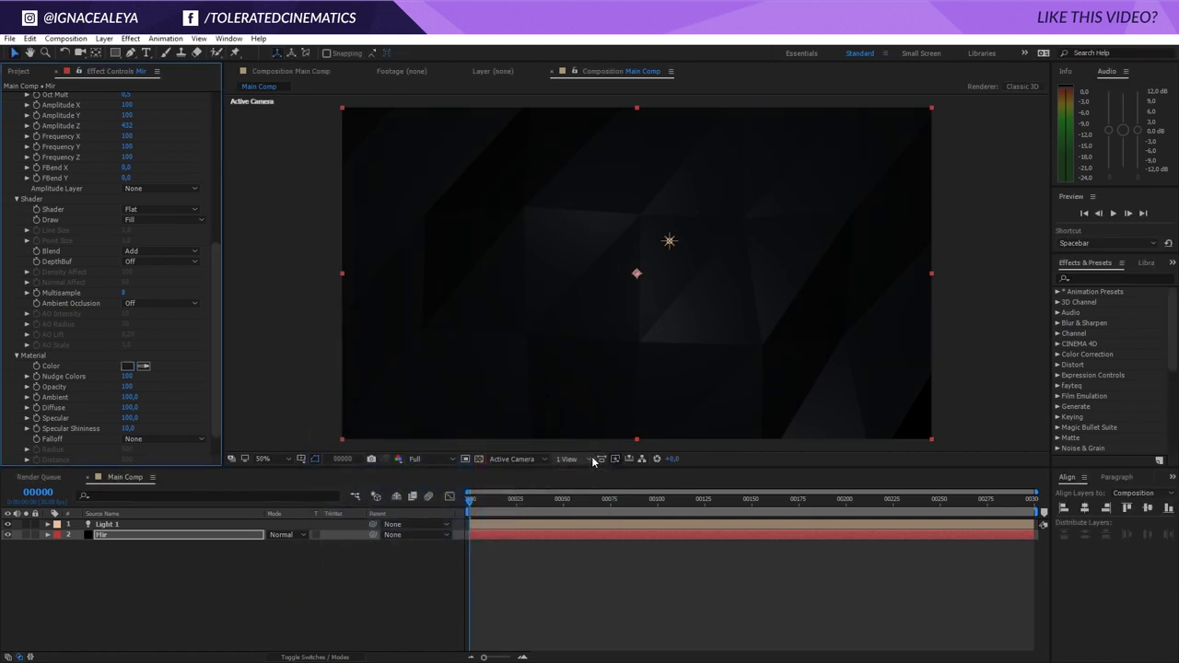
Set the Mir material's Specular to 41 and move Light 1 horizontally to the left edge of the composition
left_click_drag(131, 419, 102, 432)
left_click(102, 523)
left_click(695, 245)
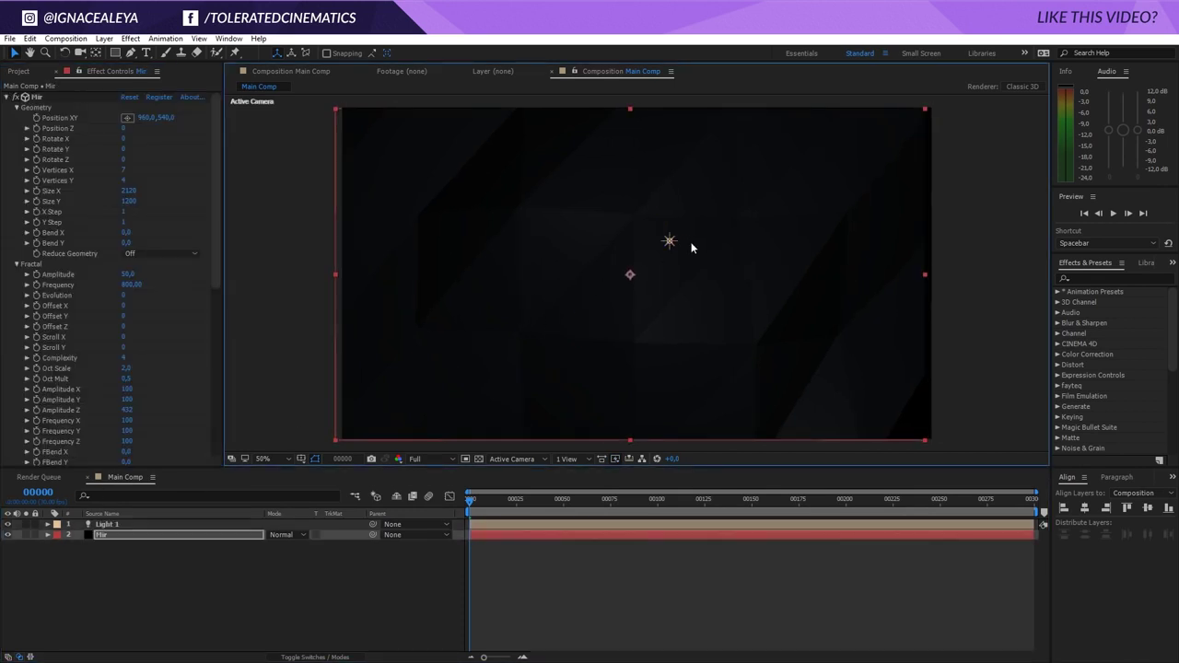
left_click(164, 525)
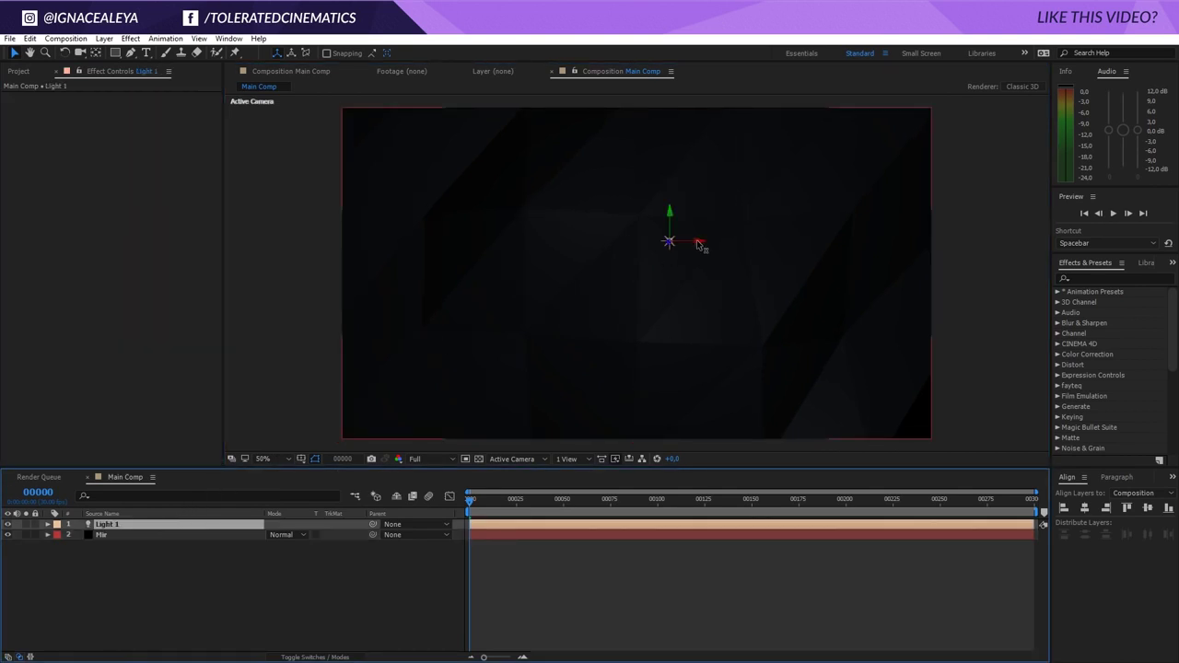
left_click_drag(699, 245, 463, 271)
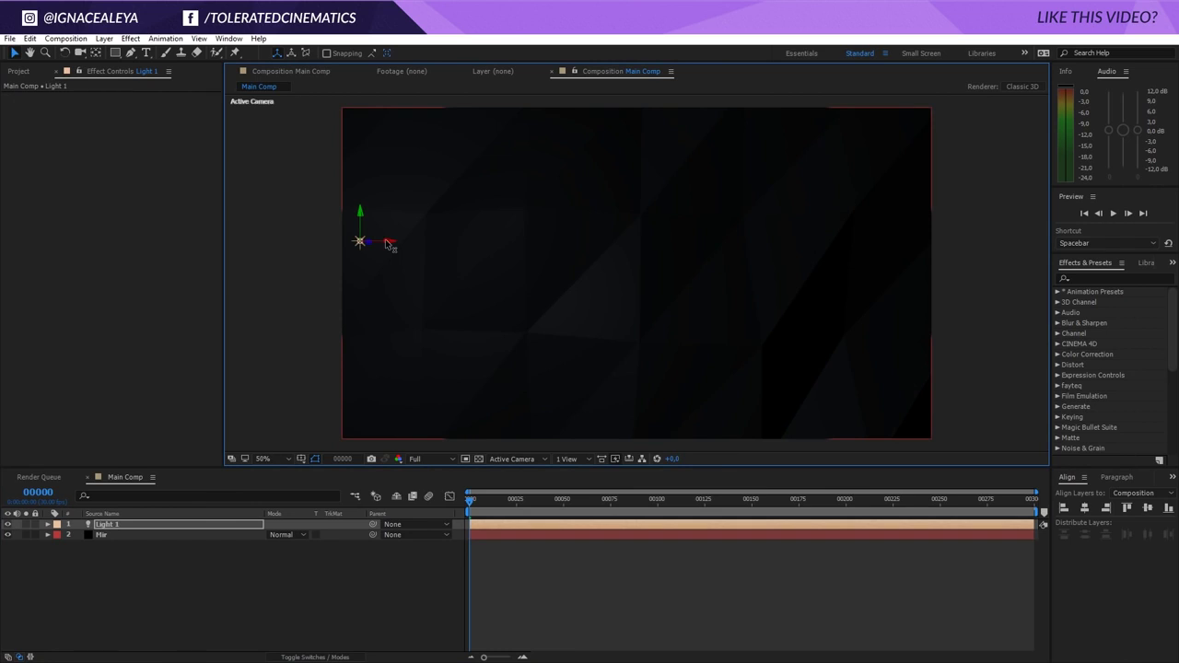
Duplicate Light 1 and move the copy just beyond the composition's right edge, slightly below the original's height
key("ctrl+d")
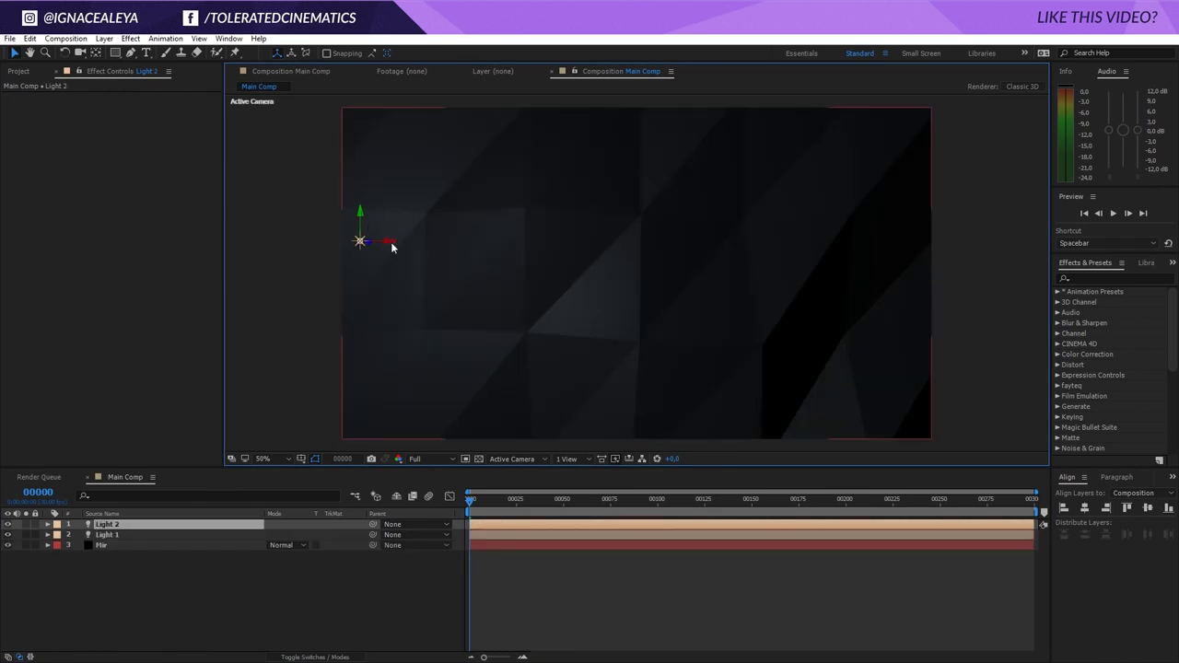
left_click_drag(391, 241, 840, 266)
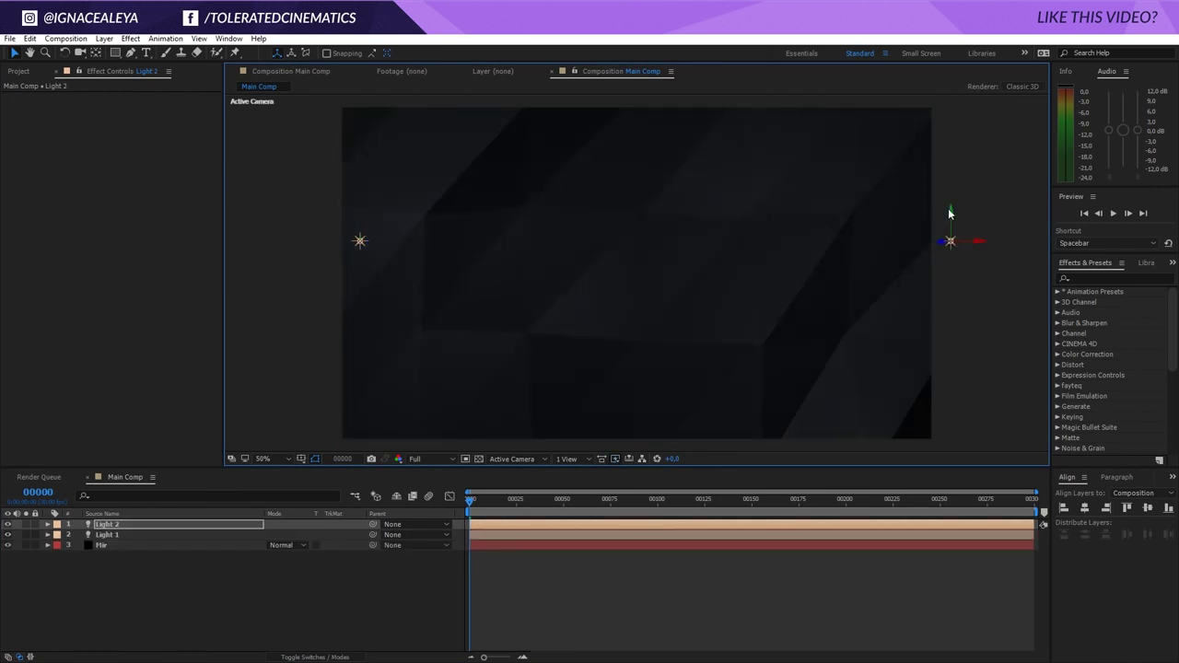
left_click_drag(950, 212, 766, 375)
Set the intensity of Light 2 to 30% in its light settings
left_click(104, 39)
left_click(79, 66)
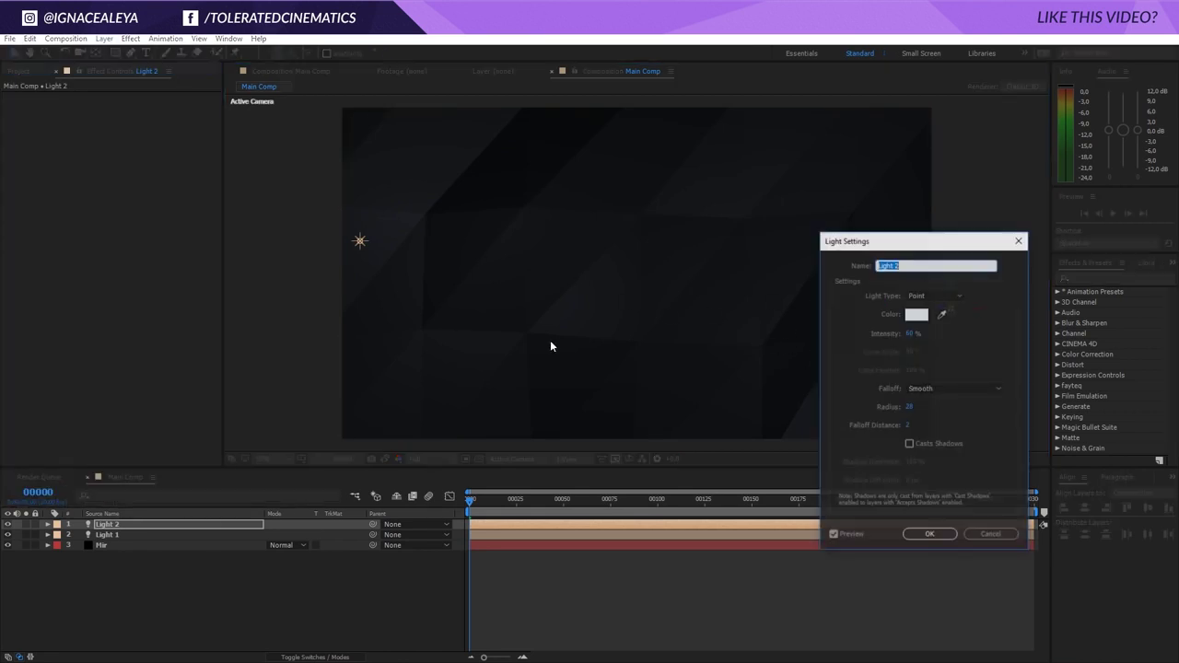
left_click(917, 334)
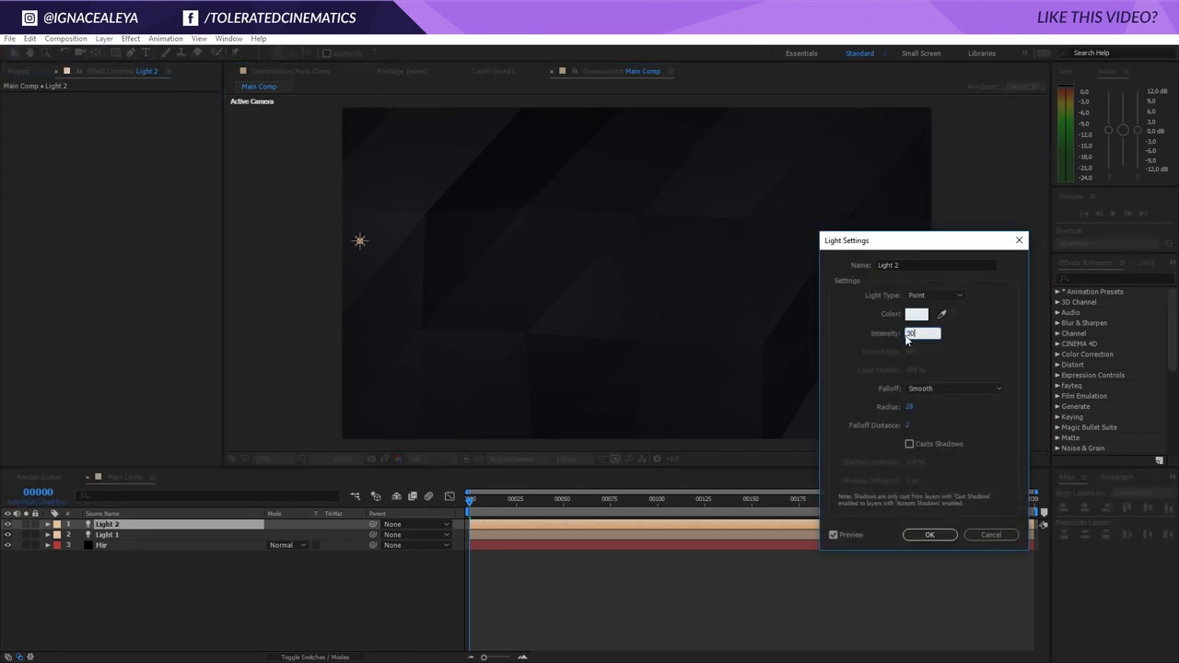
key("Return")
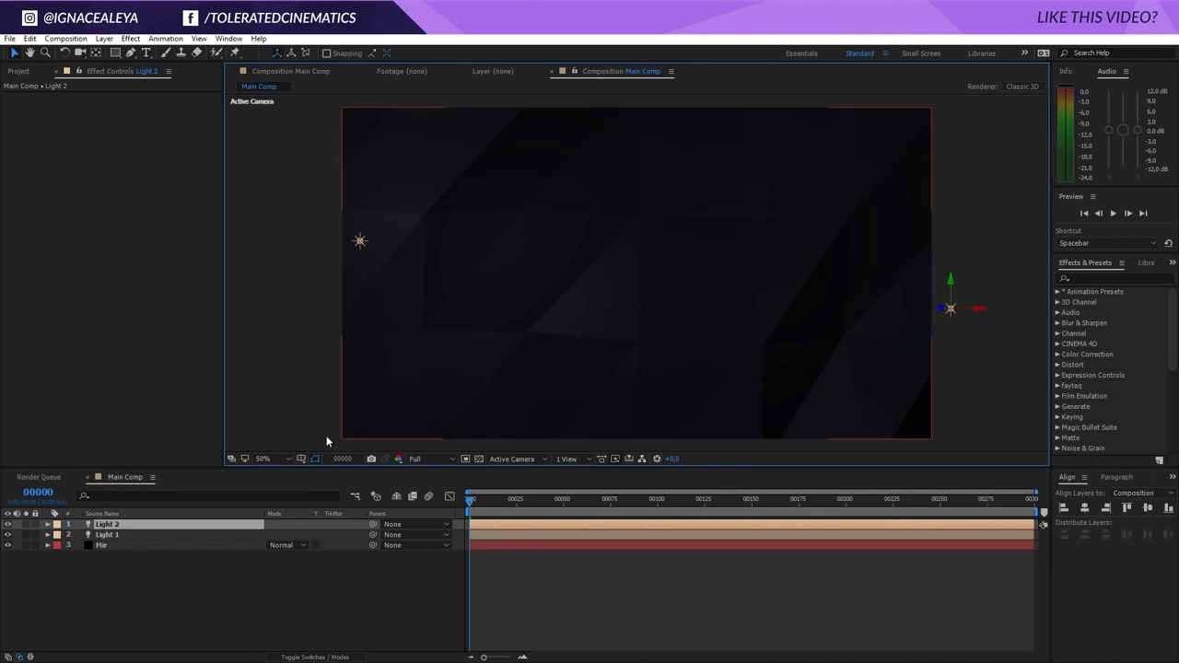
Change the project's color depth to 32 bits per channel (float)
left_click(16, 71)
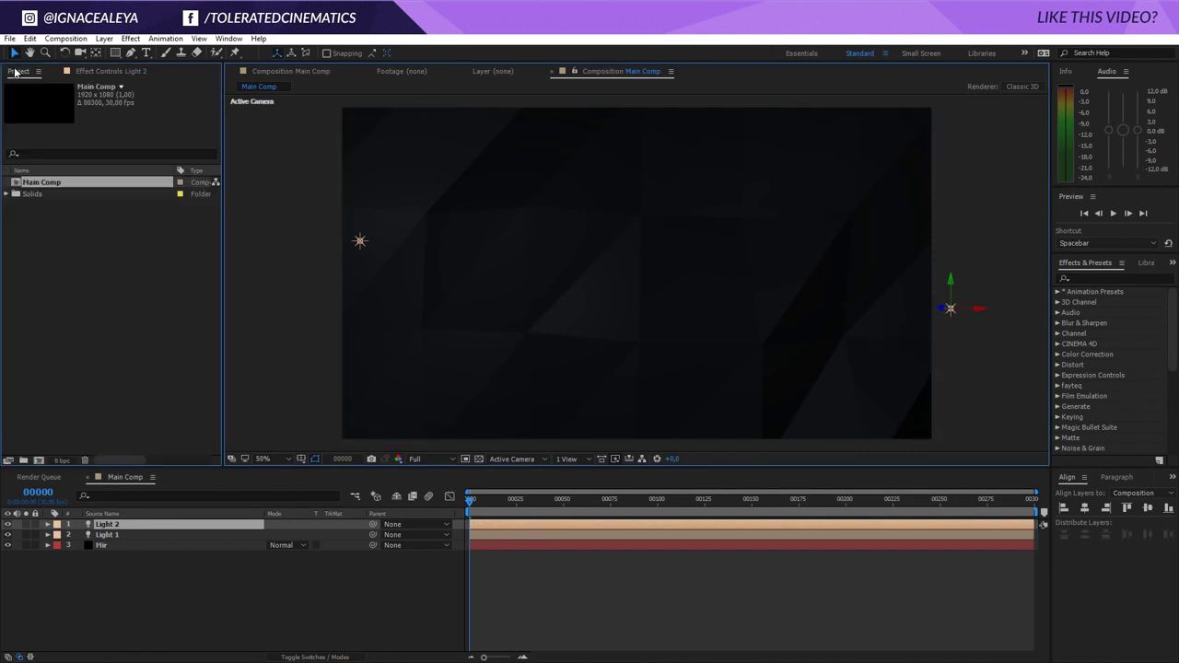
left_click(62, 460)
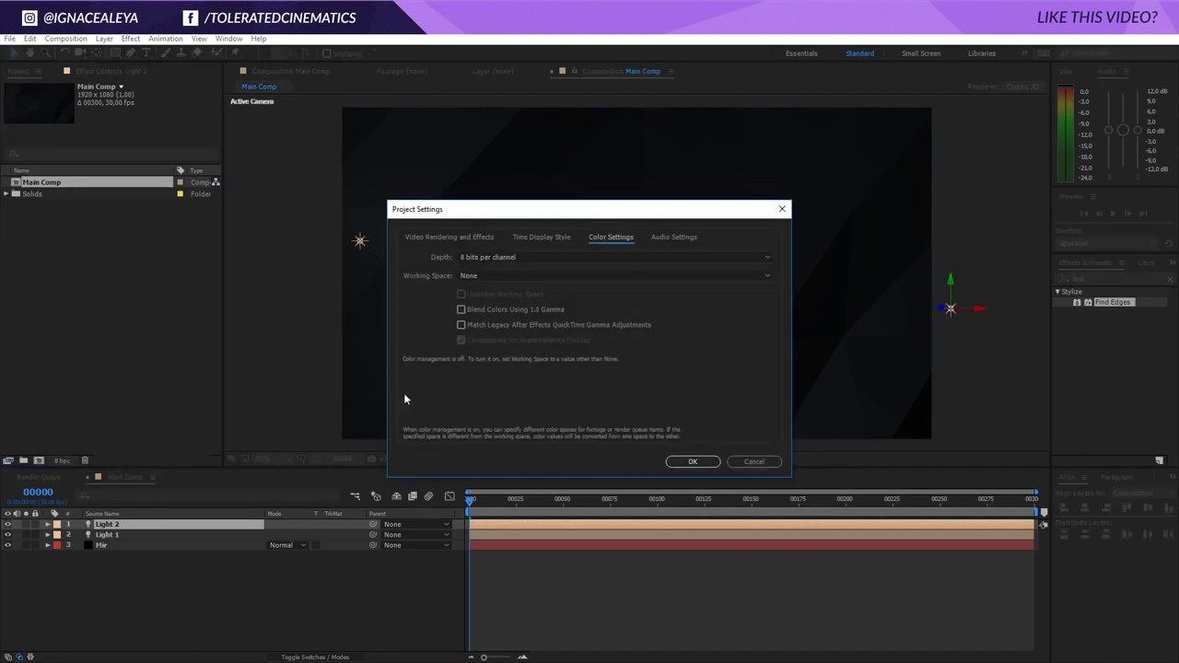
left_click(488, 257)
left_click(483, 298)
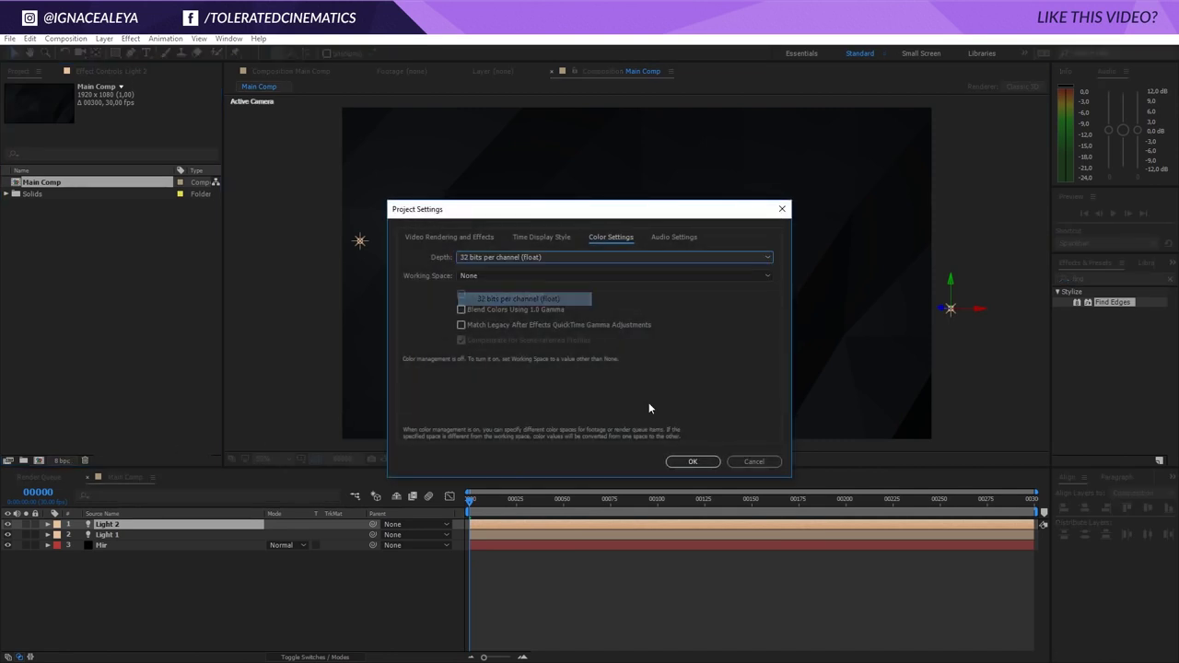
left_click(690, 461)
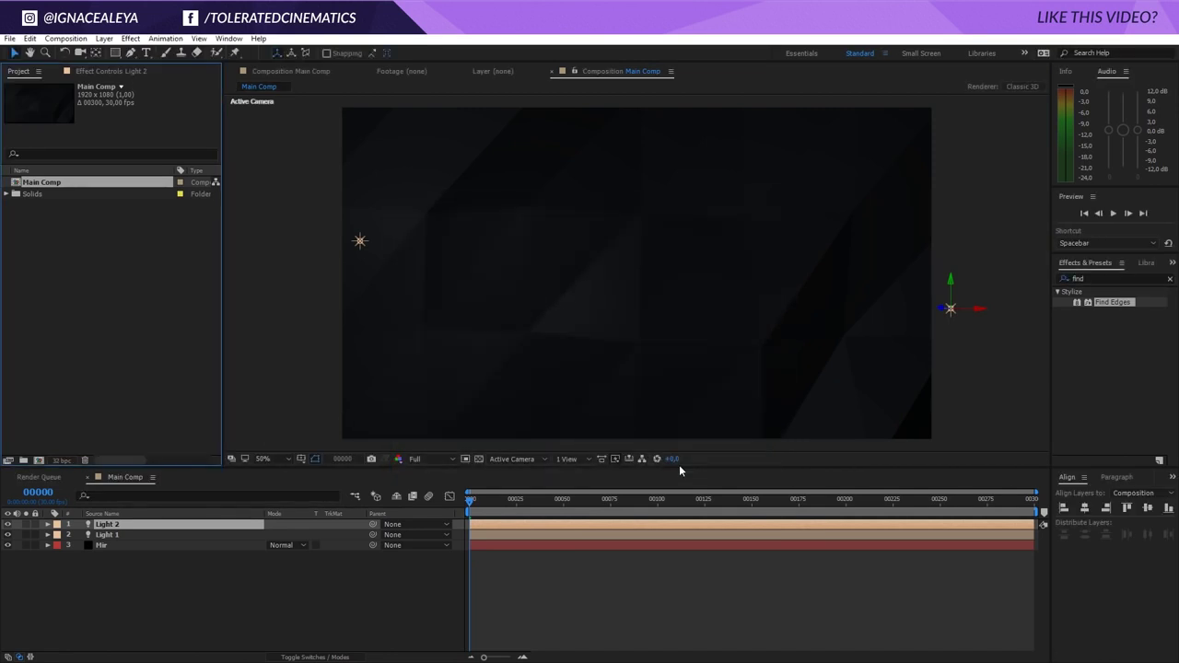
Darken the Mir layer's material color to near-black 111213
left_click(123, 71)
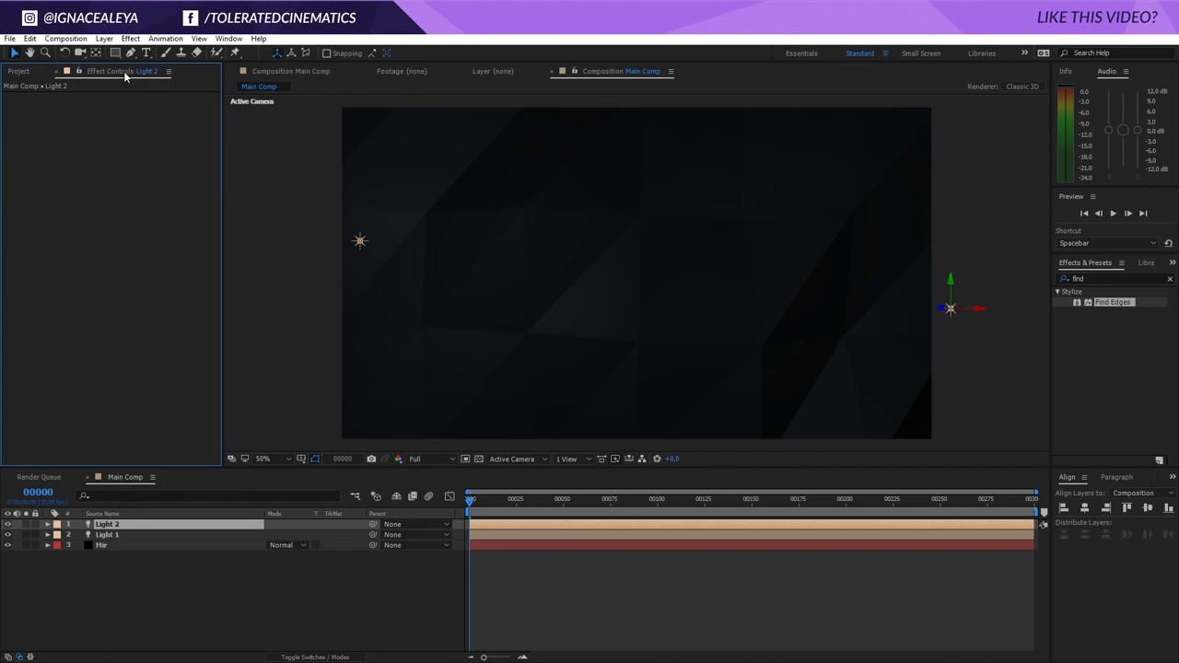
left_click(105, 545)
scroll(83, 431, "down", 10)
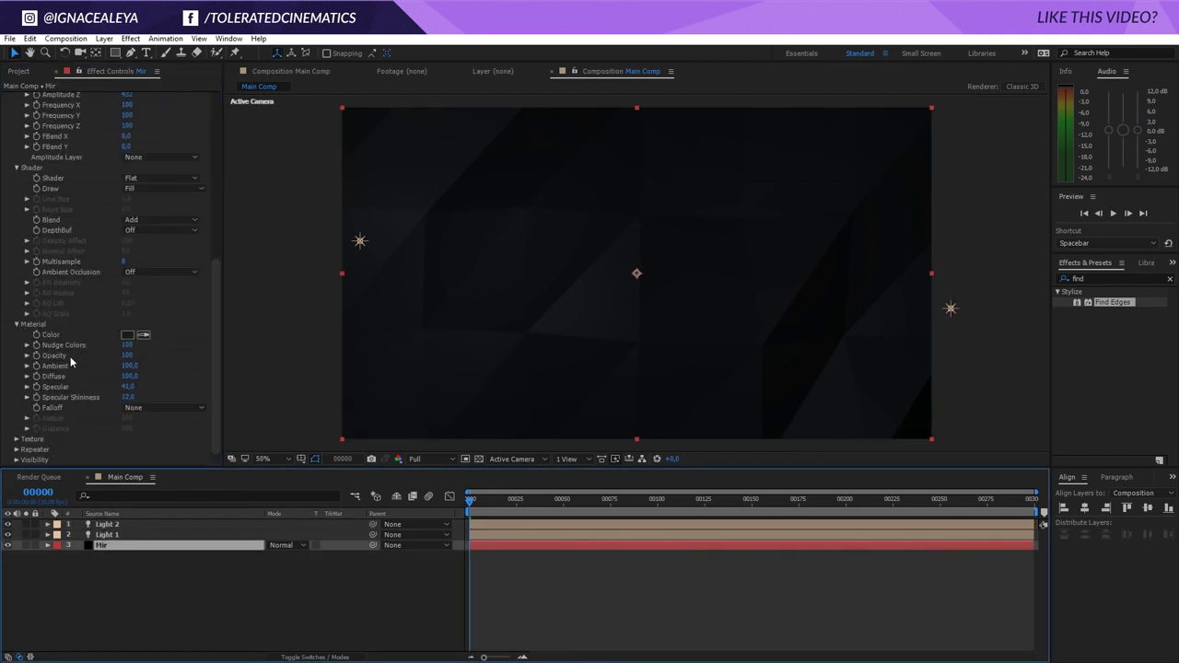
left_click(122, 335)
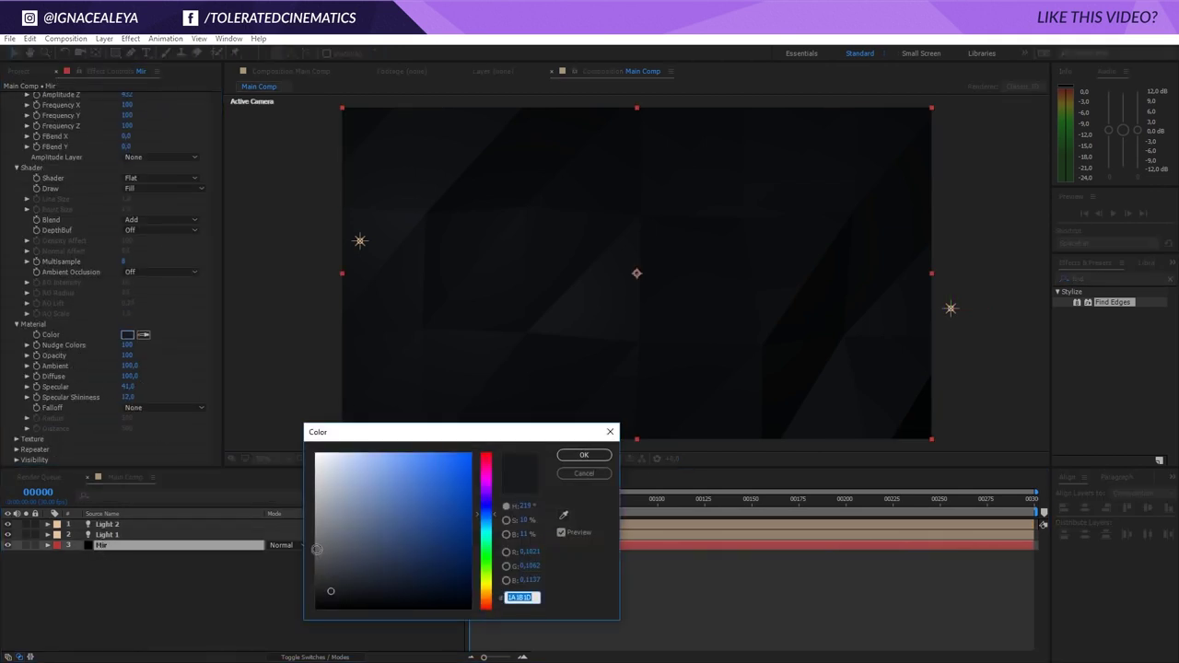
left_click(333, 596)
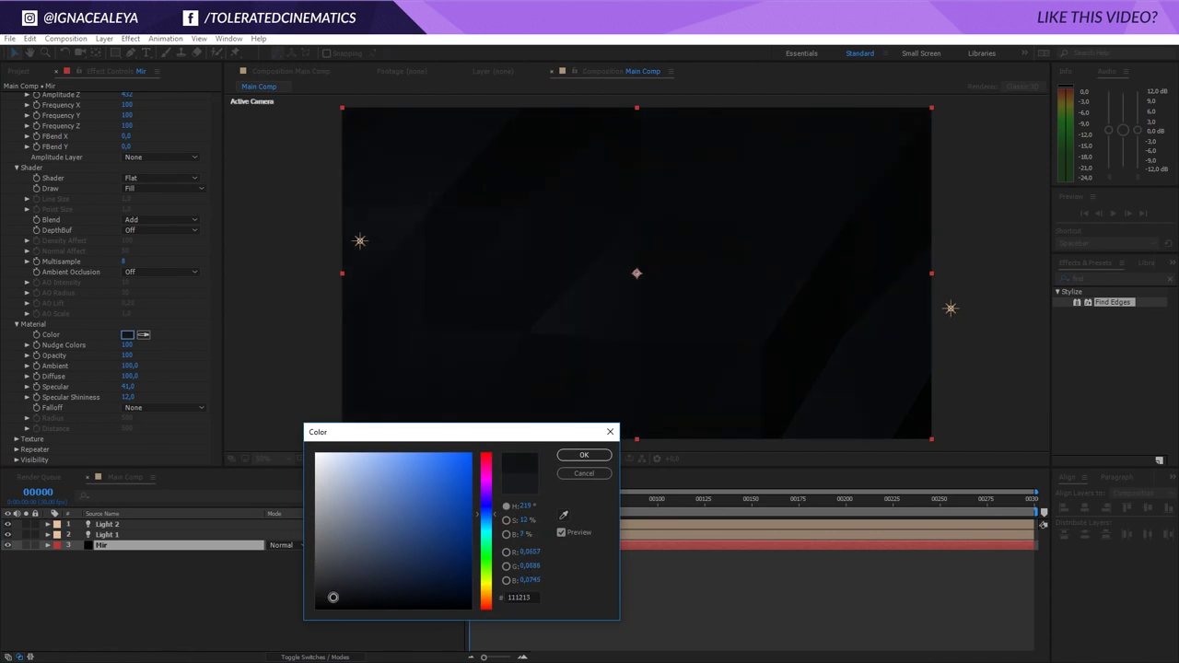
left_click(584, 455)
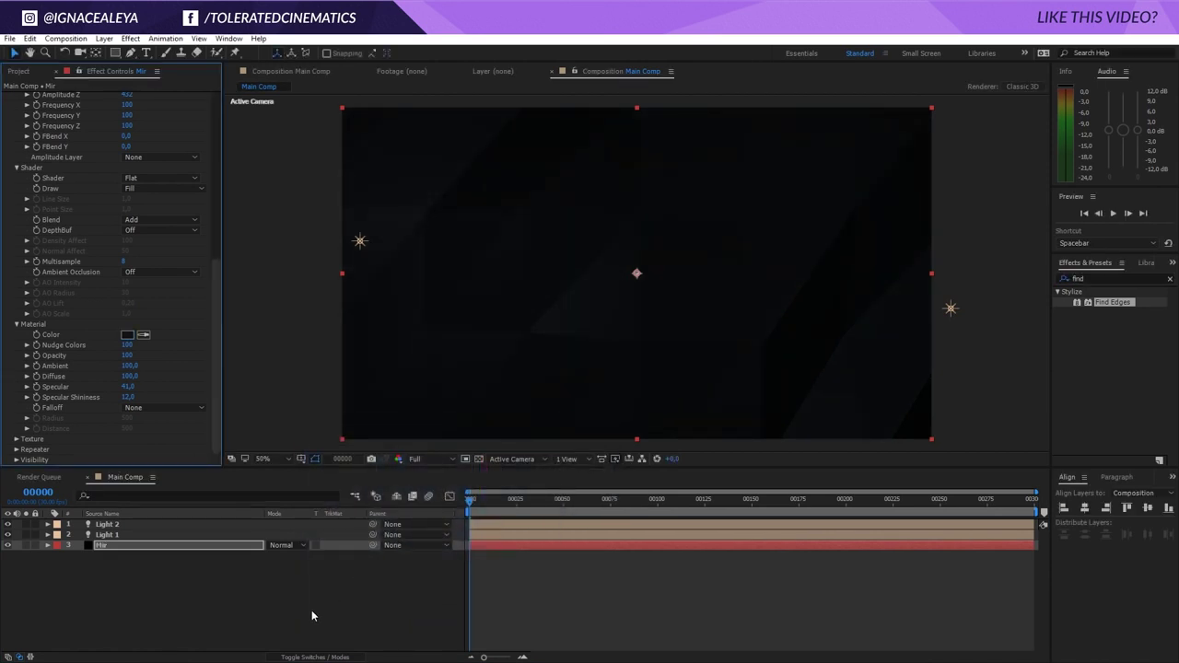
Pre-compose both lights and the Mir layer into a new composition named Background MIR
left_click_drag(119, 568, 151, 523)
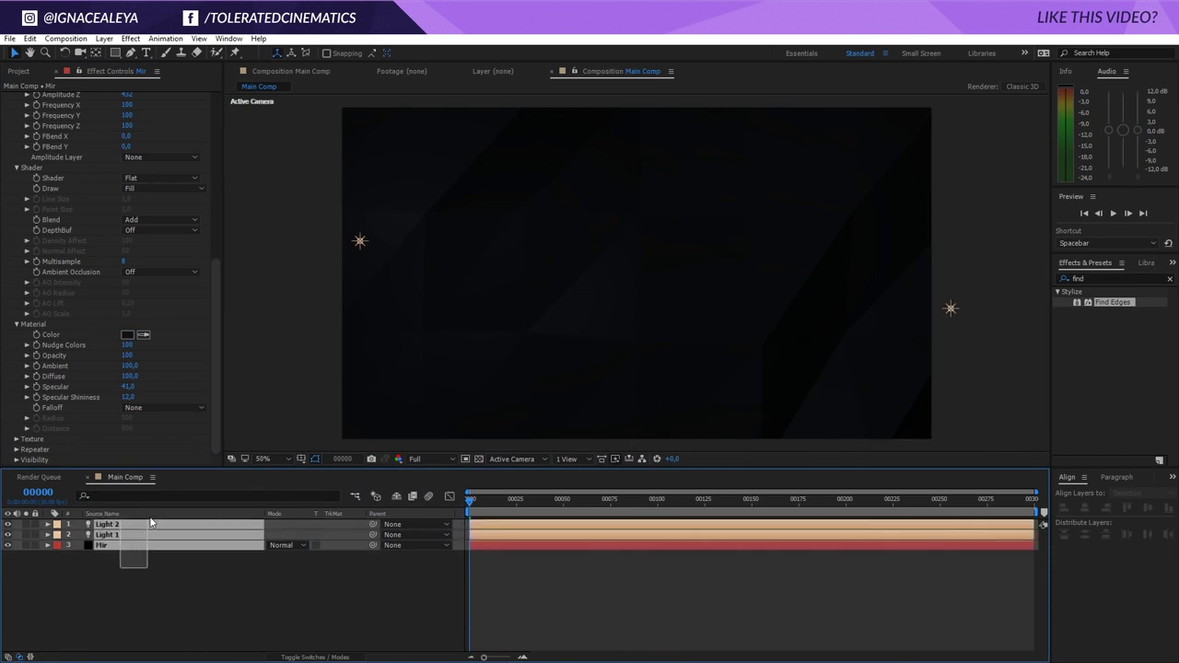
left_click(104, 38)
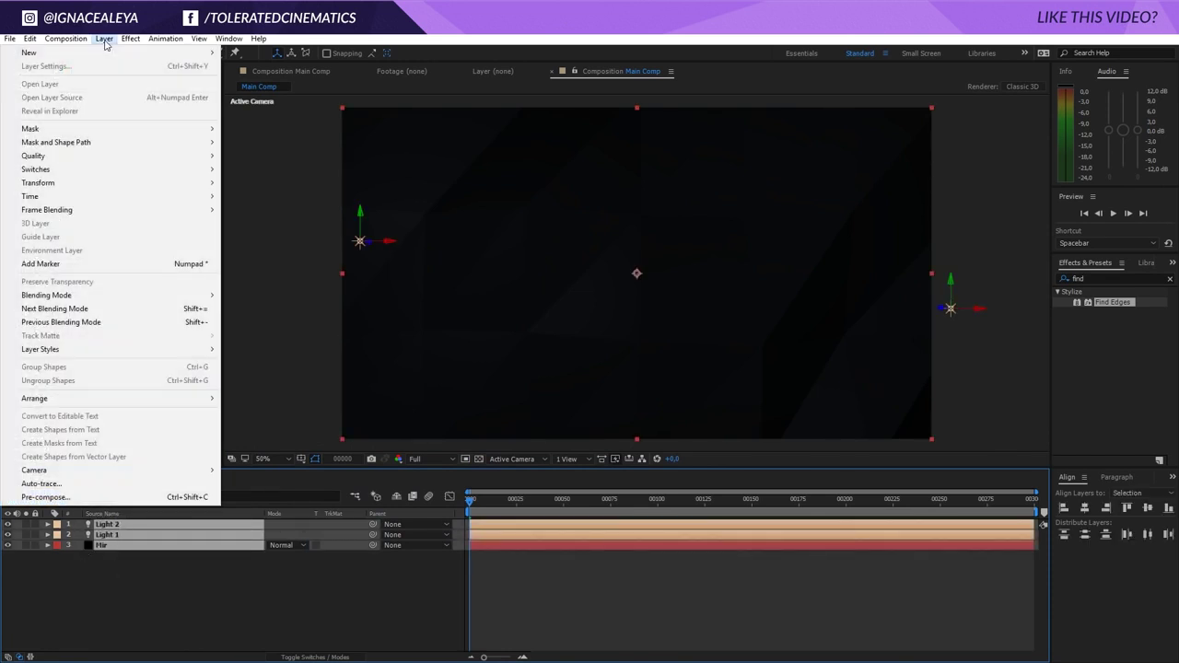
left_click(81, 498)
type("Backgro")
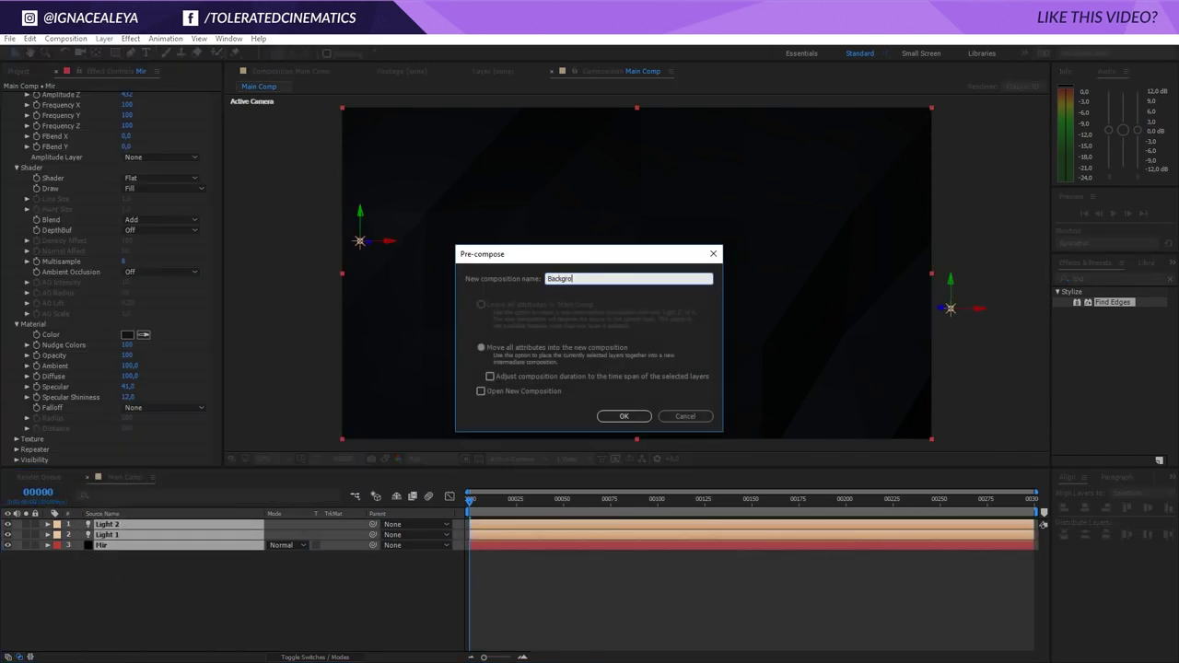
type("und MIR")
key("Return")
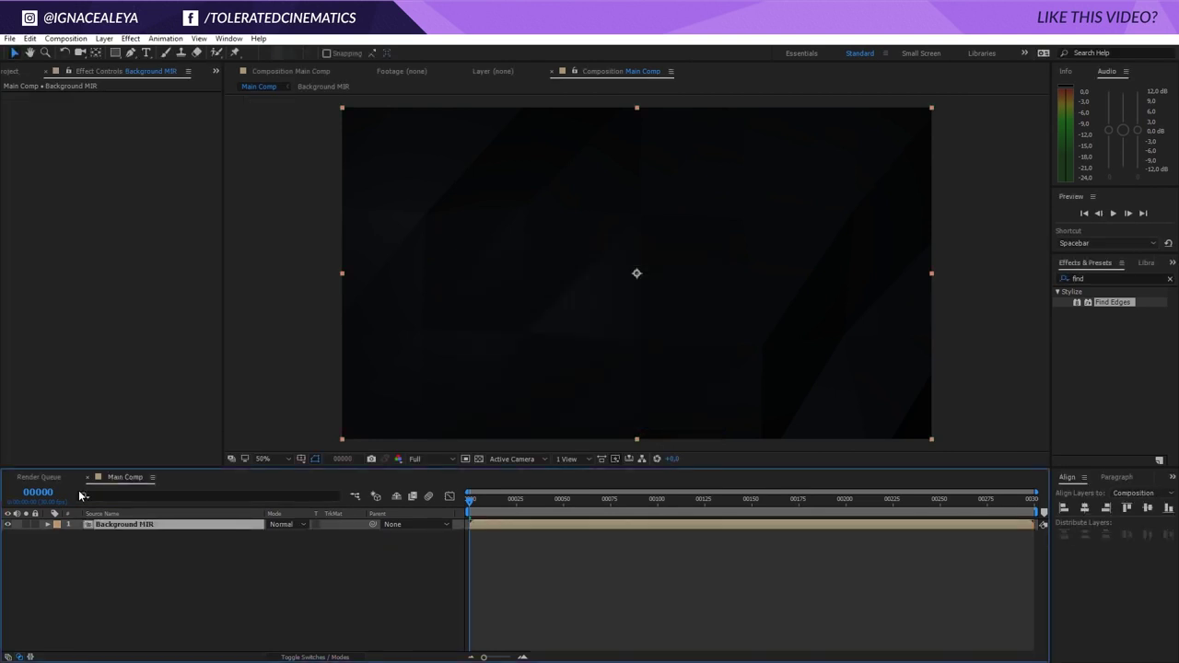
Inside the Background MIR composition, set the Mir material's Falloff to Smooth with a Radius of 1160
left_click(94, 555)
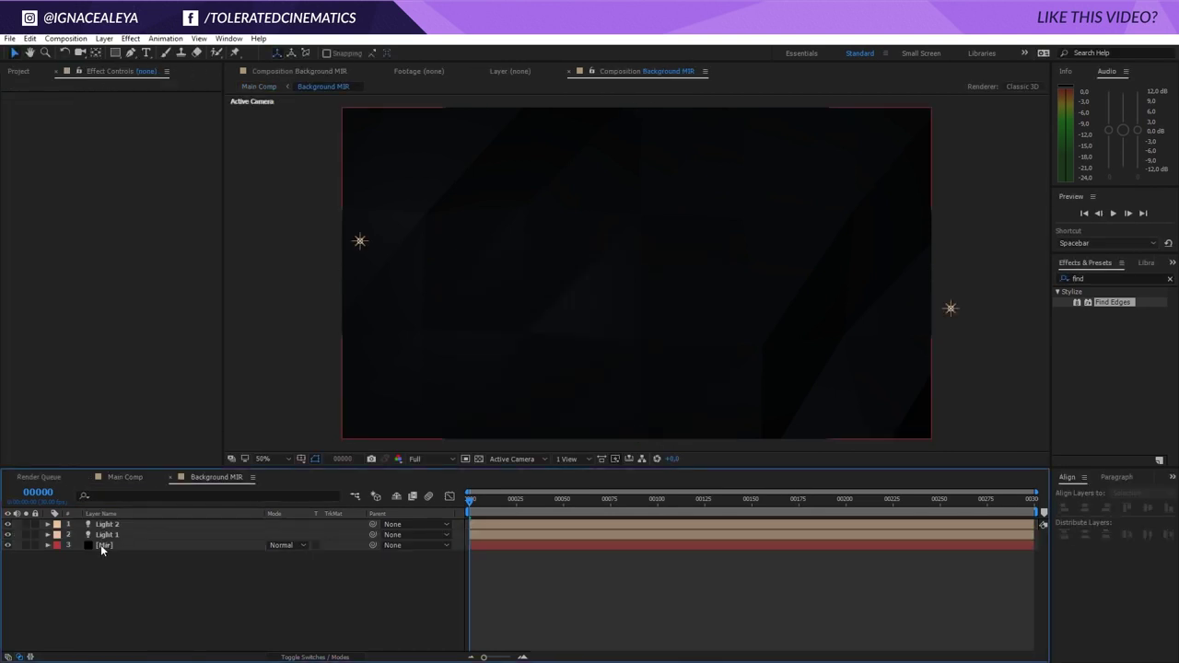
left_click(104, 544)
key("period")
key("comma")
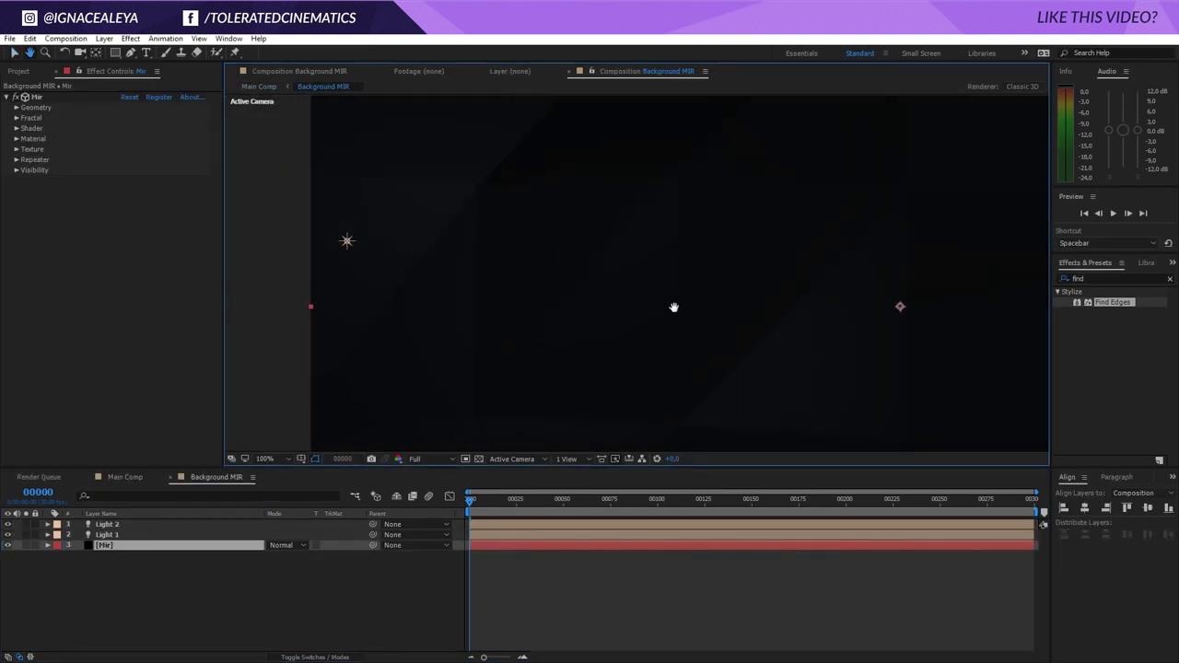
left_click(15, 138)
left_click(142, 223)
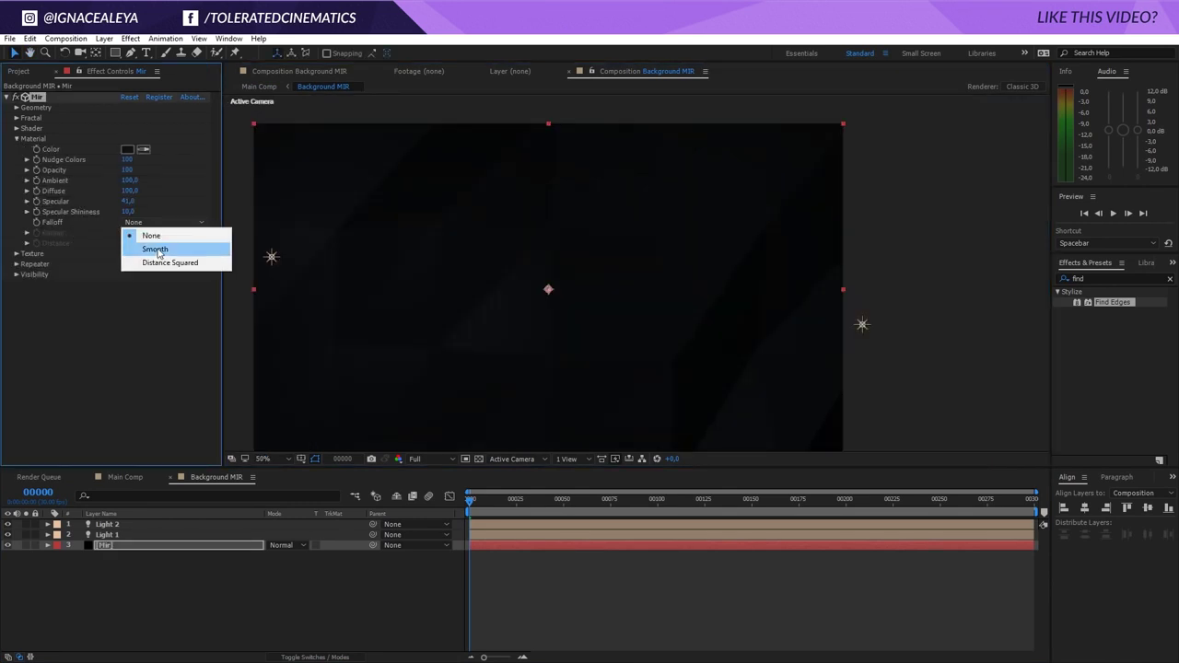
left_click(156, 245)
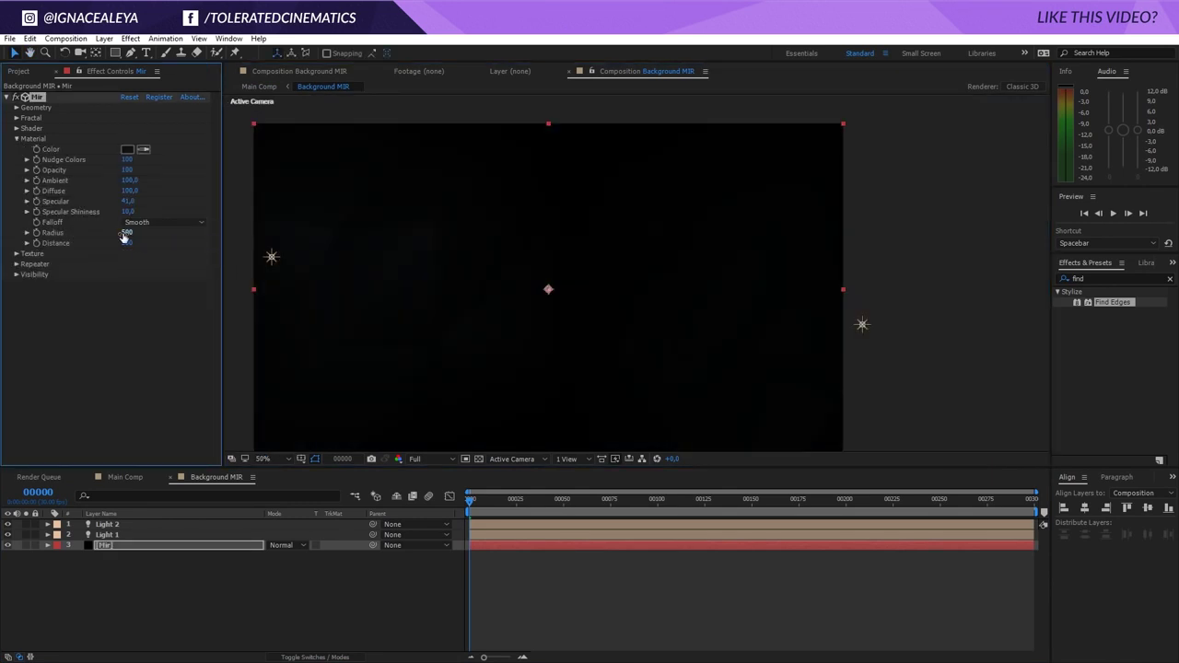
left_click_drag(127, 232, 212, 246)
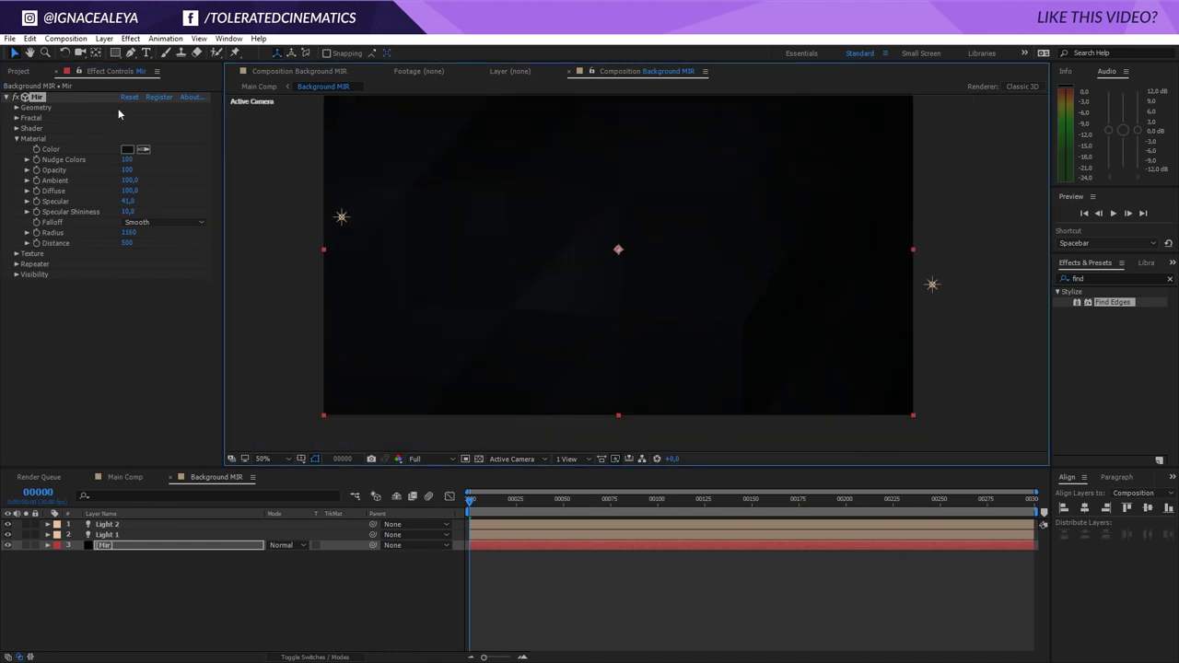
Add the Noise effect to the Mir layer with a noise amount of 1% and inspect the result up close
left_click(131, 38)
mouse_move(86, 293)
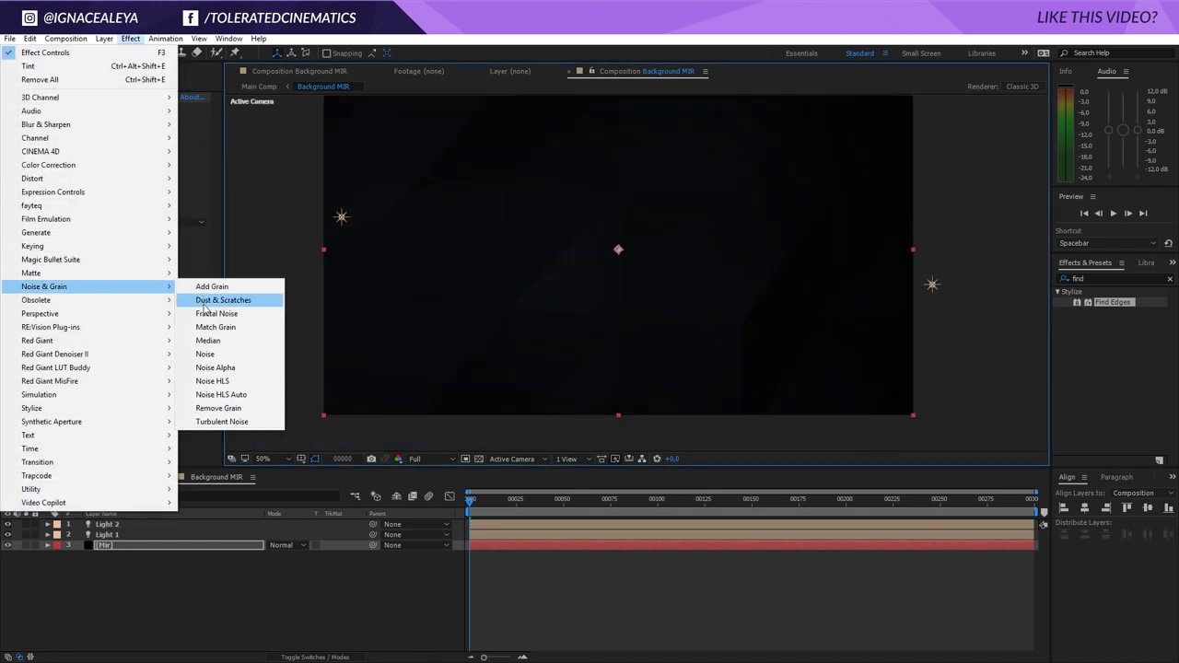
left_click(204, 354)
key("Return")
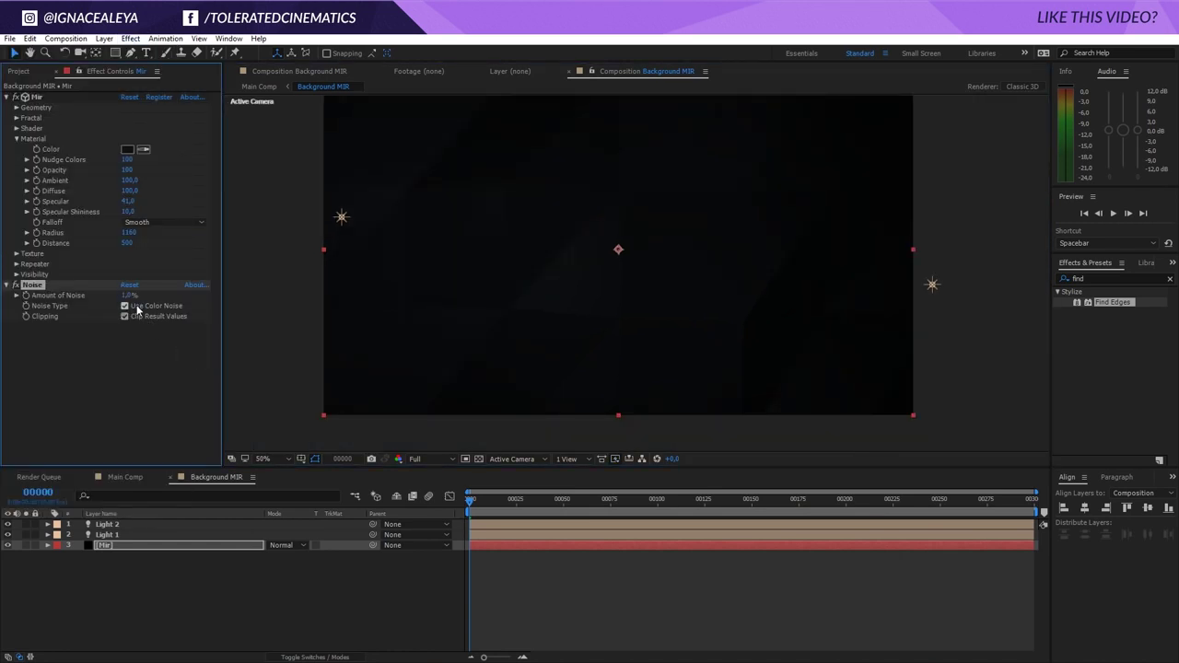
key("period")
left_click_drag(343, 337, 749, 284)
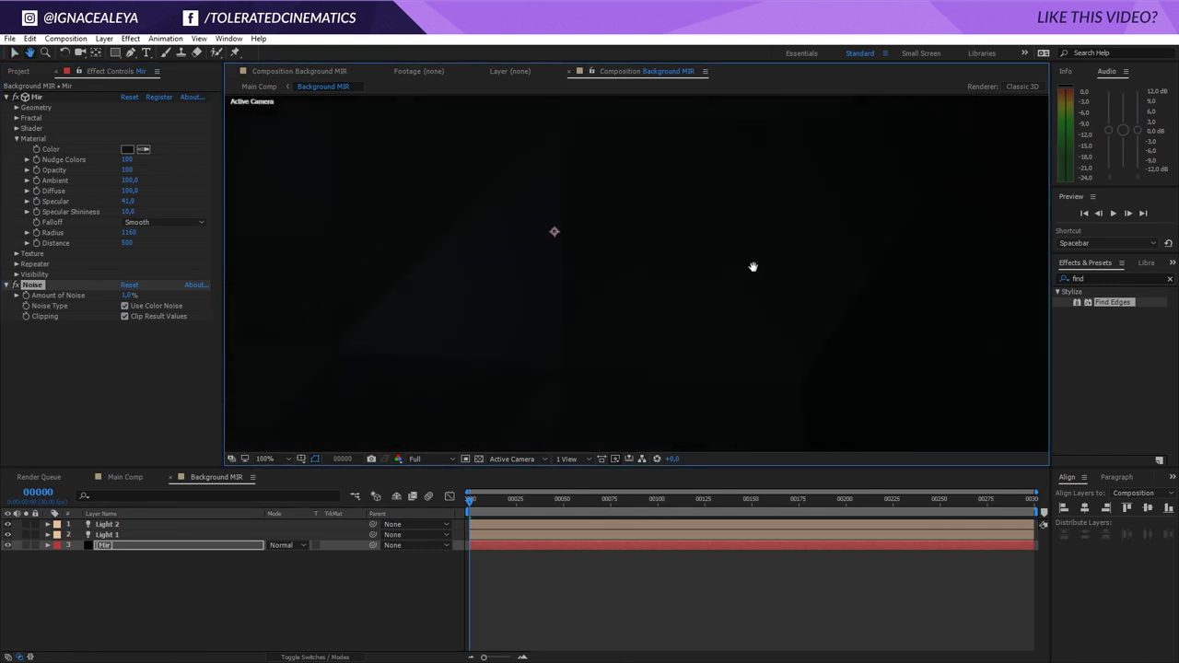
key("comma")
left_click_drag(633, 235, 602, 282)
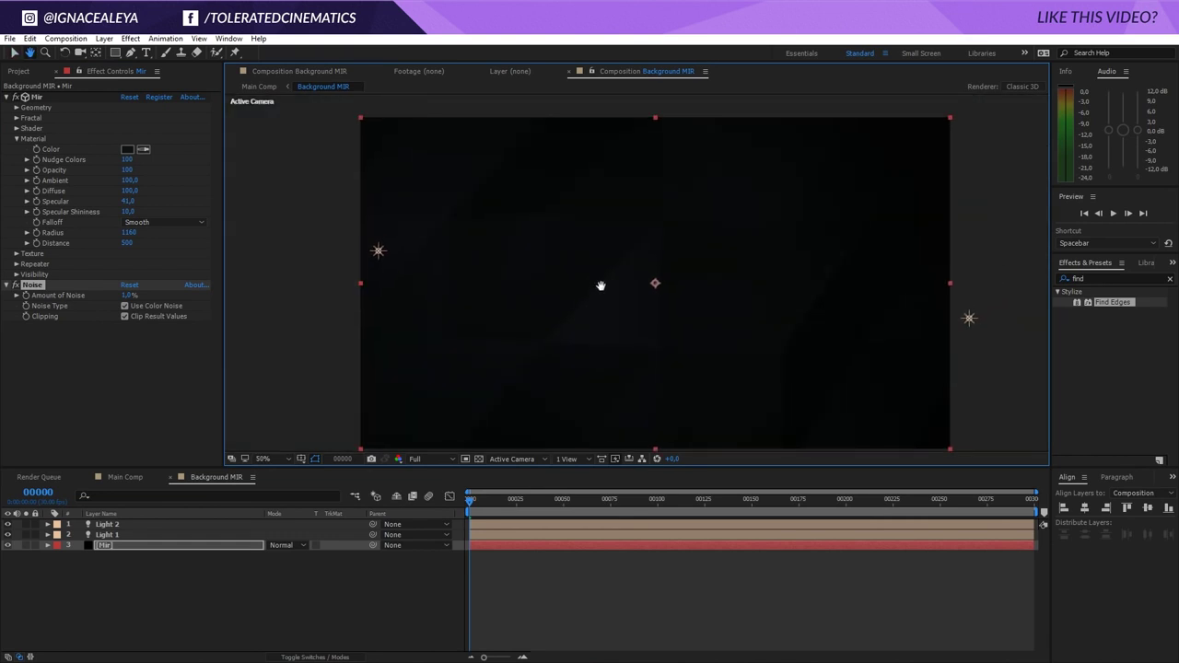
Return to the Main Comp composition and duplicate the Background MIR layer
key("v")
left_click(124, 477)
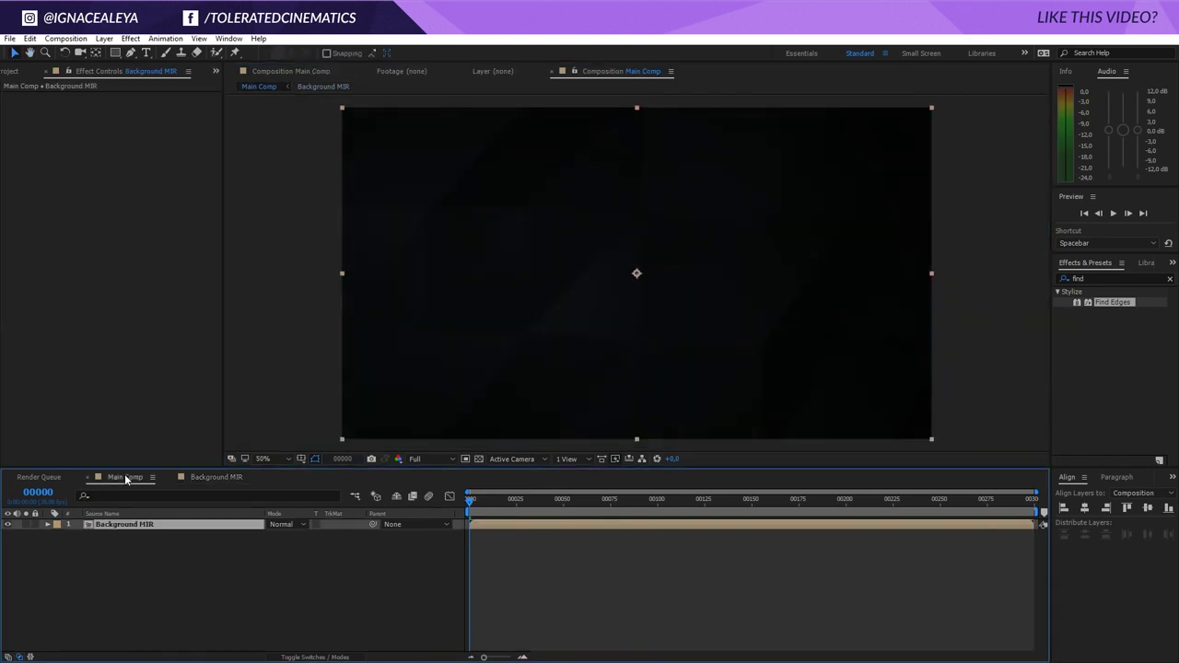
key("F2")
left_click(129, 523)
key("ctrl+d")
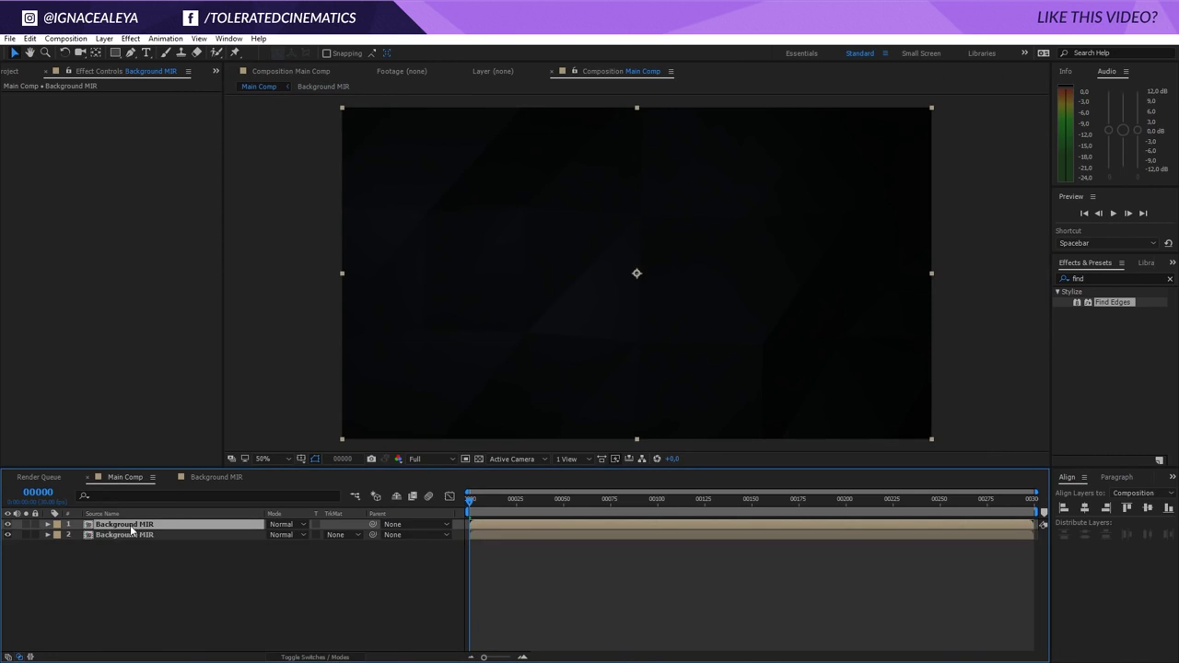
Apply the Find Edges effect to the upper Background MIR layer
left_click(285, 524)
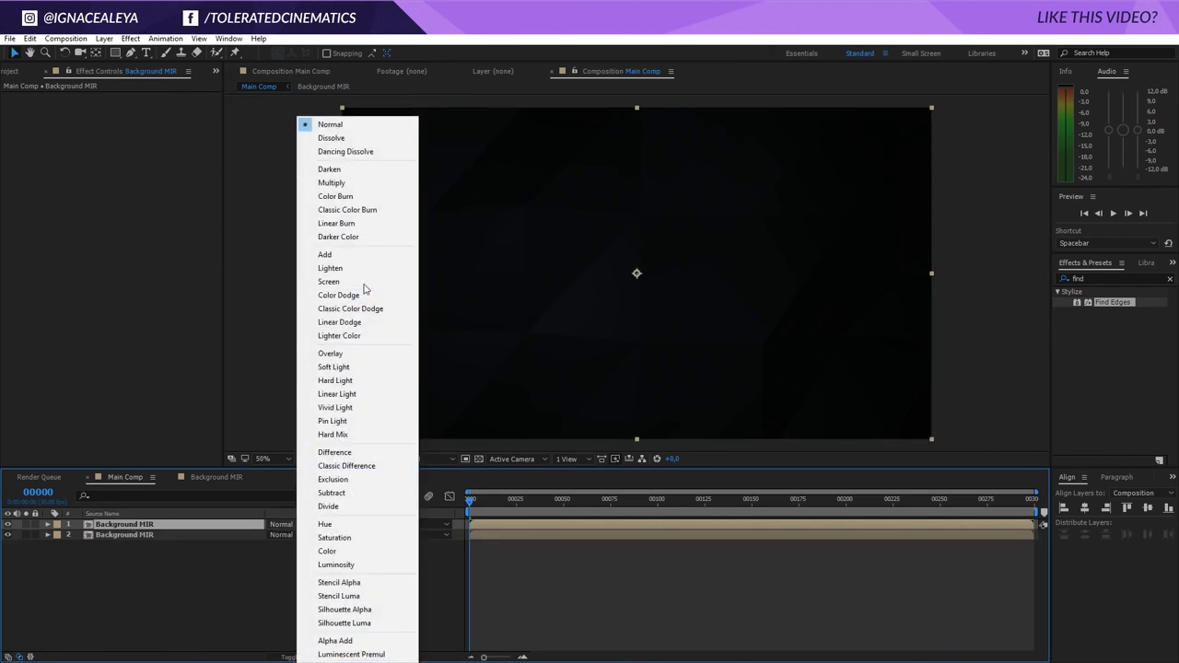
left_click(159, 555)
left_click(160, 527)
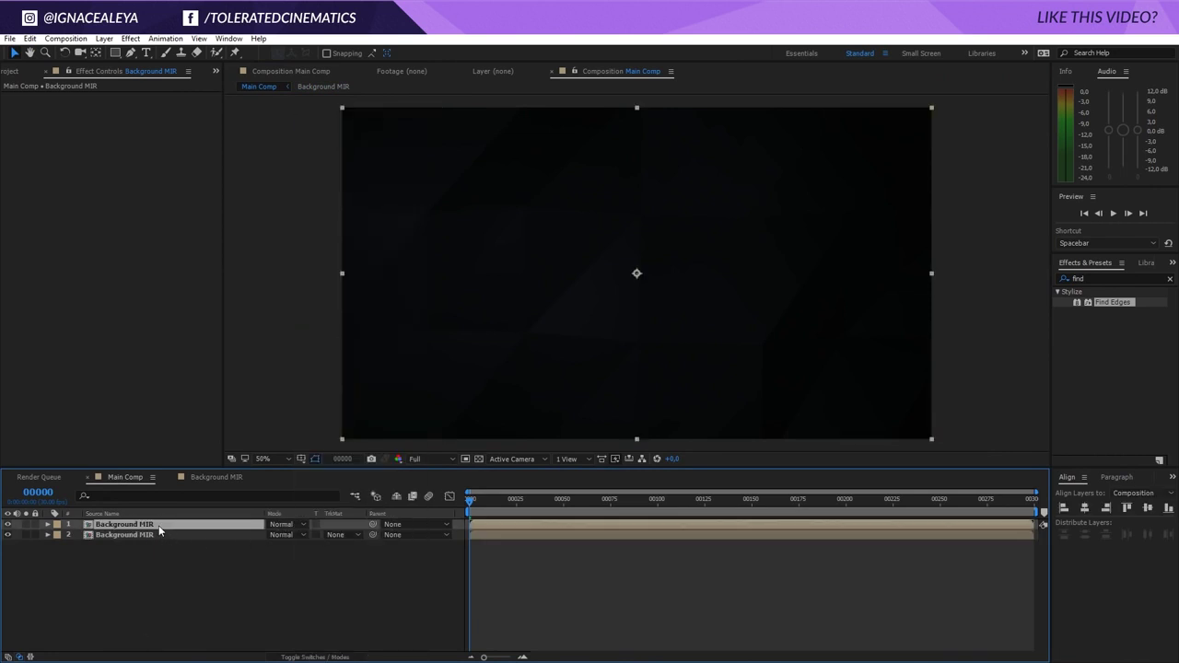
left_click_drag(1127, 304, 474, 379)
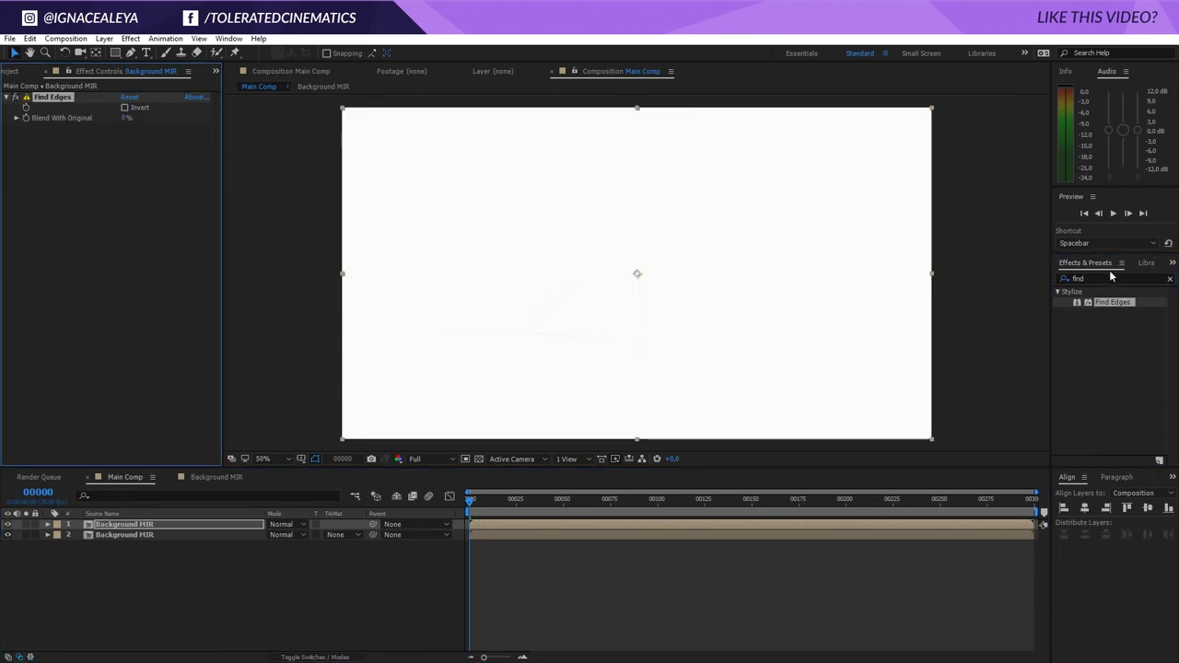
Invert the Find Edges result, set the upper Background MIR layer's blending mode to Add, and compare the image with and without it
left_click(125, 108)
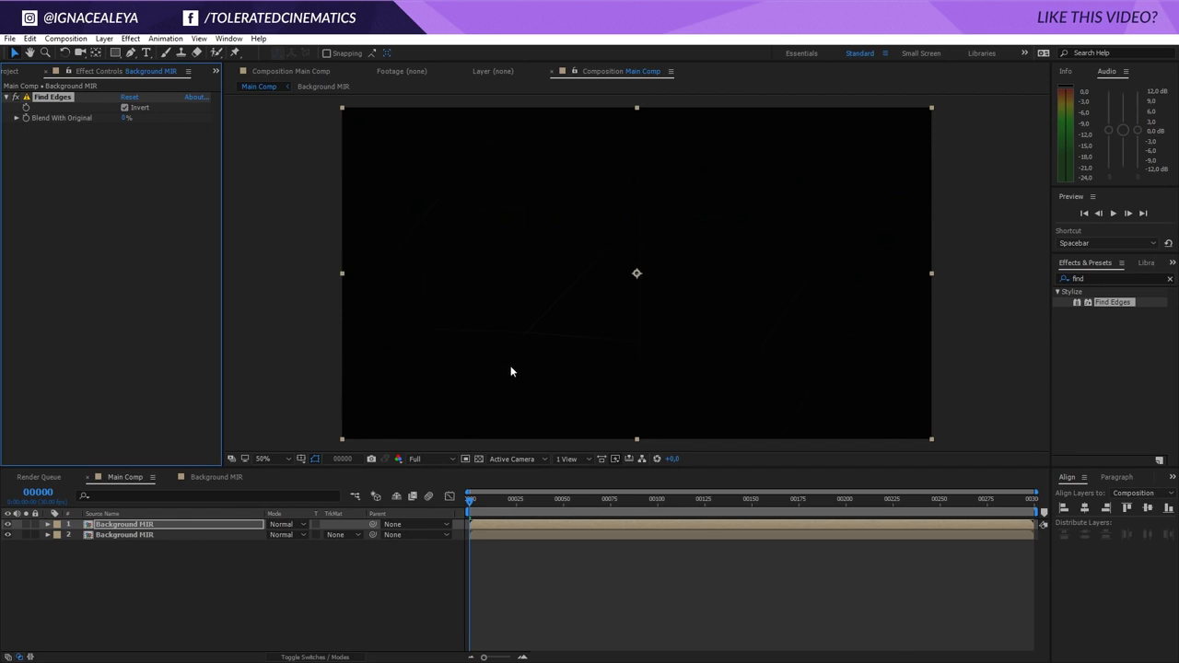
left_click(281, 526)
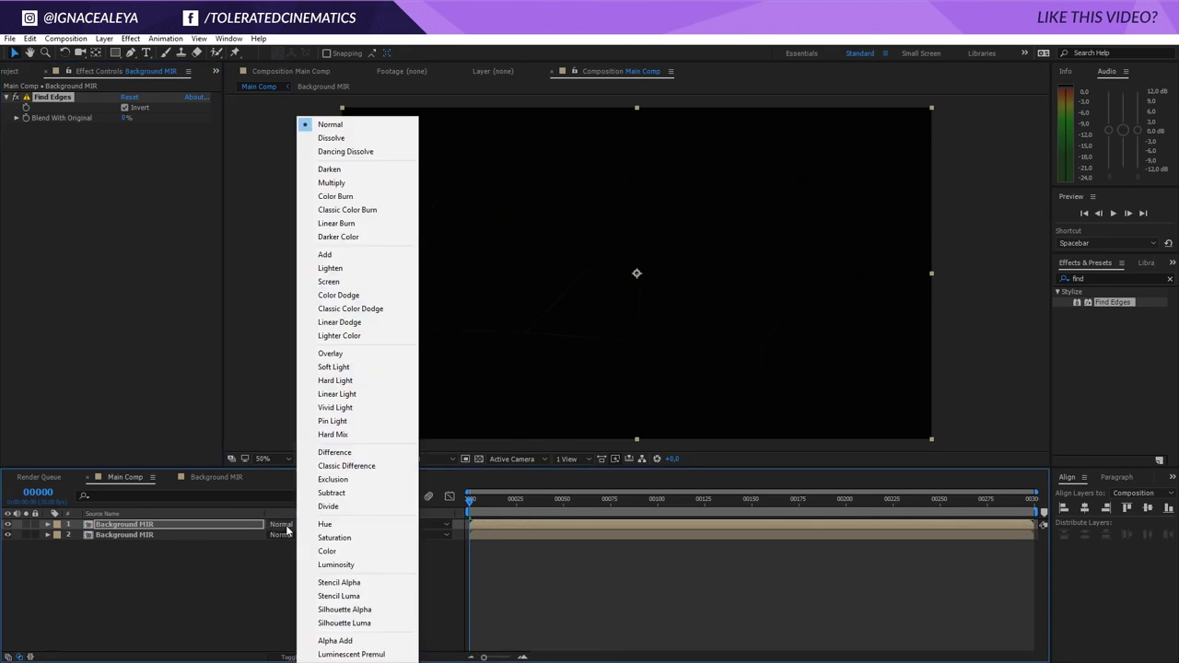
left_click(358, 256)
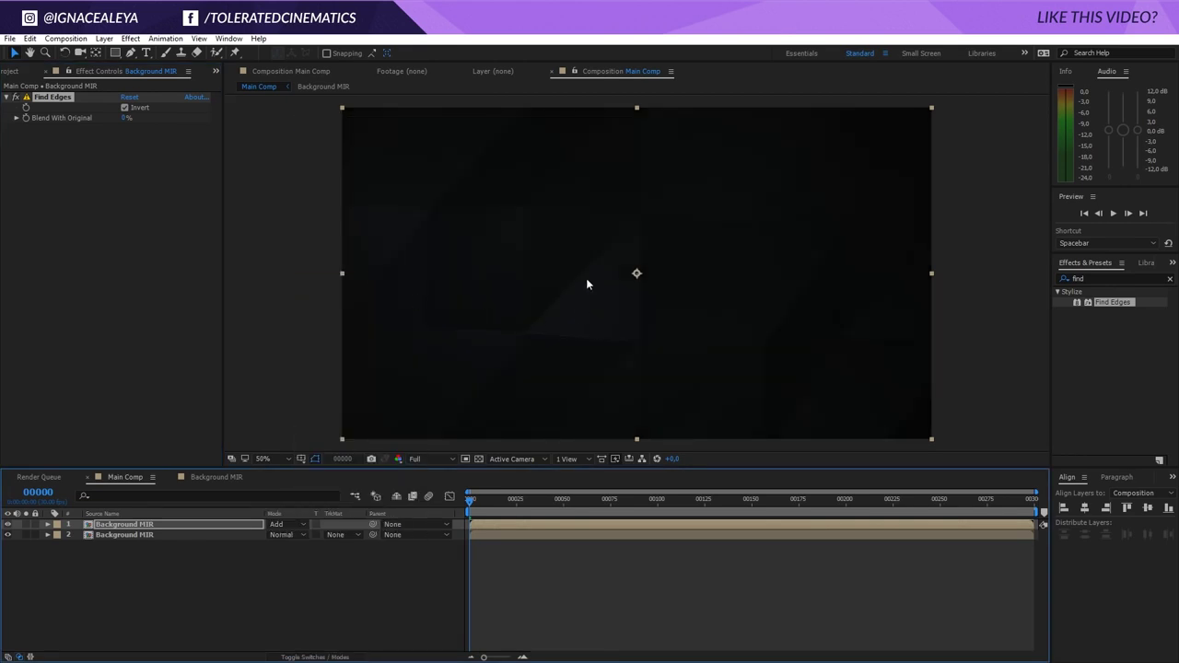
left_click(7, 524)
left_click(7, 524)
key("slash")
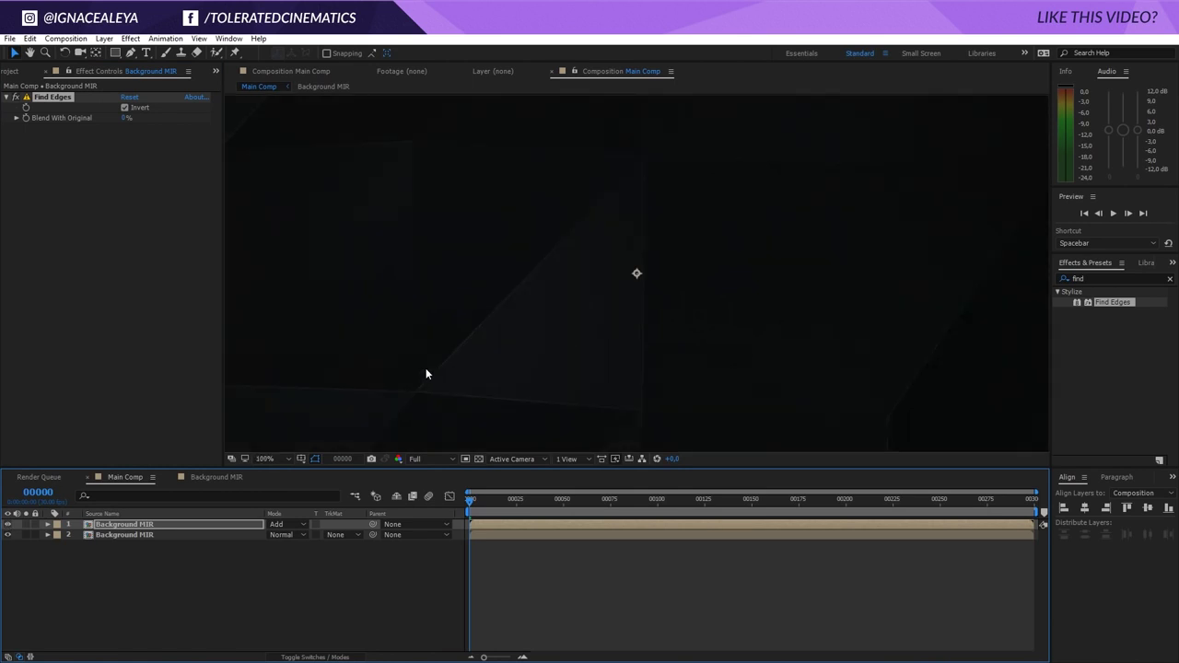
key("comma")
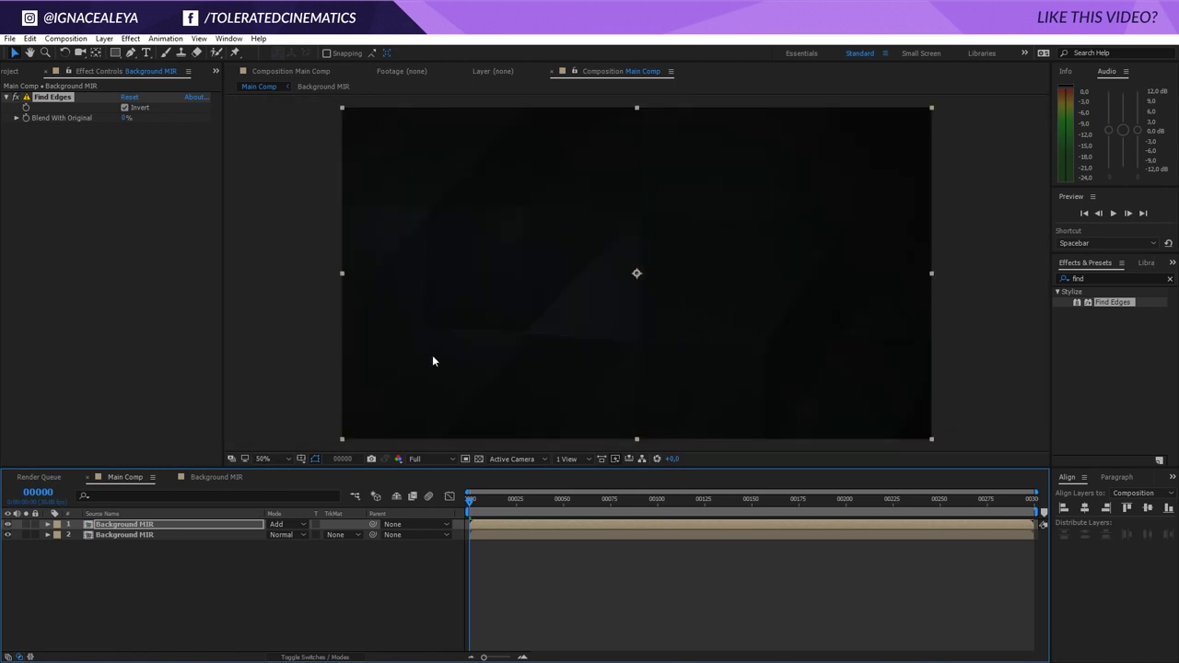
Apply Gaussian Blur to the upper Background MIR layer with a Blurriness of 5
left_click(131, 41)
mouse_move(93, 126)
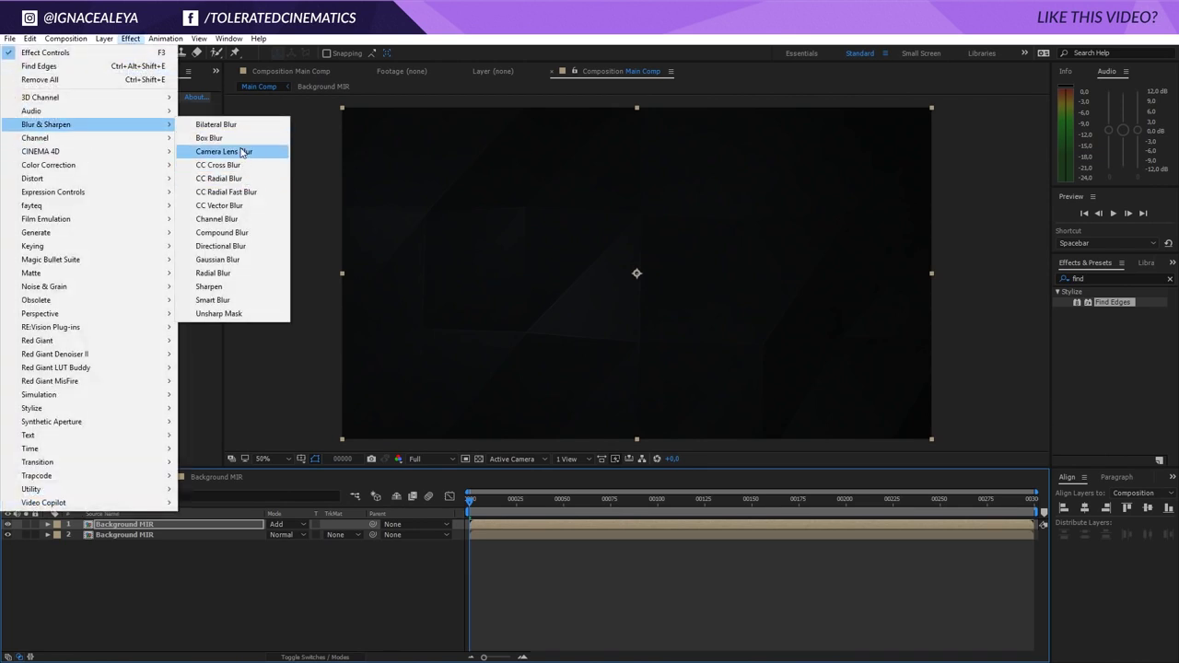
left_click(230, 259)
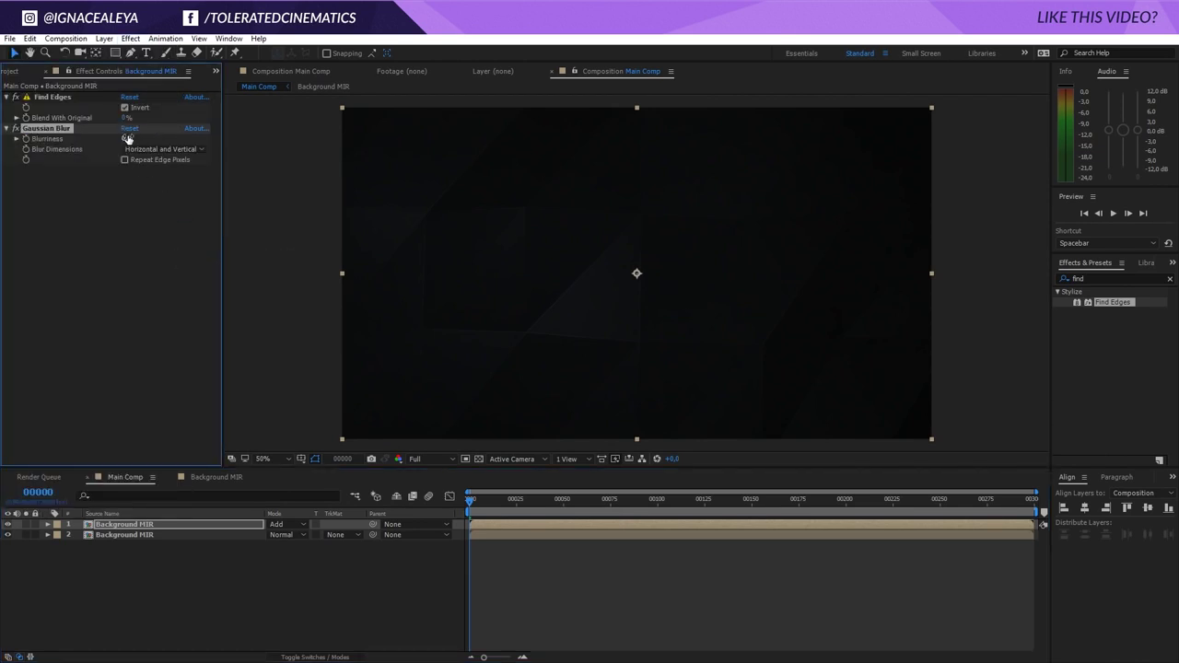
left_click(127, 139)
type("3")
key("Return")
left_click(127, 138)
type("5")
key("Return")
Add a Curves effect to the upper Background MIR layer and shape an S-curve with raised highlights and slightly lowered shadows
left_click(130, 39)
mouse_move(78, 166)
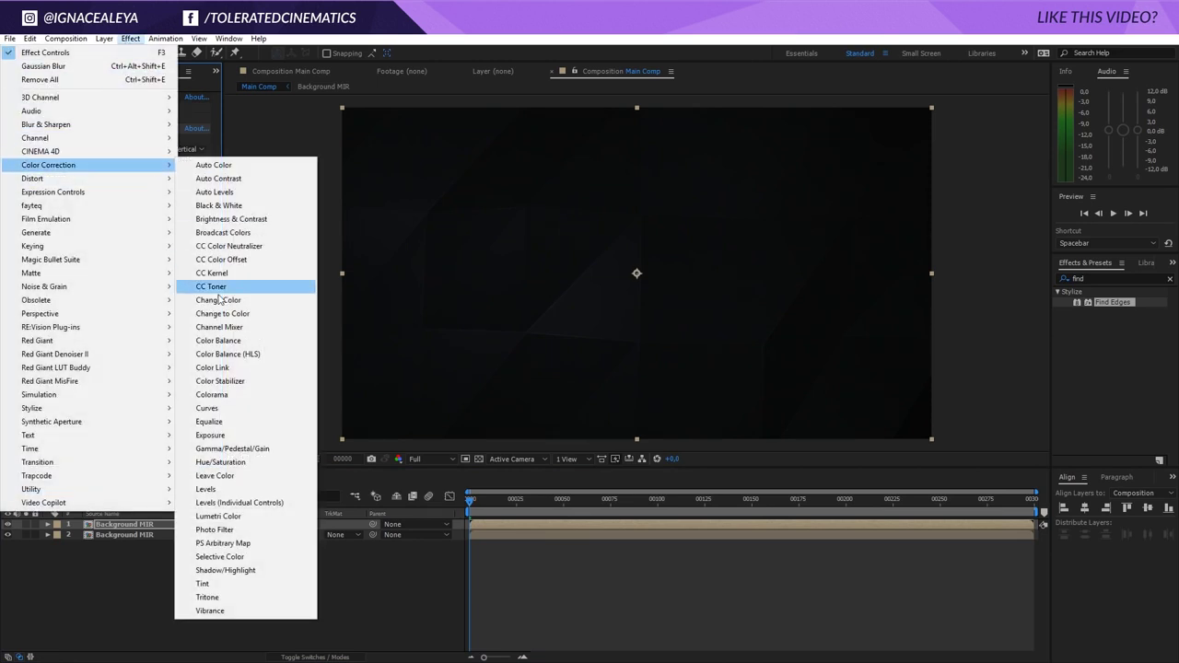
left_click(206, 407)
left_click_drag(96, 302, 116, 249)
mouse_move(74, 307)
left_mouse_down()
mouse_move(77, 333)
mouse_move(69, 325)
left_mouse_up()
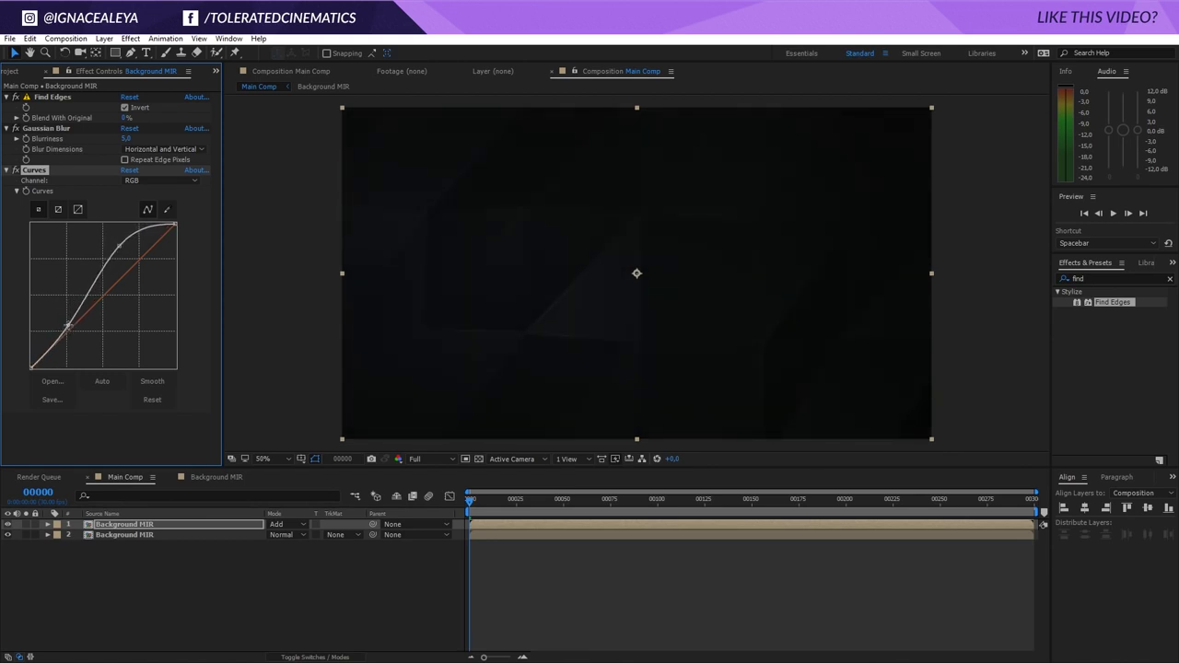
Reduce the Gaussian Blur's Blurriness to 3 and compare the image with the edge layer hidden
key("slash")
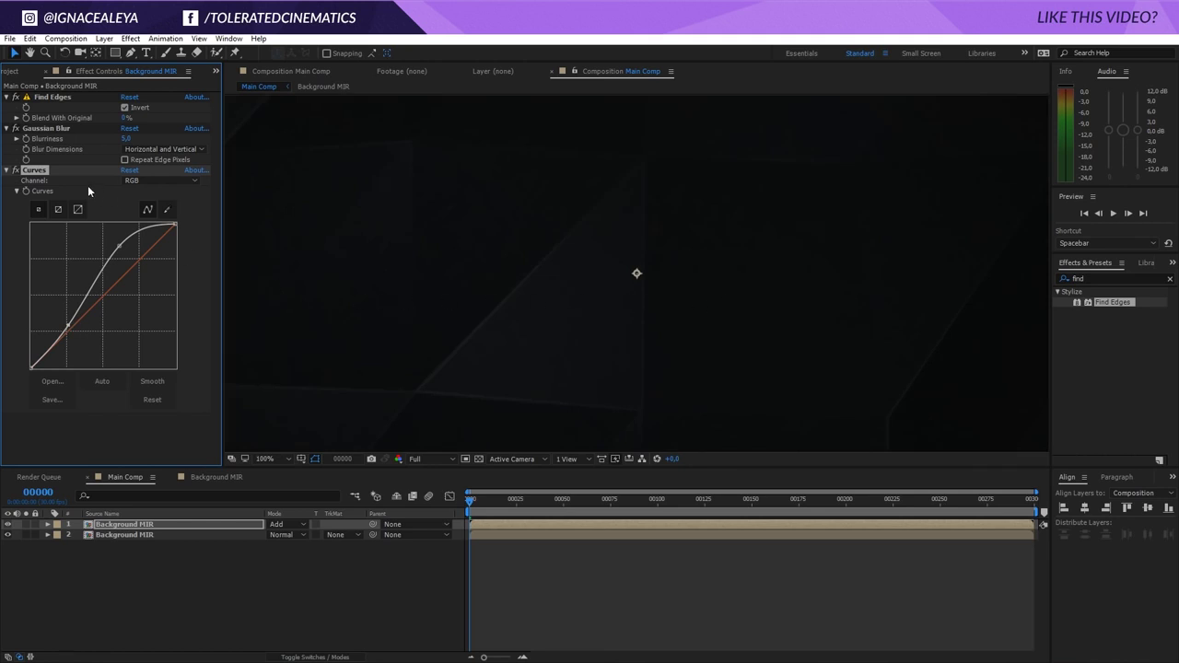
left_click(55, 128)
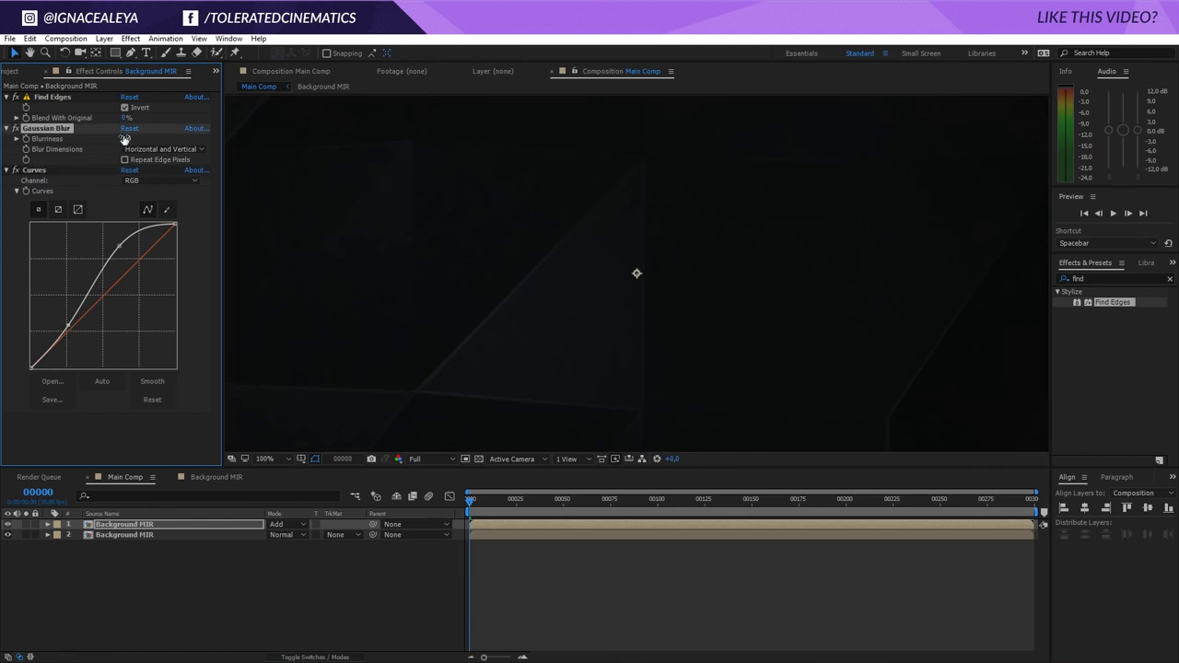
key("comma")
key("comma")
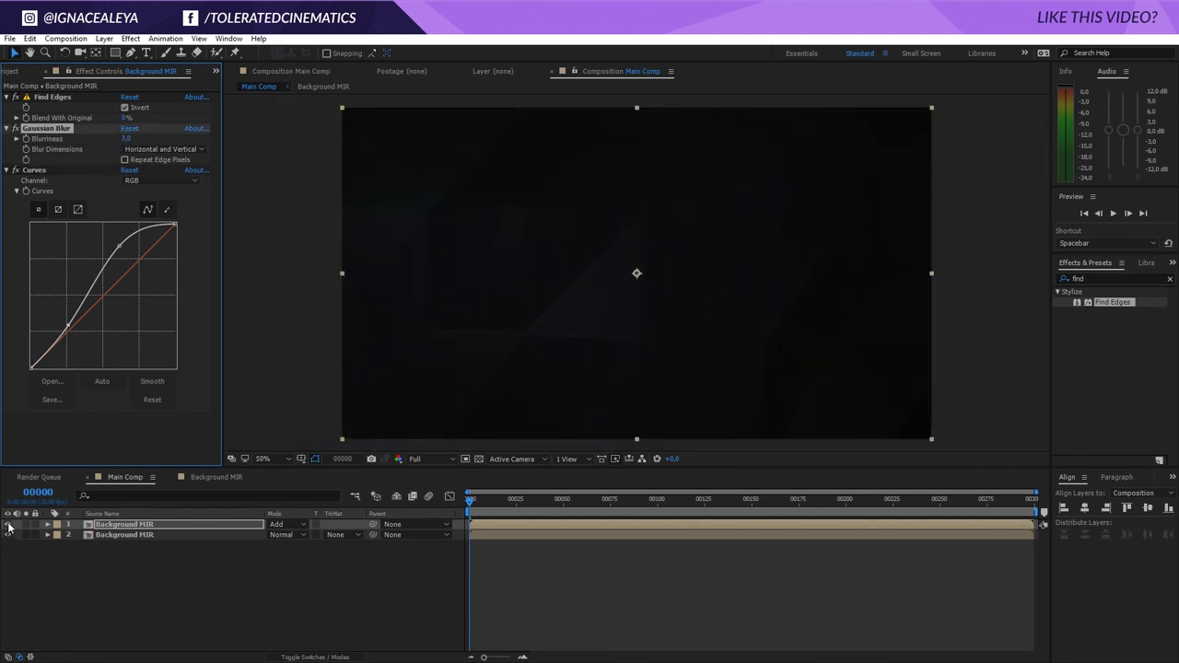
left_click(11, 525)
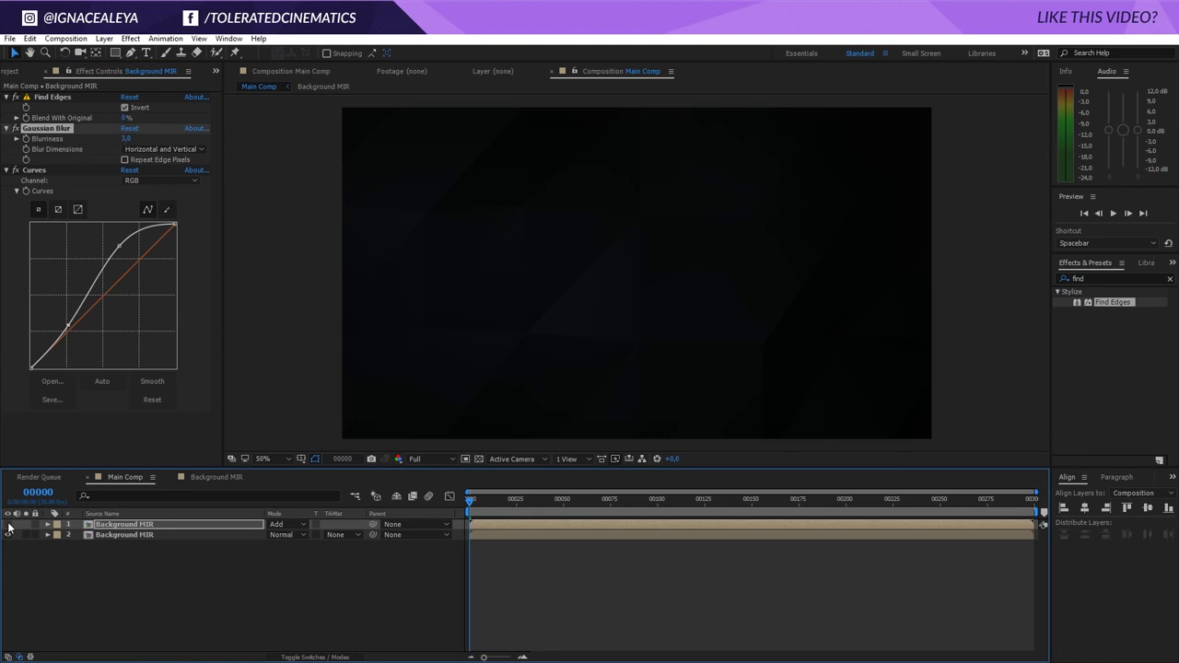
Try duplicating the upper Background MIR layer to strengthen the edges, and undo the duplication
left_click(92, 526)
key("ctrl+d")
key("ctrl+z")
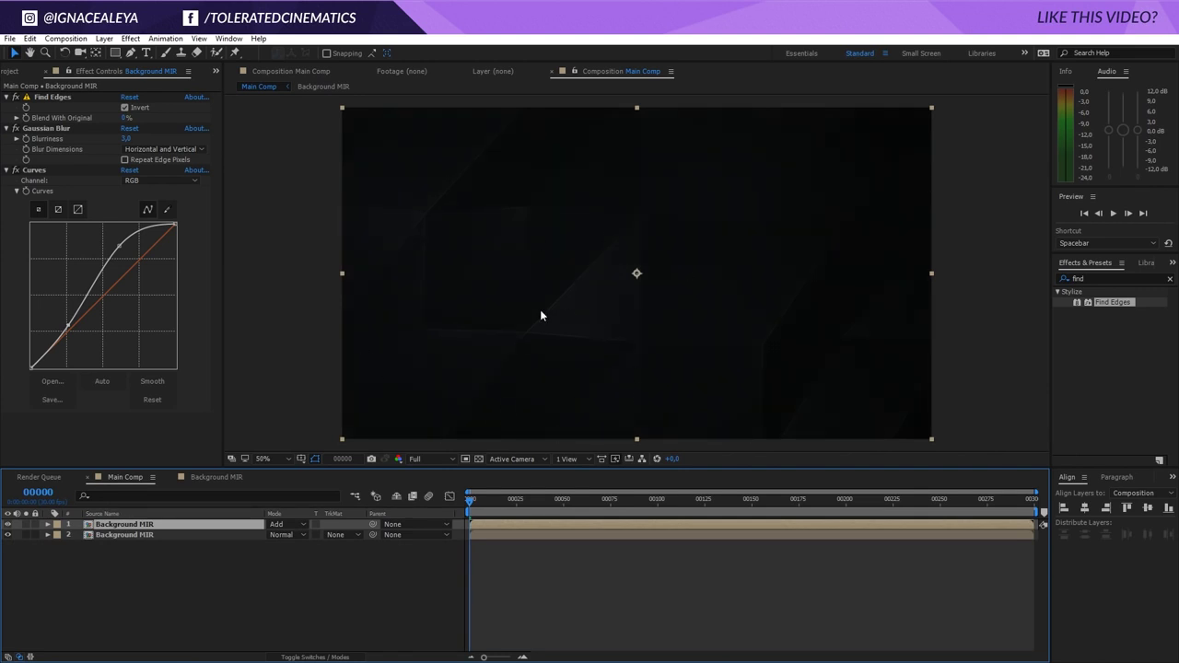
In the Background MIR composition, duplicate the Mir layer and set the copy's Shader Draw mode to Wireframe with a Line Size of 3
left_click(210, 477)
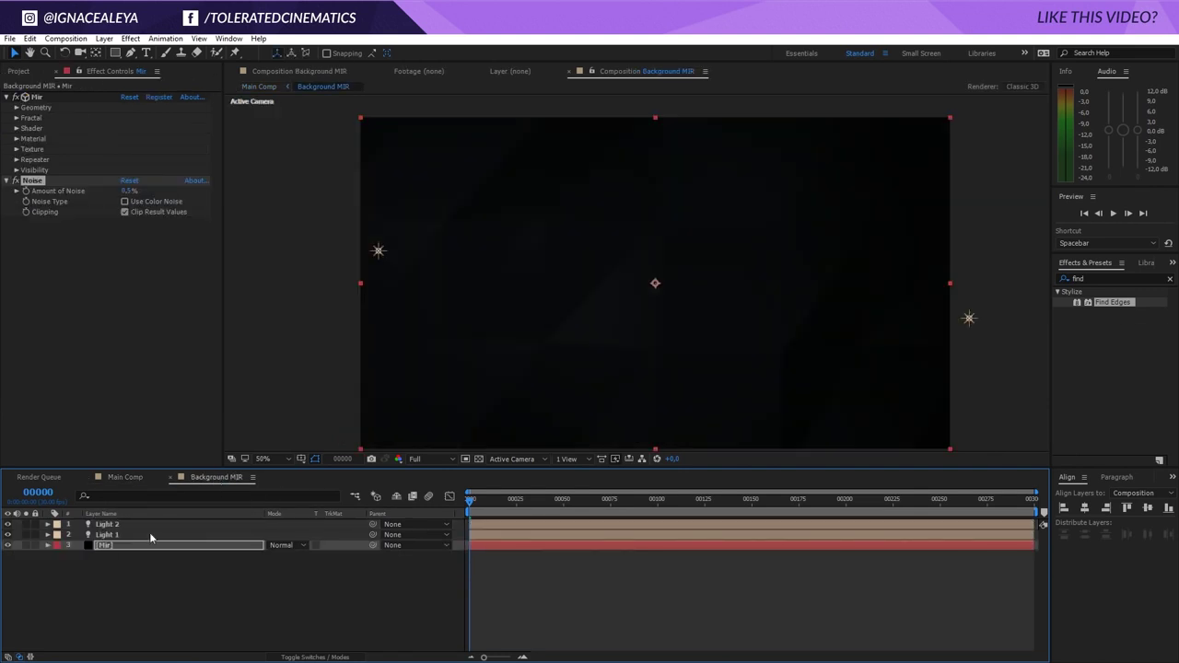
left_click(119, 546)
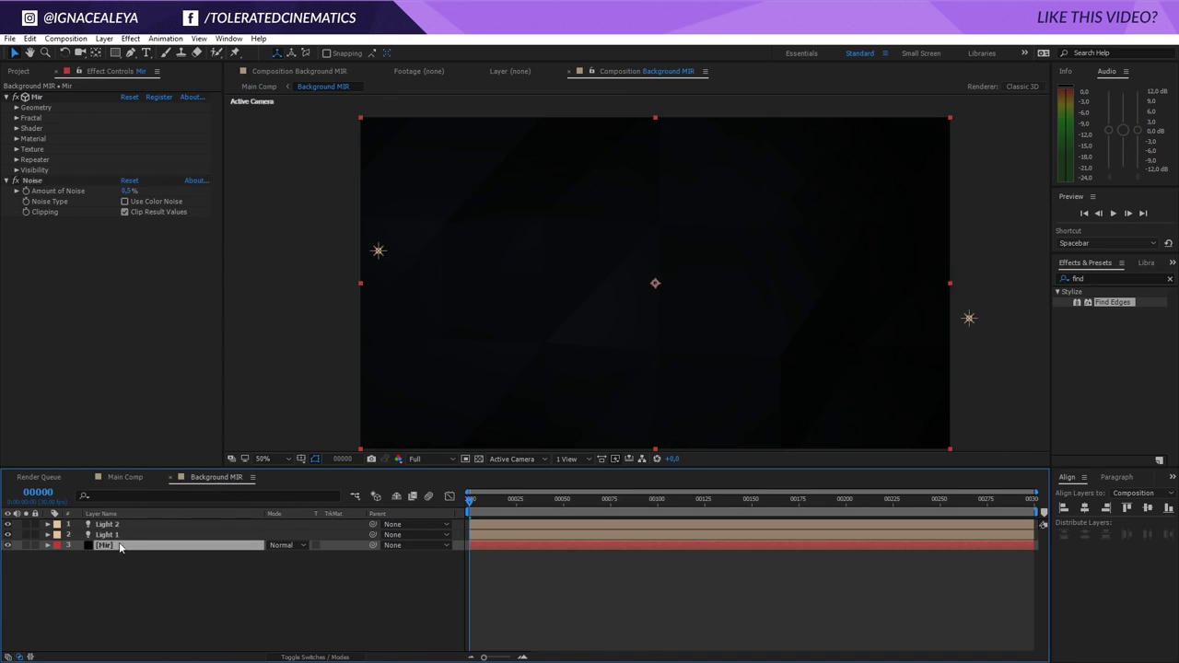
key("ctrl+d")
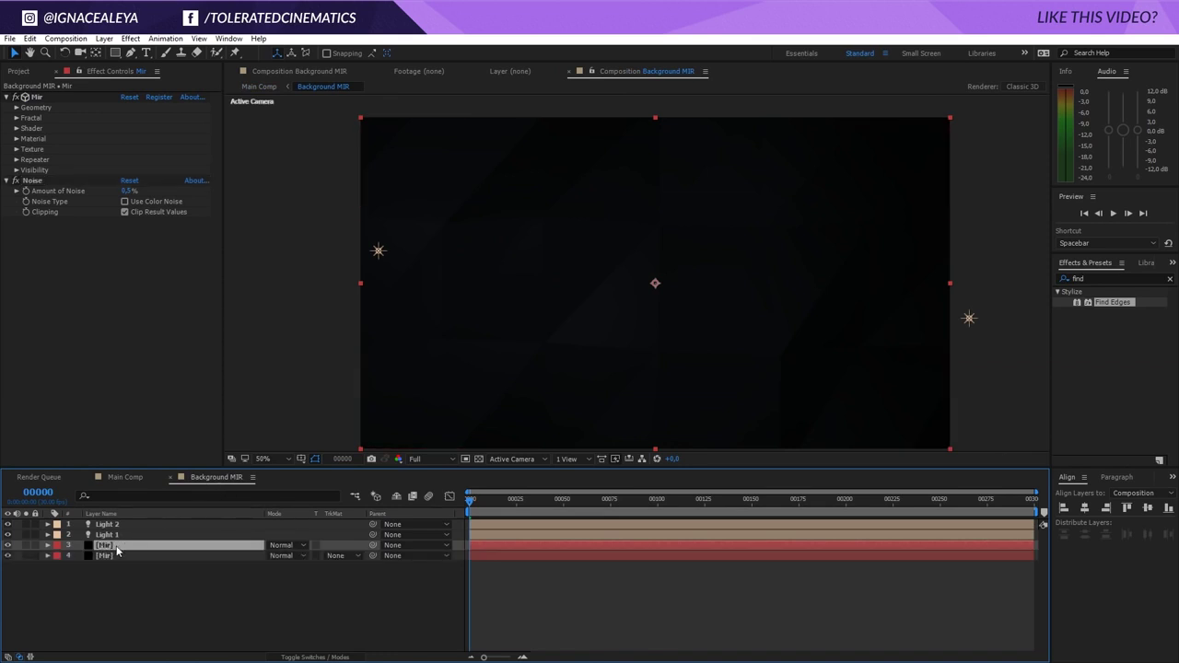
left_click(20, 162)
left_click(16, 129)
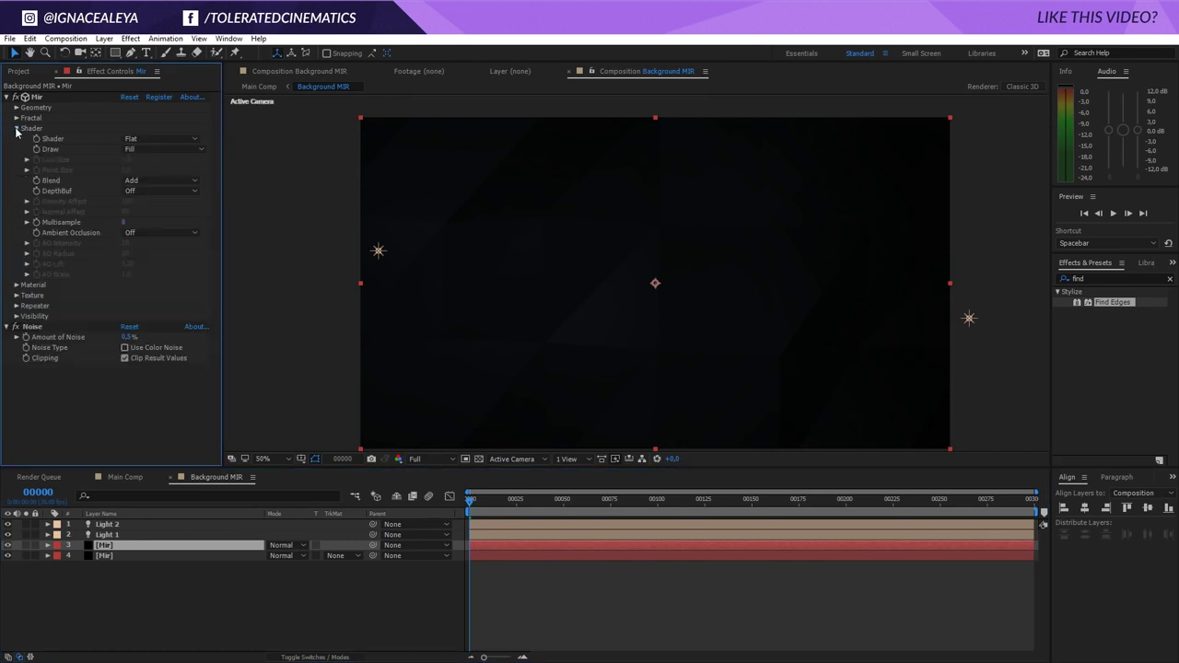
left_click(134, 150)
left_click(178, 178)
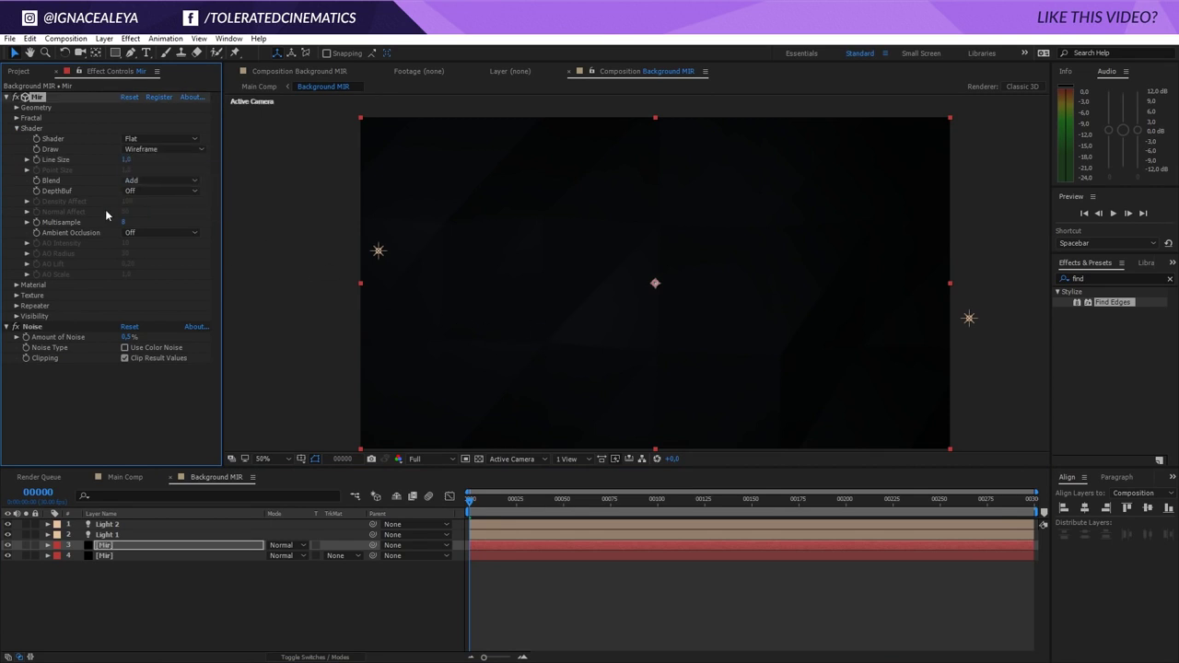
Apply the Fill effect to the duplicated Mir layer and set its color to white
left_click(130, 38)
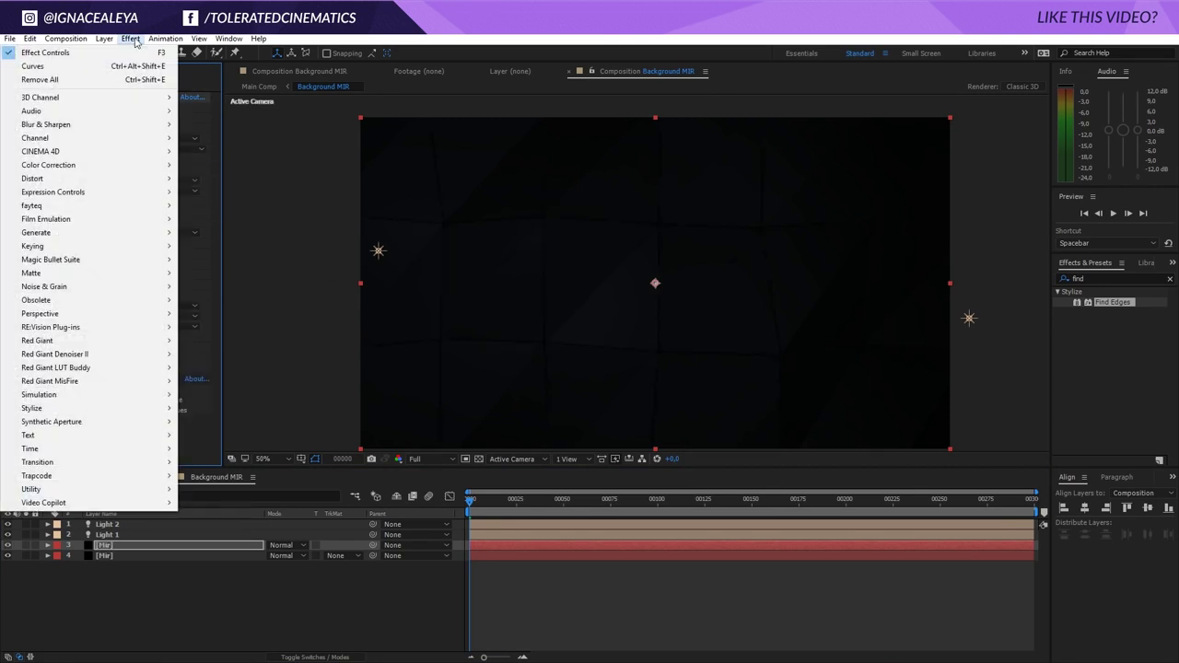
mouse_move(55, 234)
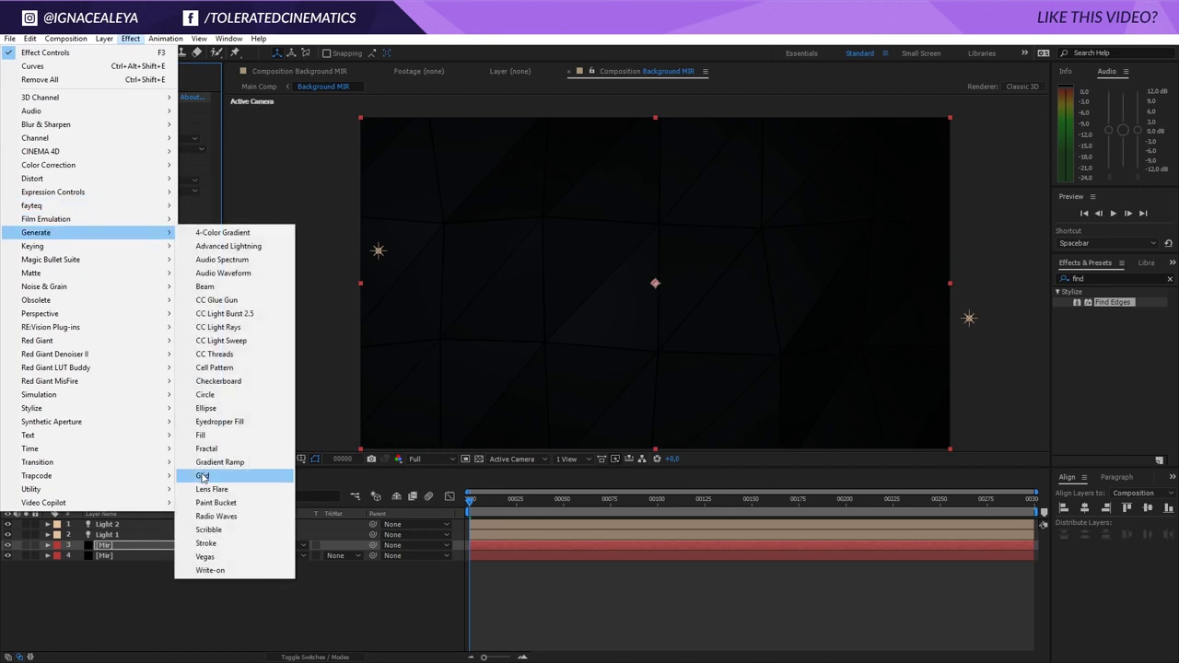
left_click(207, 435)
left_click(127, 419)
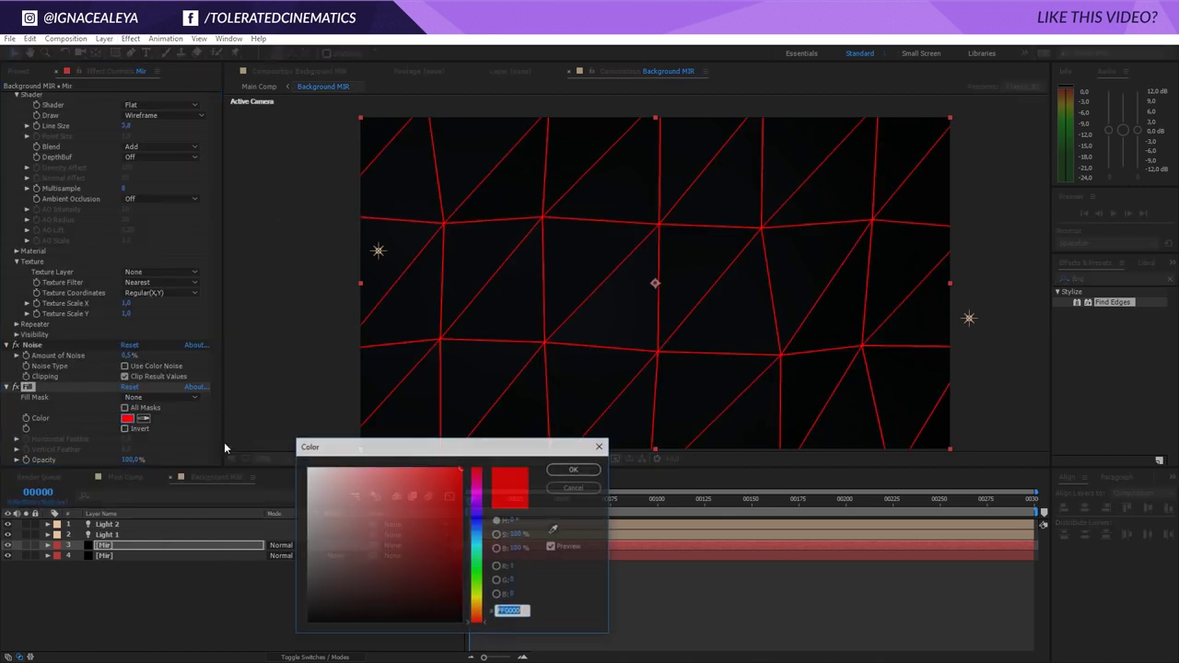
left_click(307, 469)
left_click(571, 471)
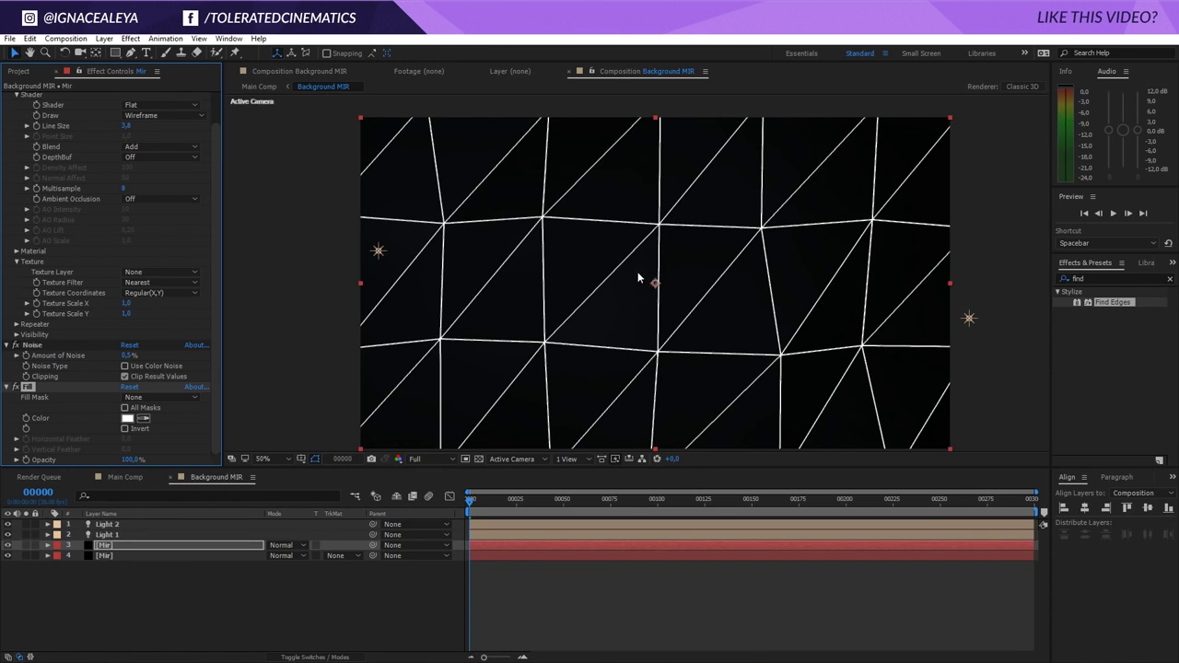
Set the duplicated Mir layer's Draw mode to Points with a Point Size of 7.9
left_click(166, 115)
left_click(173, 156)
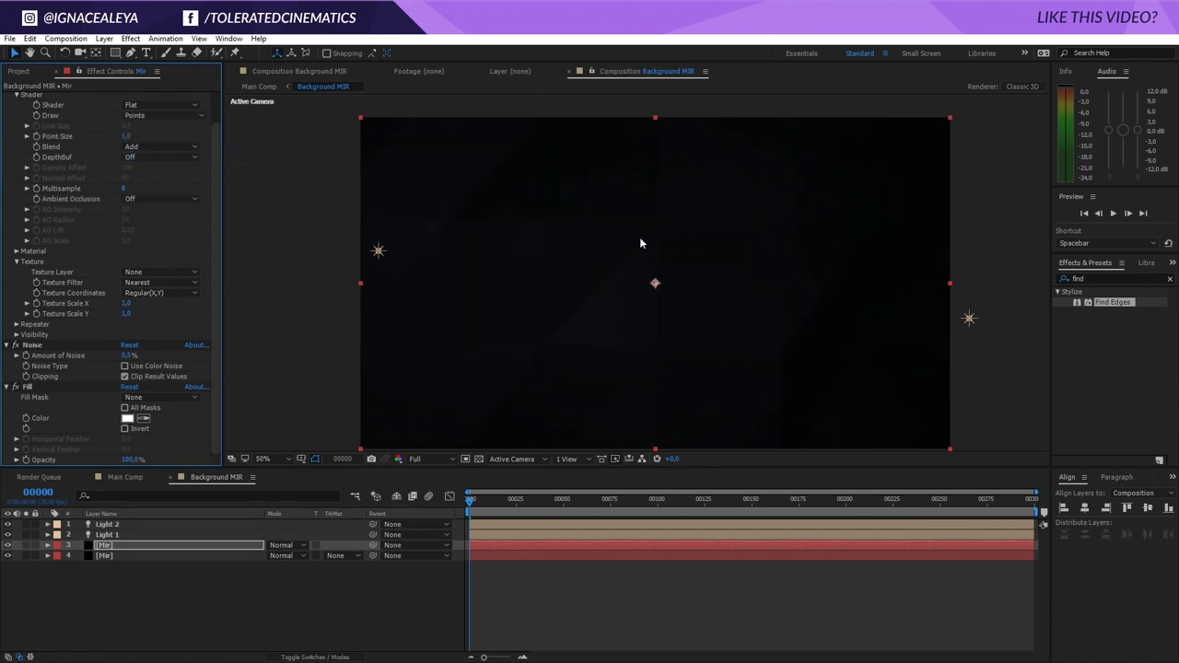
left_click_drag(126, 135, 583, 168)
scroll(62, 177, "up", 1)
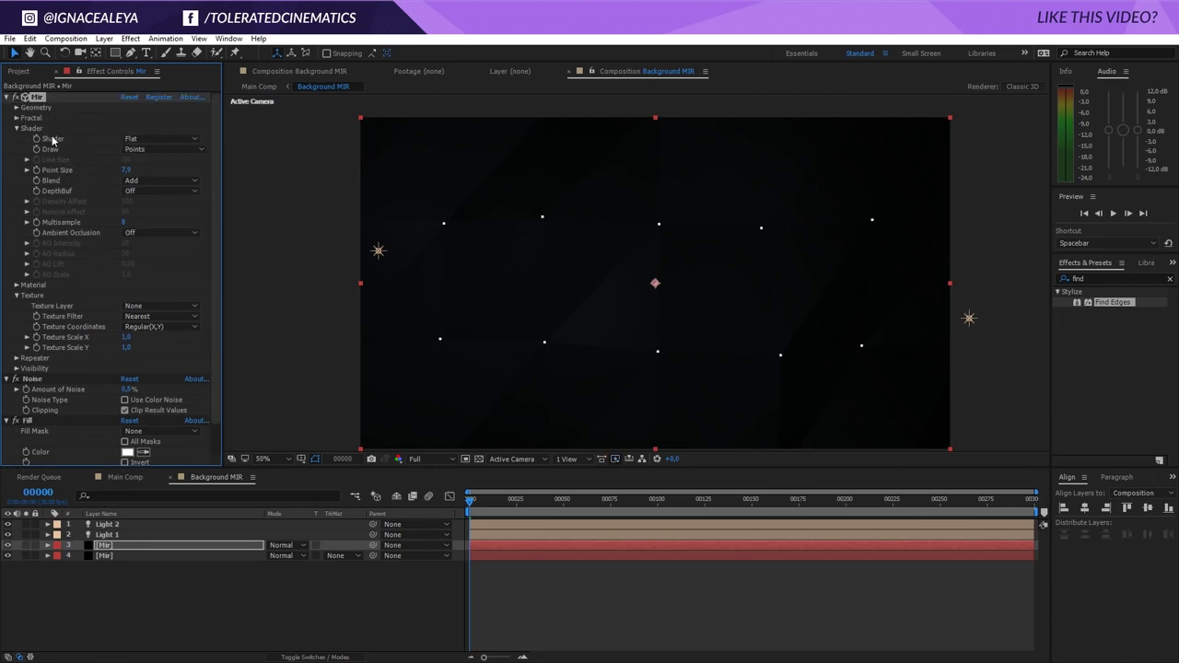
Look through the Shader types of the duplicated Mir layer and delete that layer
left_click(159, 138)
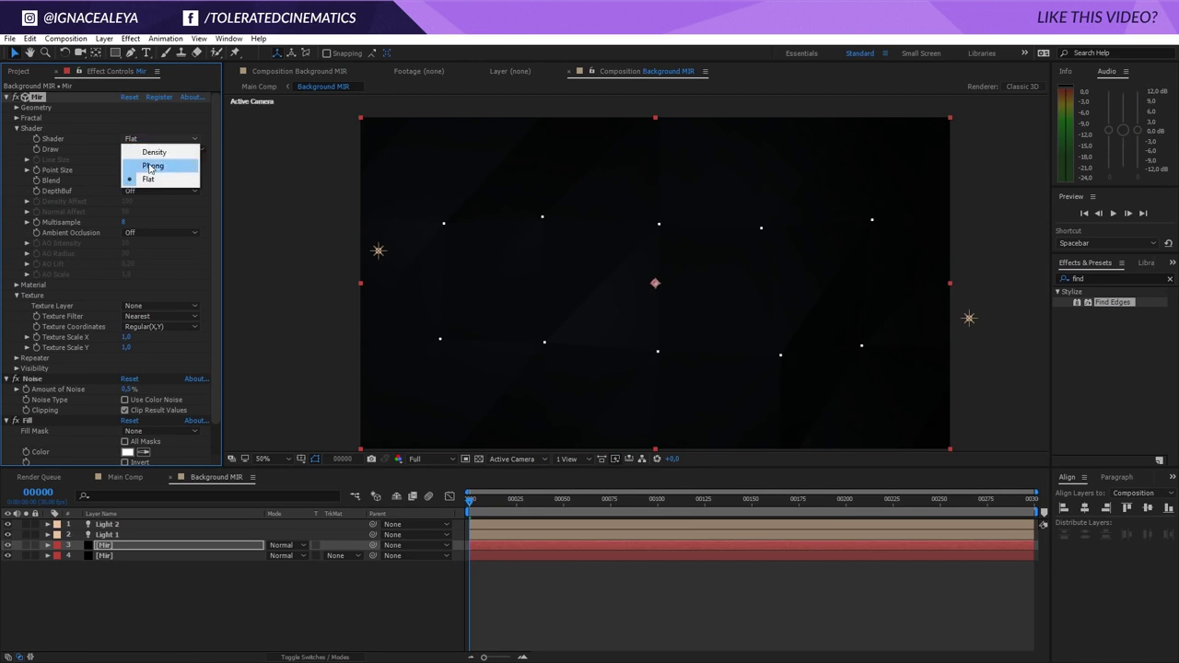
left_click(118, 545)
key("Delete")
On the remaining Mir layer, try fractal amplitudes of 412 in X and 341 in Y and preview the result
left_click(118, 545)
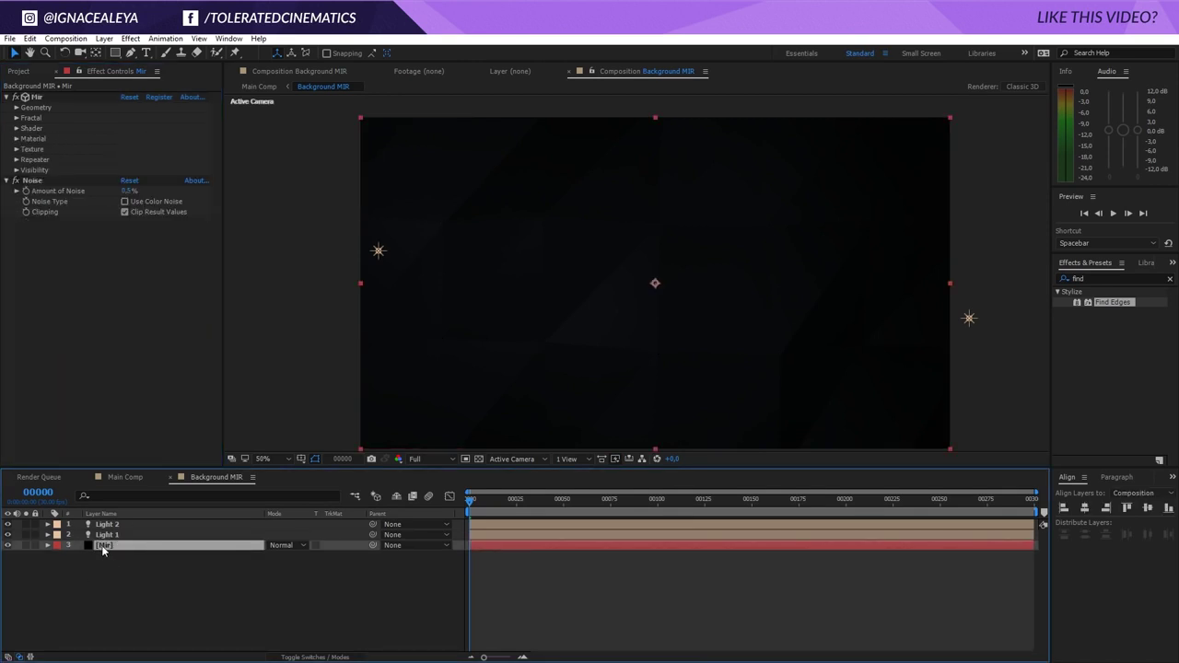
left_click(16, 117)
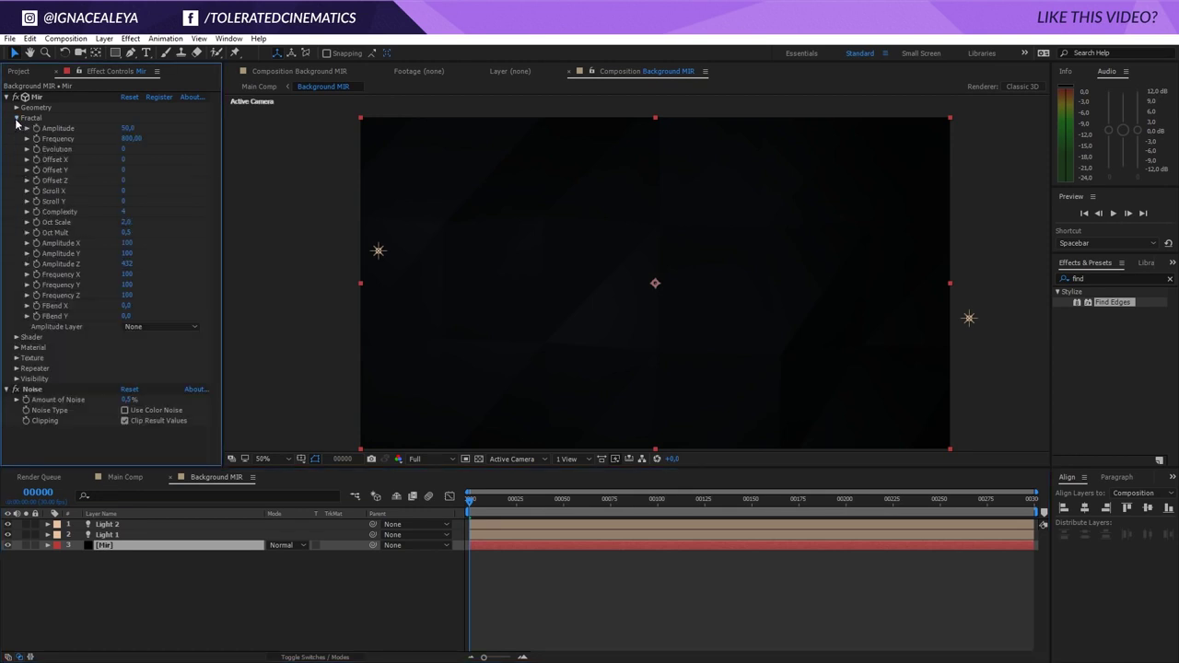
left_click(126, 244)
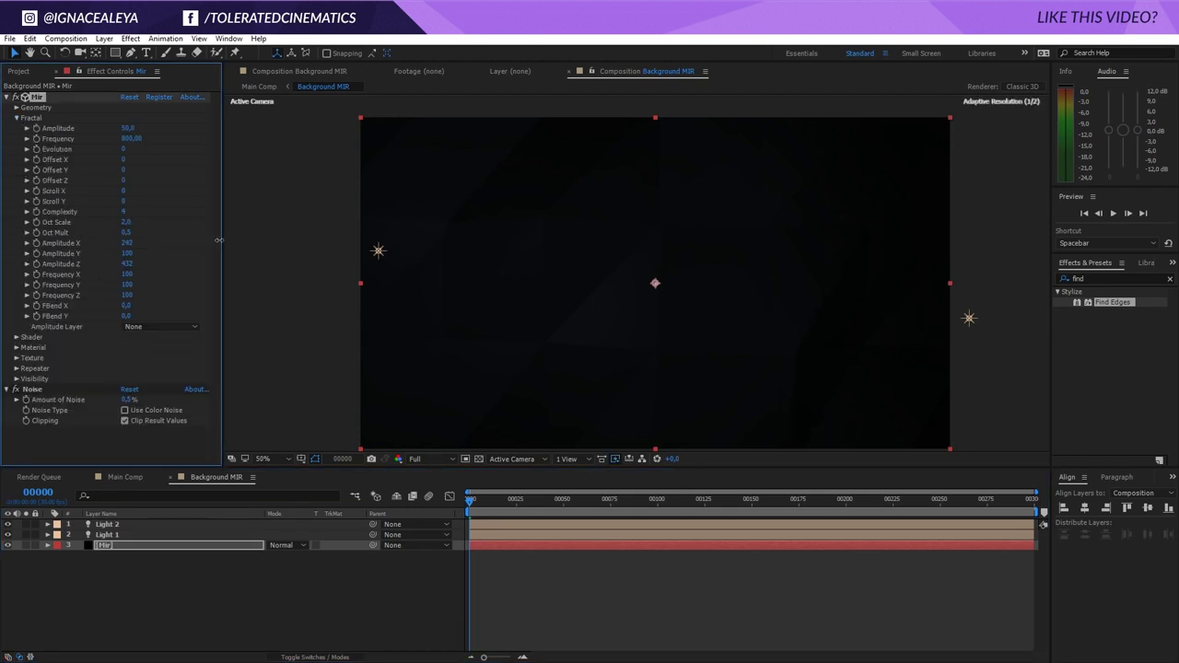
left_click_drag(128, 255, 167, 249)
left_click_drag(293, 245, 169, 245)
left_click(439, 502)
key("space")
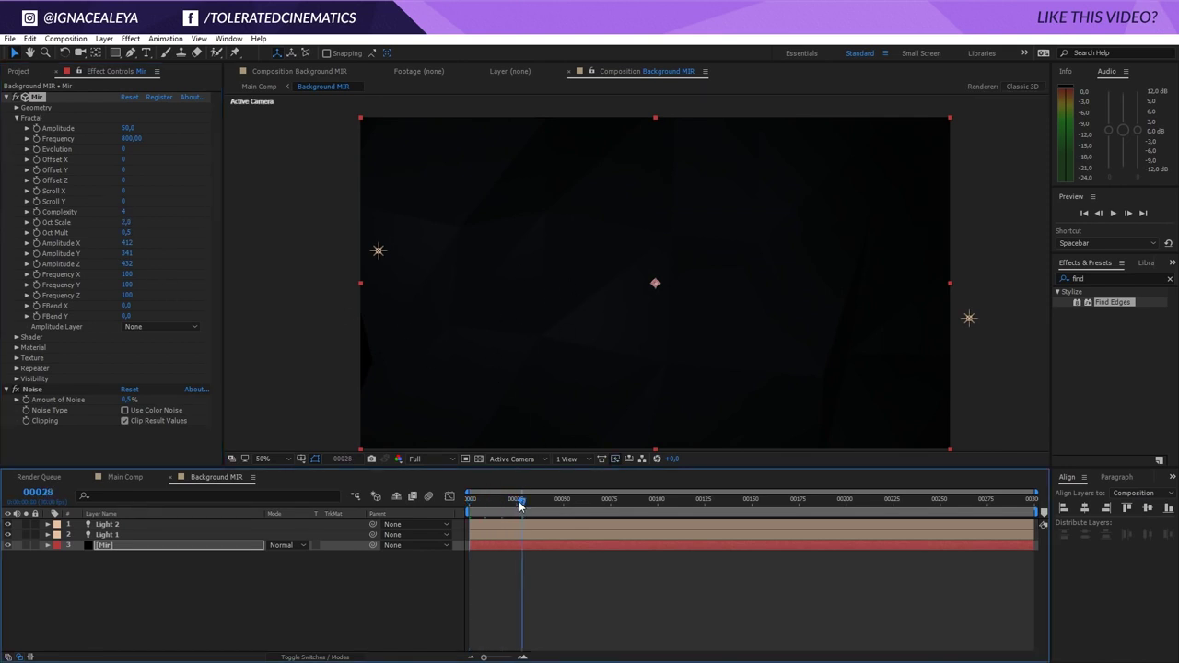
key("space")
Set the Mir fractal's Amplitude X and Amplitude Y to 200 and Amplitude Z to 400
left_click(129, 243)
type("200")
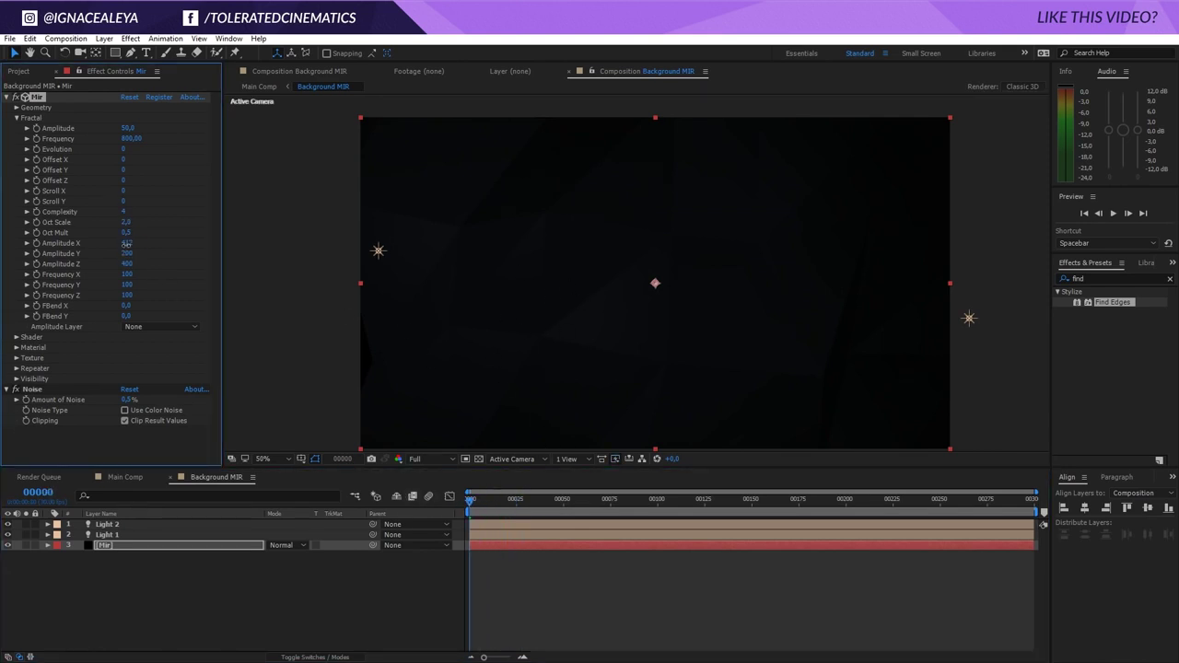
key("Return")
left_click(127, 254)
type("200")
key("Return")
Animate the Mir fractal's Evolution with the expression time*50 and preview the motion
left_click(36, 149, "alt")
type("time*")
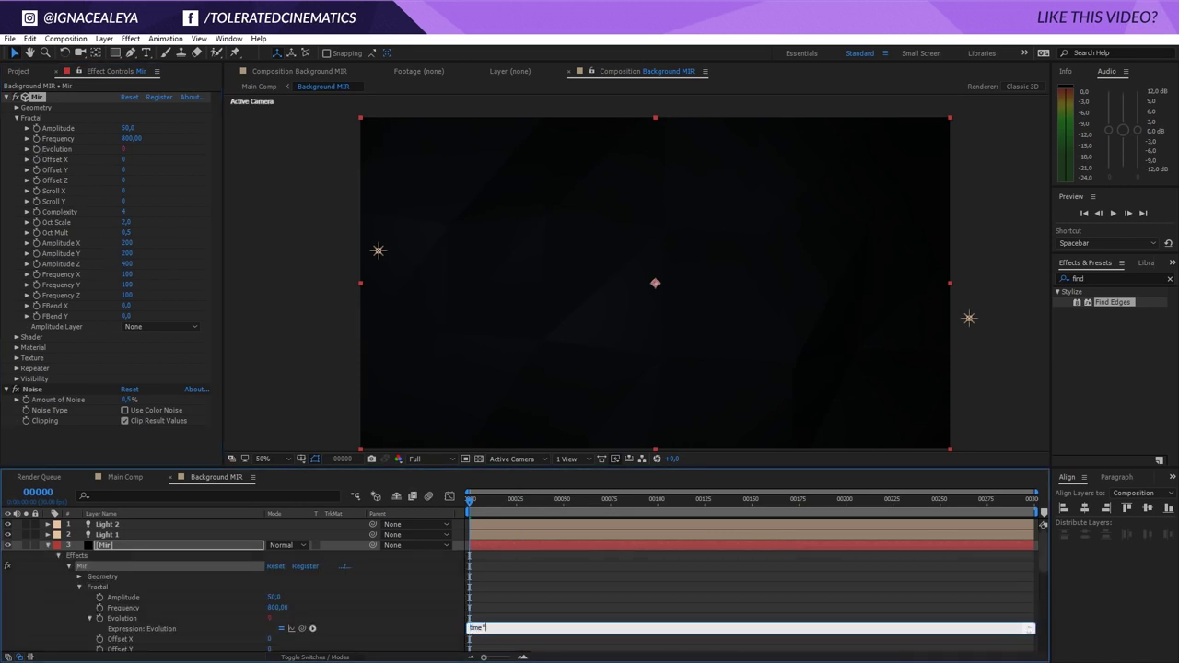
type("50")
left_click(35, 154)
key("ctrl+shift+h")
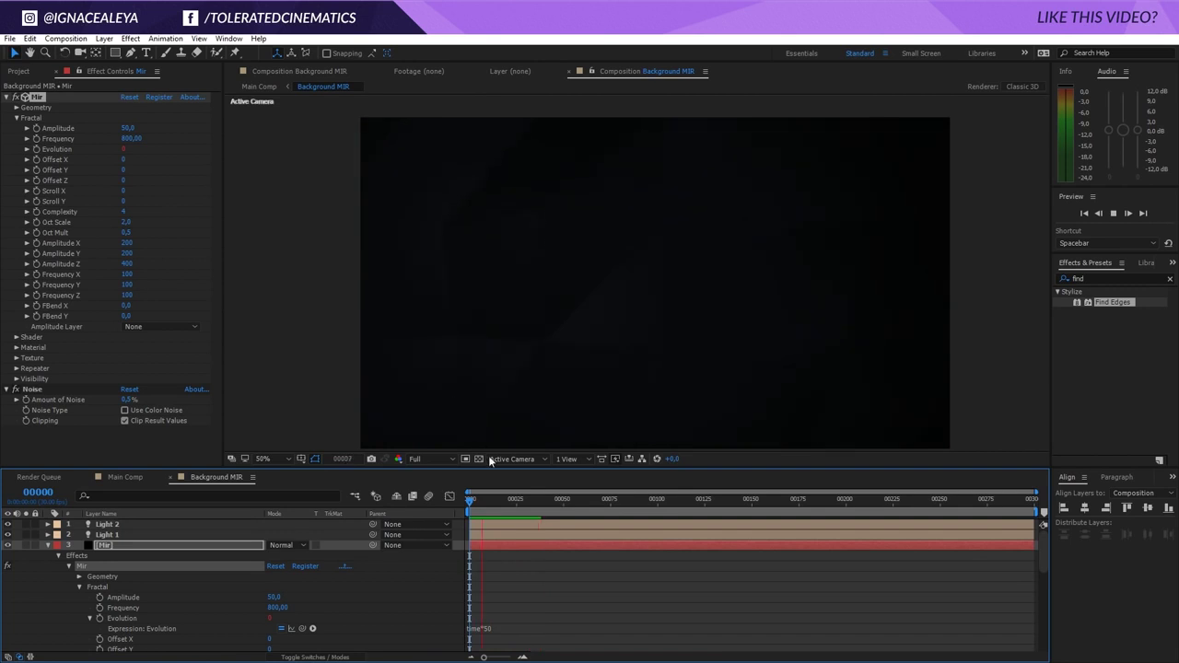
left_click(495, 501)
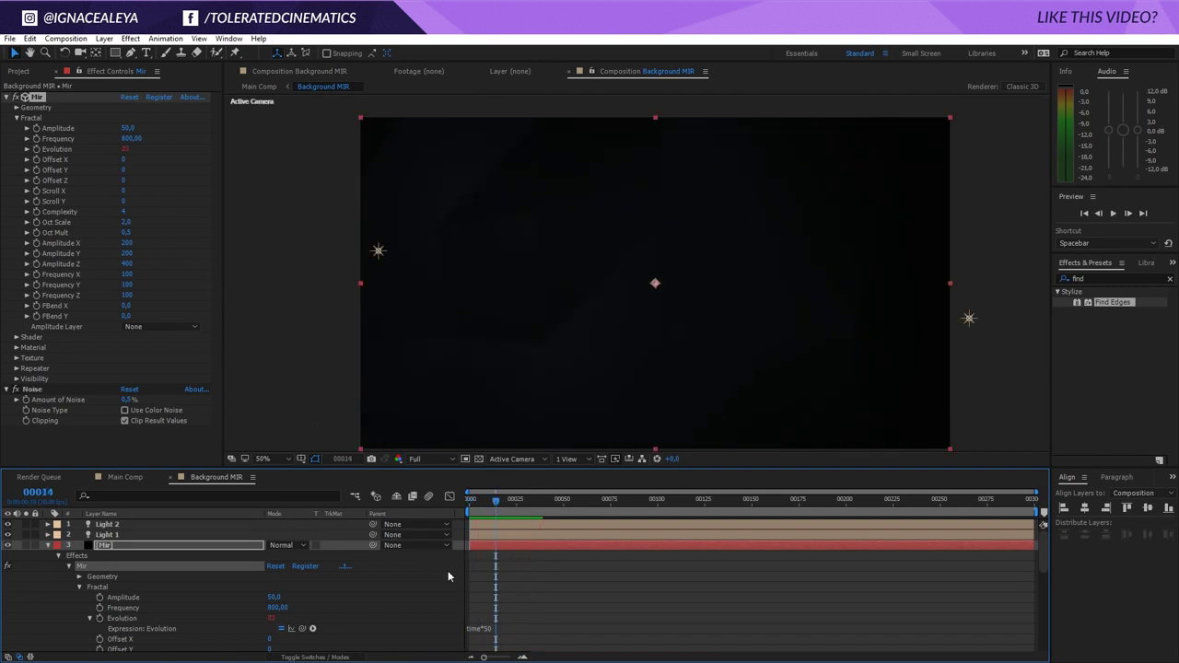
Slow the animation by changing the Evolution expression to time*5
left_click(485, 626)
type("5")
left_click(506, 608)
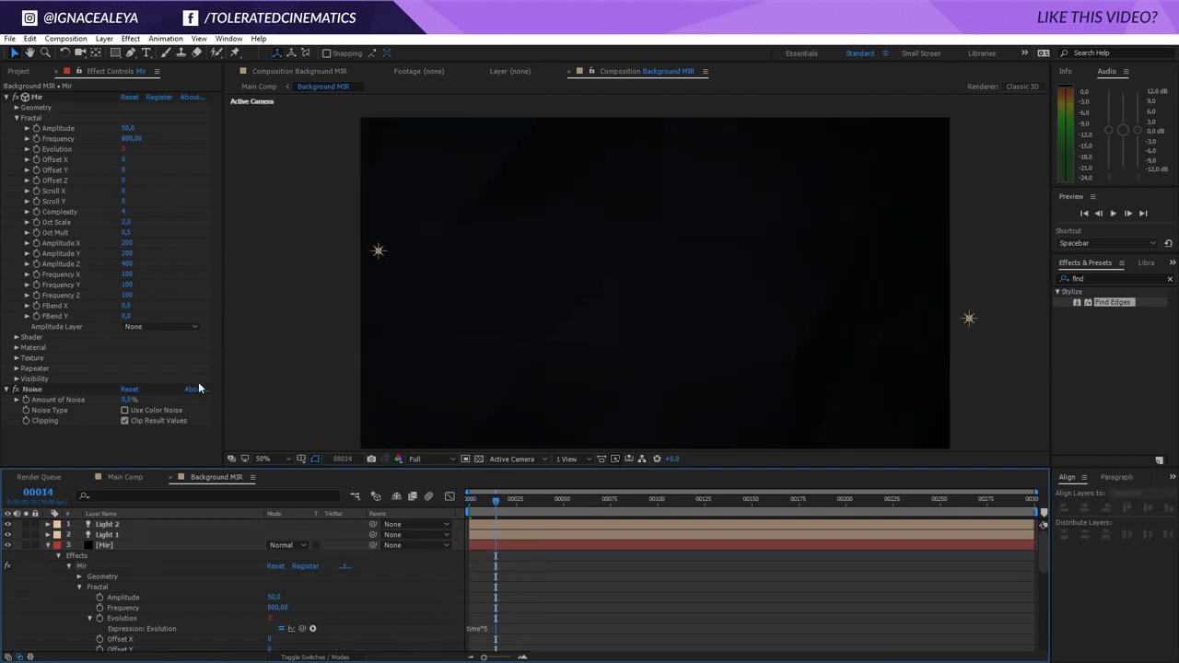
Set the Mir fractal's Complexity to 1 and preview the result
left_click(123, 212)
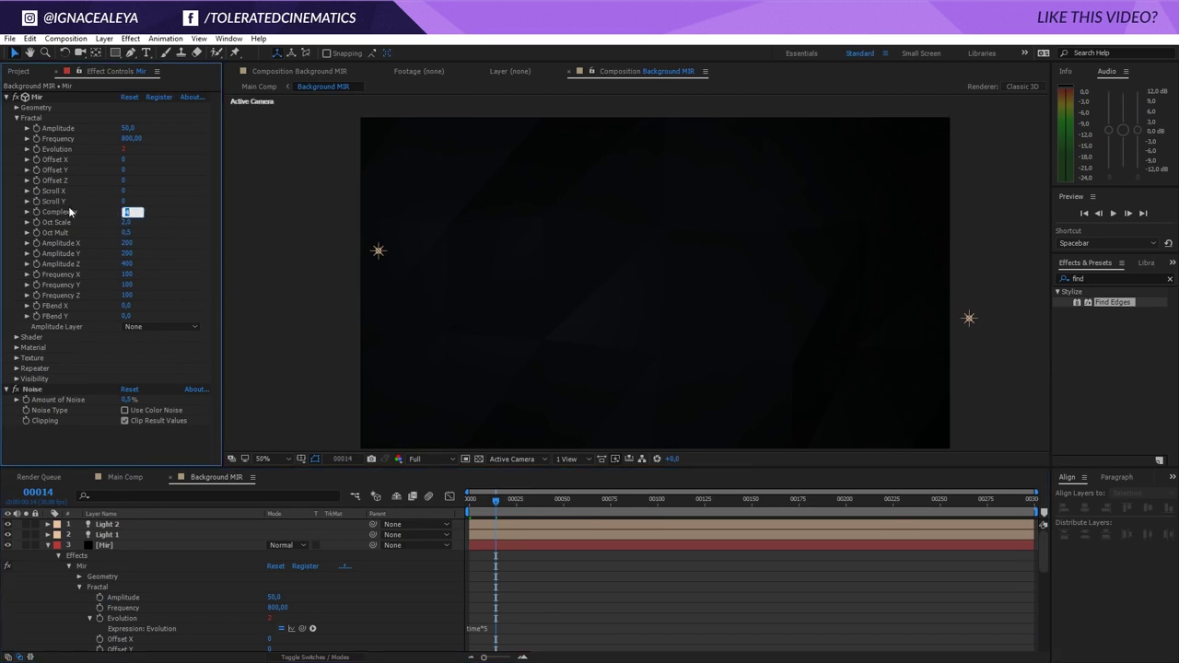
type("1")
key("Return")
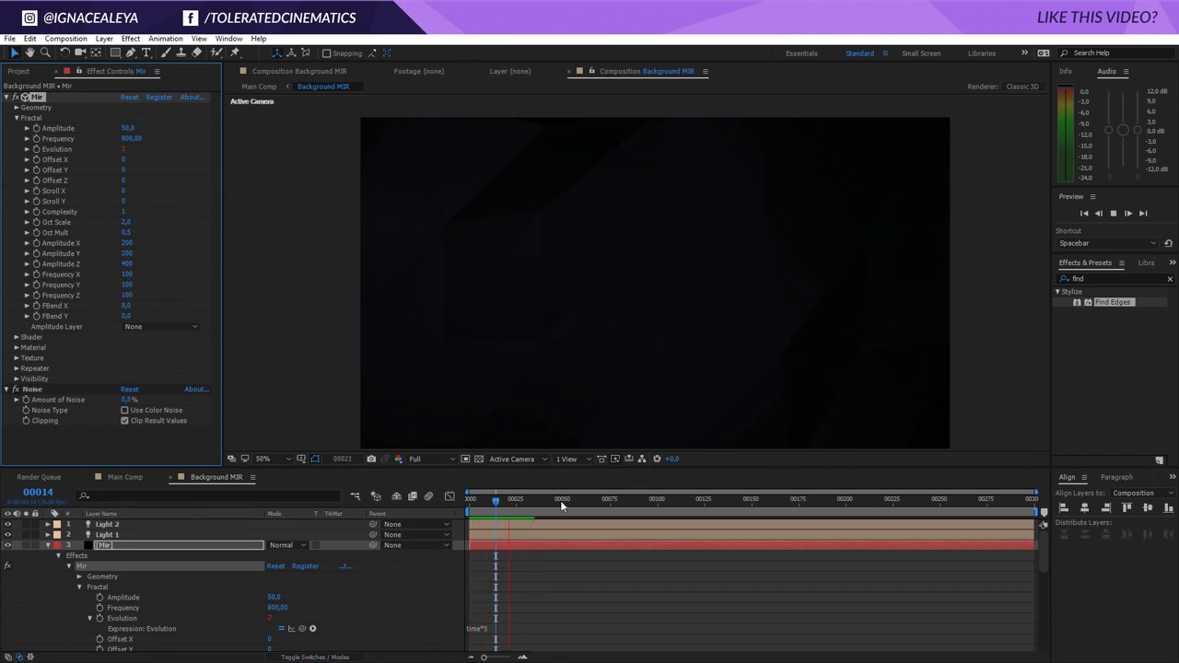
Speed up the Mir animation by changing the Evolution expression to time*15 and preview the motion
left_click(521, 505)
left_click(502, 627)
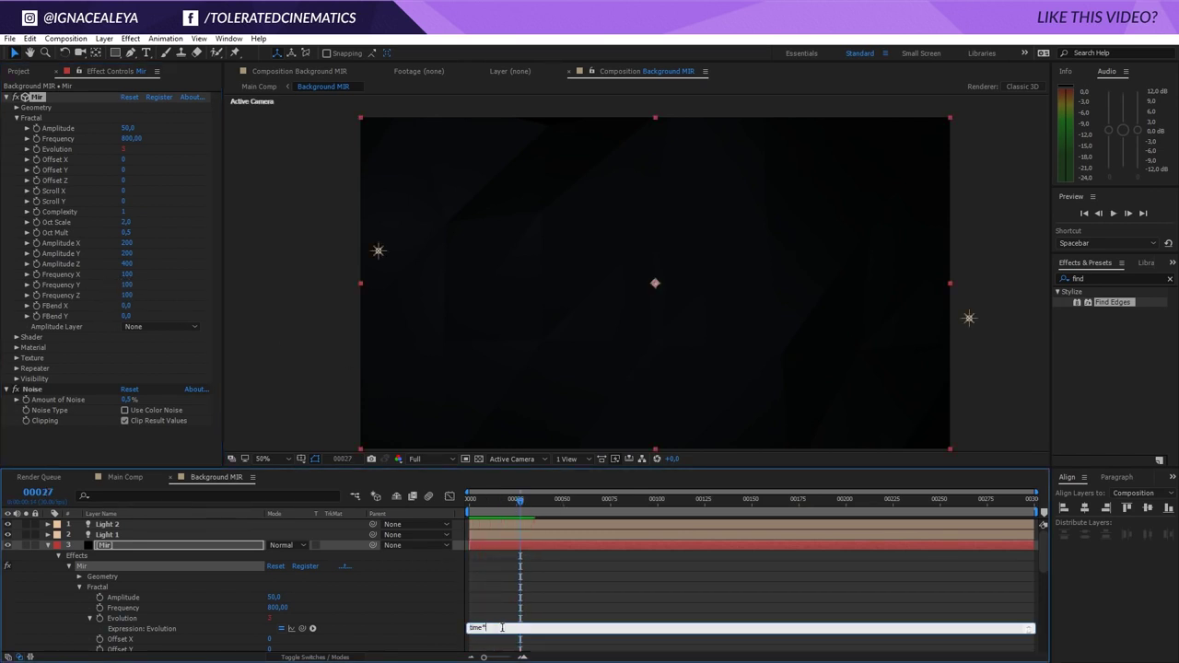
left_click(495, 603)
key("space")
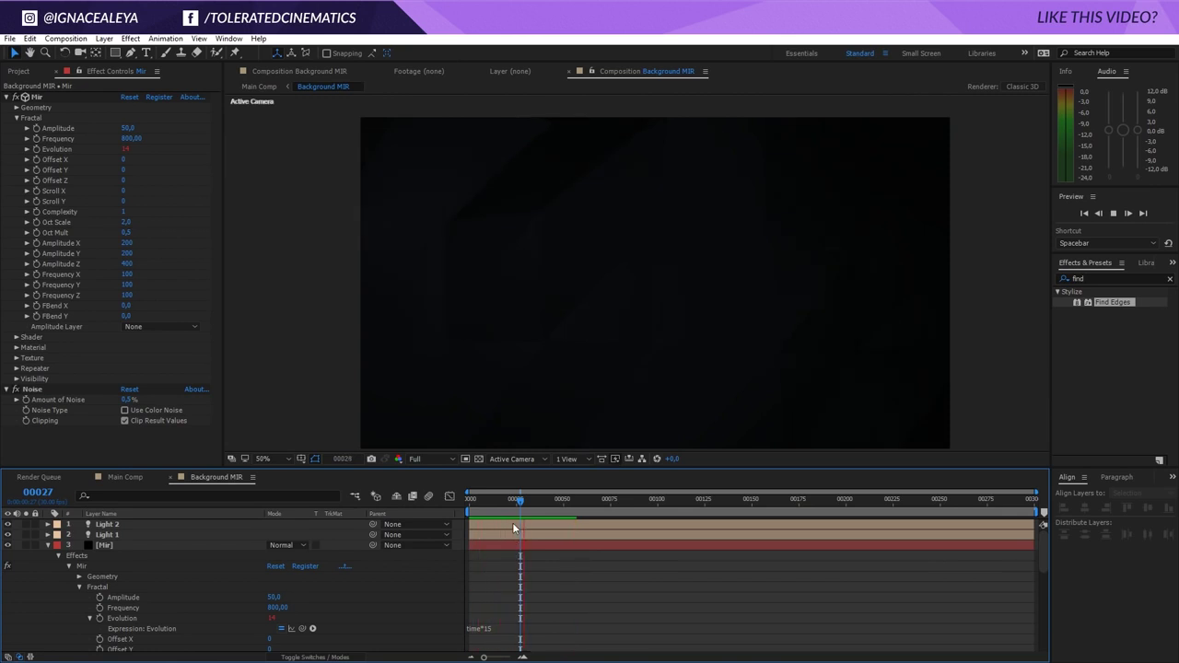
key("space")
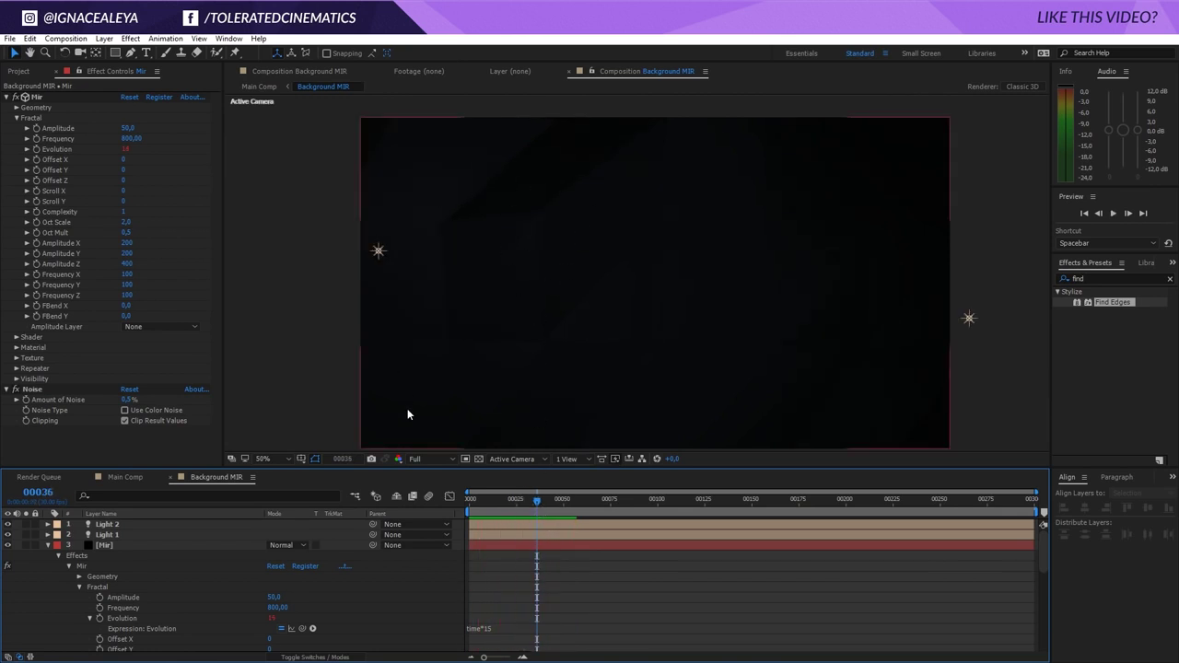
Return to the start of the timeline, switch to Main Comp and import Logo 2016.psd as a composition
left_click_drag(468, 512, 416, 548)
left_click(126, 478)
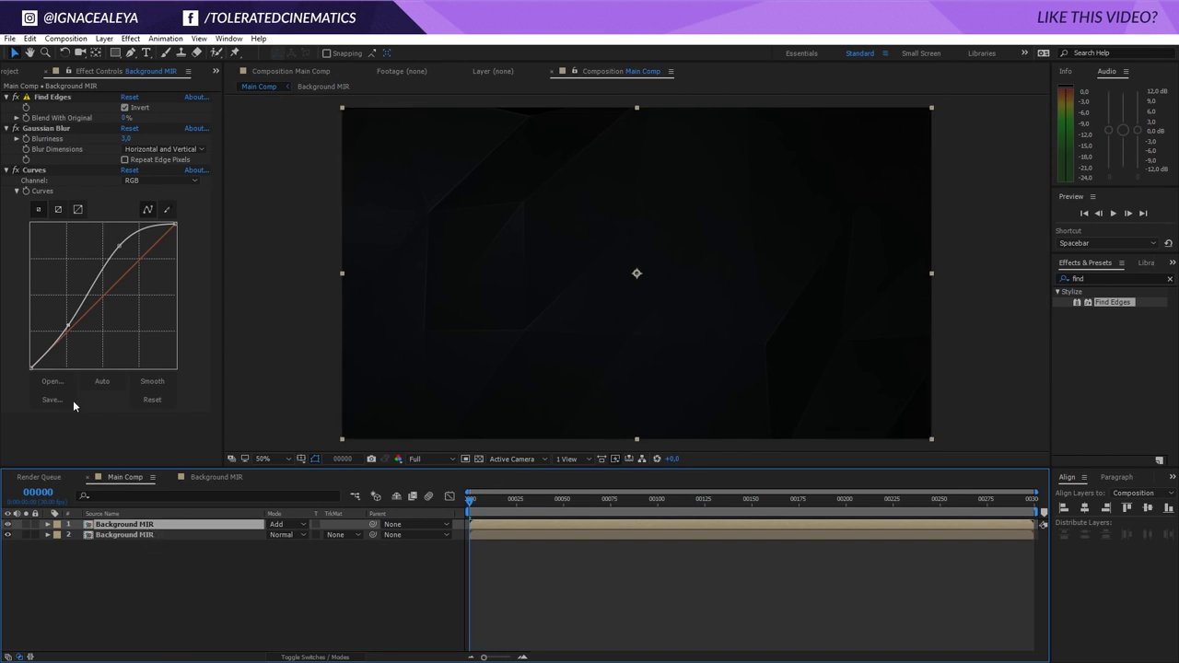
left_click(19, 72)
right_click(68, 241)
mouse_move(108, 305)
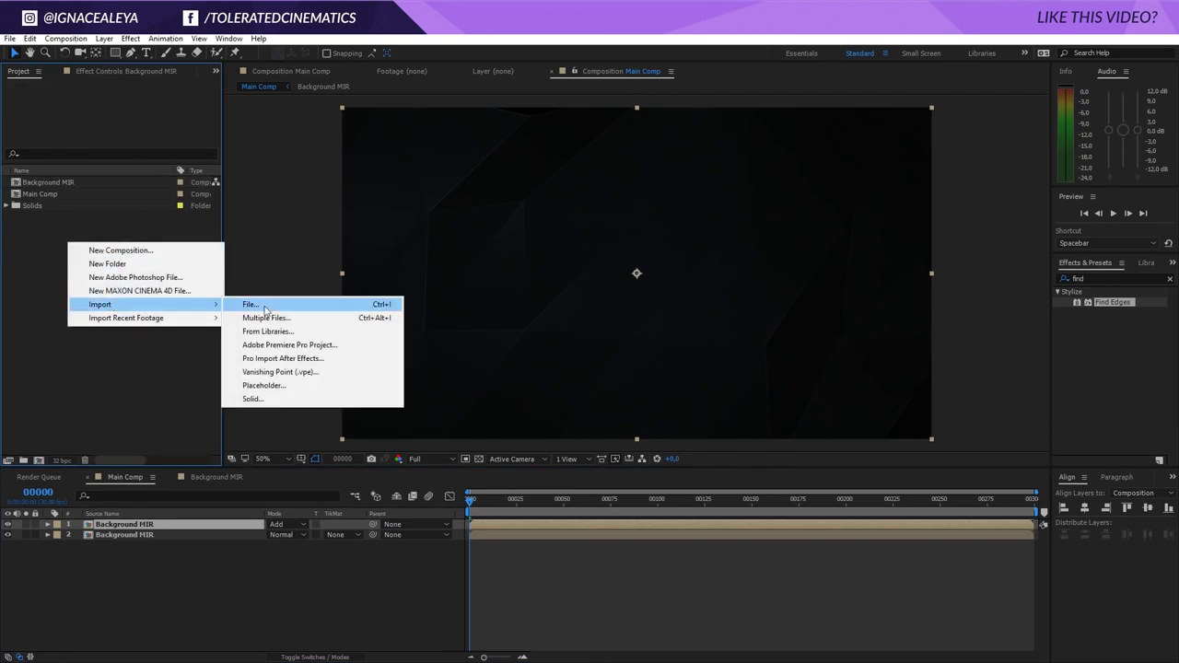
left_click(267, 310)
left_click(489, 213)
left_click(988, 557)
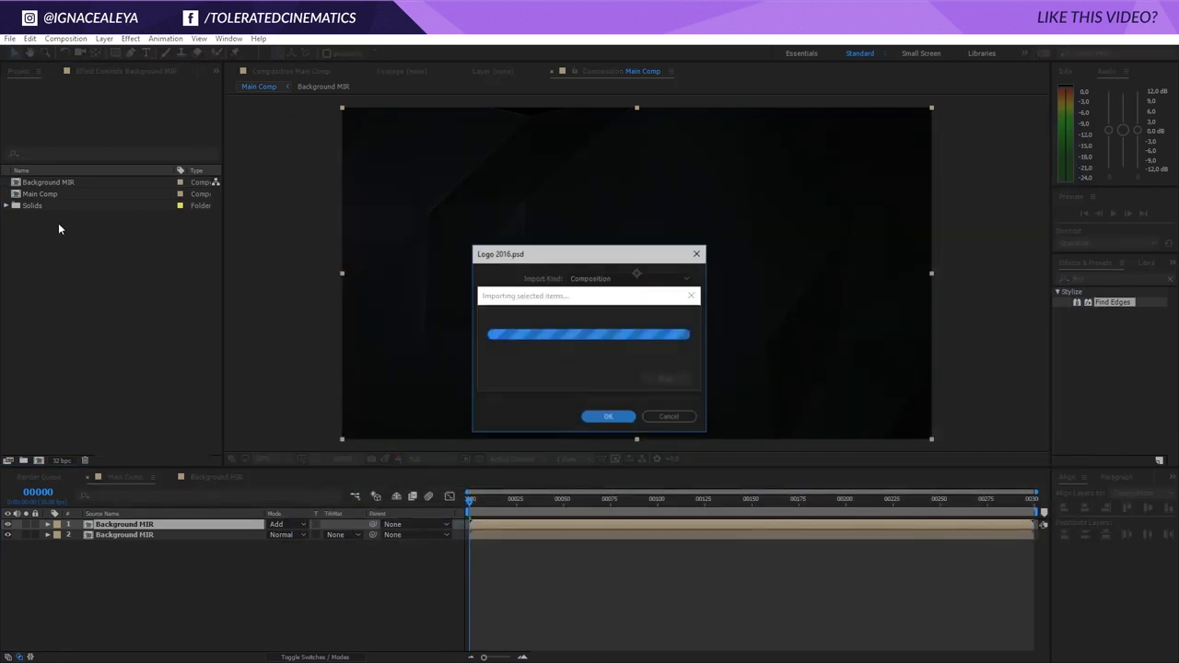
left_click(618, 418)
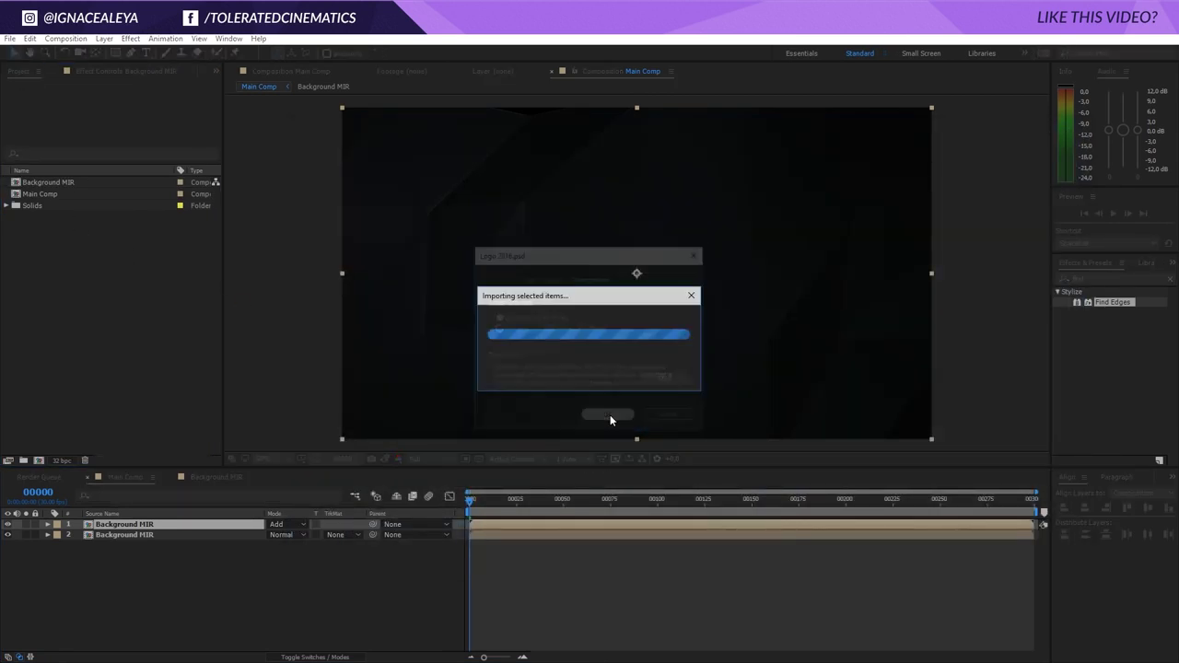
Open the Logo 2016 composition and delete every layer except Layer 1, leaving only the white logo
double_click(56, 194)
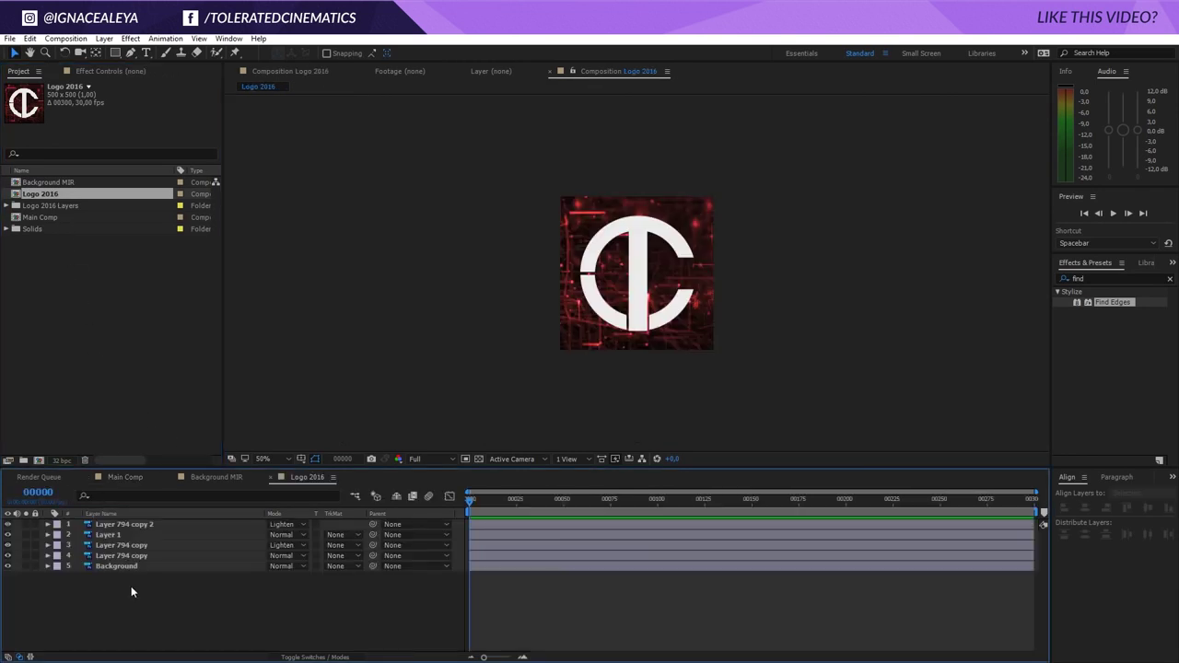
left_click_drag(131, 585, 136, 505)
left_click_drag(117, 545, 114, 534)
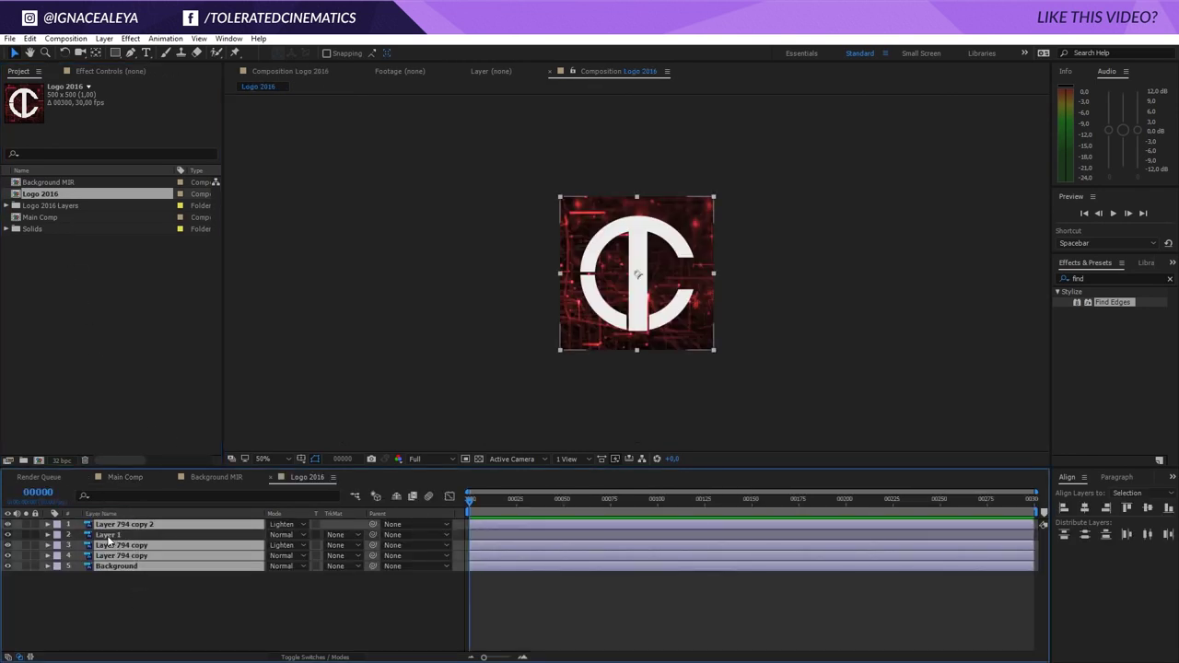
key("Delete")
left_click(109, 527)
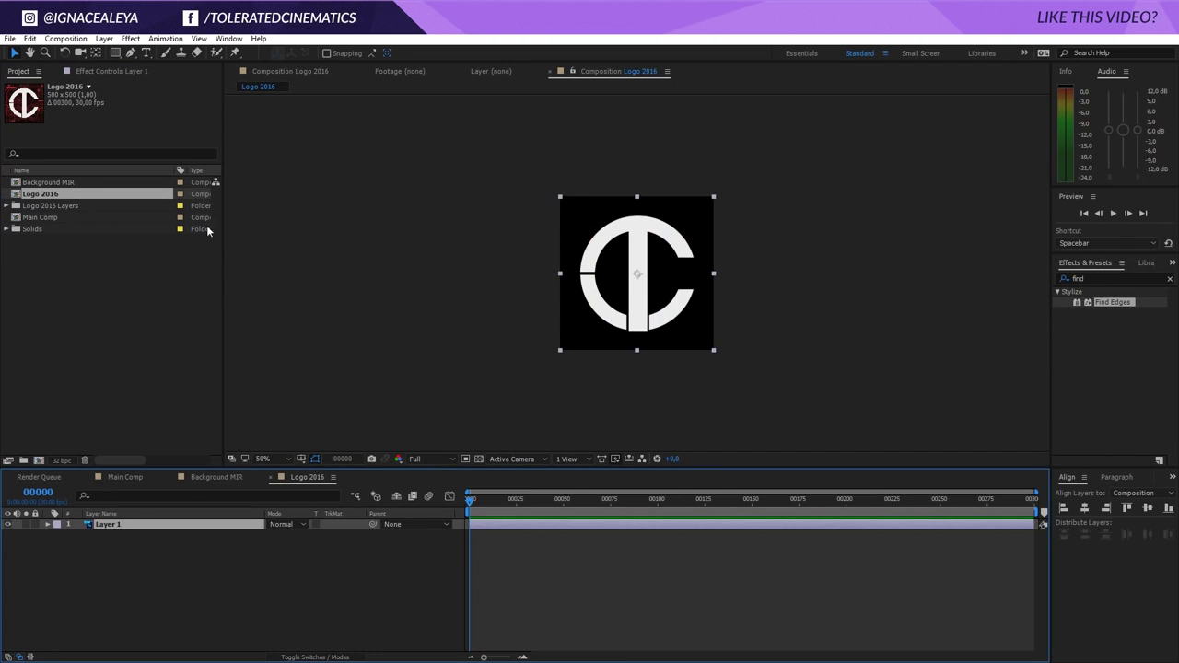
left_click(65, 39)
left_click(195, 558)
left_click(195, 558)
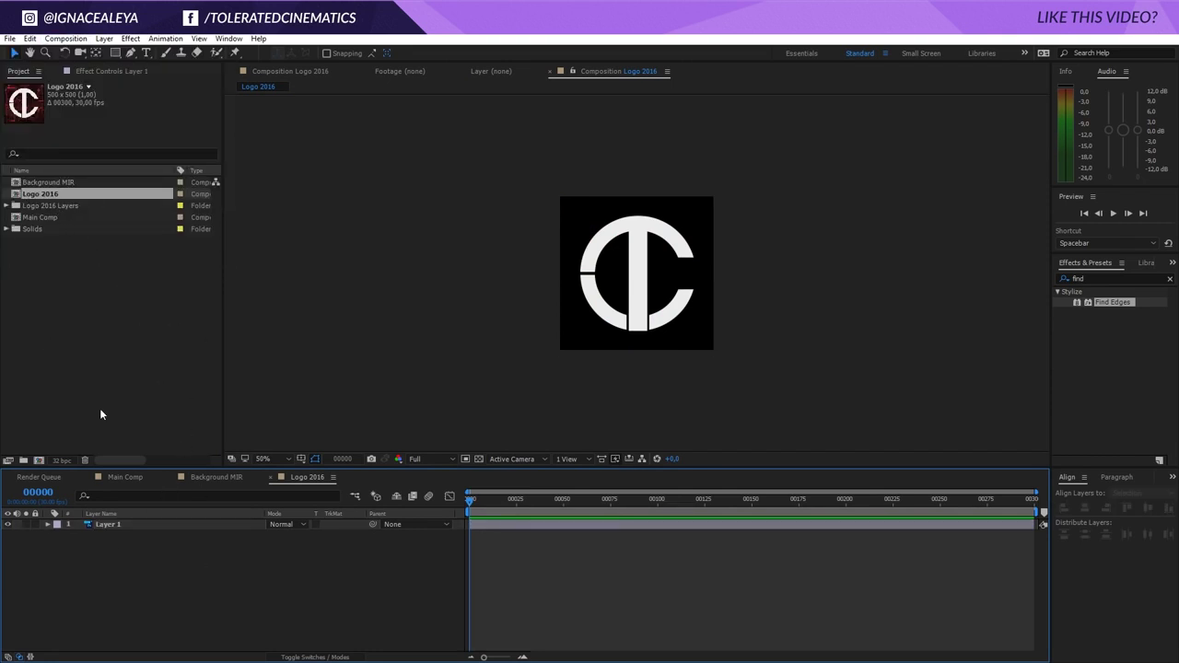
Add Logo 2016 above the backgrounds in Main Comp, duplicate it, hide the lower copy and parent that copy to the upper one
left_click(115, 476)
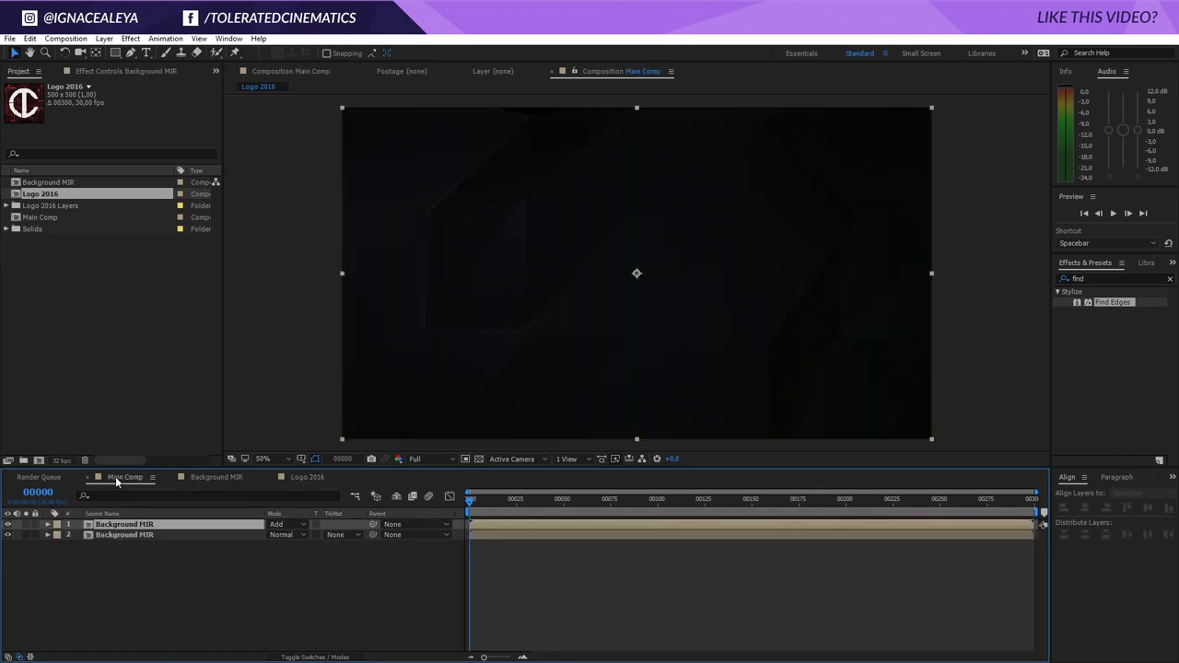
left_click_drag(35, 197, 133, 525)
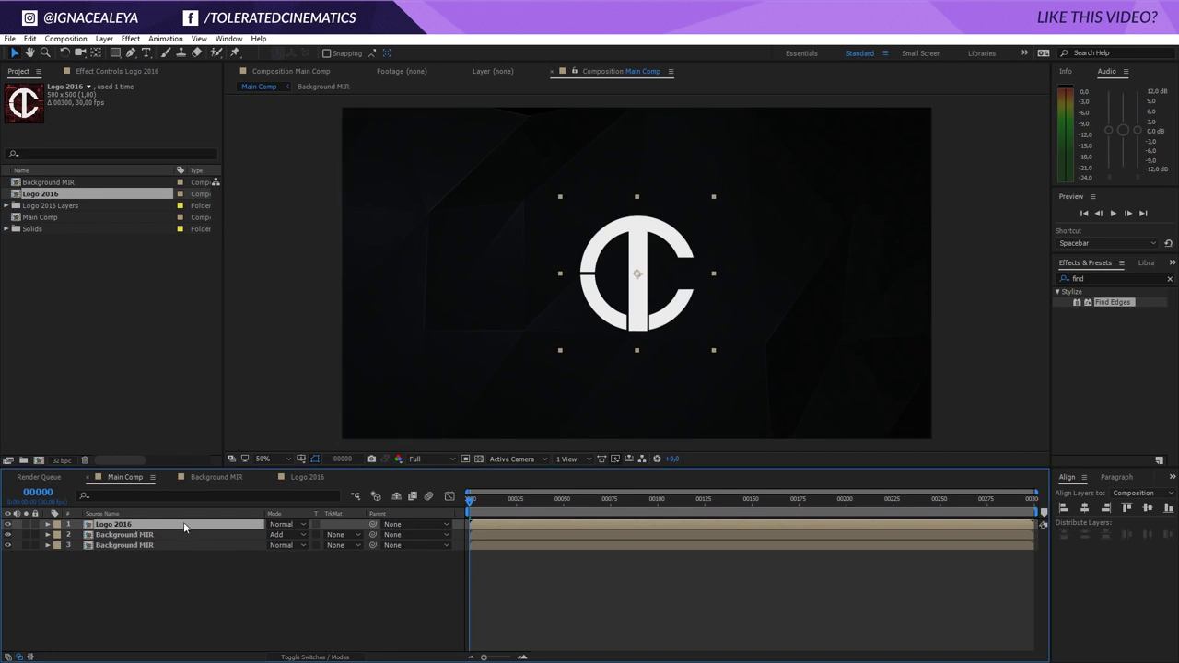
key("ctrl+d")
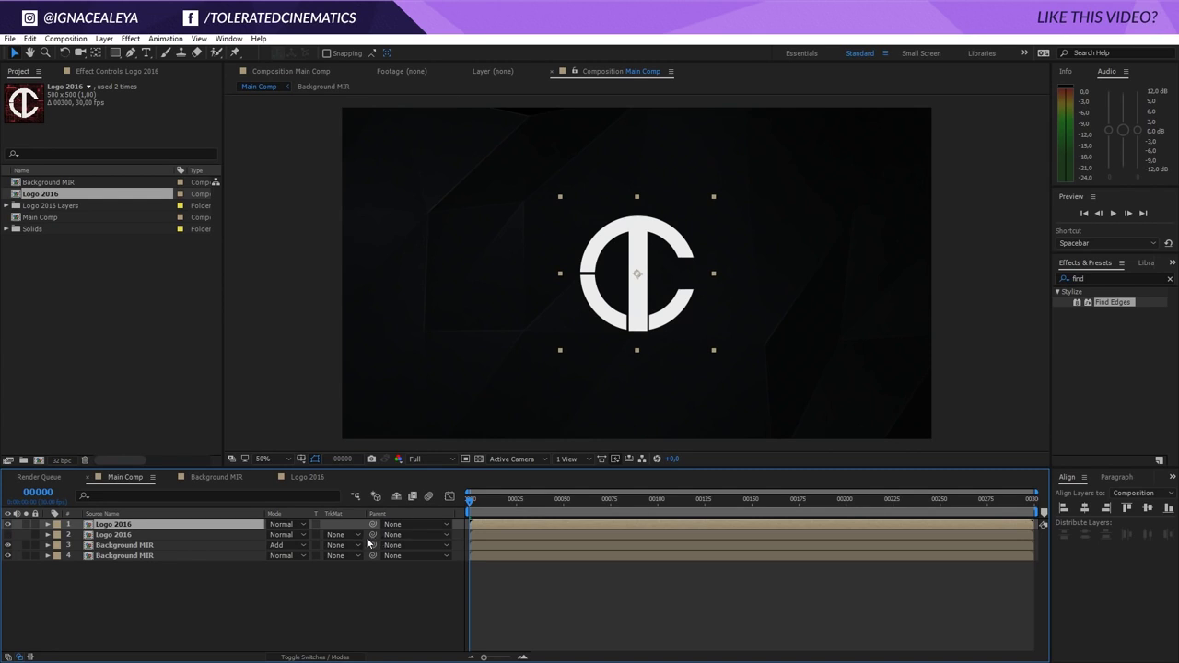
left_click_drag(373, 534, 152, 527)
Move the visible logo aside as a test and re-centre it horizontally and vertically in the composition
left_click_drag(660, 311, 749, 299)
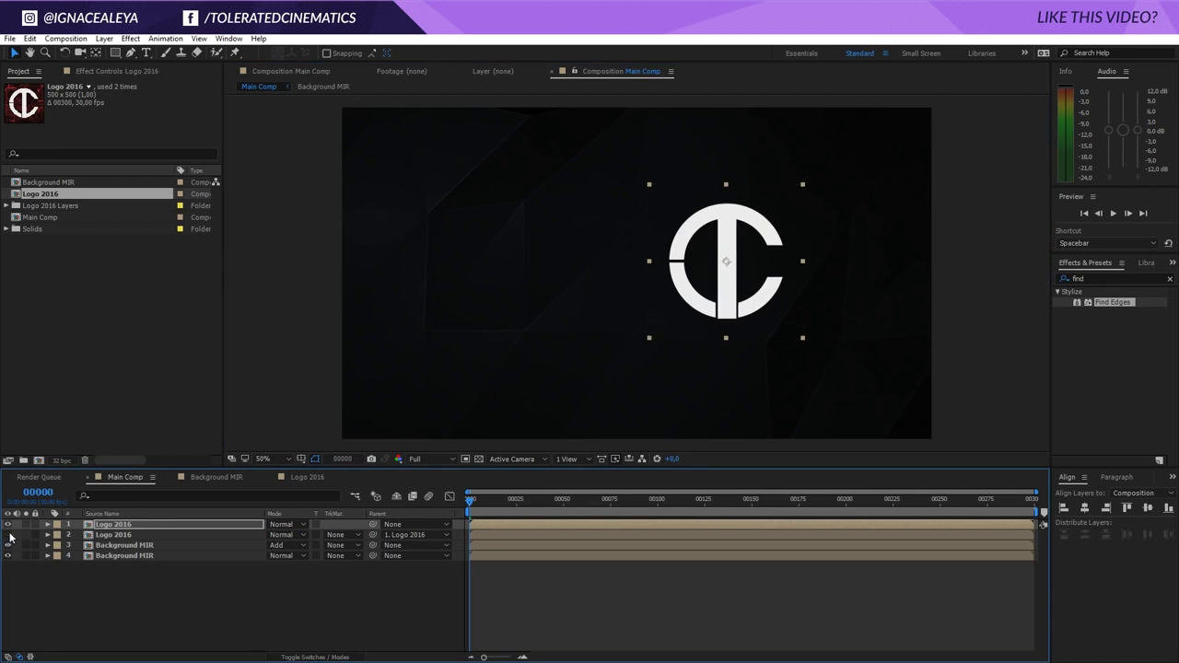
left_click(1083, 508)
left_click(1147, 507)
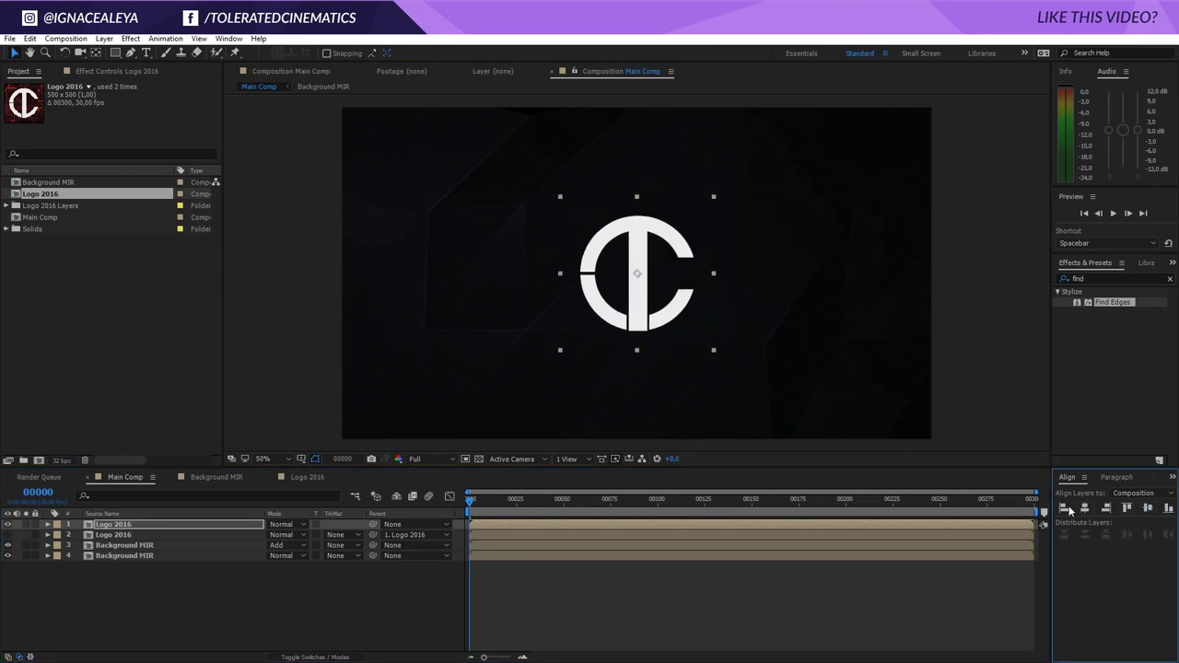
Scale the upper Logo 2016 layer to 70%
left_click(256, 527)
key("s")
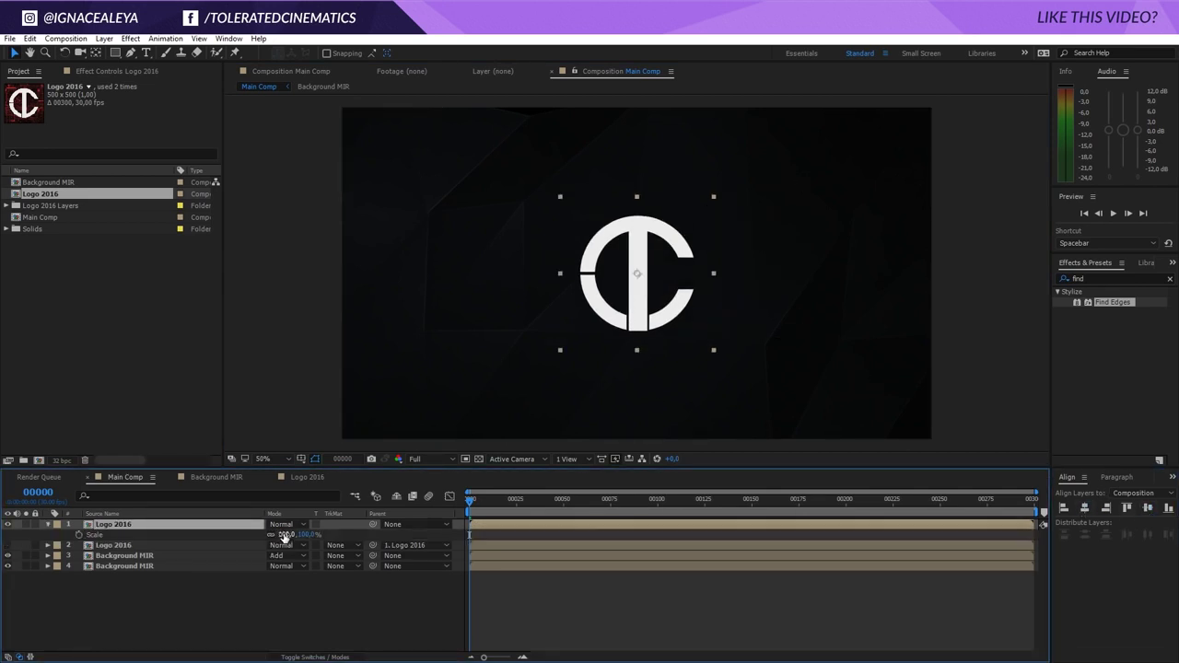
left_click_drag(287, 534, 269, 543)
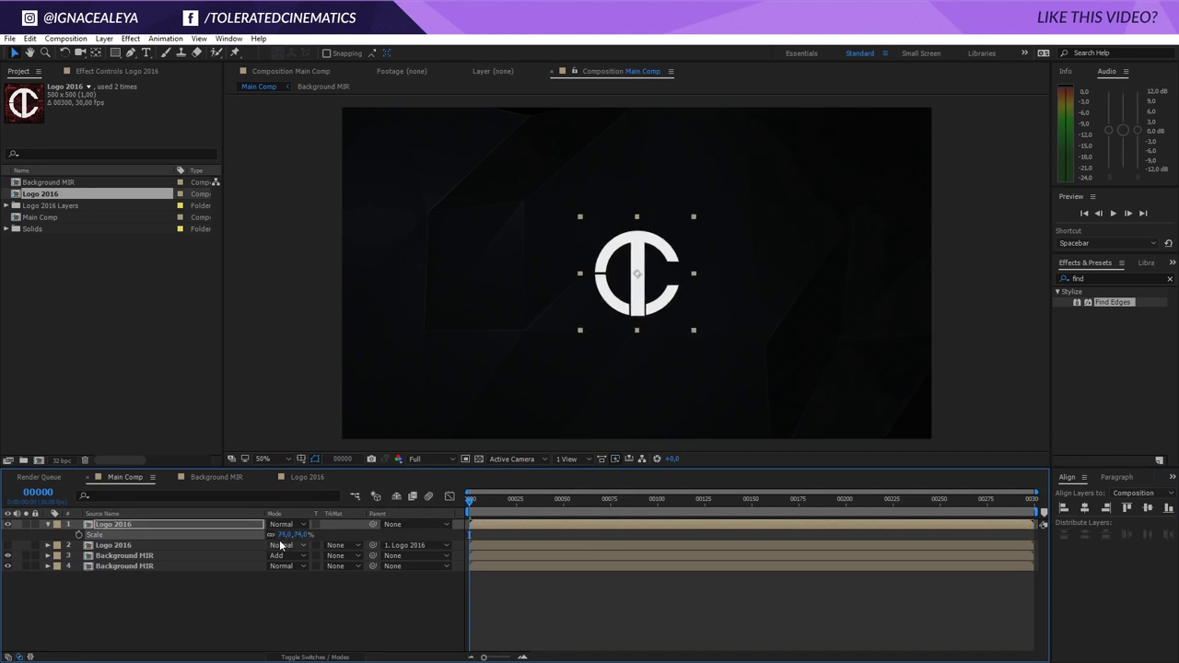
left_click(284, 534)
type("0")
key("Return")
left_click(283, 534)
type("70")
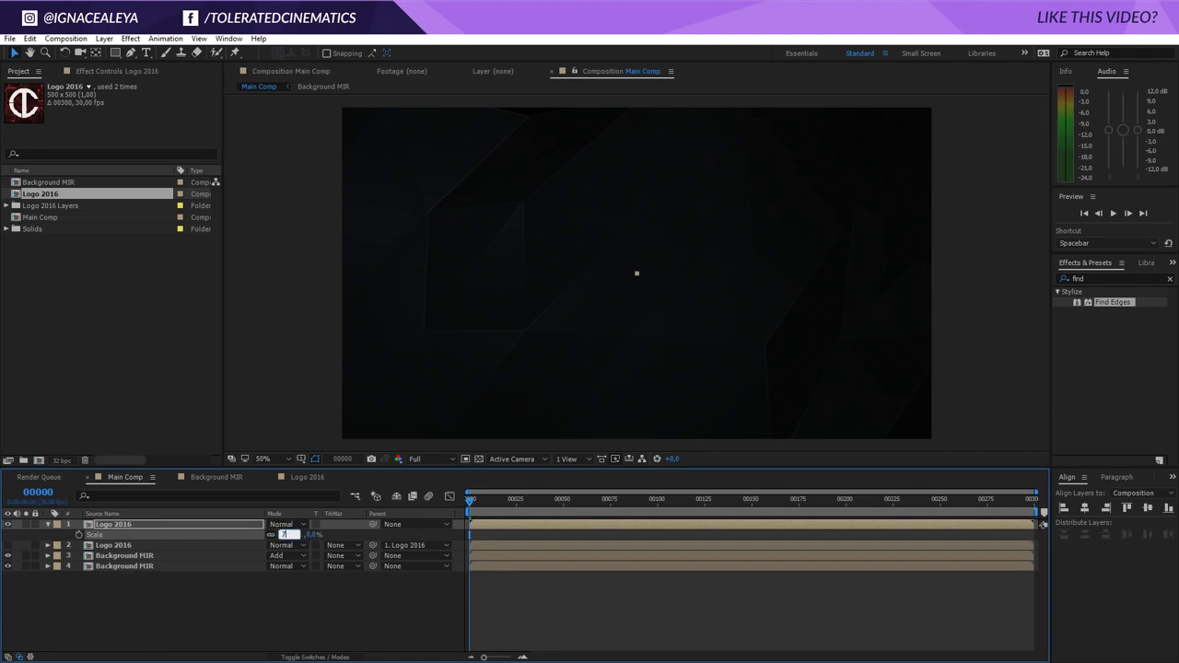
key("Return")
left_click(282, 584)
Apply the Gradient Ramp effect to the upper Logo 2016 layer
left_click(155, 529)
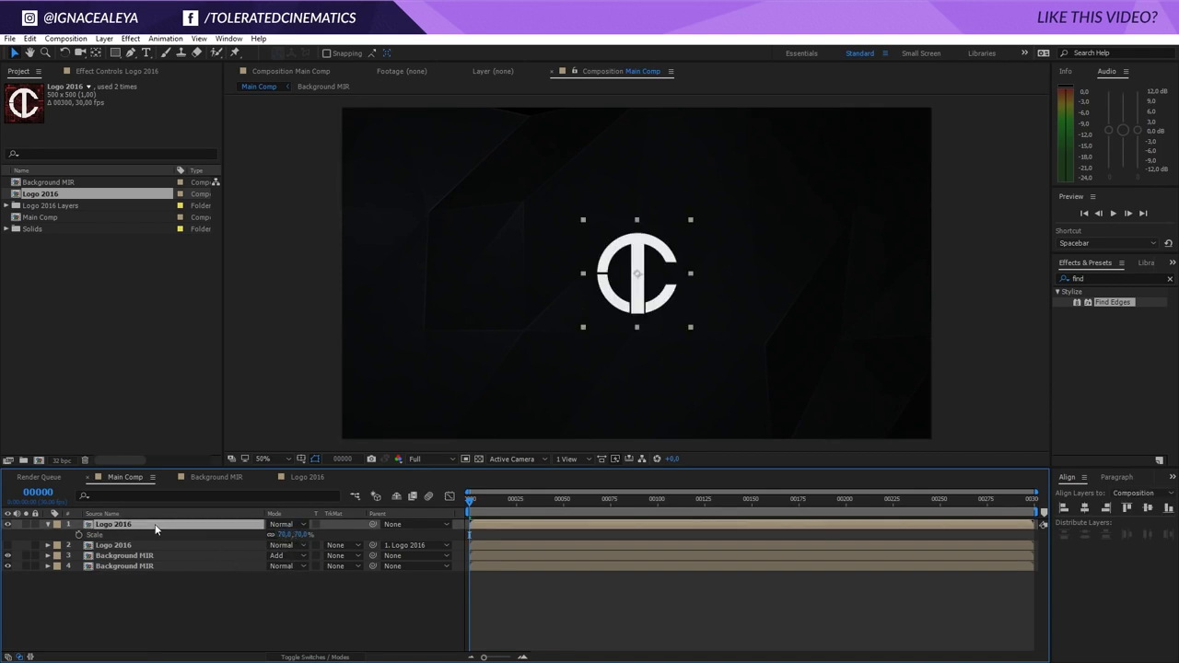
left_click(129, 37)
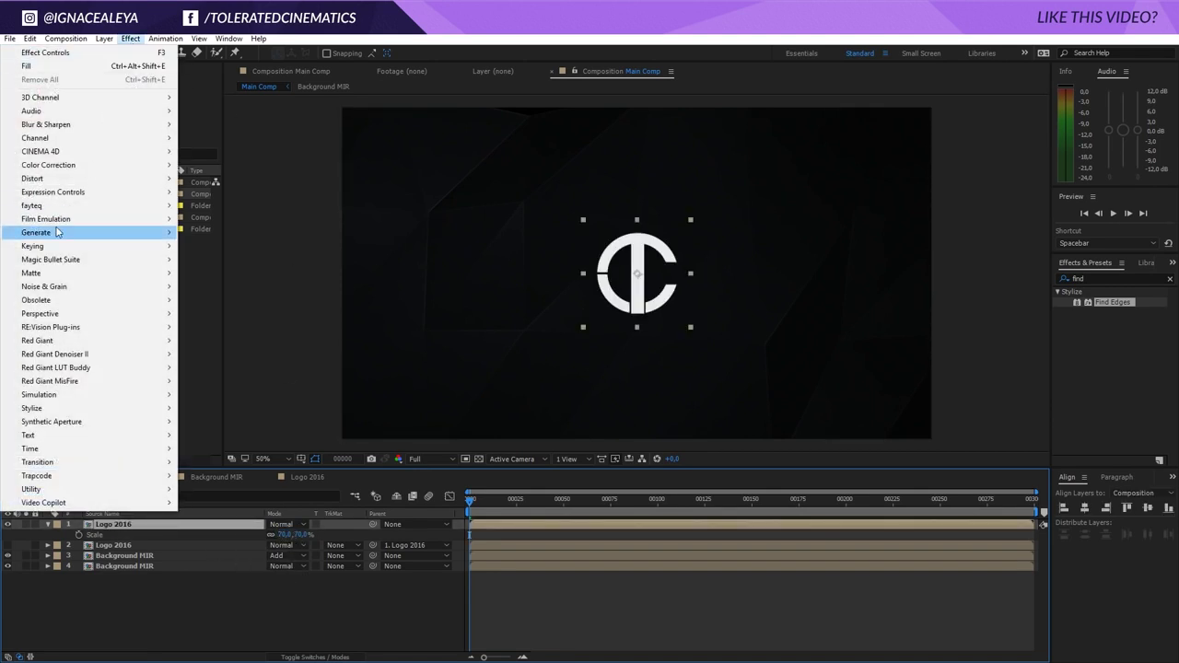
mouse_move(58, 234)
left_click(221, 462)
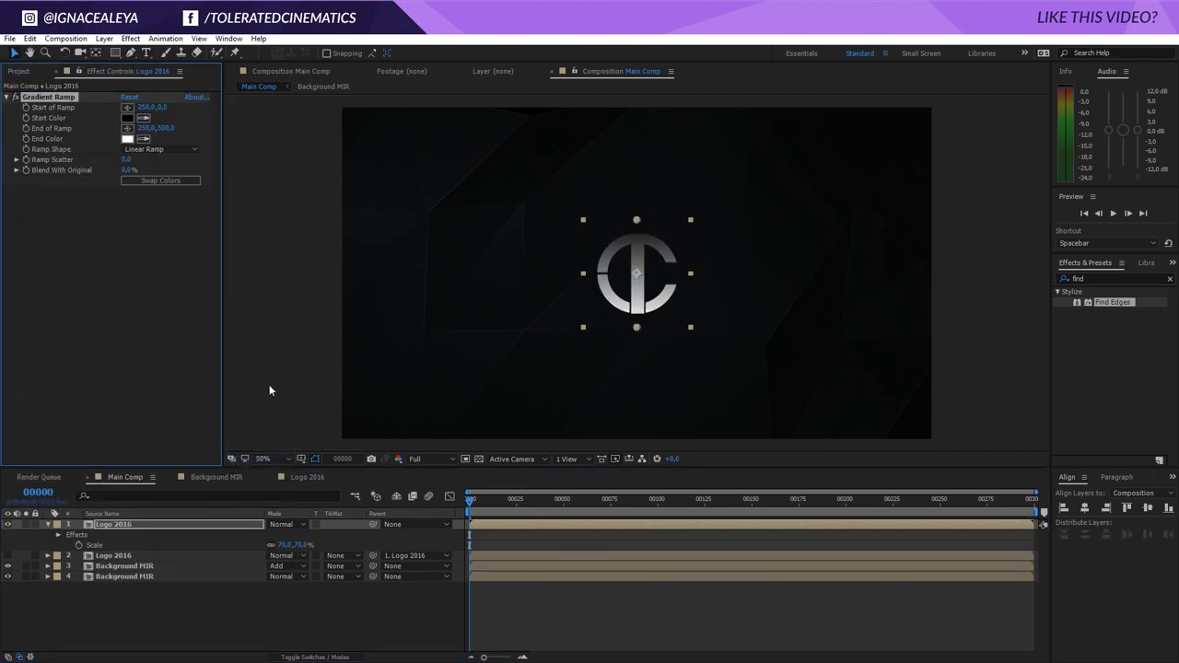
Set the Gradient Ramp's start color to light grey D7D7D7 and its end color to dark grey 414141
left_click(127, 118)
left_click(307, 491)
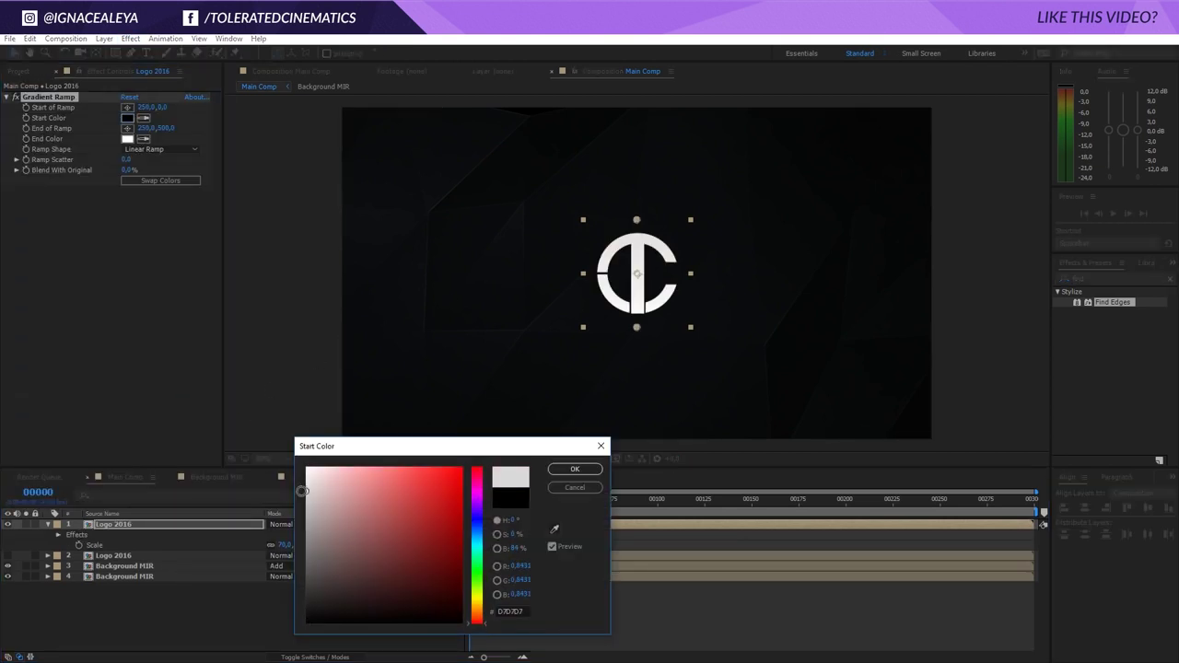
left_click(575, 469)
left_click(128, 138)
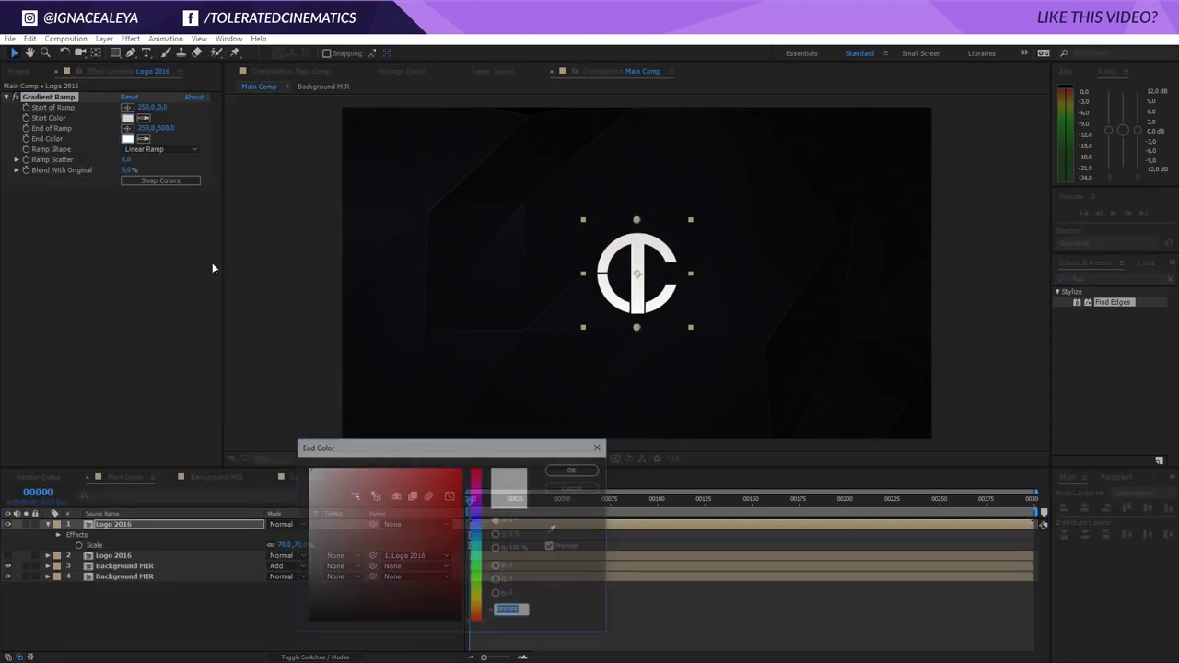
left_click(306, 577)
left_click(575, 469)
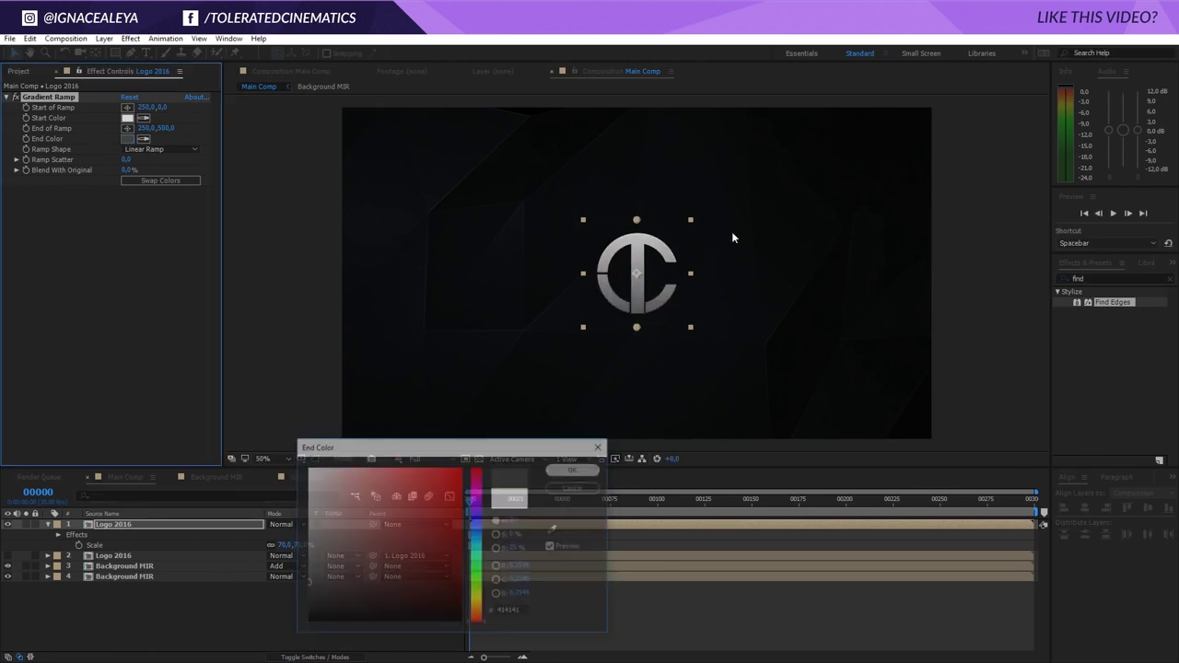
Add the Bevel Alpha effect to the upper logo layer with an Edge Thickness of 2
key("/")
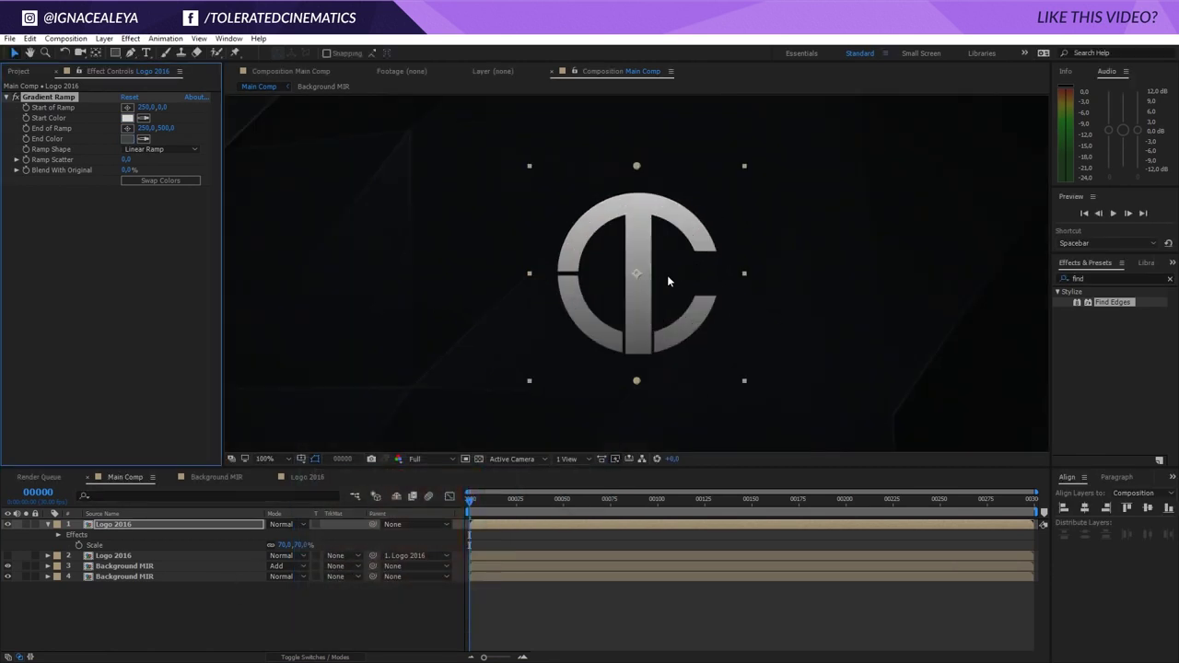
left_click(131, 40)
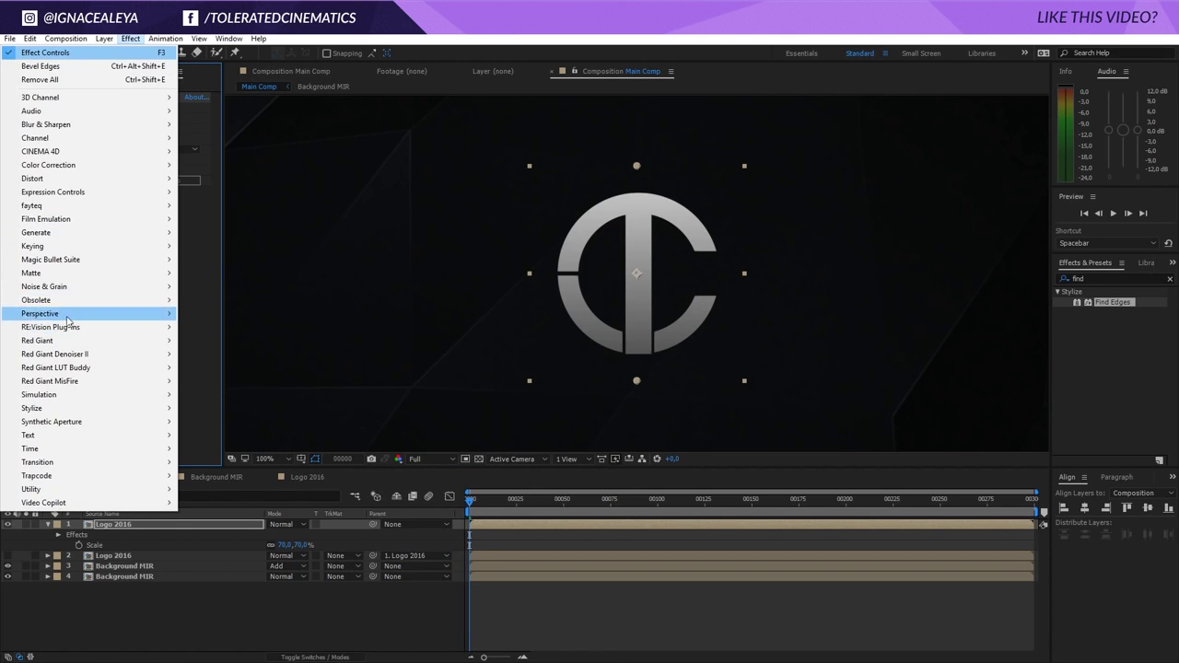
mouse_move(68, 316)
left_click(219, 341)
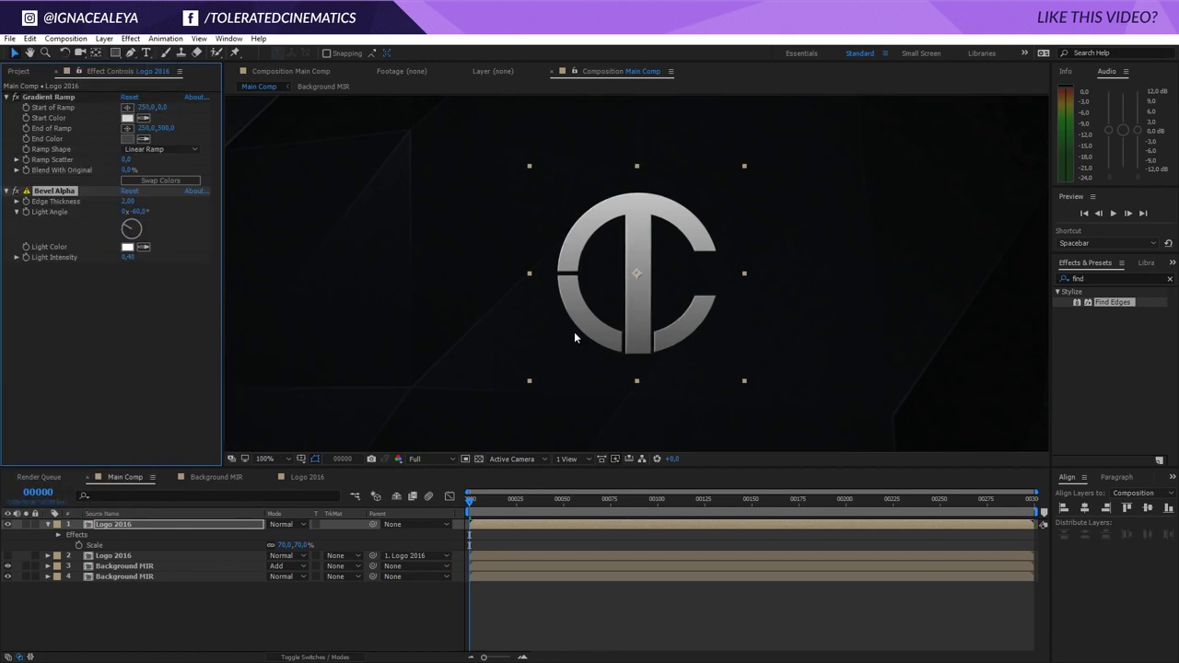
left_click(127, 201)
type("2")
key("Return")
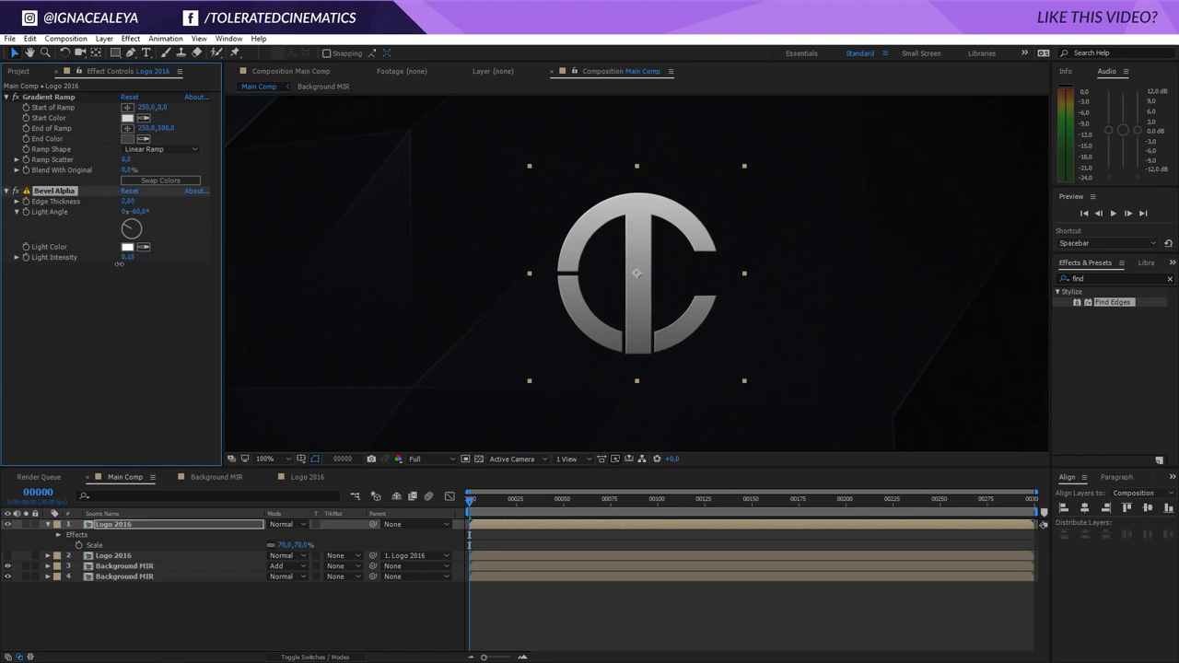
Lower the bevel's Light Intensity to 0.20 and set its Light Color to pale blue A9D0E0
left_click(127, 247)
left_click(347, 489)
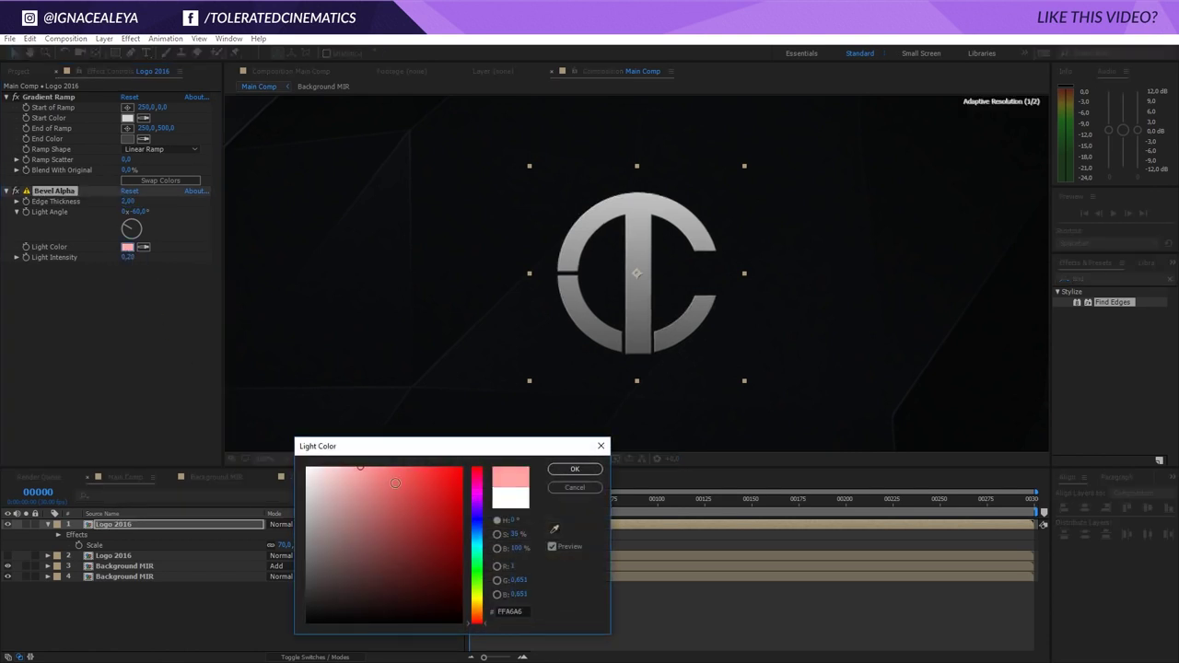
left_click(478, 612)
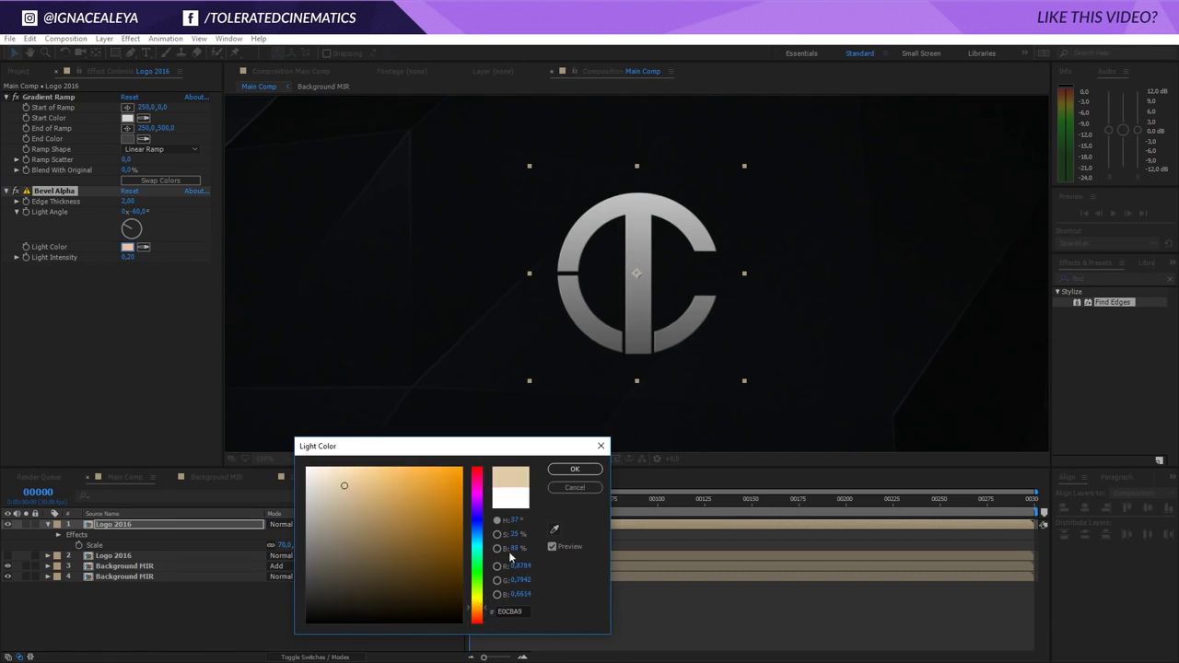
left_click(477, 543)
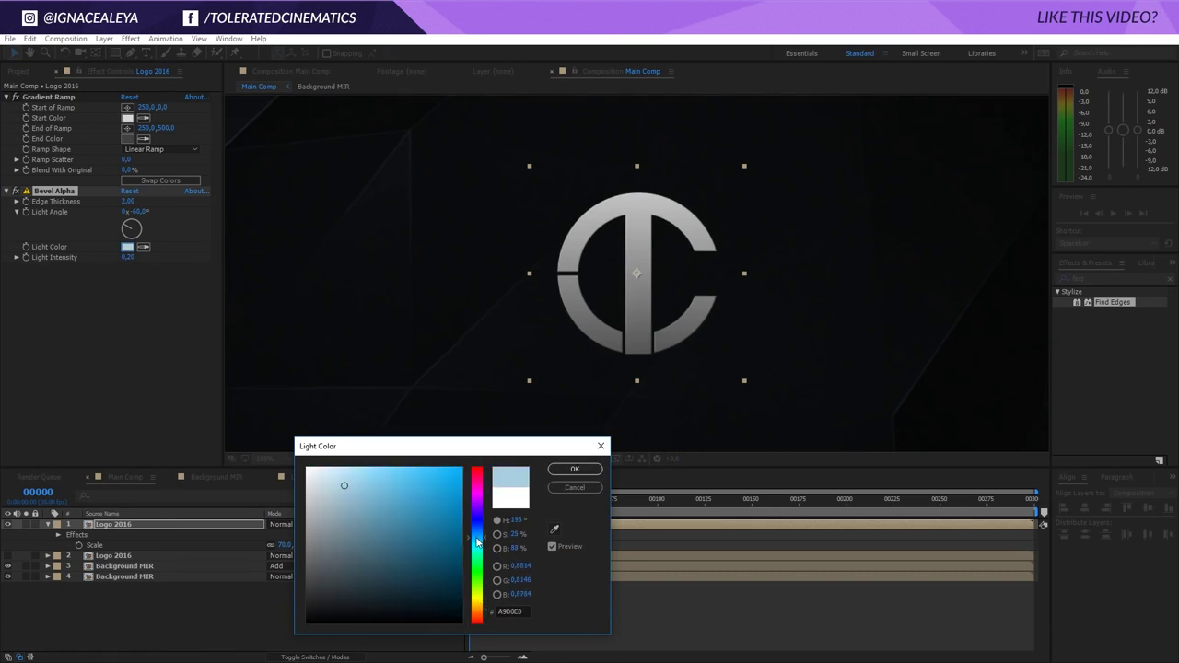
left_click(575, 469)
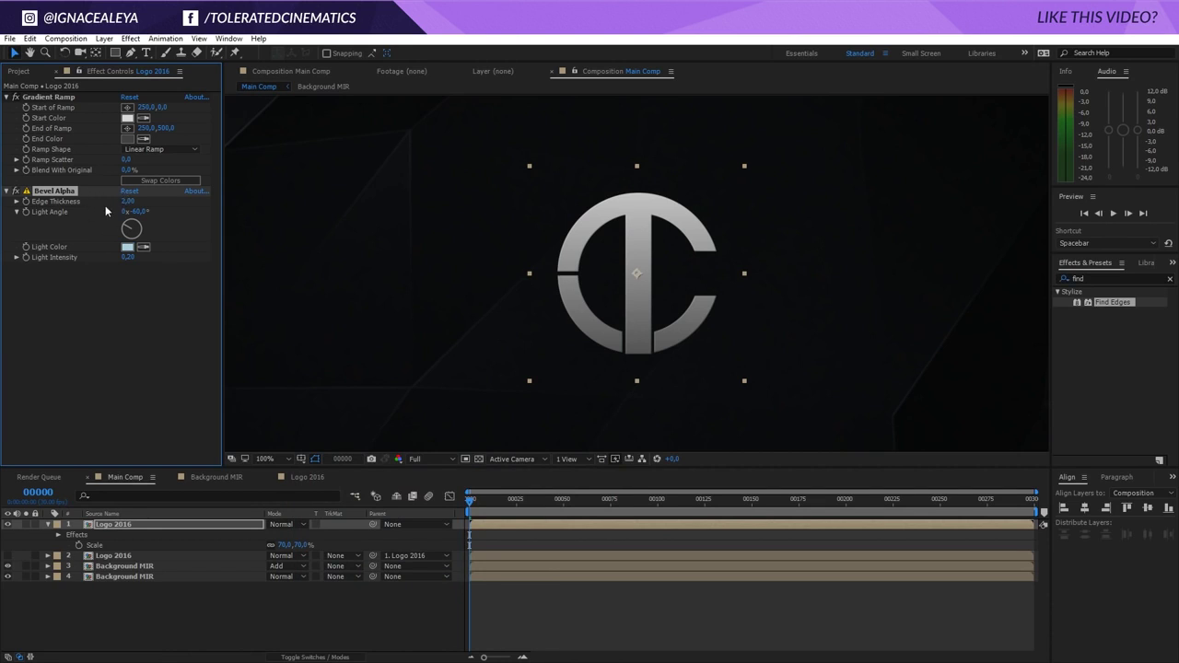
Raise the logo's Bevel Alpha Edge Thickness to 4 and its Light Intensity to 0.51
mouse_move(126, 202)
left_mouse_down()
mouse_move(136, 201)
mouse_move(129, 213)
left_mouse_up()
key("period")
key("period")
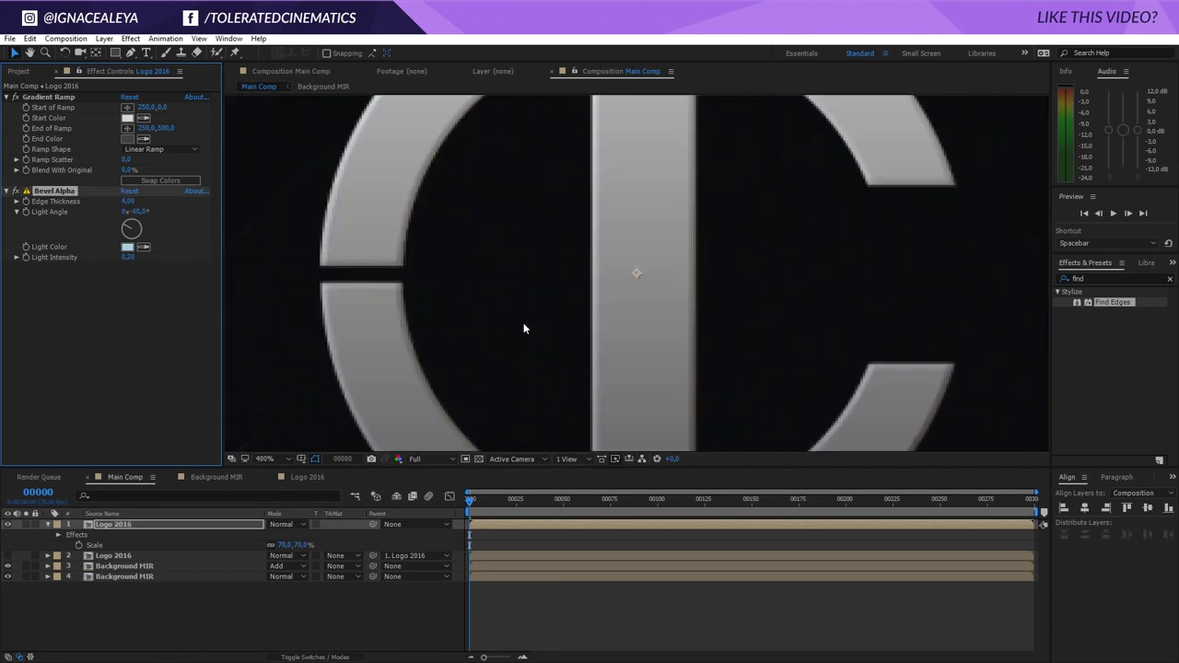
key("comma")
left_click_drag(131, 257, 154, 260)
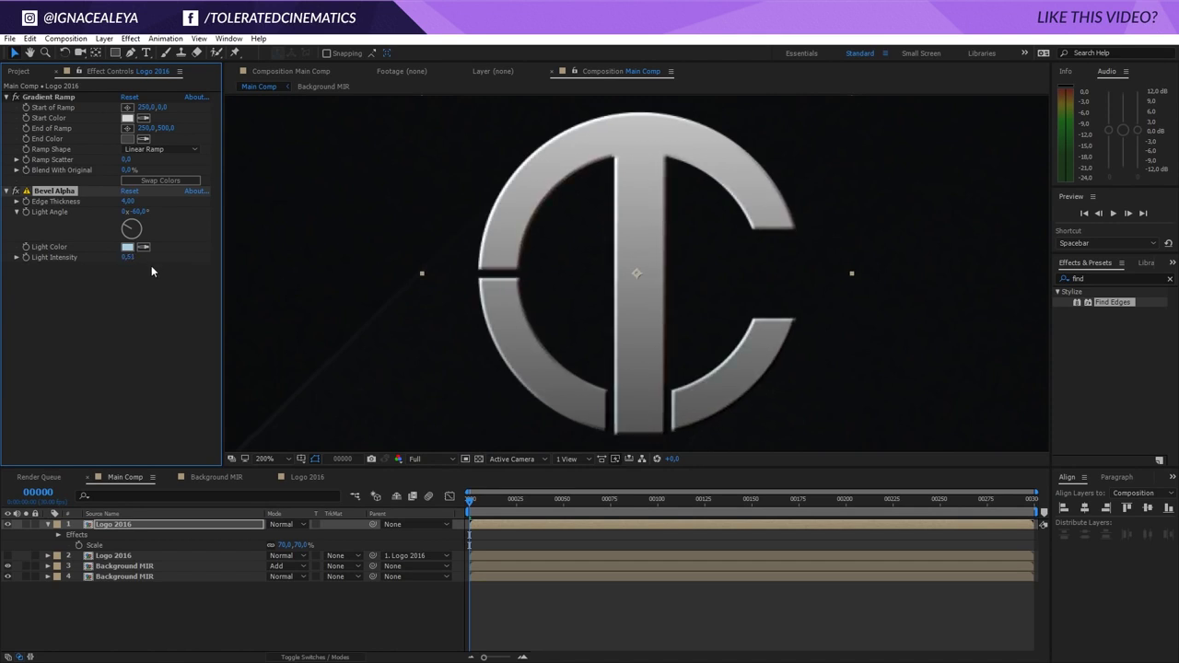
key("period")
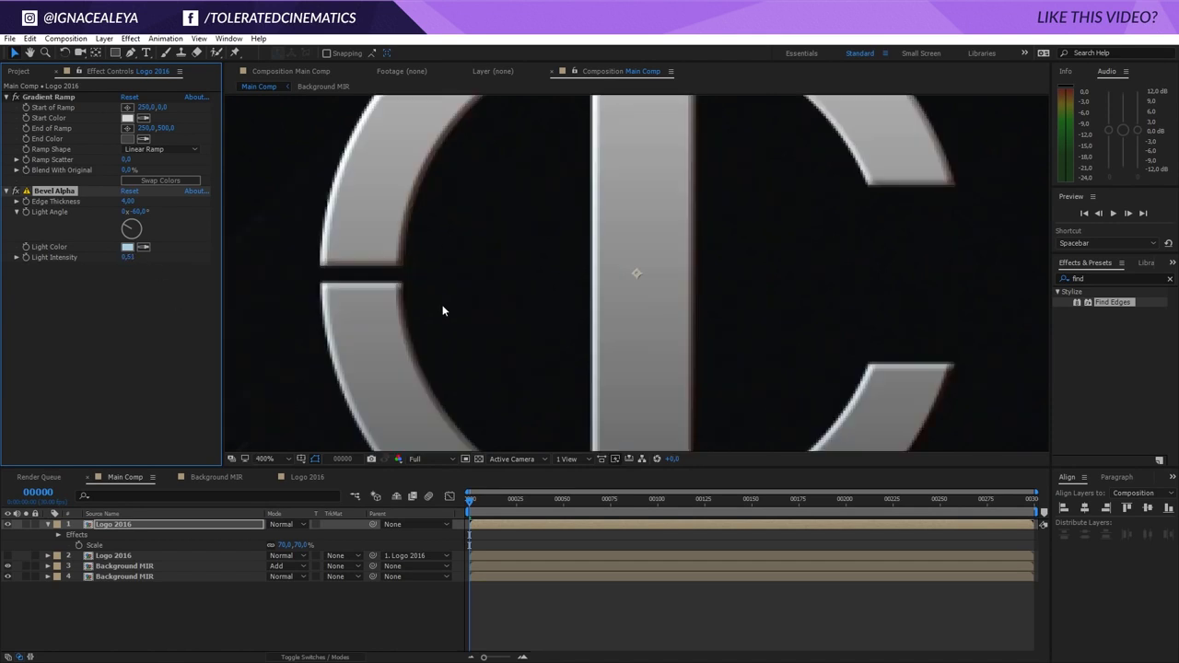
key("comma")
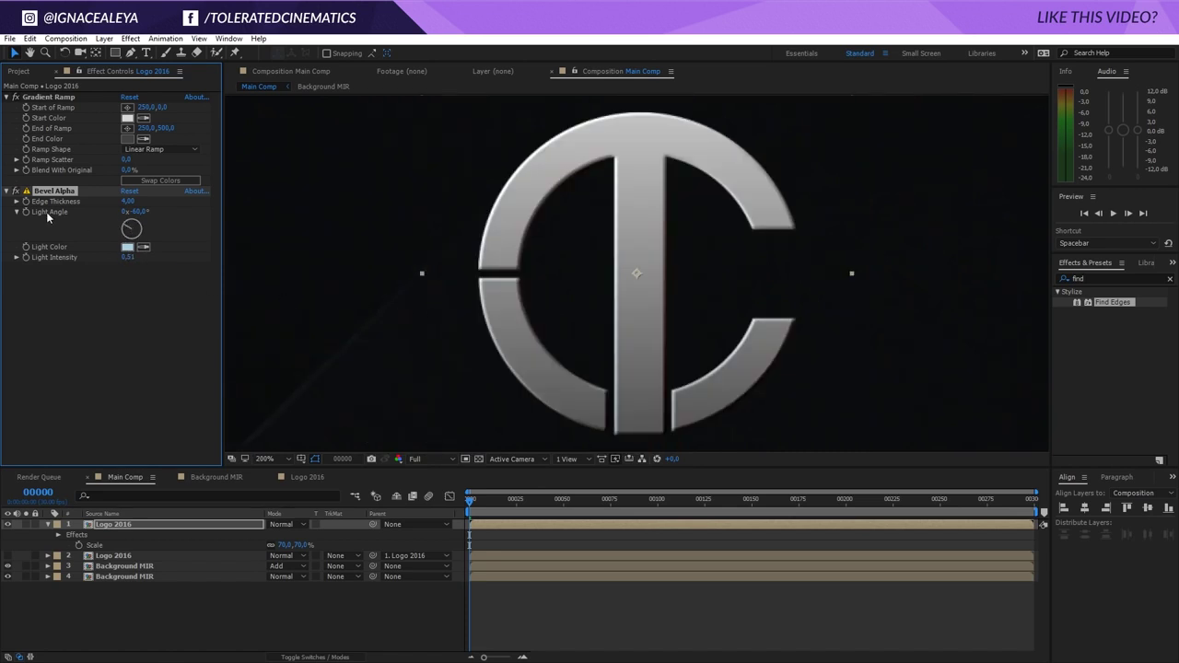
key("comma")
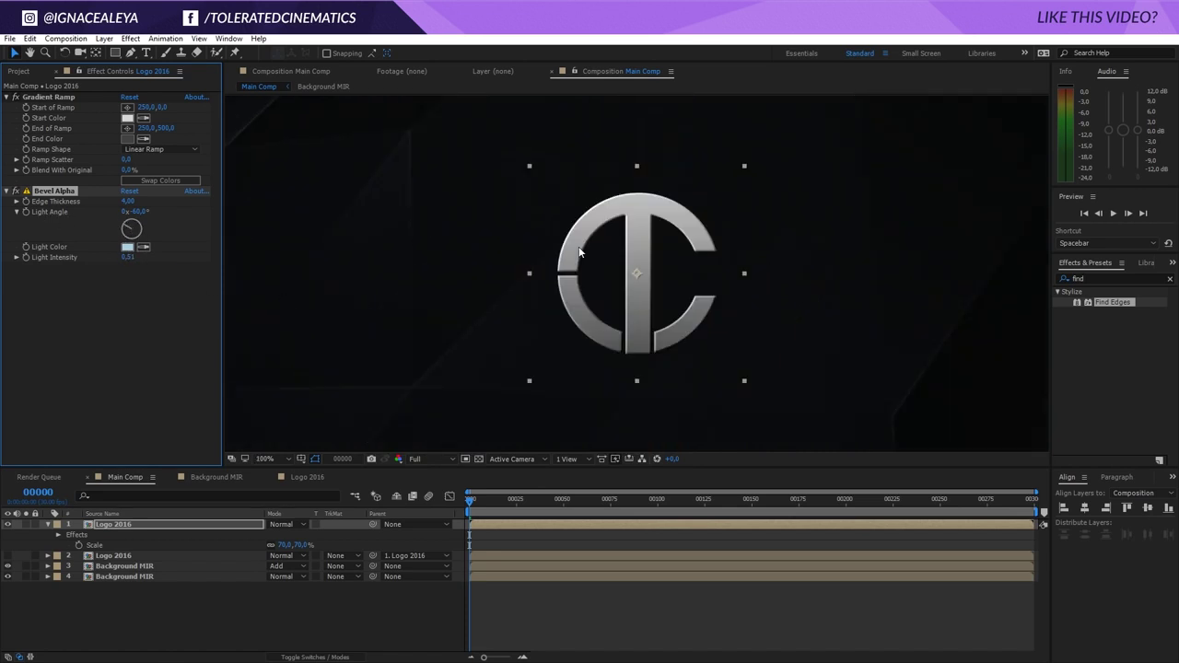
key("comma")
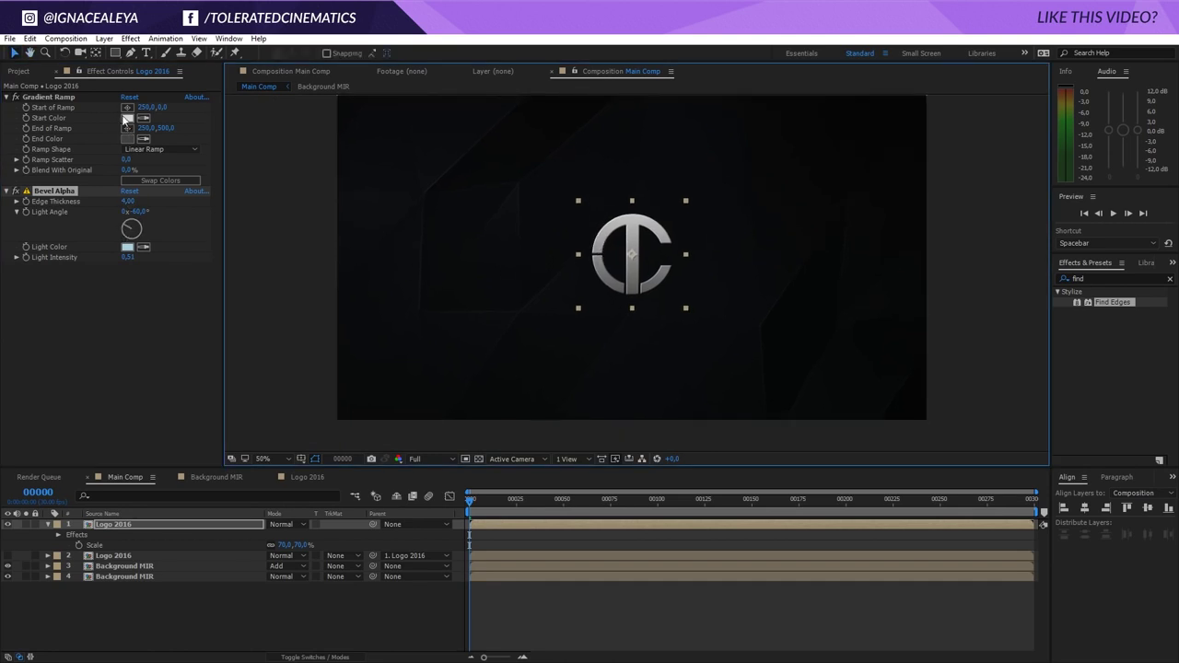
Tint the Gradient Ramp's start color to pale grey-blue B9C8D4
left_click(127, 119)
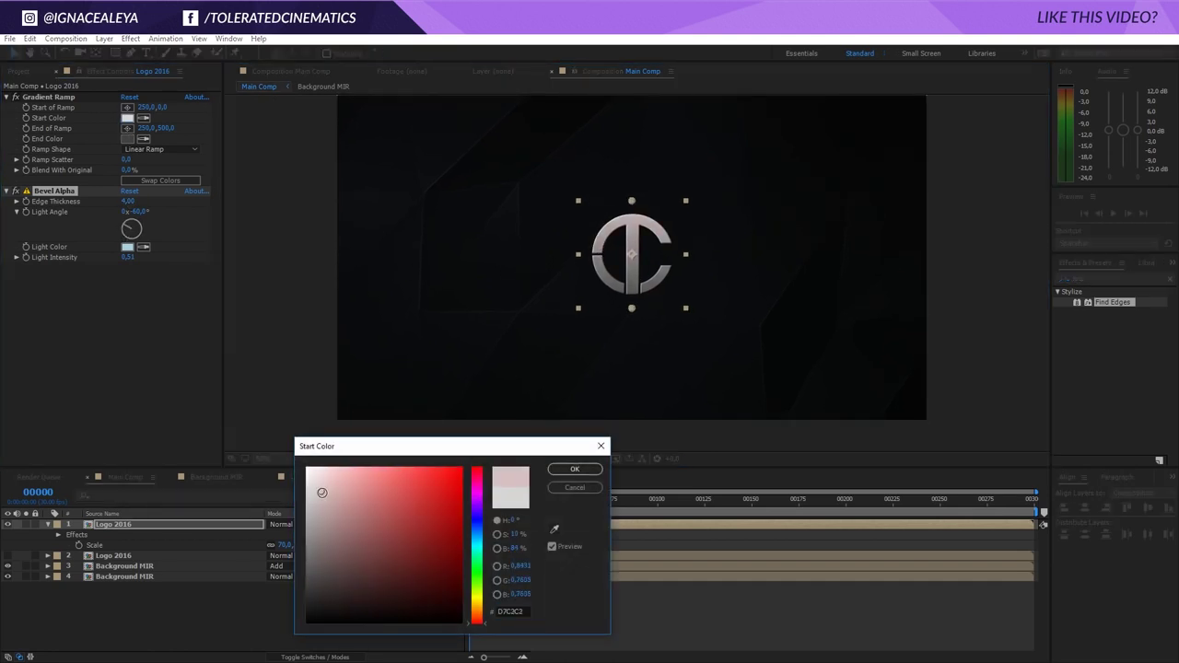
left_click(325, 492)
left_click_drag(477, 604, 476, 538)
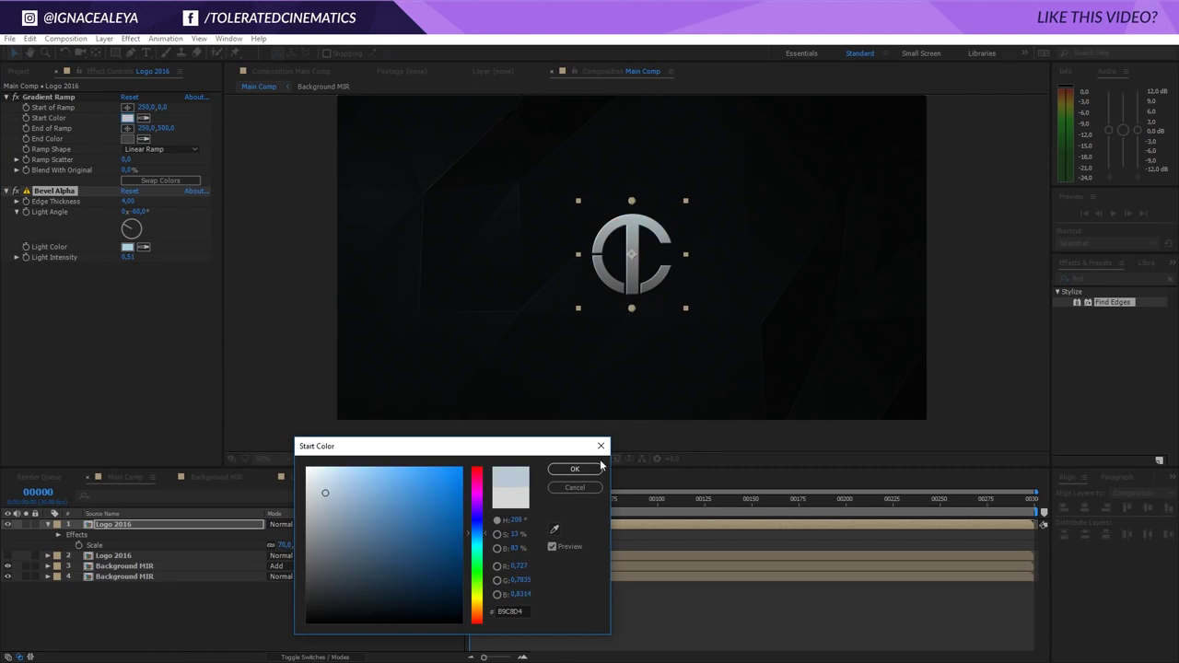
left_click(598, 467)
Tint the Gradient Ramp's end color to dark bluish grey 3F4146
left_click(127, 138)
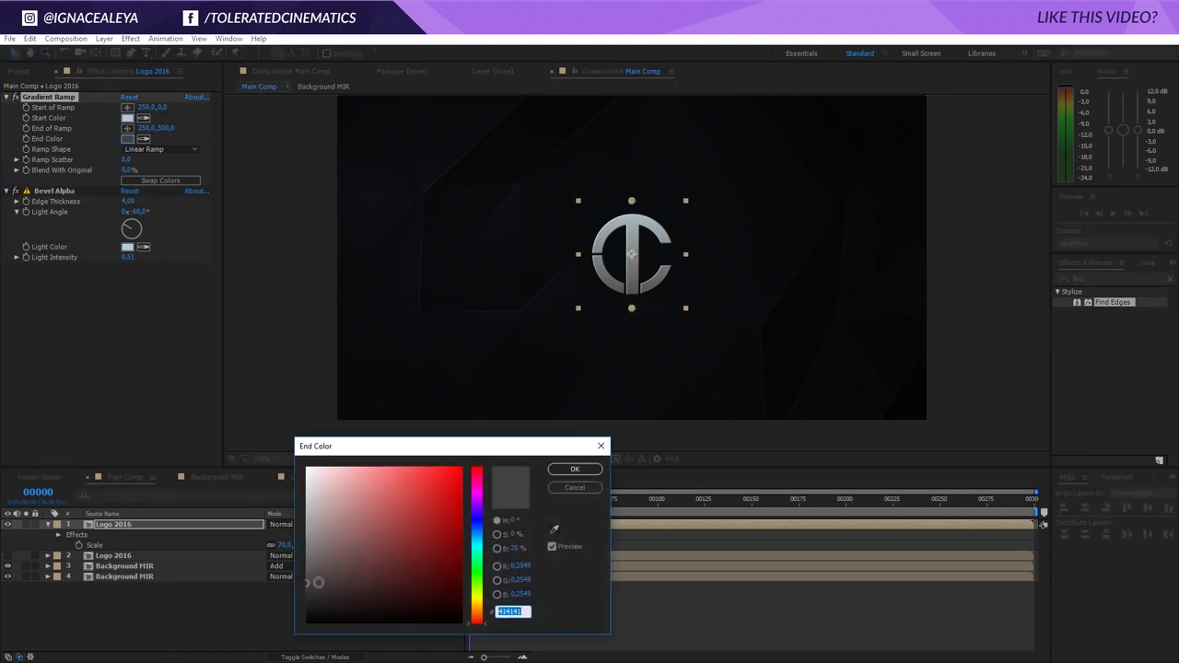
left_click(323, 582)
left_click(476, 537)
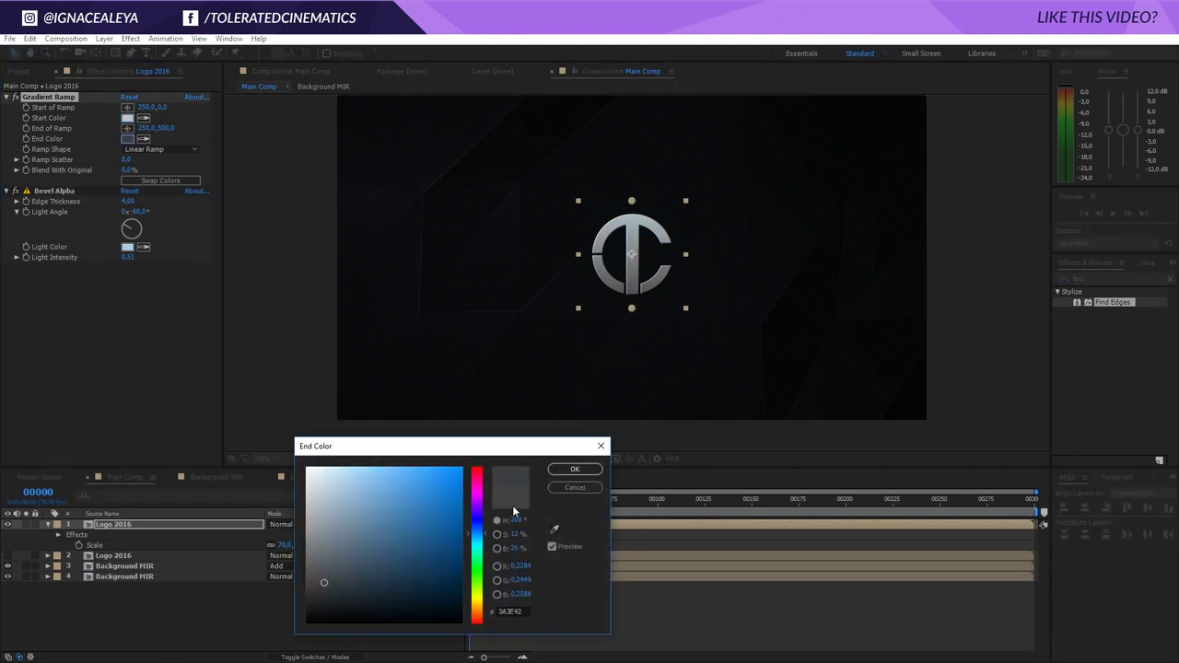
left_click_drag(479, 536, 476, 528)
left_click(324, 586)
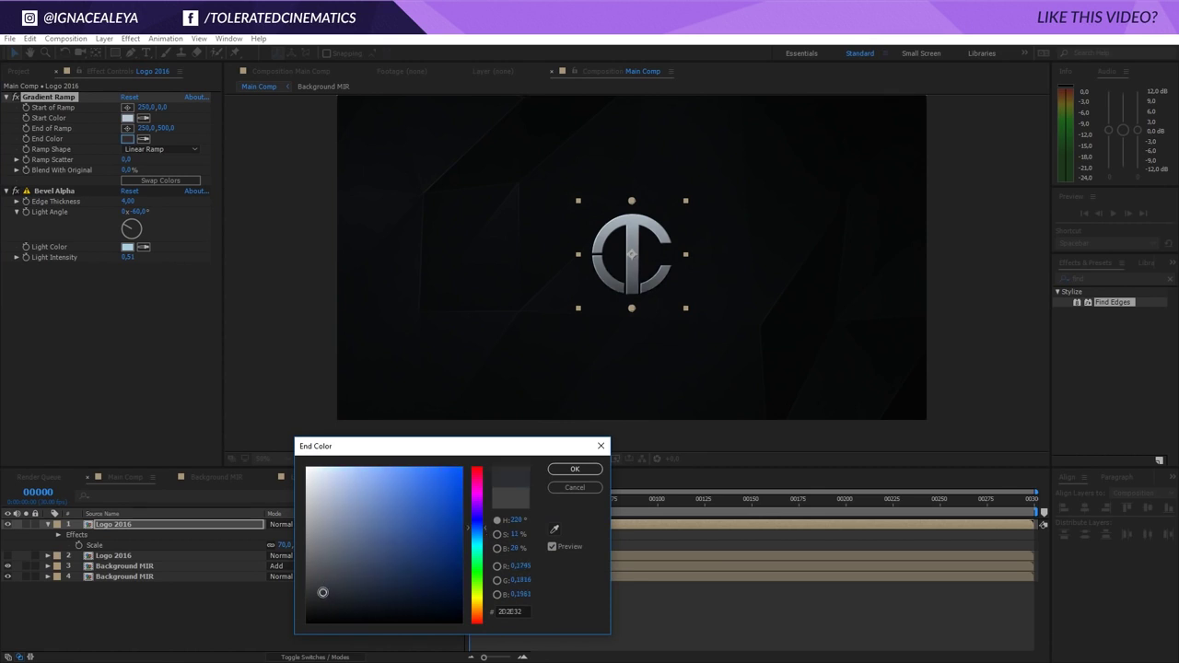
left_click_drag(324, 586, 320, 579)
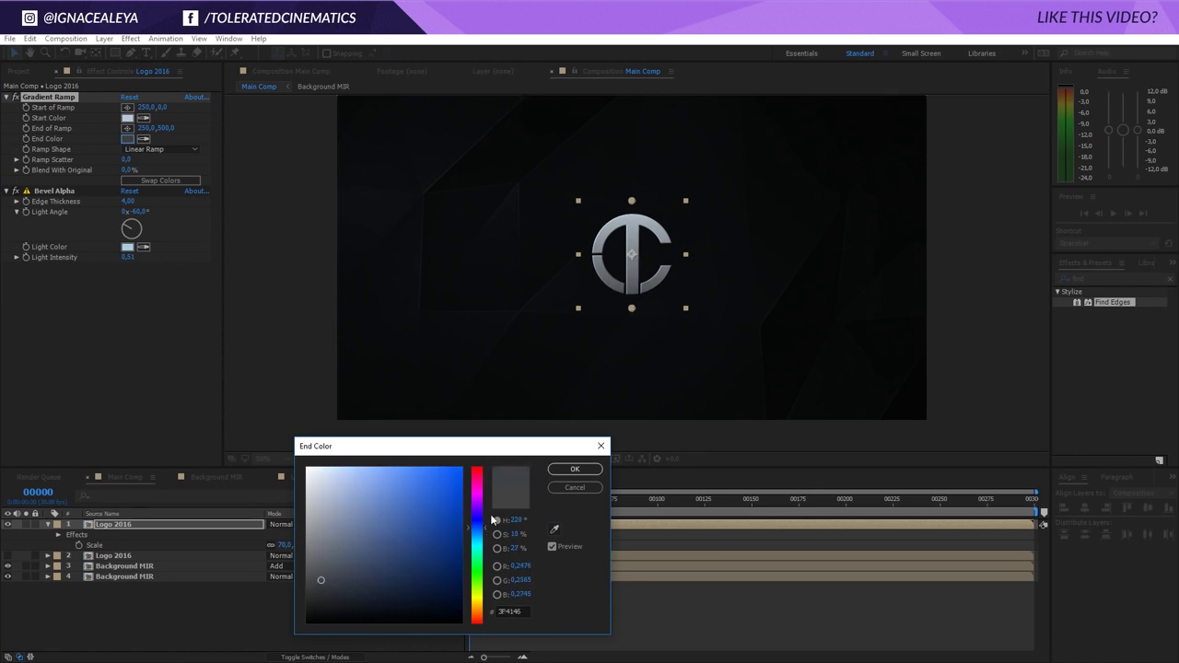
left_click(574, 469)
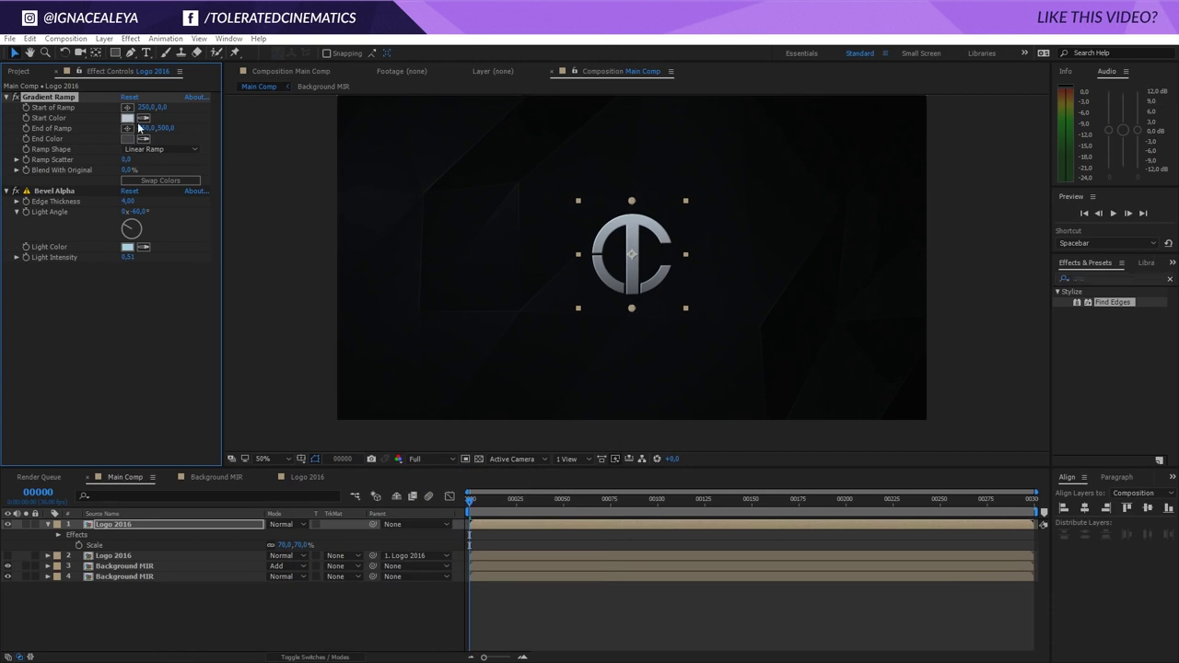
Set the Gradient Ramp's start color to a lighter, less saturated bluish grey, D3D4E1
left_click(127, 118)
left_click_drag(477, 534, 477, 522)
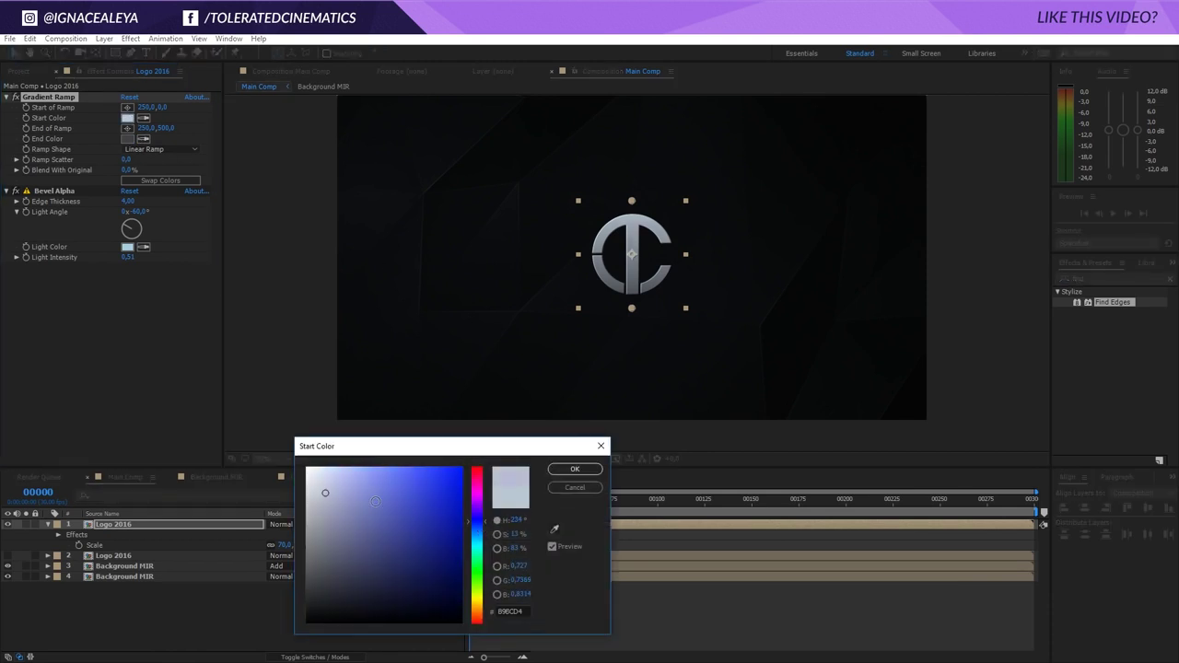
left_click_drag(323, 493, 315, 484)
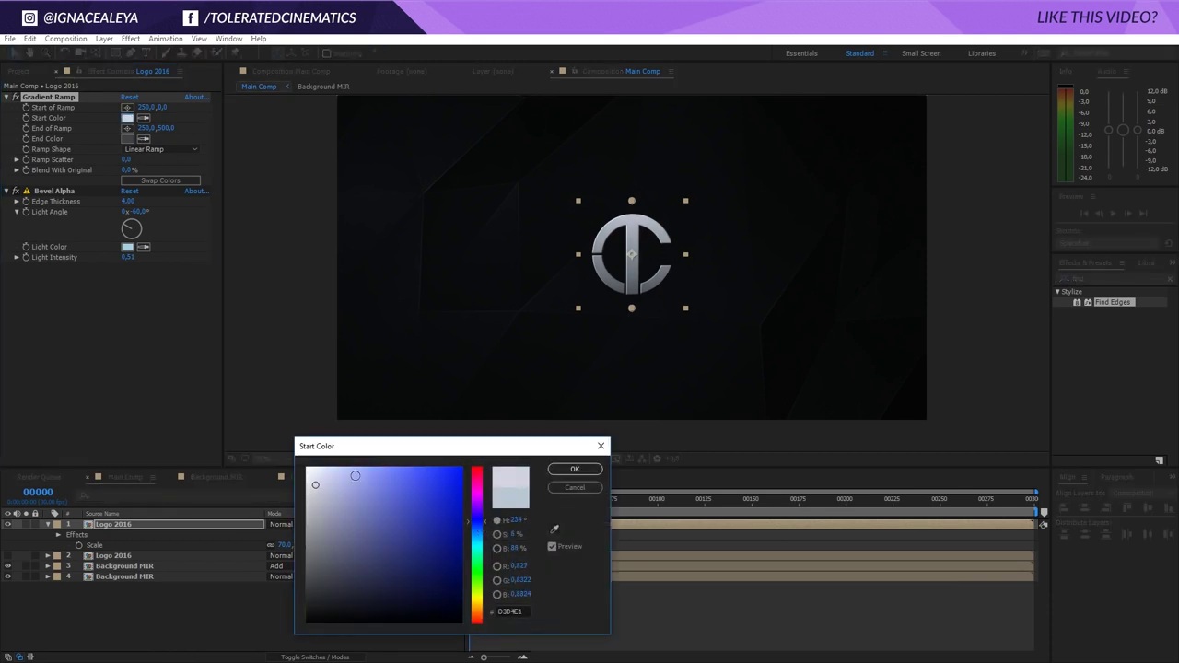
left_click(595, 468)
key("period")
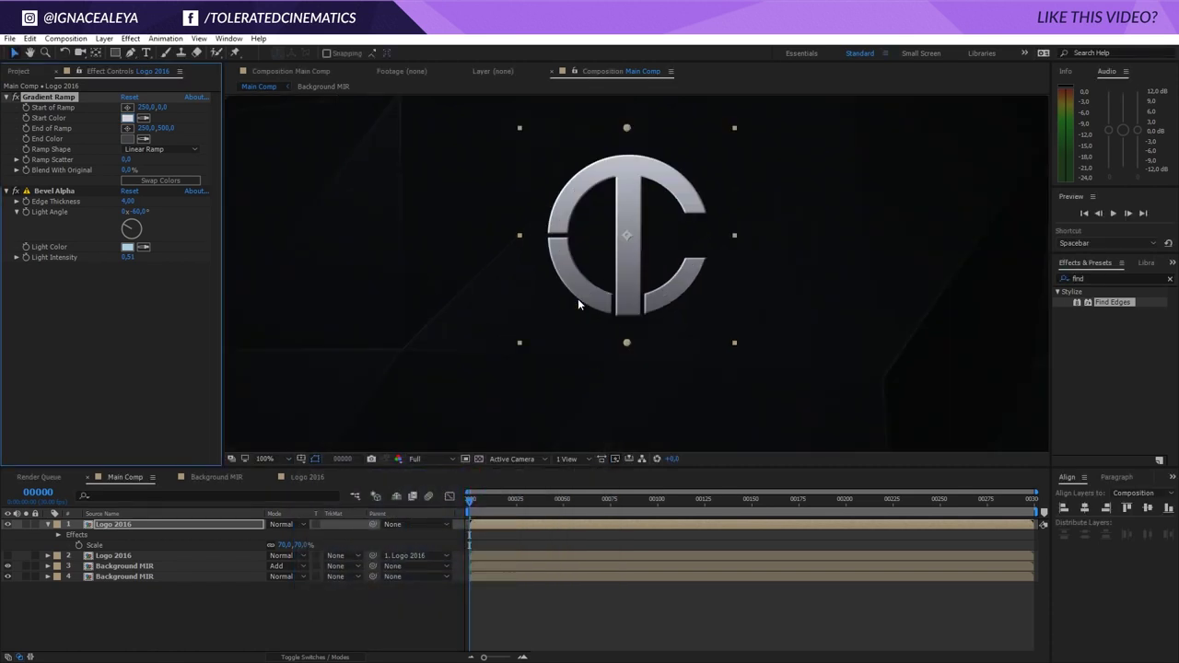
key("comma")
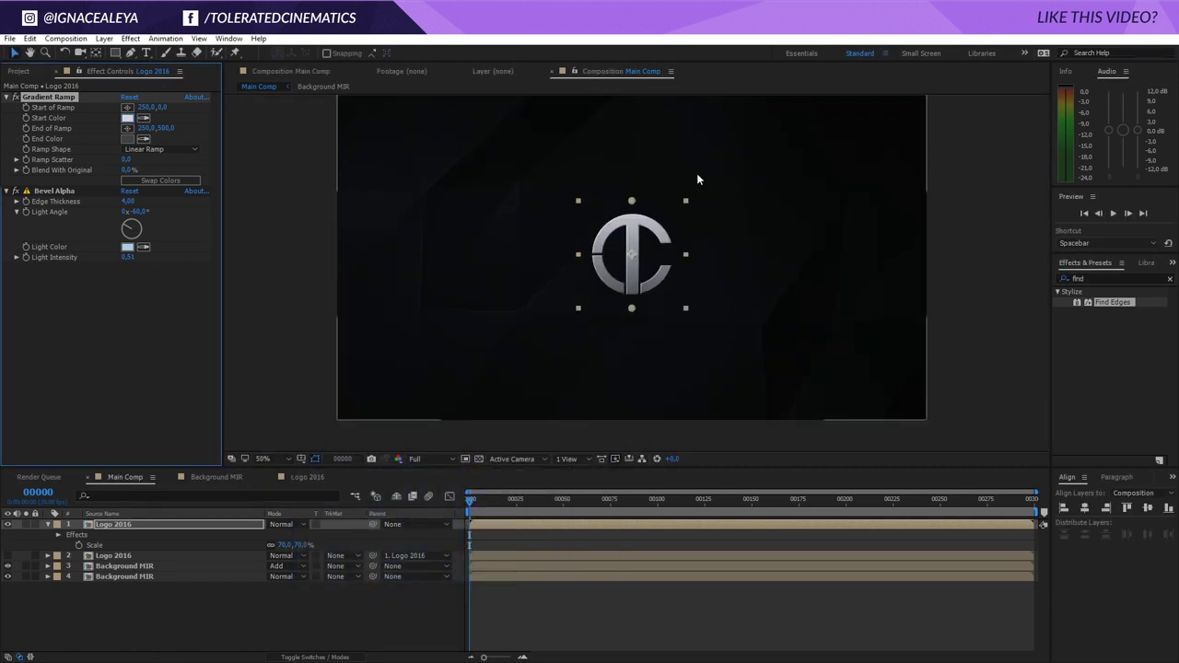
Apply the CC Light Sweep effect to the upper Logo 2016 layer
double_click(1079, 279)
type("light")
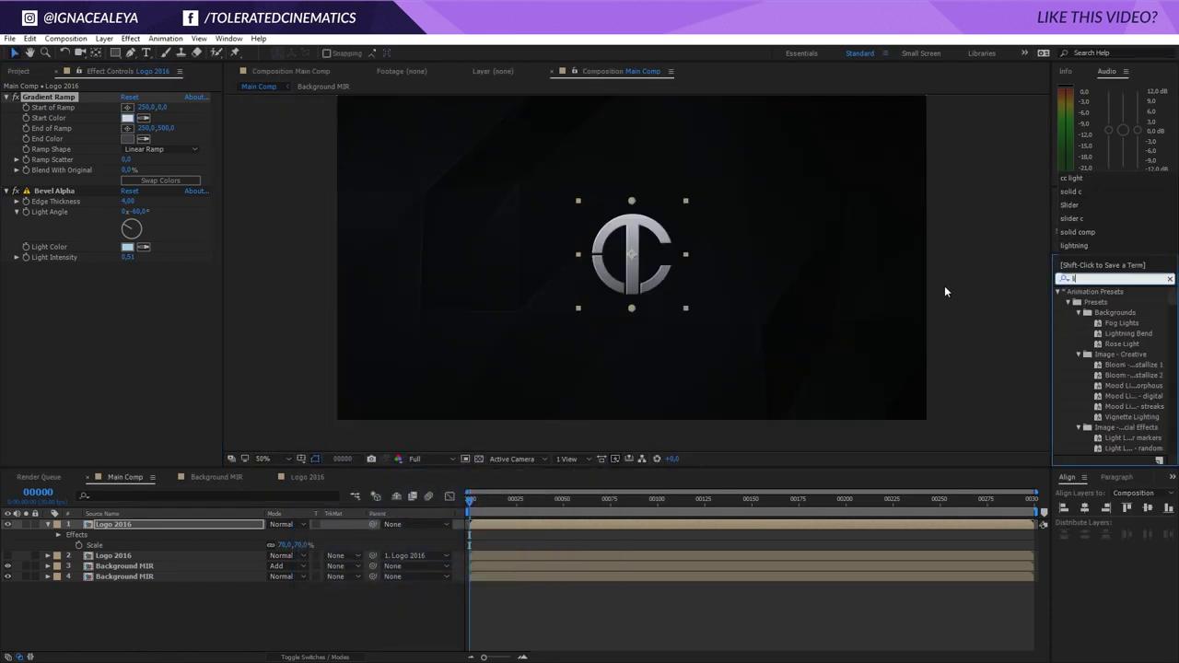
type(" s")
left_click_drag(1133, 304, 199, 523)
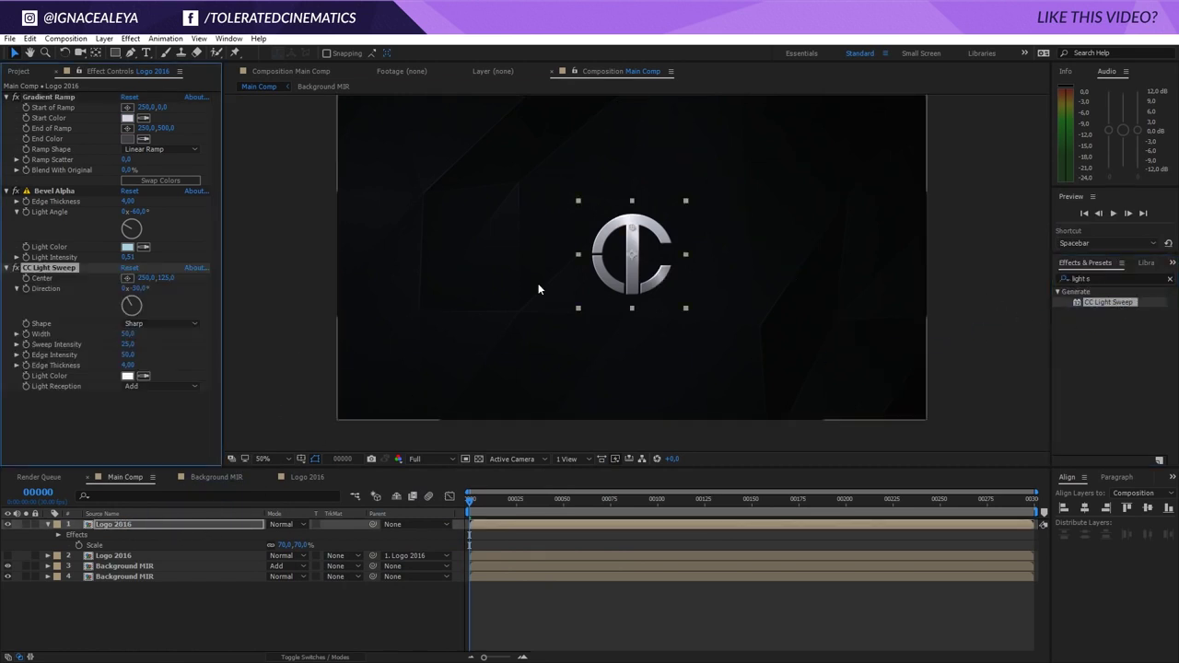
key("slash")
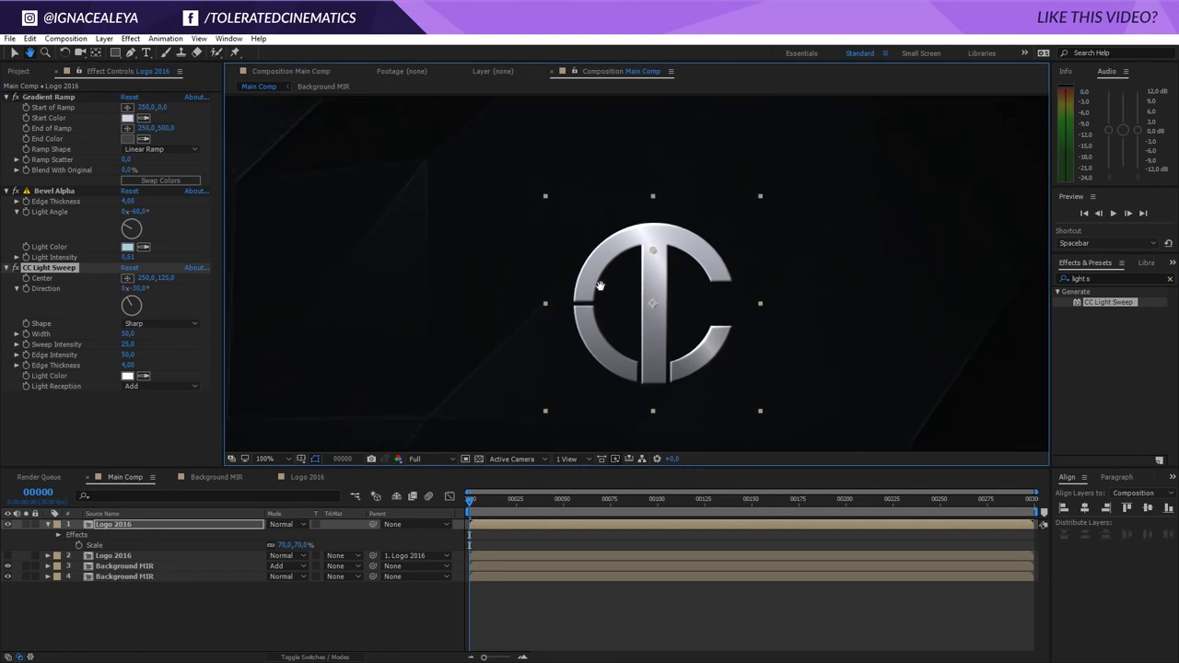
Set the CC Light Sweep's Width to 93, Sweep Intensity to 48 and Light Color to a light blue
left_click(128, 377)
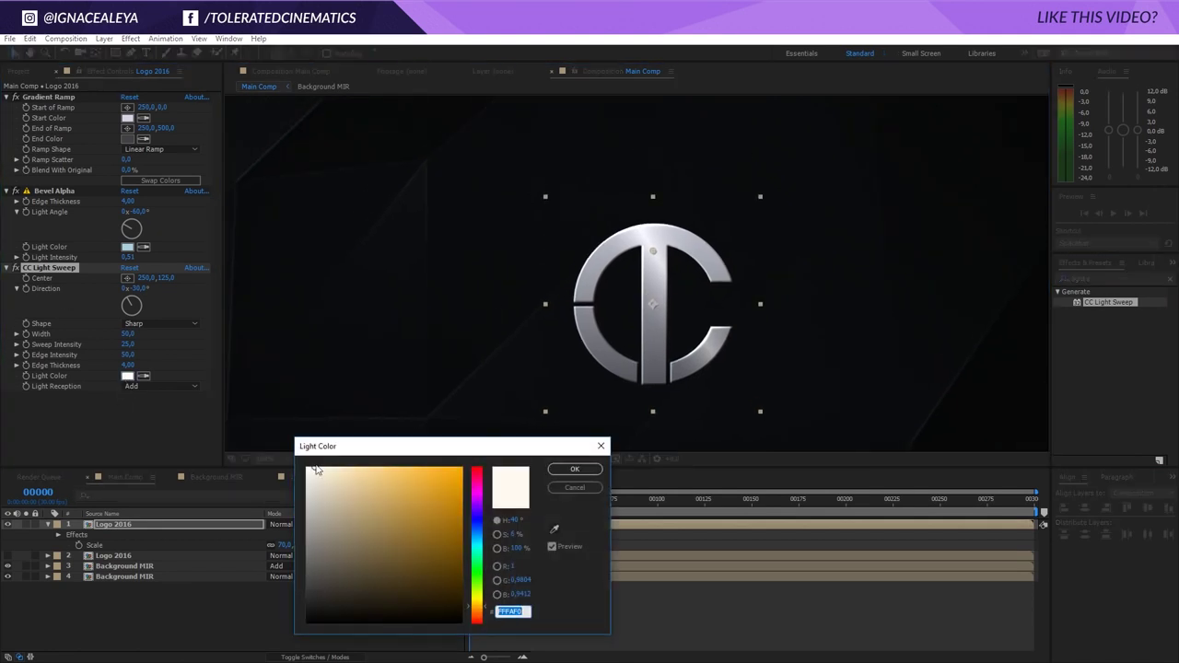
left_click_drag(315, 468, 358, 481)
left_click_drag(476, 606, 477, 615)
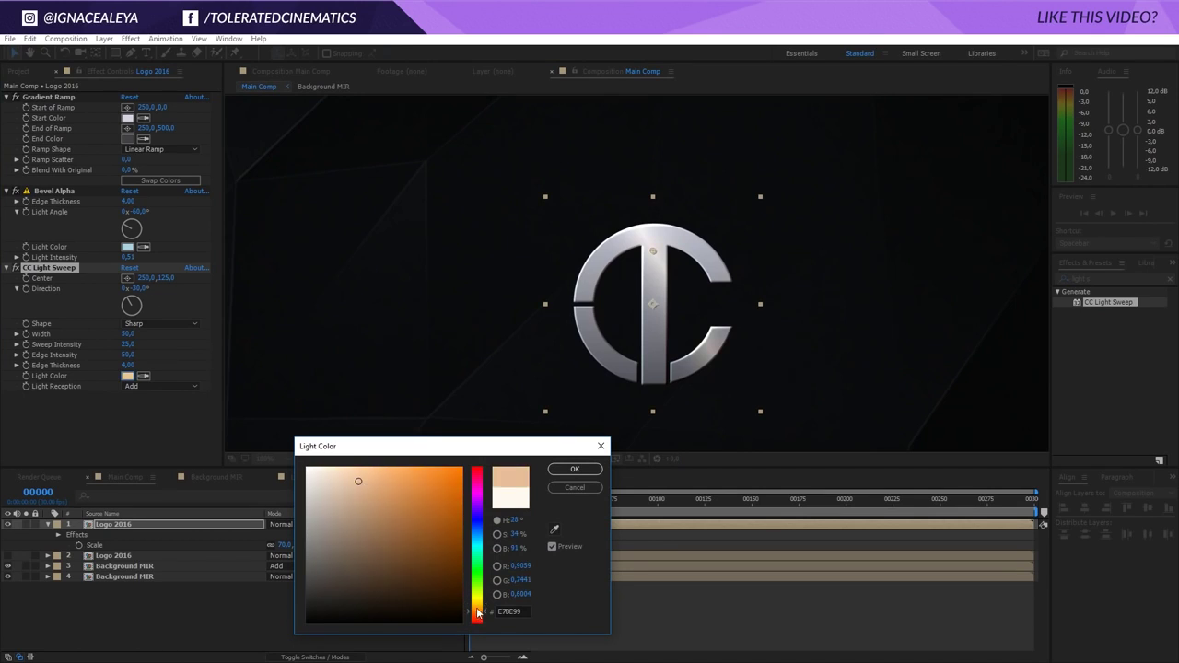
left_click(575, 468)
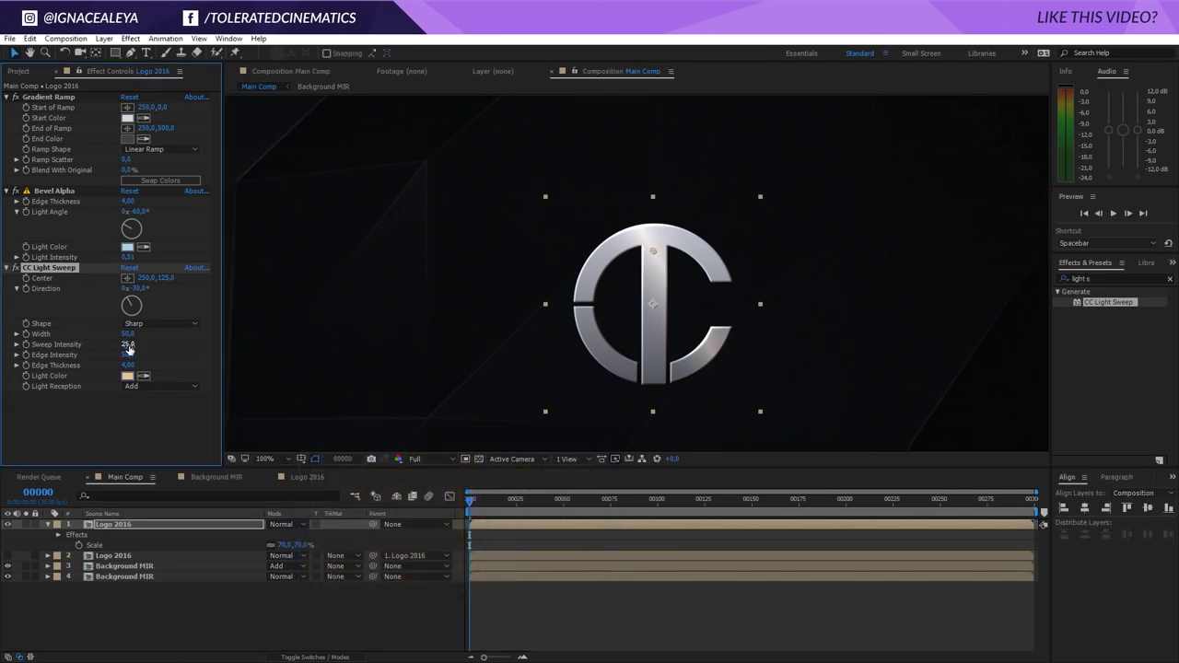
left_click_drag(128, 347, 155, 336)
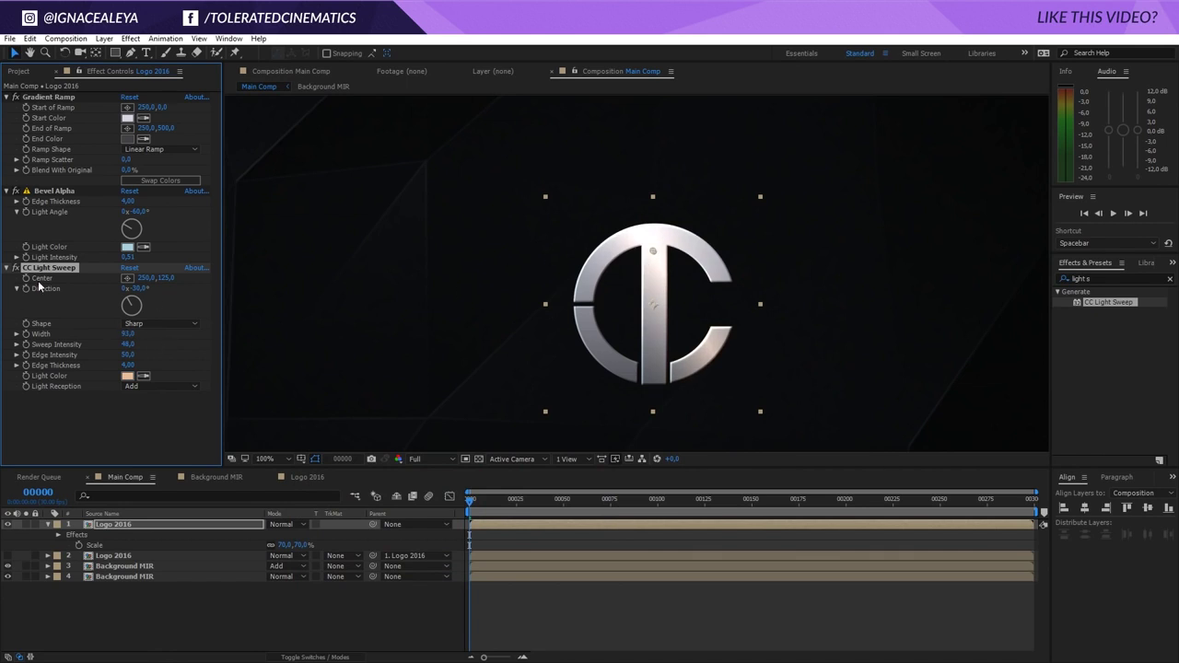
left_click(127, 375)
left_click(478, 524)
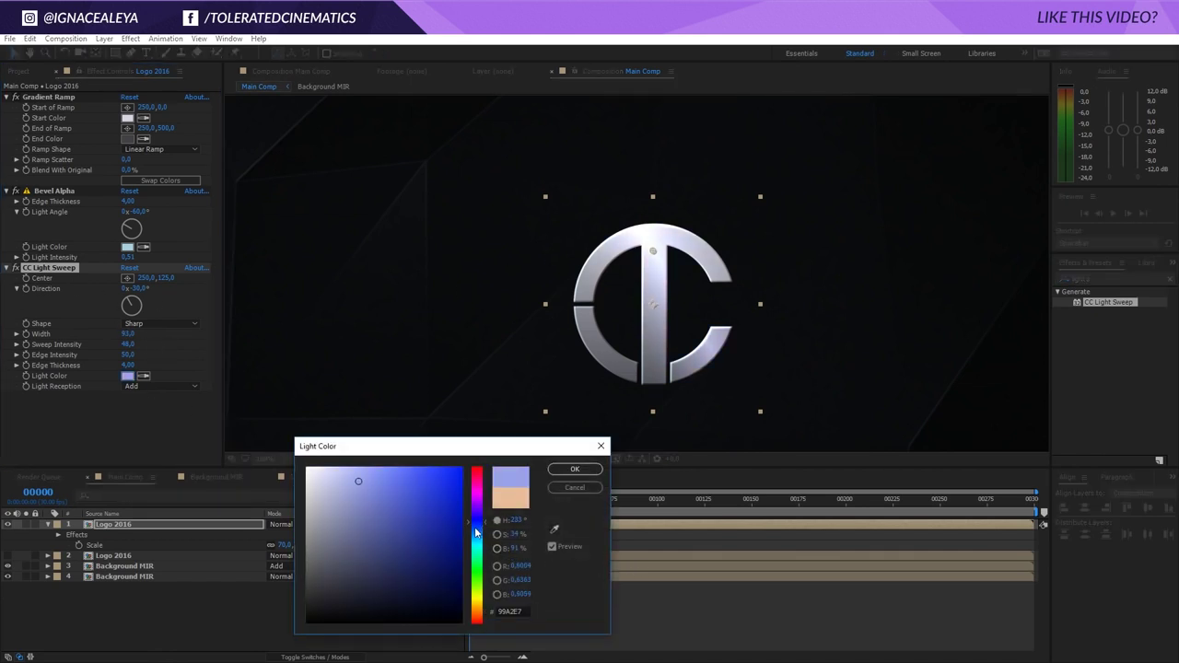
left_click(575, 469)
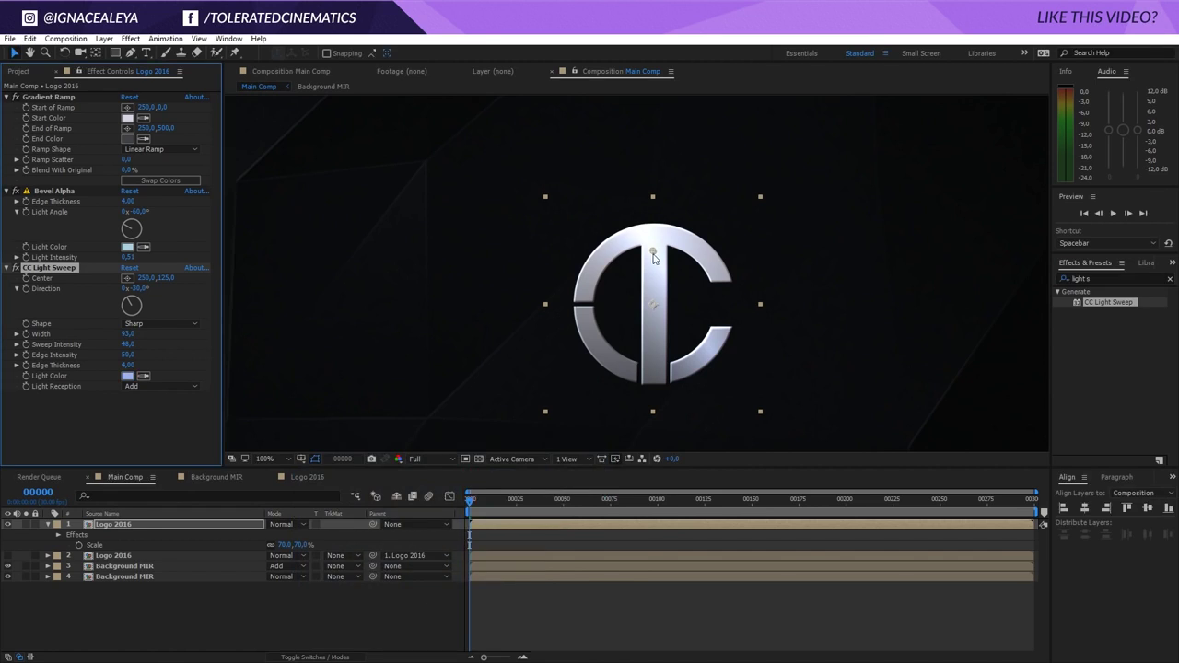
Keyframe the CC Light Sweep's Center from about -144.3, 202.1 at frame 0 to about 465.7, -6.4 at frame 149
left_click_drag(652, 251, 478, 287)
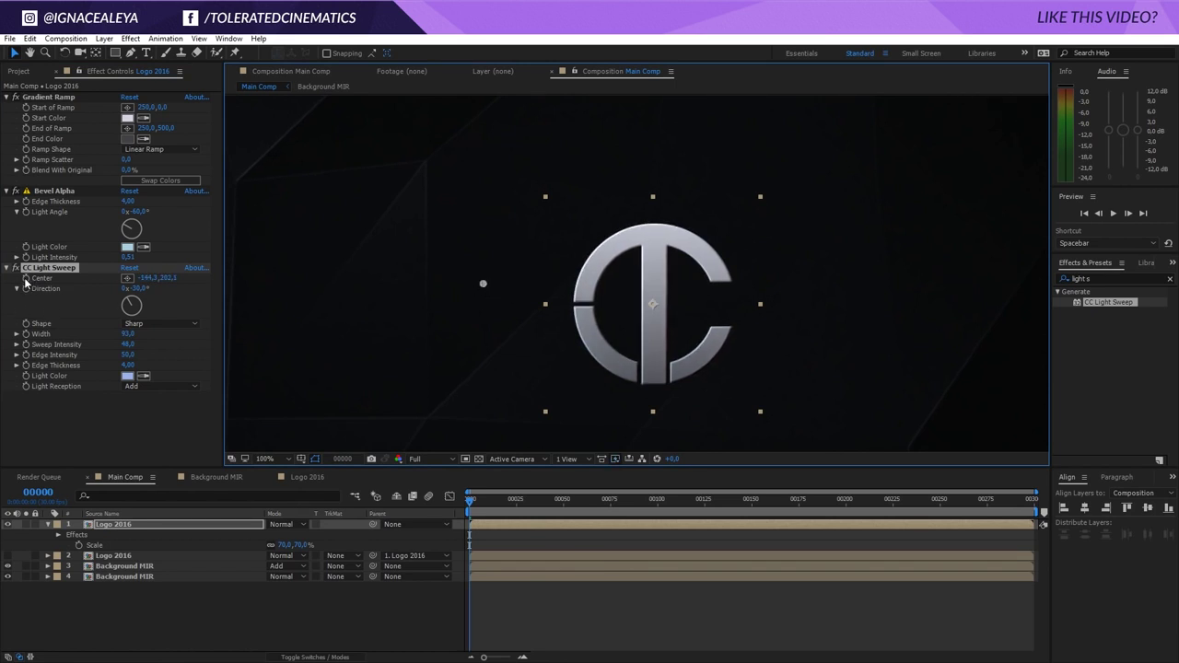
left_click(25, 281)
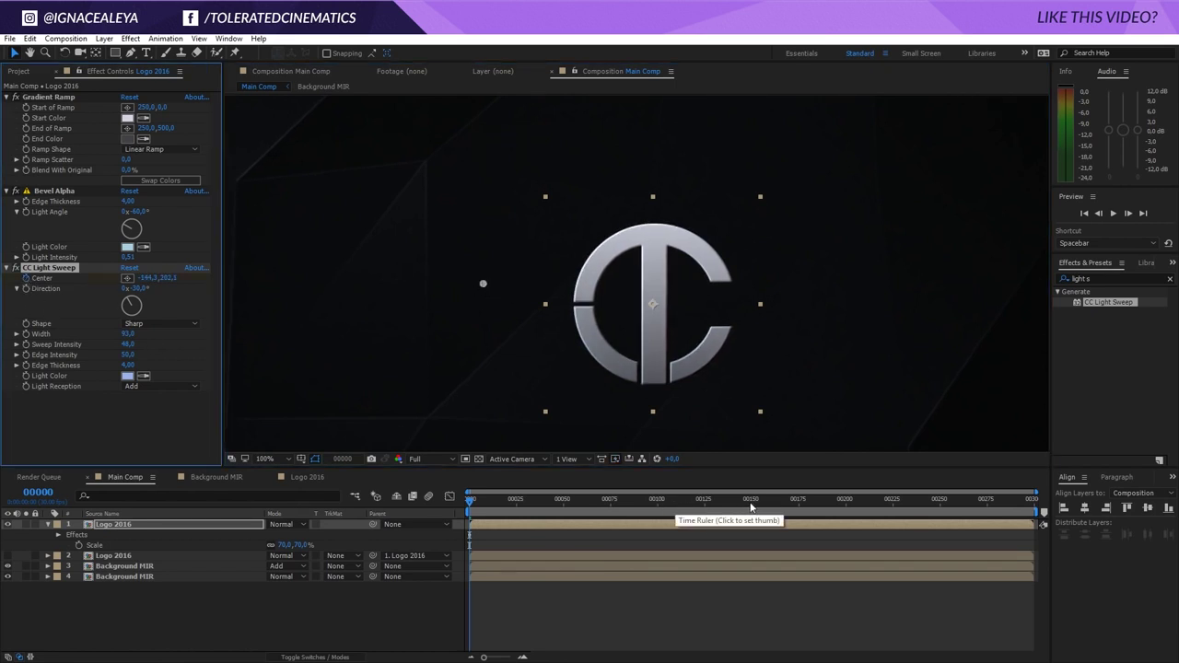
left_click(750, 502)
left_click_drag(484, 286, 747, 197)
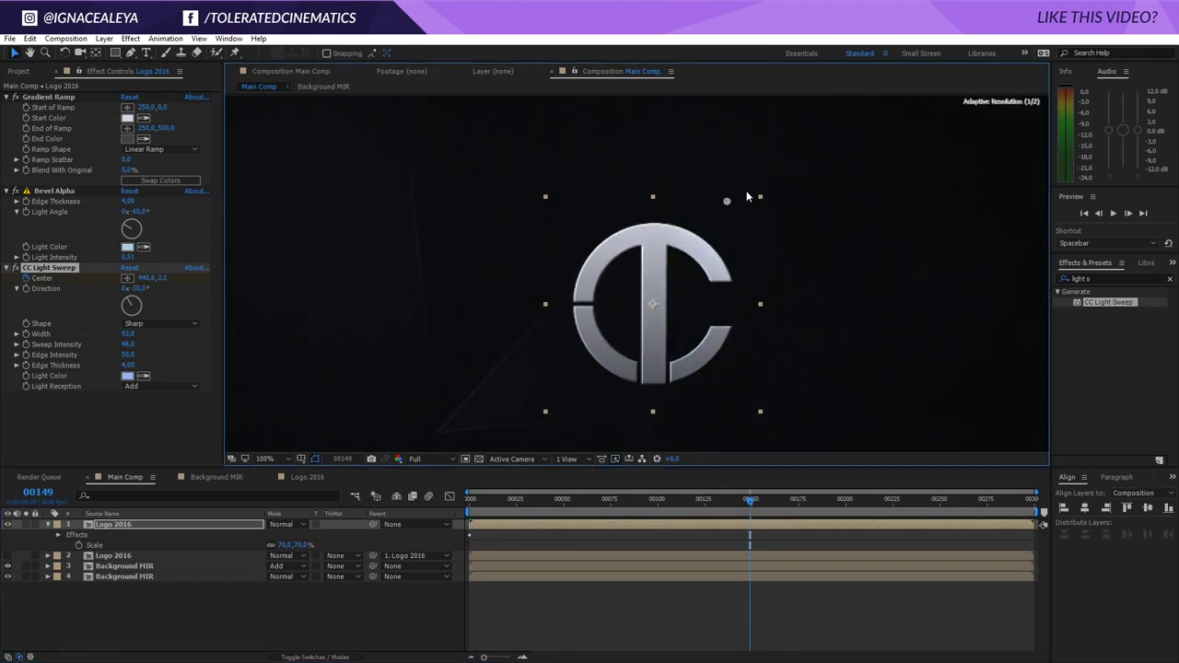
left_click(751, 441)
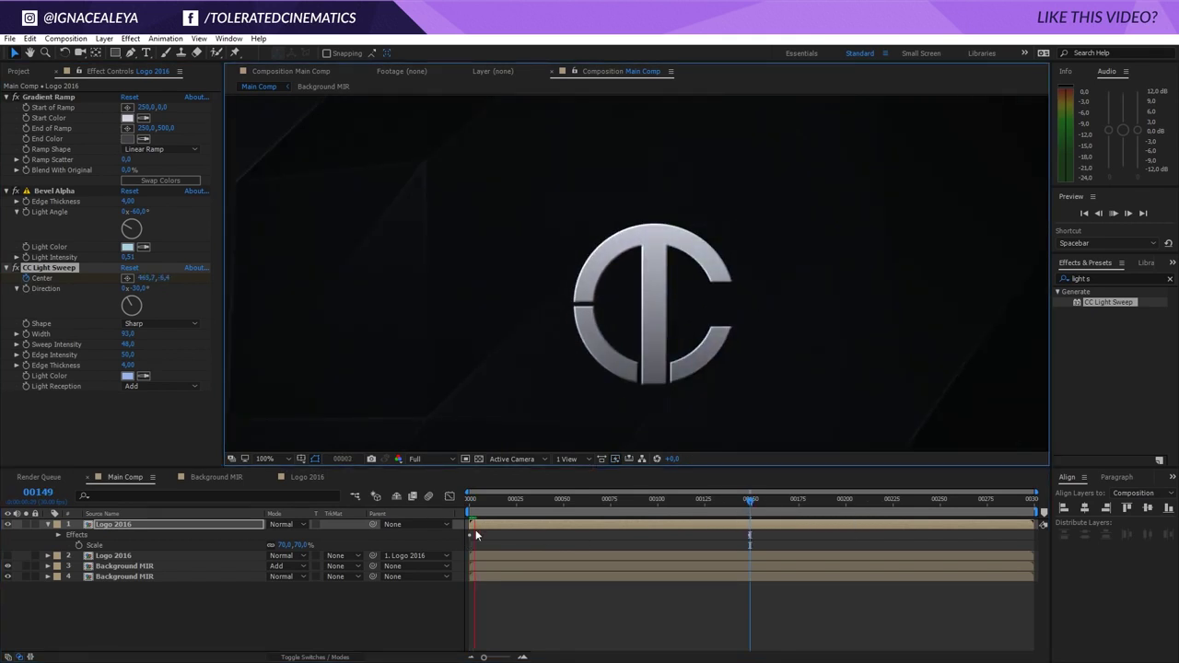
Move the light sweep's Center at frame 0 closer to the logo, to about -47.1, 146.4, and preview the sweep
left_click(476, 534)
key("Home")
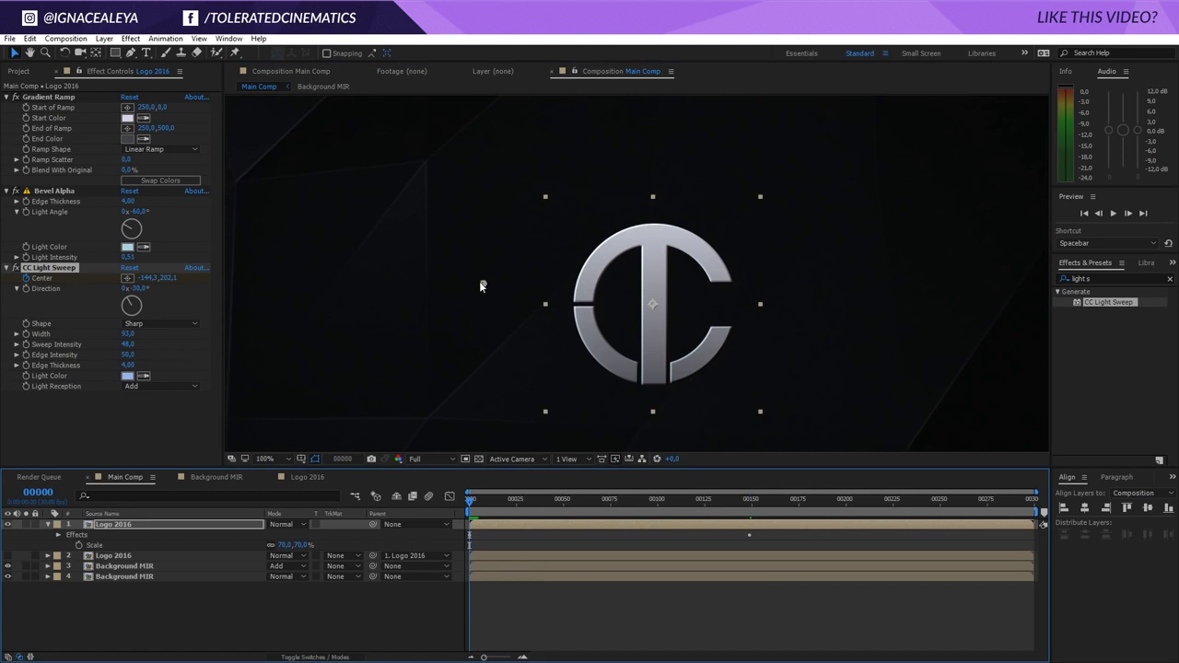
left_click_drag(480, 285, 522, 263)
key("space")
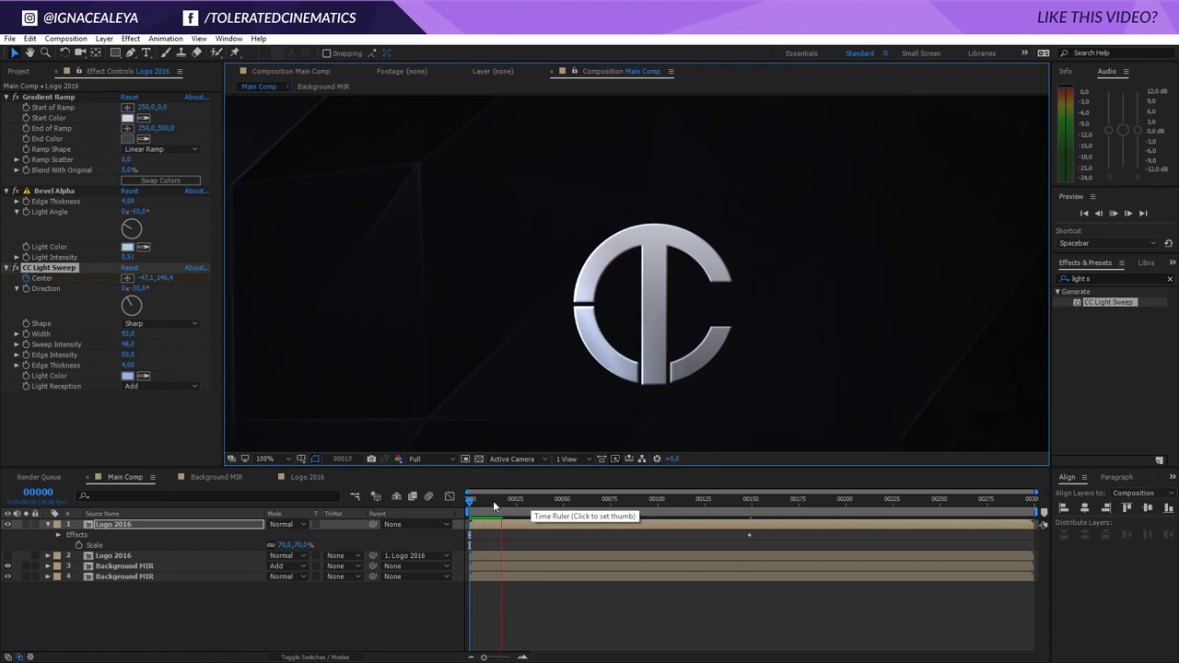
key("space")
Go to frame 55 and add a second CC Light Sweep effect below the first on the upper logo layer
left_click_drag(529, 502, 573, 500)
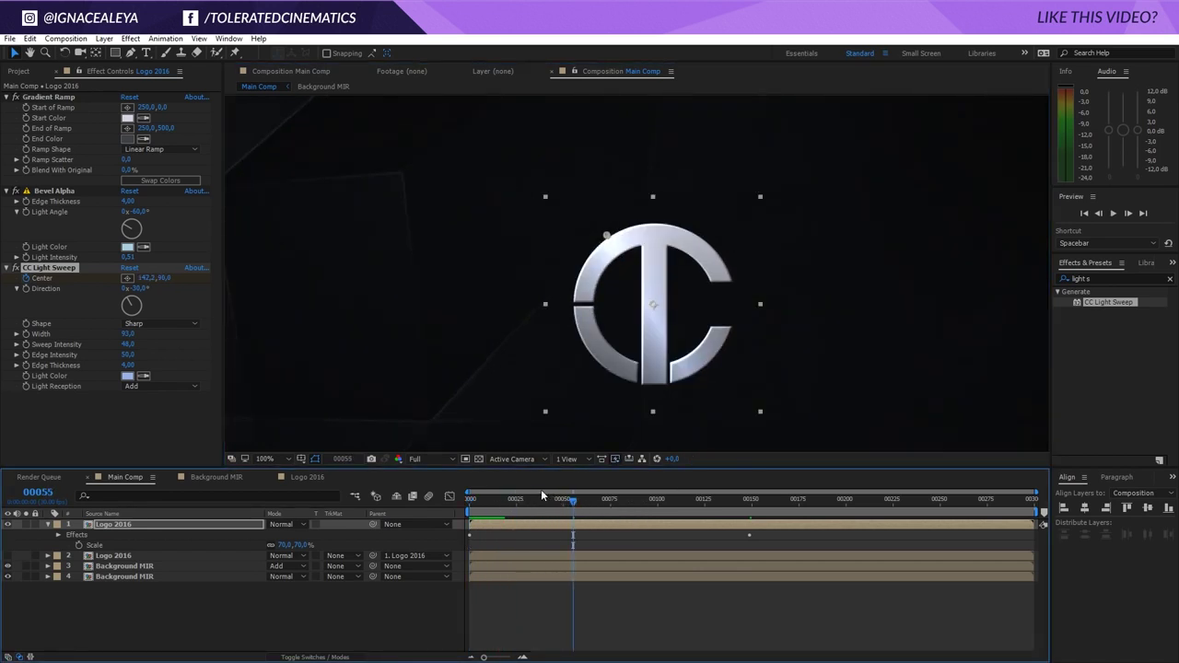
left_click(104, 532)
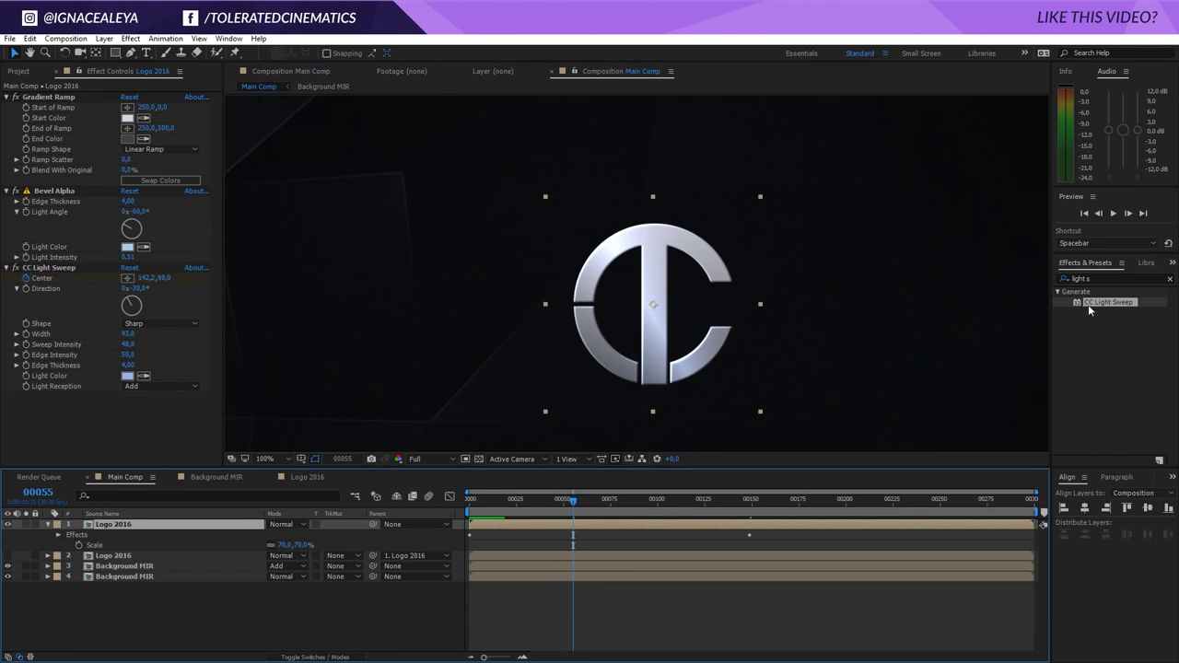
left_click_drag(1090, 310, 40, 419)
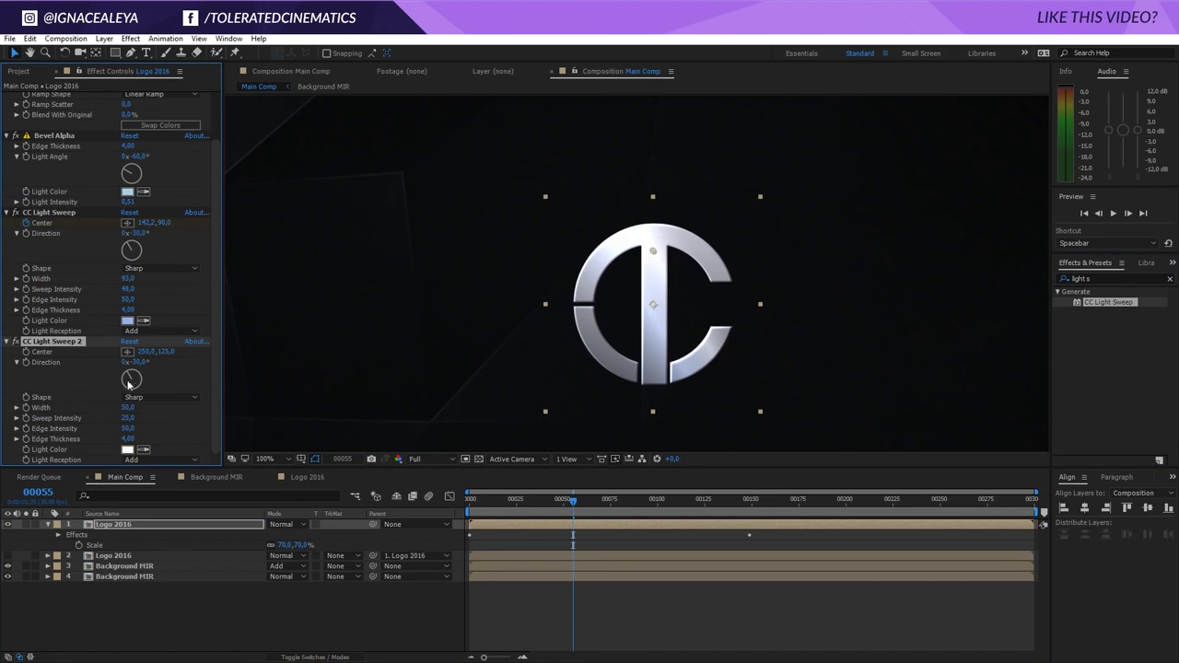
Set the second CC Light Sweep's Direction to 83°, Center to about 285.7, 237.9 and Width to 106
left_click_drag(145, 375, 146, 366)
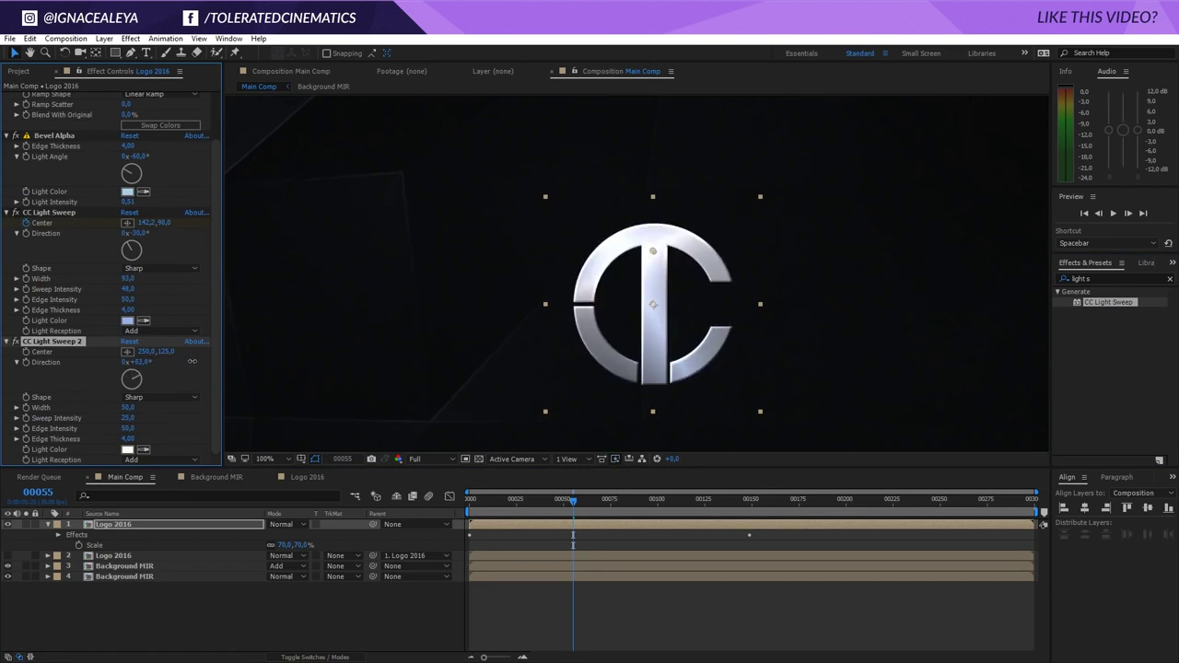
left_click_drag(652, 251, 668, 300)
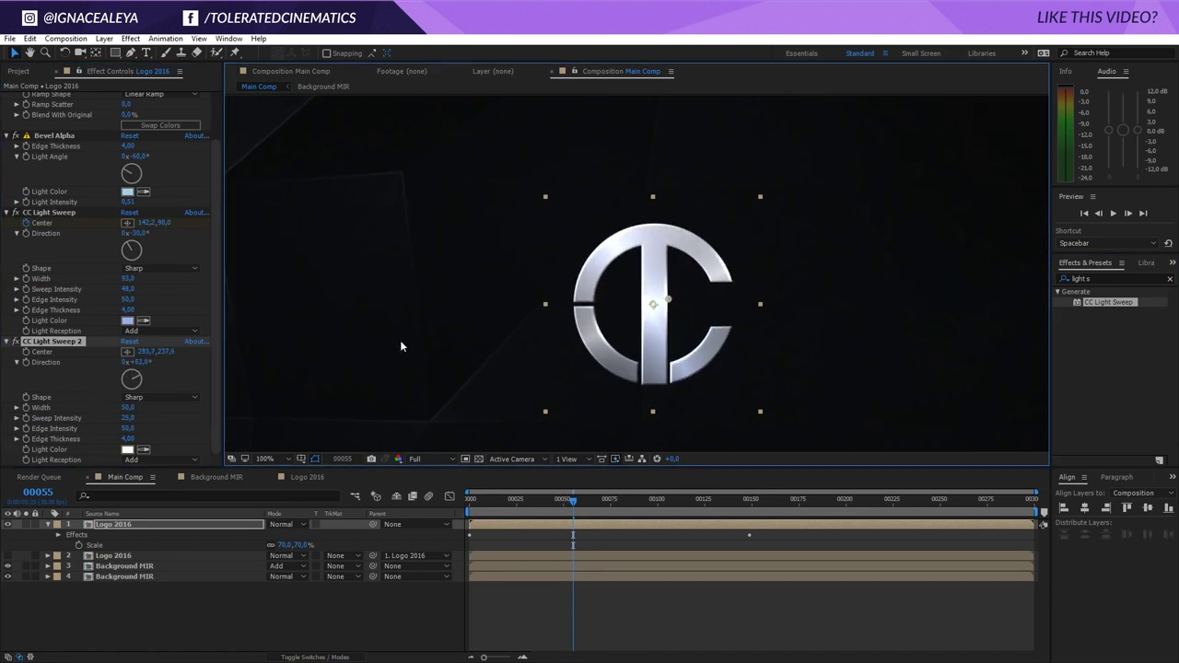
left_click_drag(132, 362, 146, 365)
left_click_drag(127, 407, 157, 406)
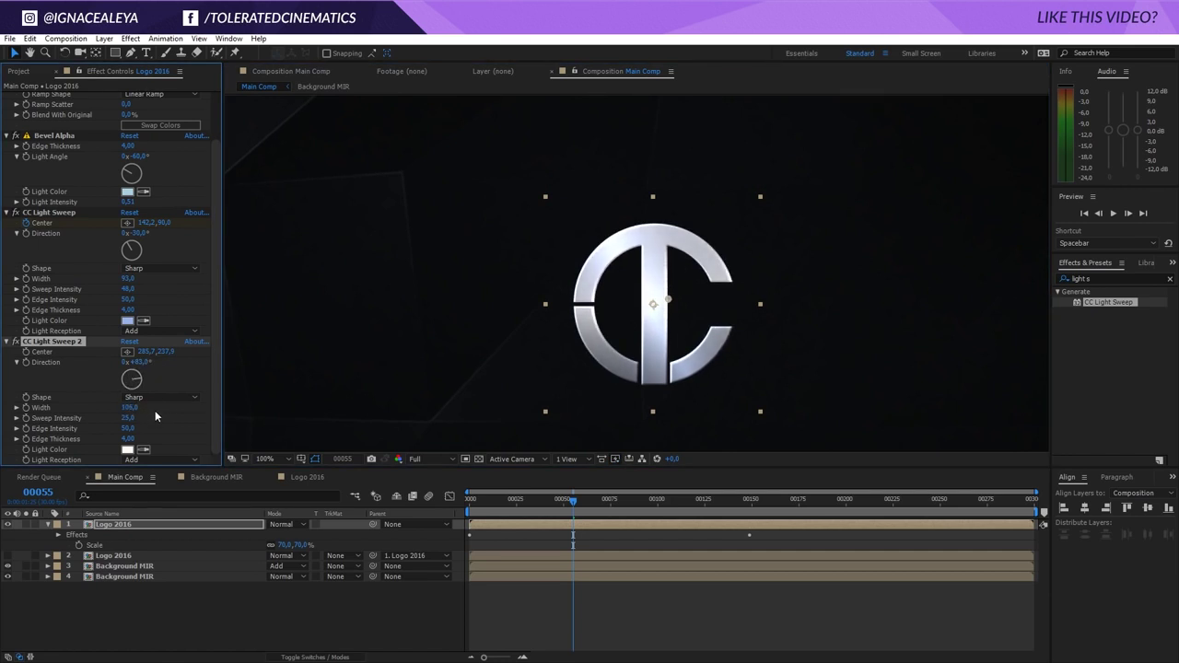
Scrub through the timeline to check both light sweeps on the logo up close and in the full frame
left_click_drag(517, 503, 629, 503)
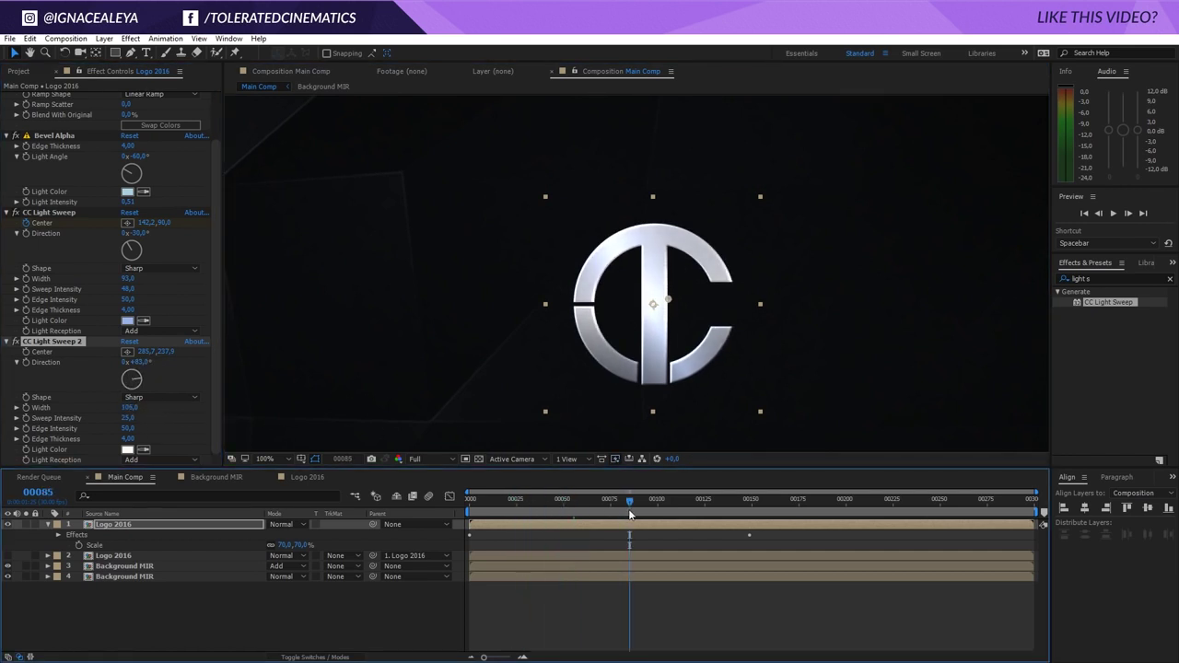
left_click(791, 522)
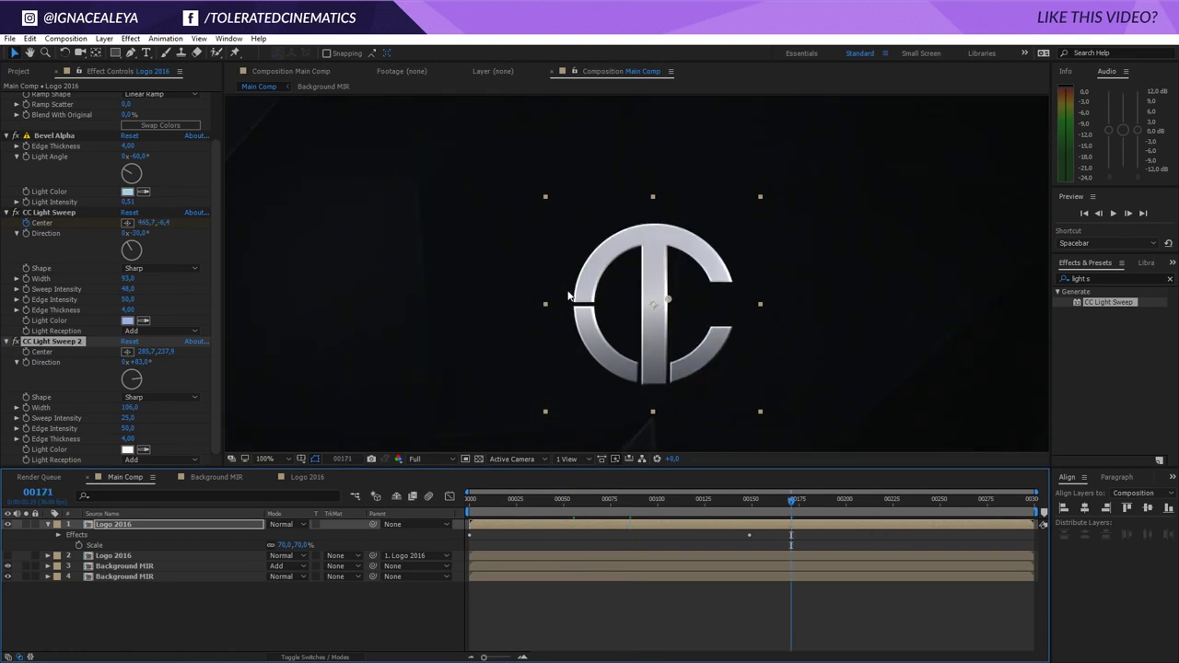
key("comma")
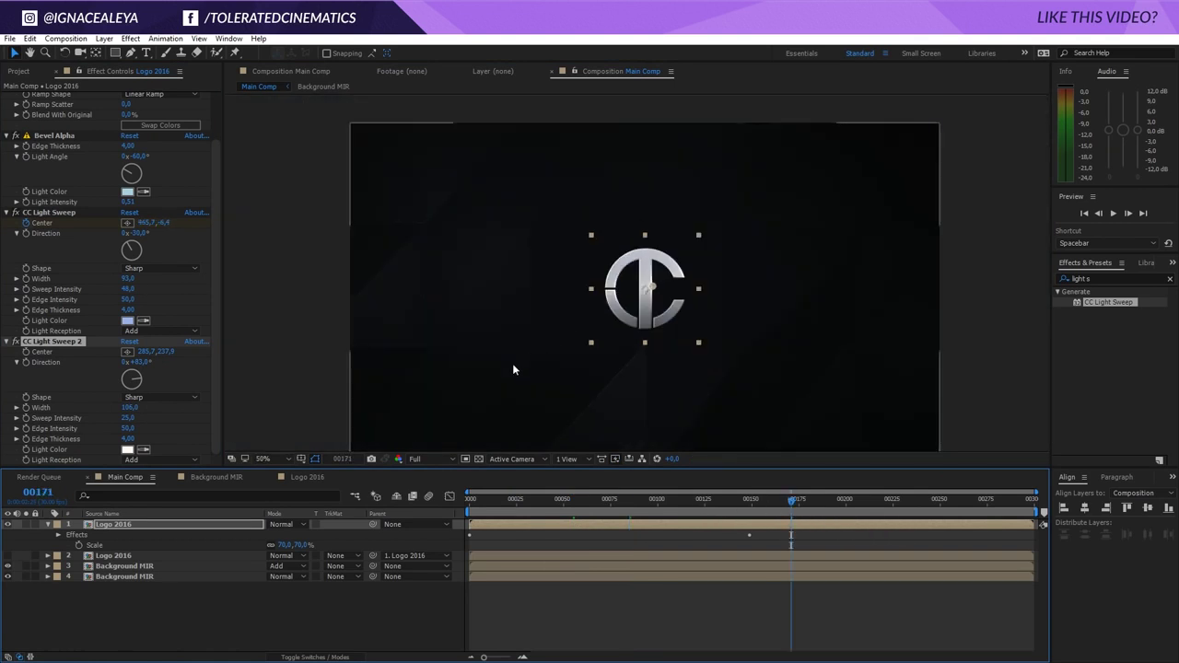
left_click(649, 596)
key("period")
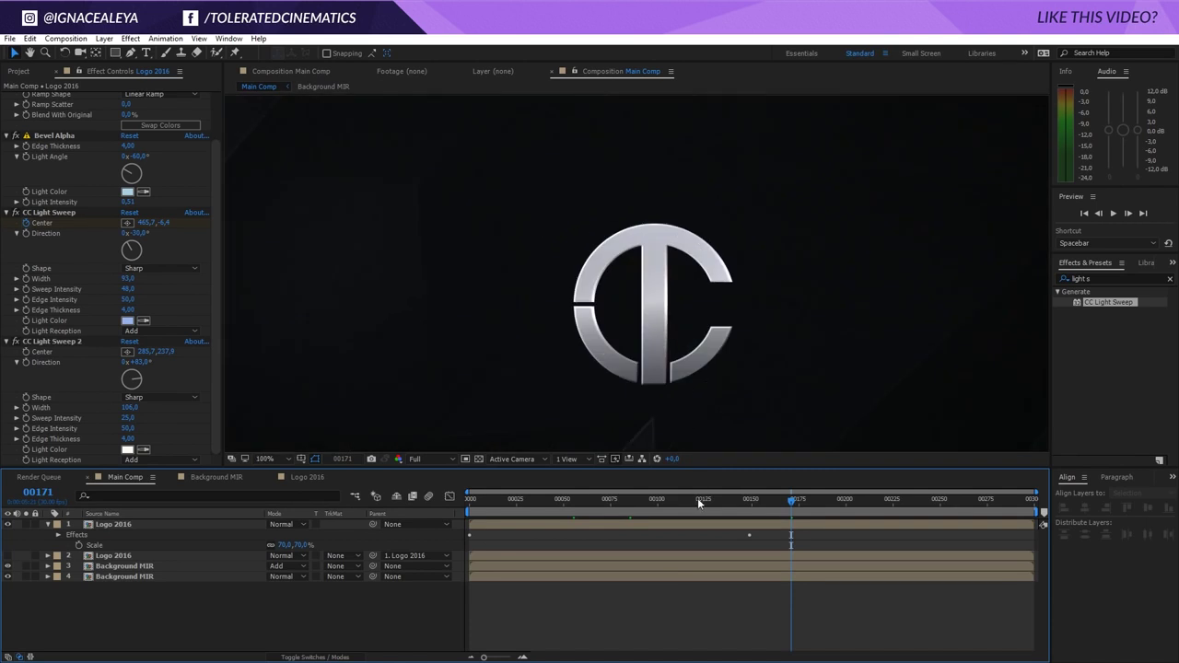
left_click_drag(697, 497, 749, 526)
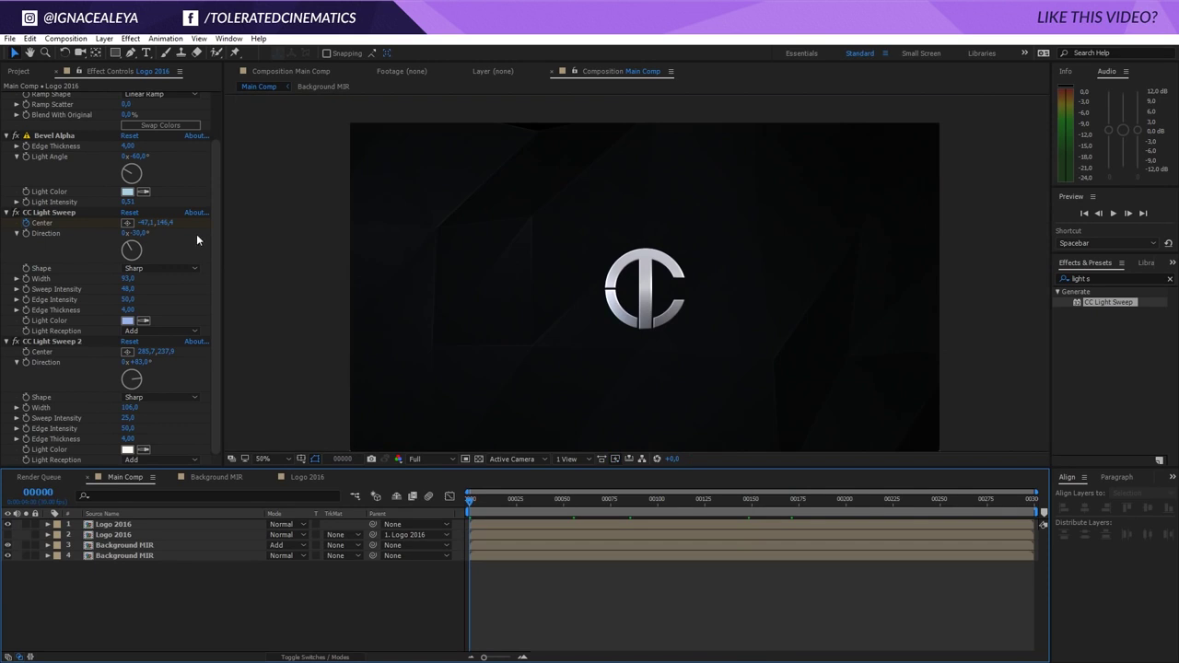
Add the text "TOLERATED CINEMATICS" in Lato Light just below the logo
left_click(145, 52)
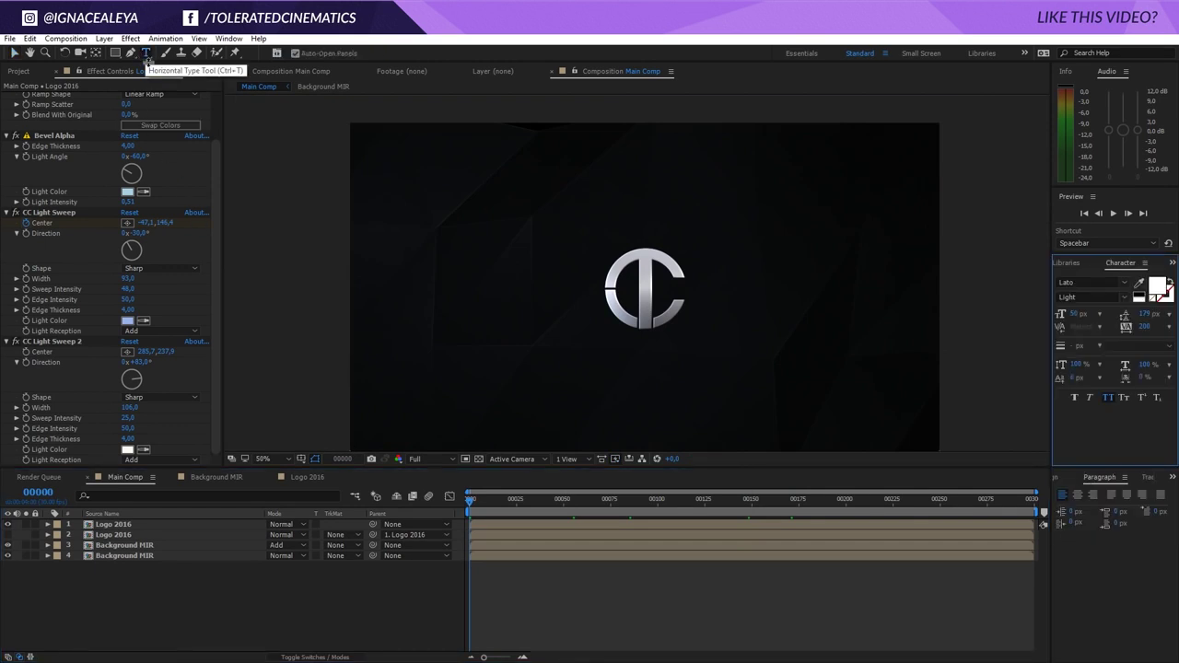
left_click(549, 356)
type("TOLERA")
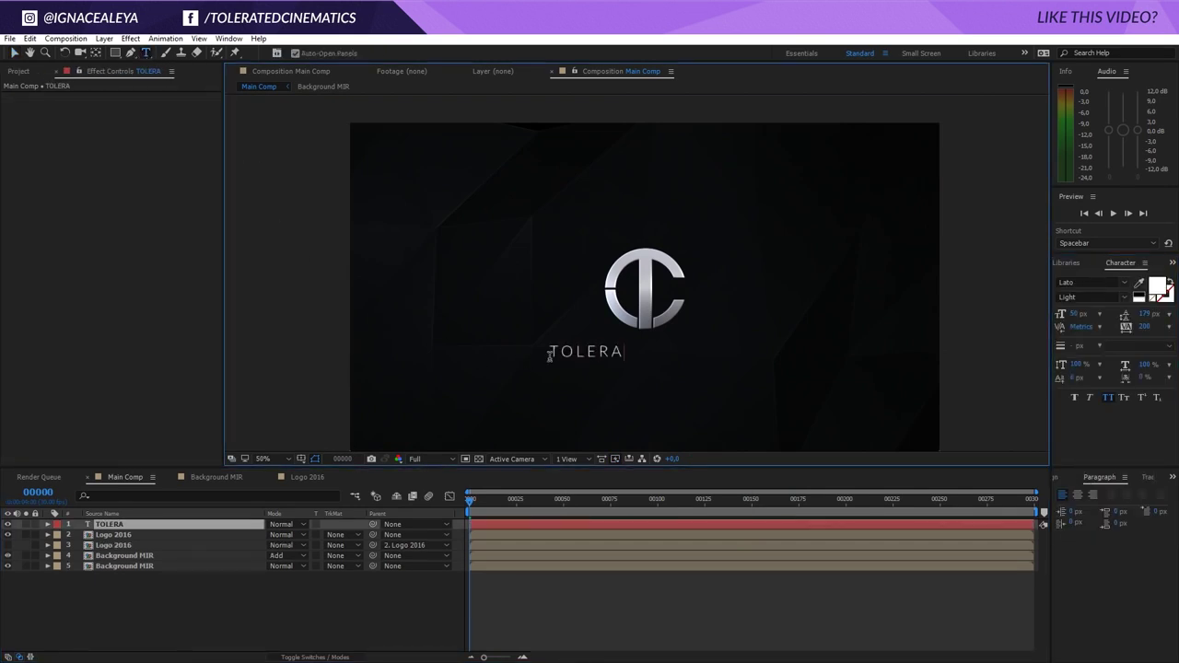
type("TED CINEMATICS")
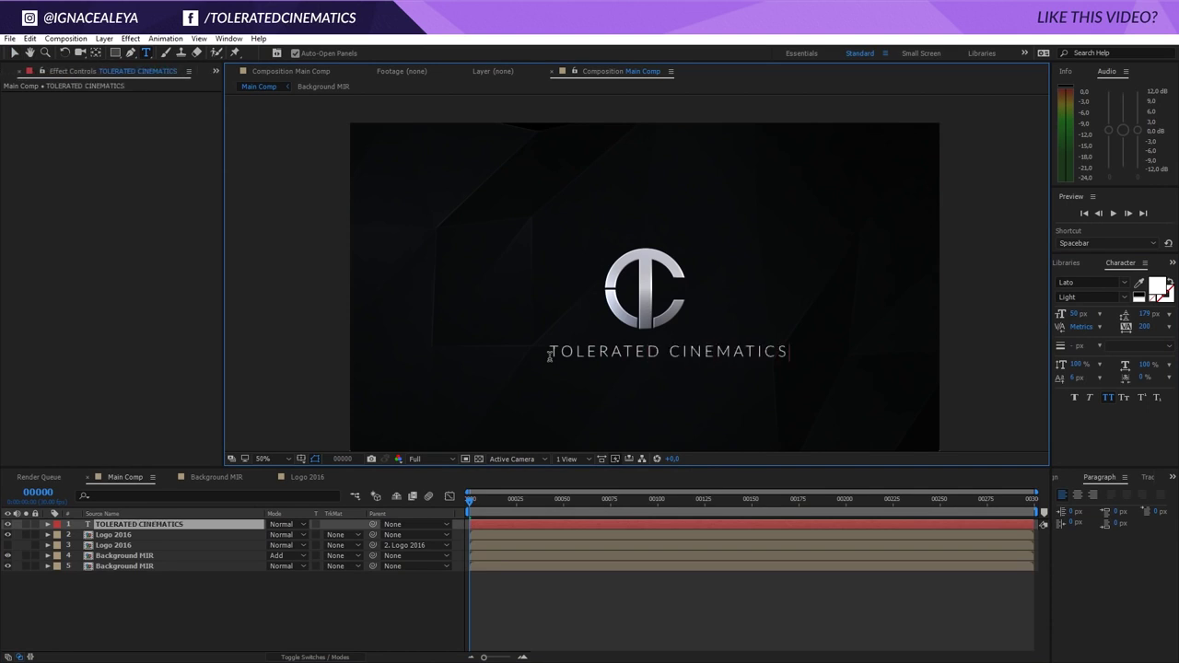
left_click(13, 53)
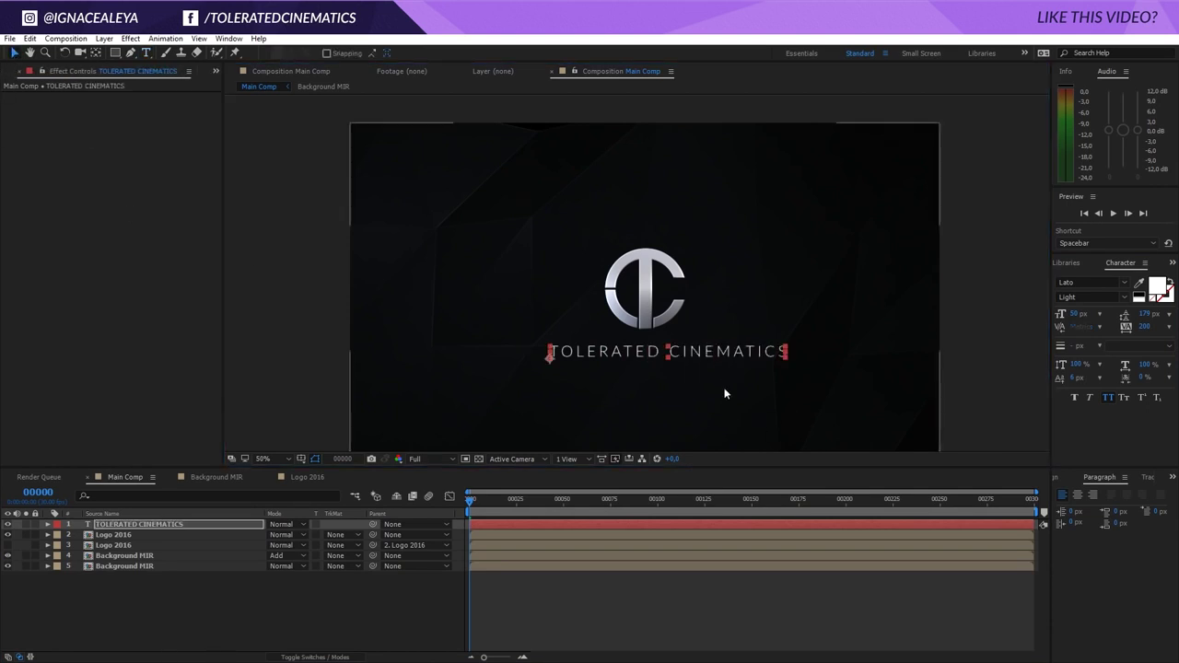
Center the text layer horizontally in the composition and check its placement under the logo
left_click(1069, 481)
left_click(1085, 507)
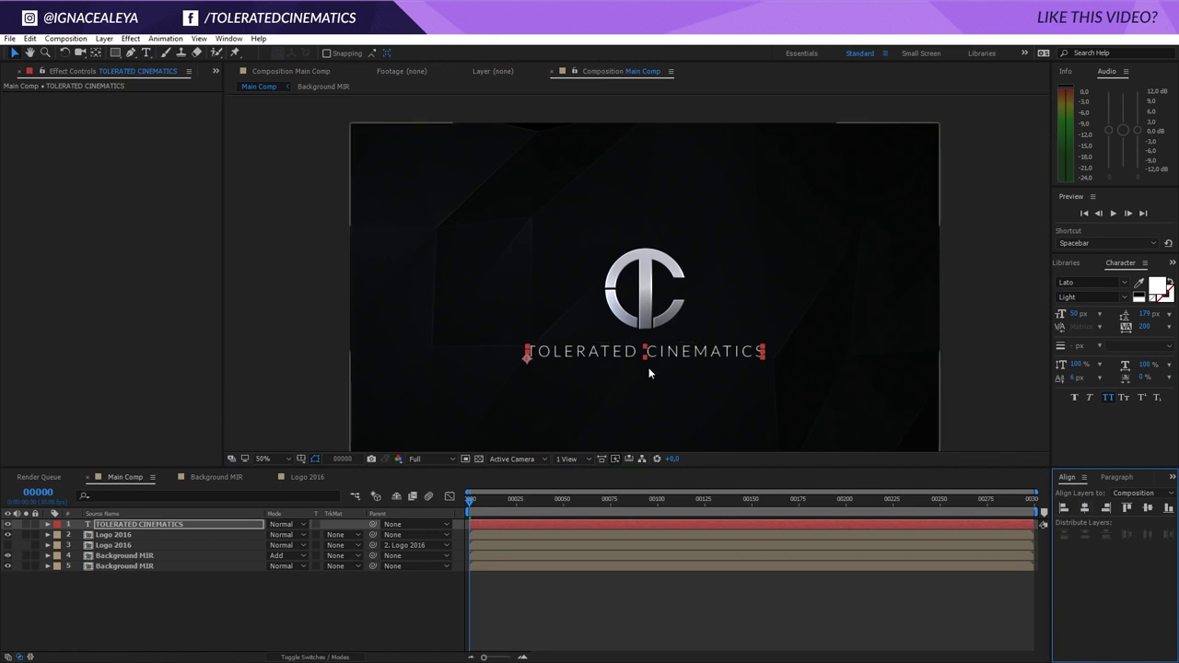
key("comma")
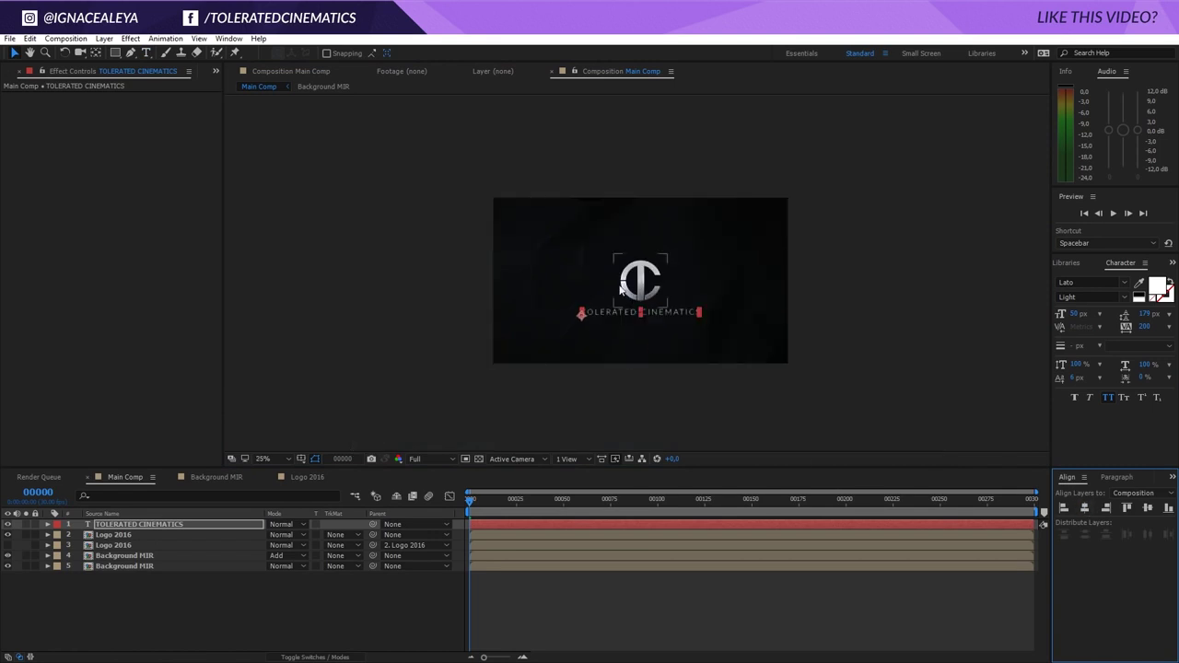
key("period")
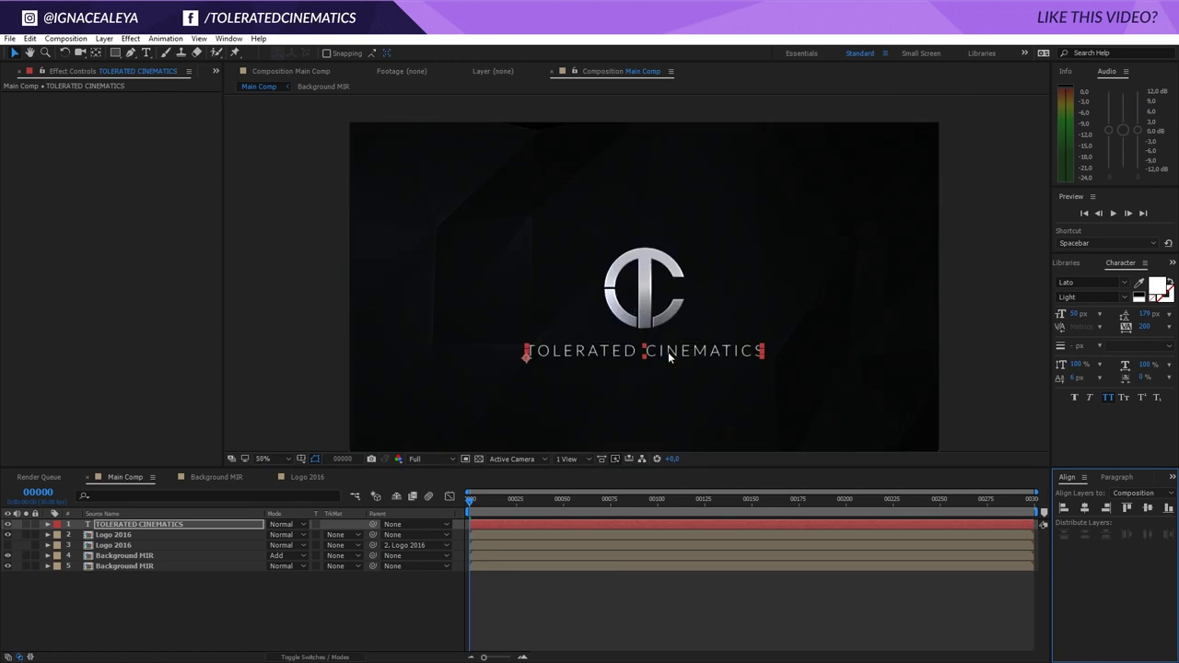
key("comma")
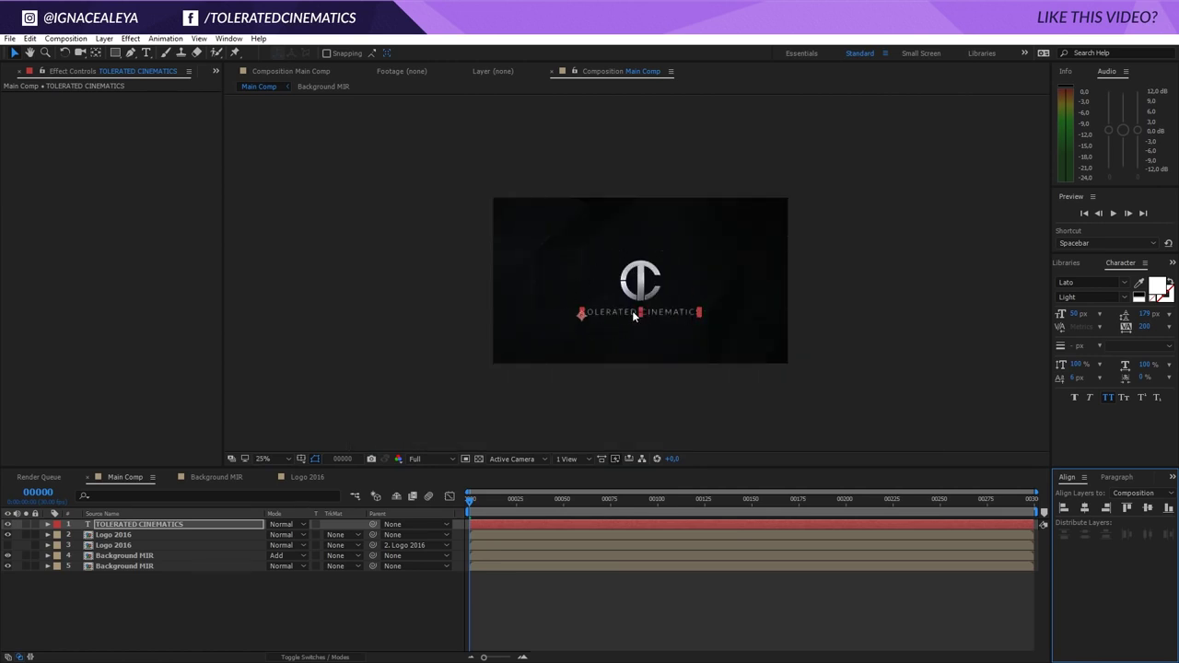
Parent the TOLERATED CINEMATICS text layer to the lower Logo 2016 layer and set the text's Opacity to 0%
left_click(218, 525)
key("period")
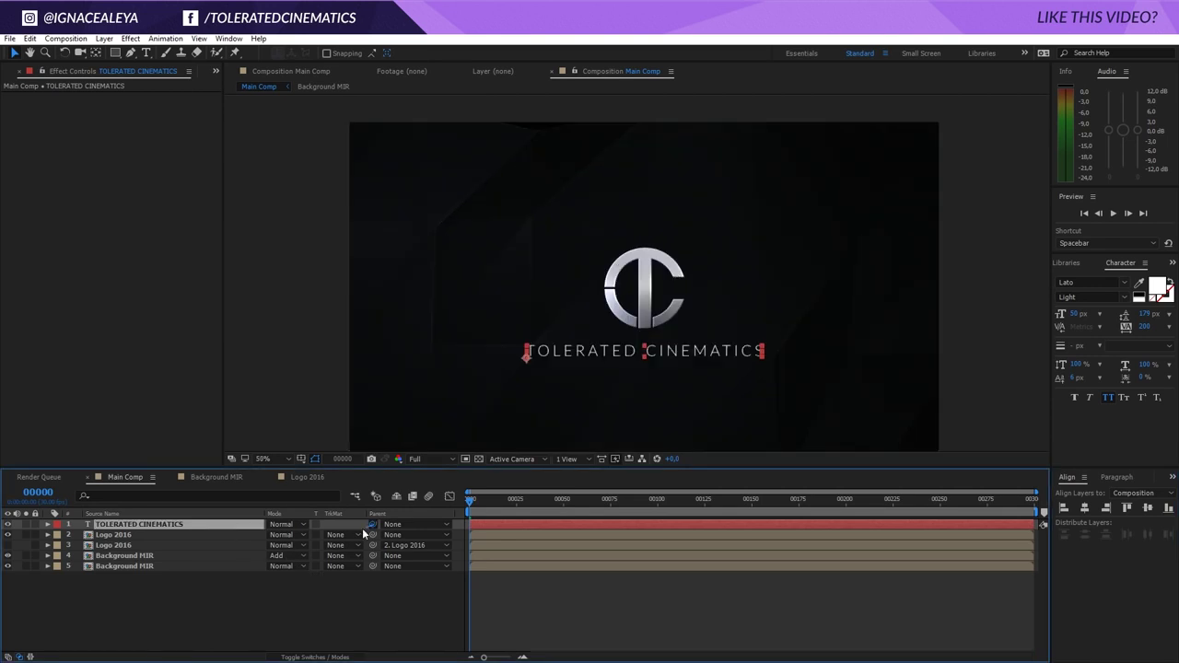
left_click_drag(373, 524, 128, 550)
key("t")
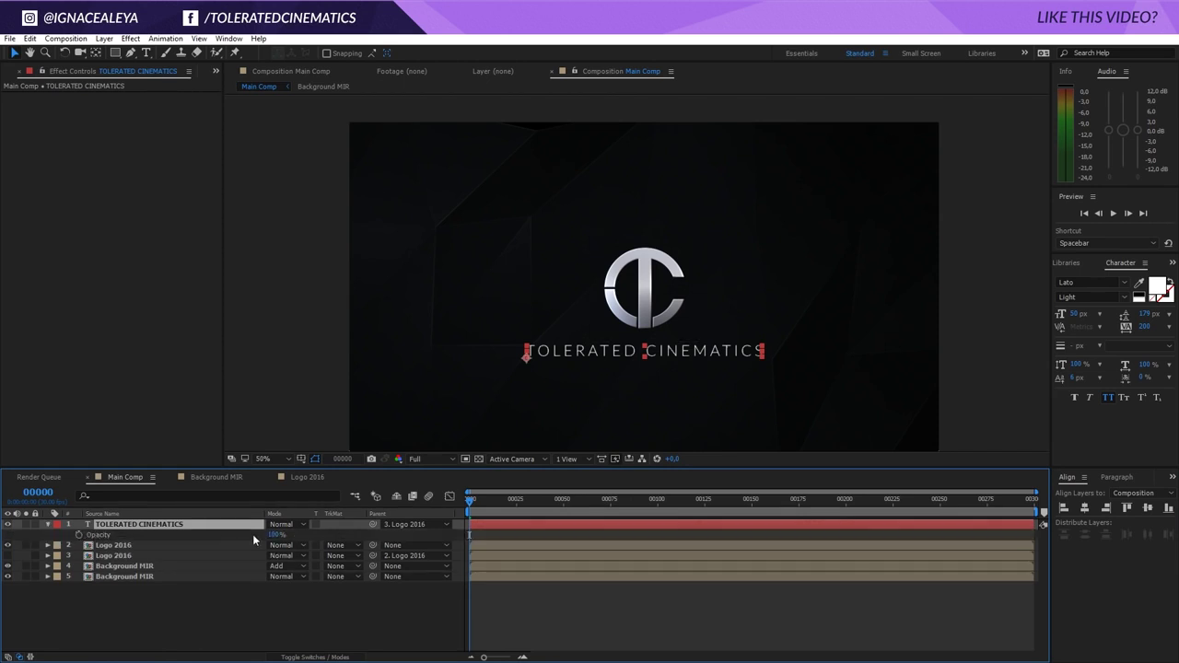
left_click(276, 535)
type("0")
key("Return")
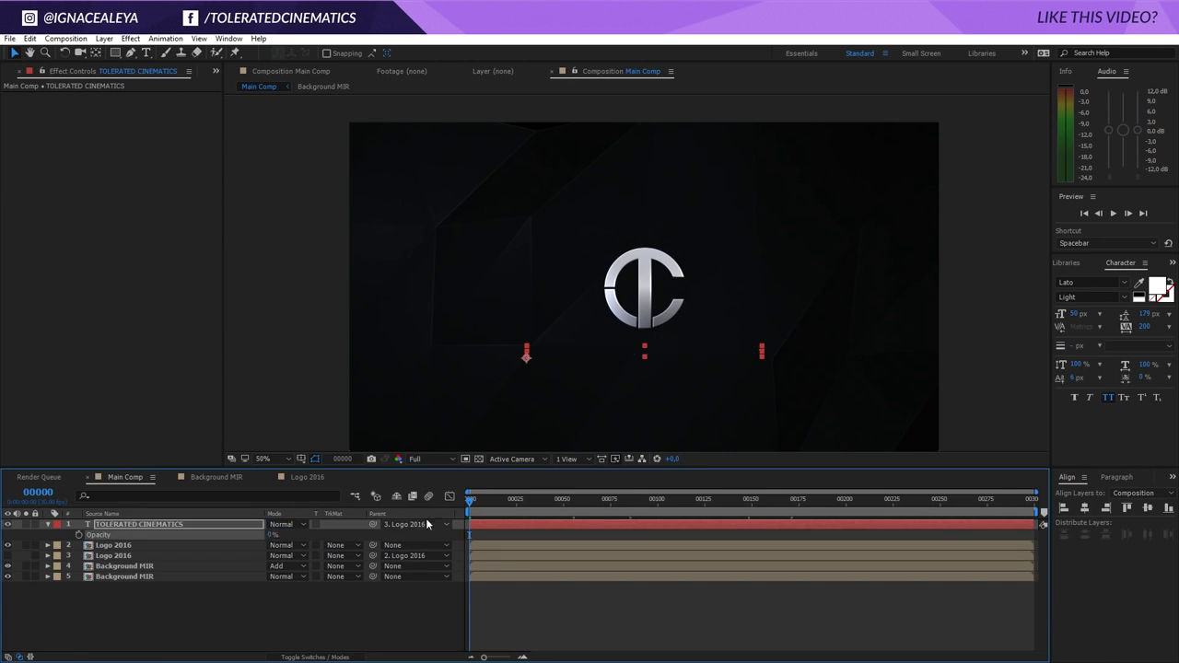
Keyframe the upper Logo 2016 layer's Position at frame 150, then raise the logo to 960, 447 at frame 170
left_click_drag(469, 520, 357, 526)
left_click_drag(470, 521, 757, 529)
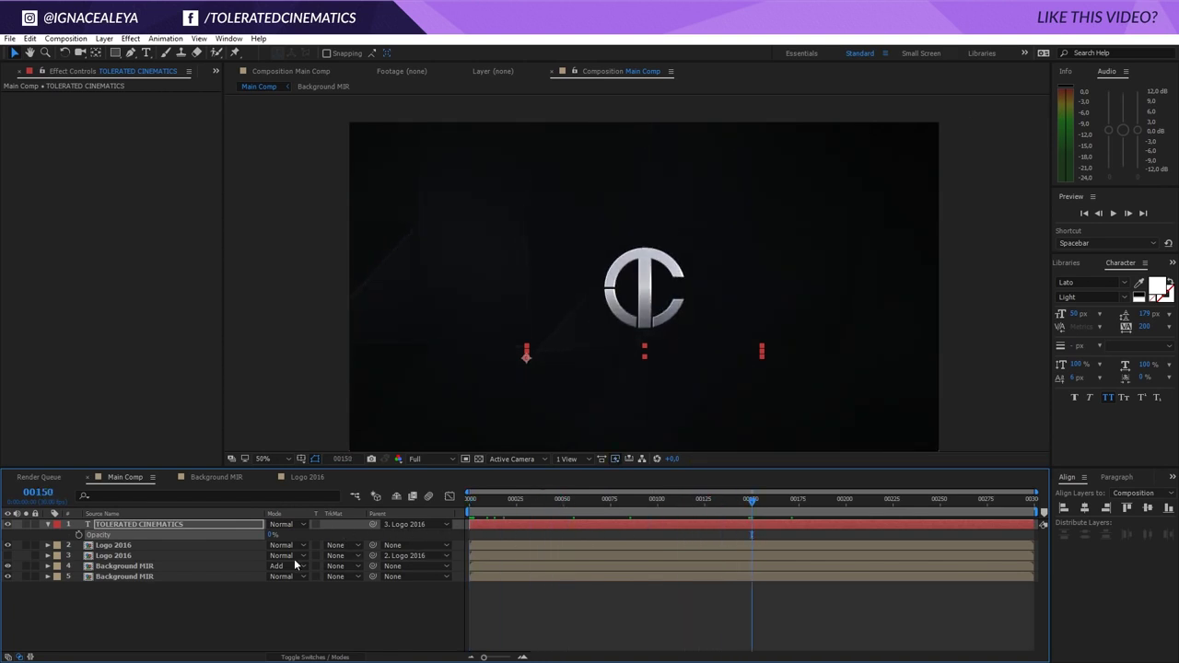
left_click(92, 557)
left_click(104, 547)
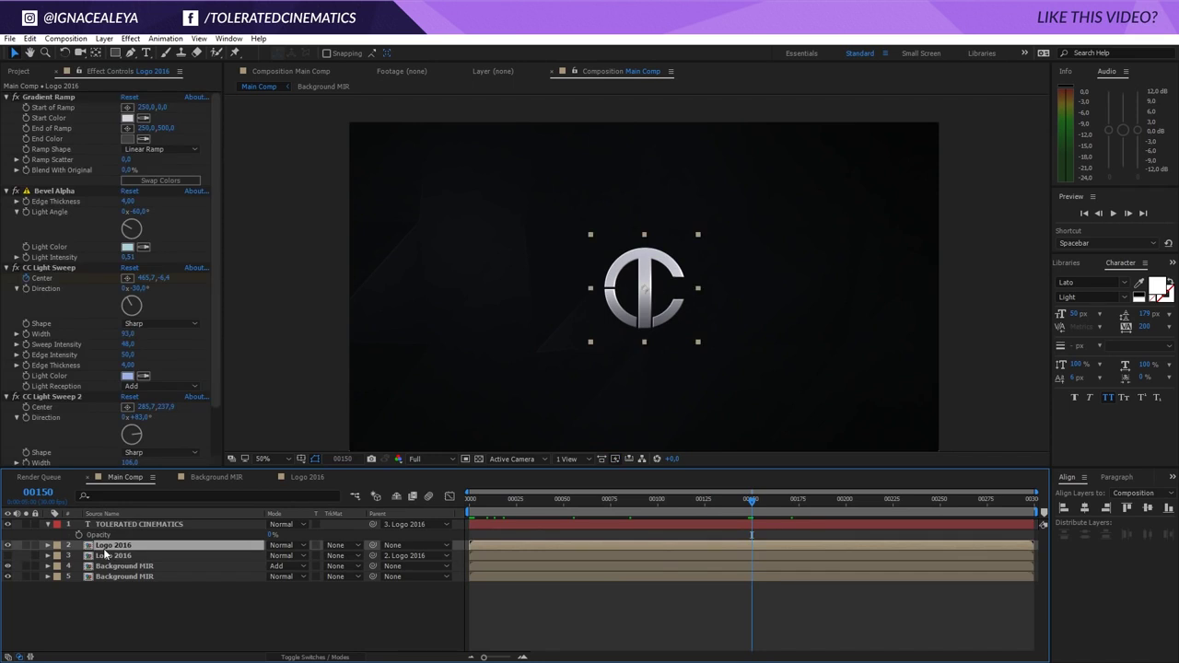
key("p")
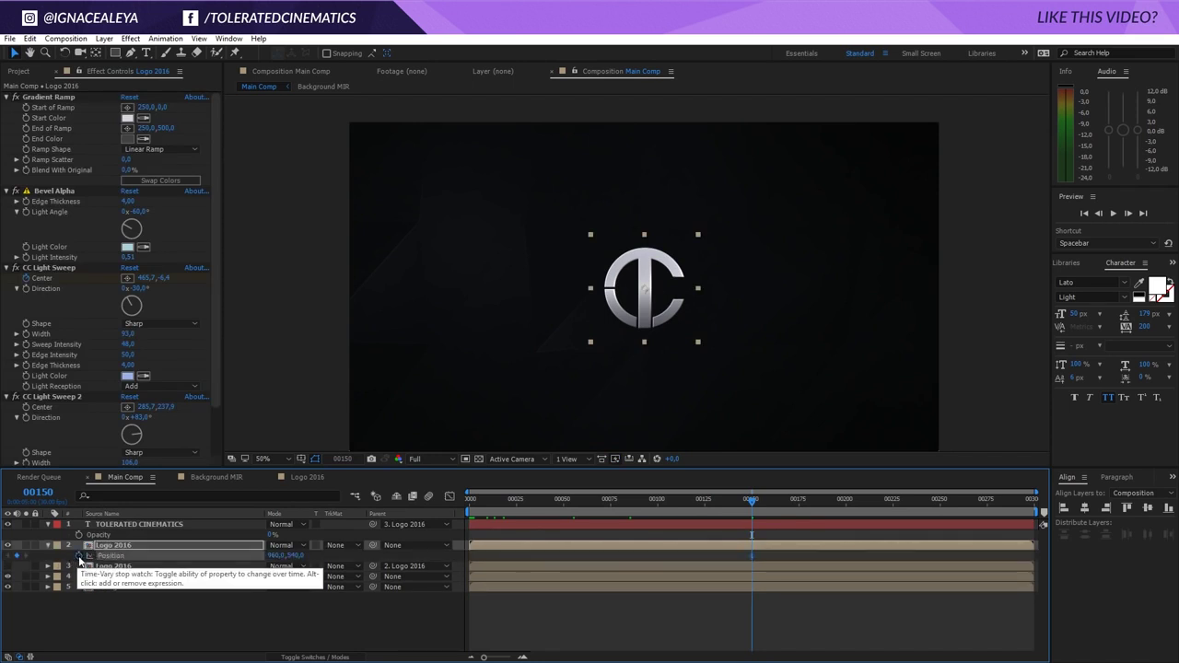
left_click(79, 556)
key("shift+Page_Down")
key("shift+Page_Down")
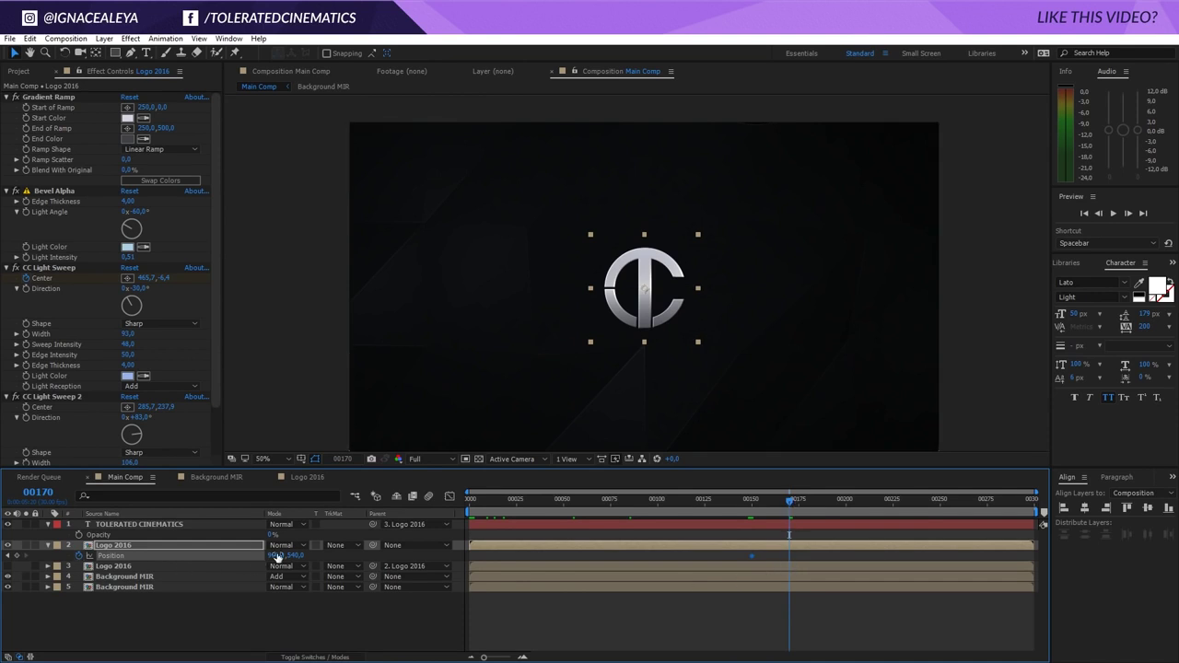
left_click_drag(297, 556, 239, 556)
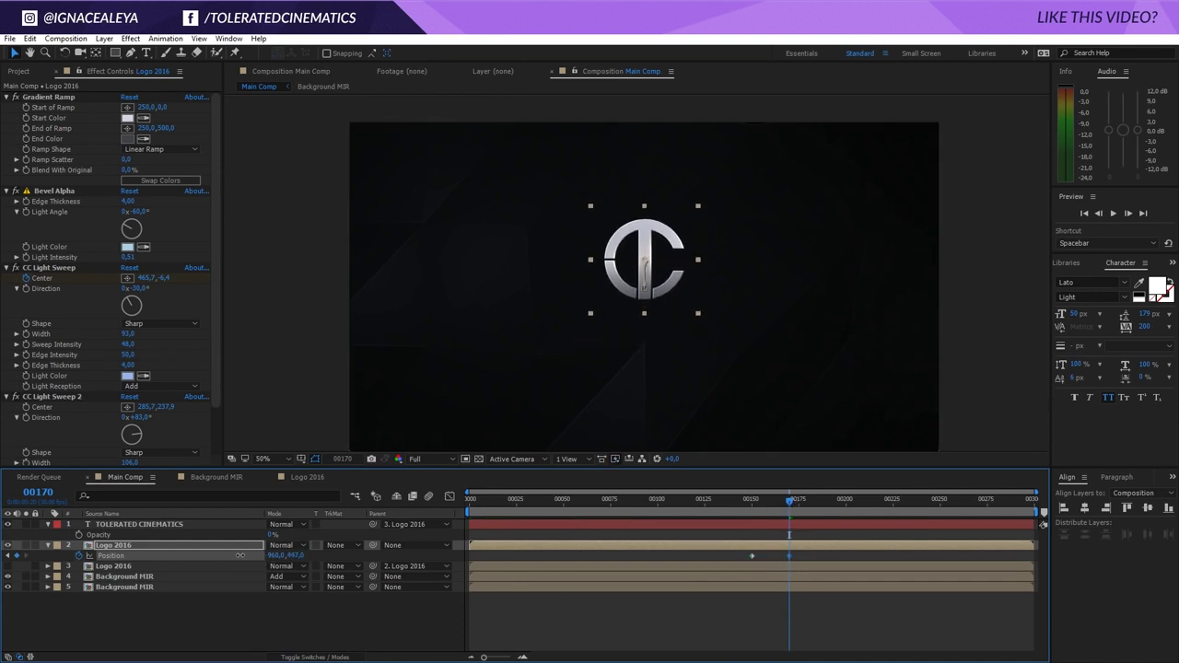
Keyframe the text layer's Opacity from 0% at frame 150 to 100% at frame 170
left_click(79, 535)
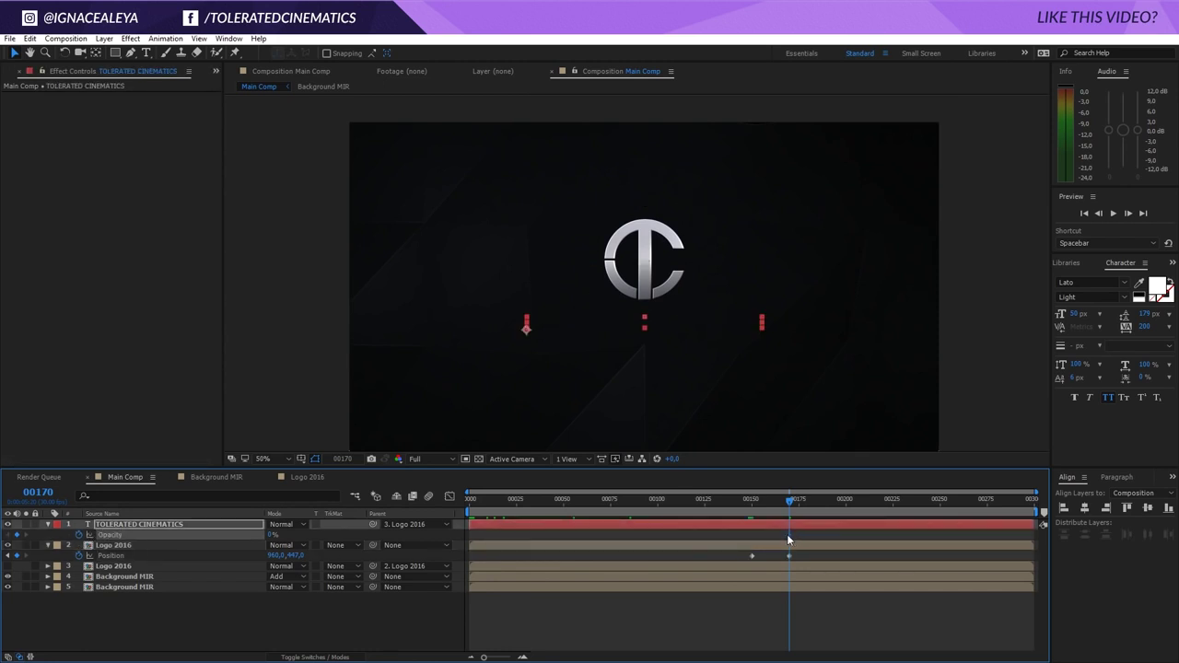
left_click(752, 552)
left_click(269, 535)
type("100")
key("Return")
scroll(765, 387, "down", 2)
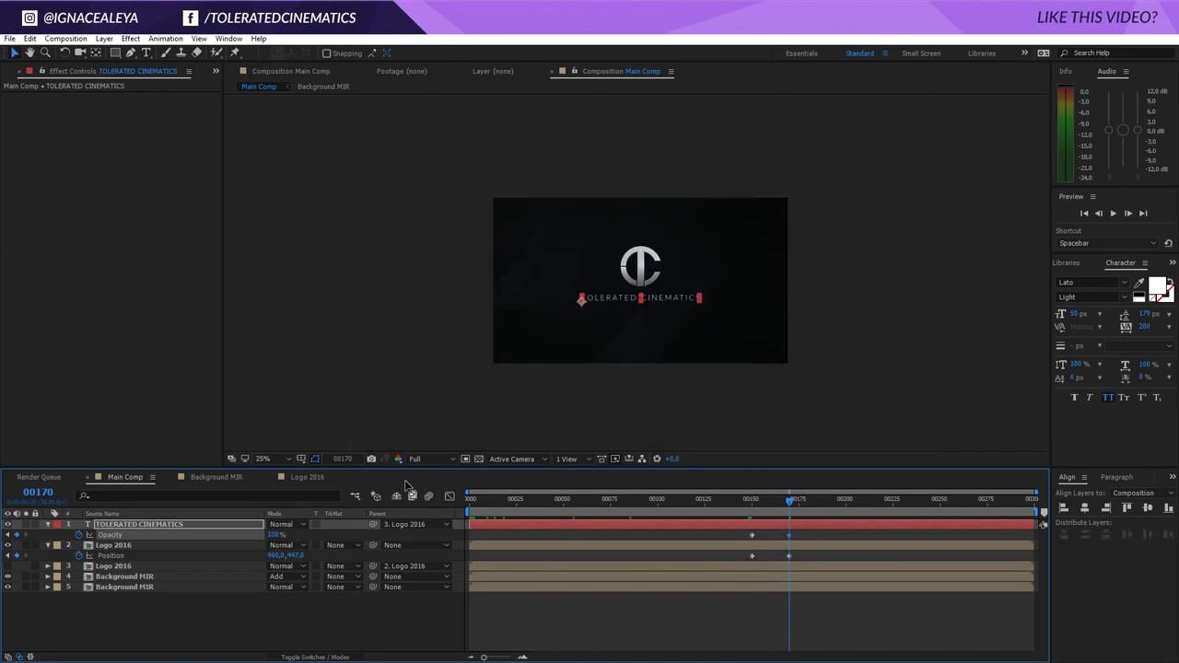
Lower the upper Logo 2016 layer's Position at frame 170 to 960, 494 and scrub through the title reveal
left_click_drag(295, 555, 323, 556)
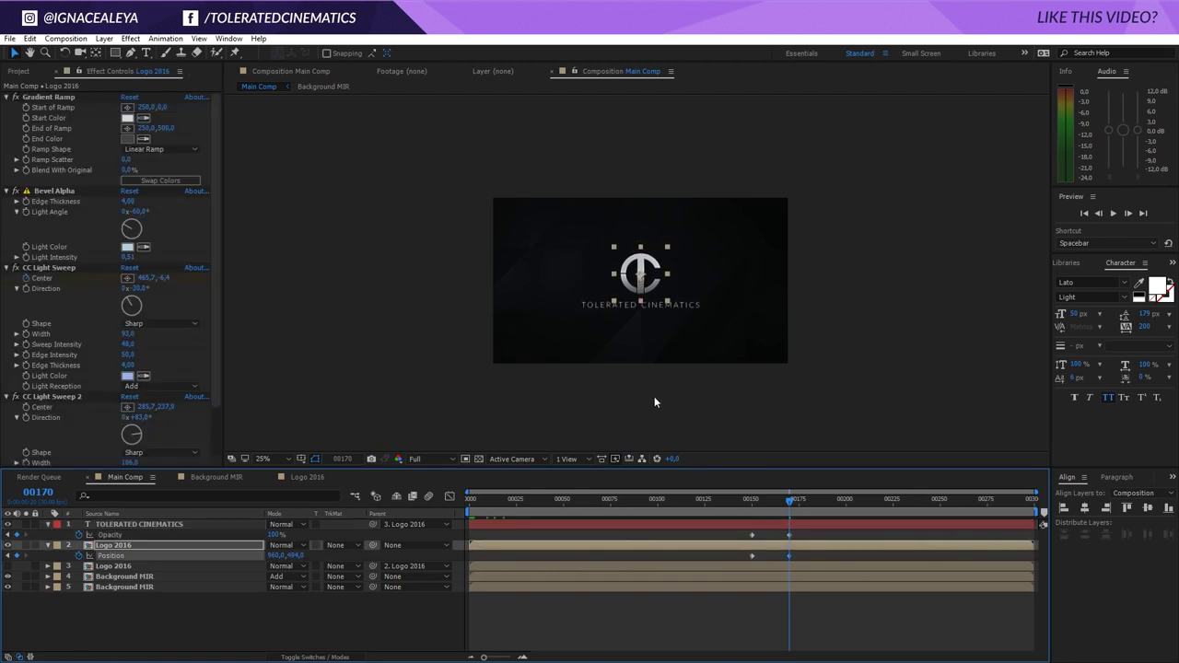
scroll(632, 385, "up", 1)
left_click(762, 555)
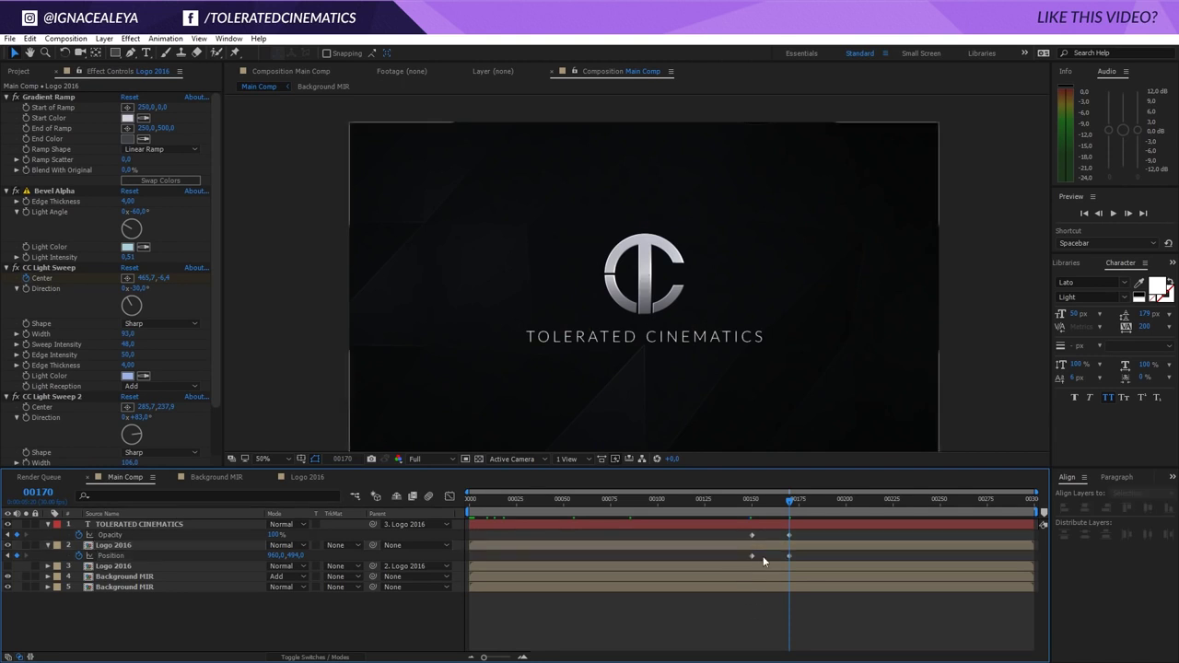
left_click_drag(763, 503, 791, 547)
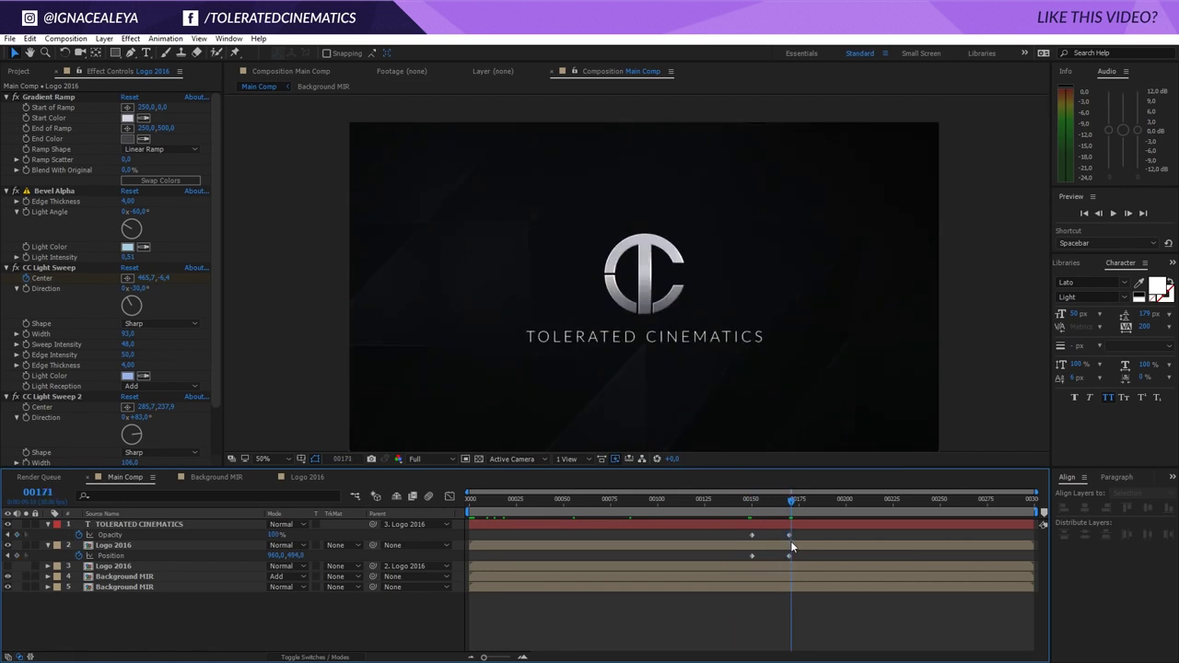
Add Opacity keyframes to both Logo 2016 layers at frame 150
left_click(753, 508)
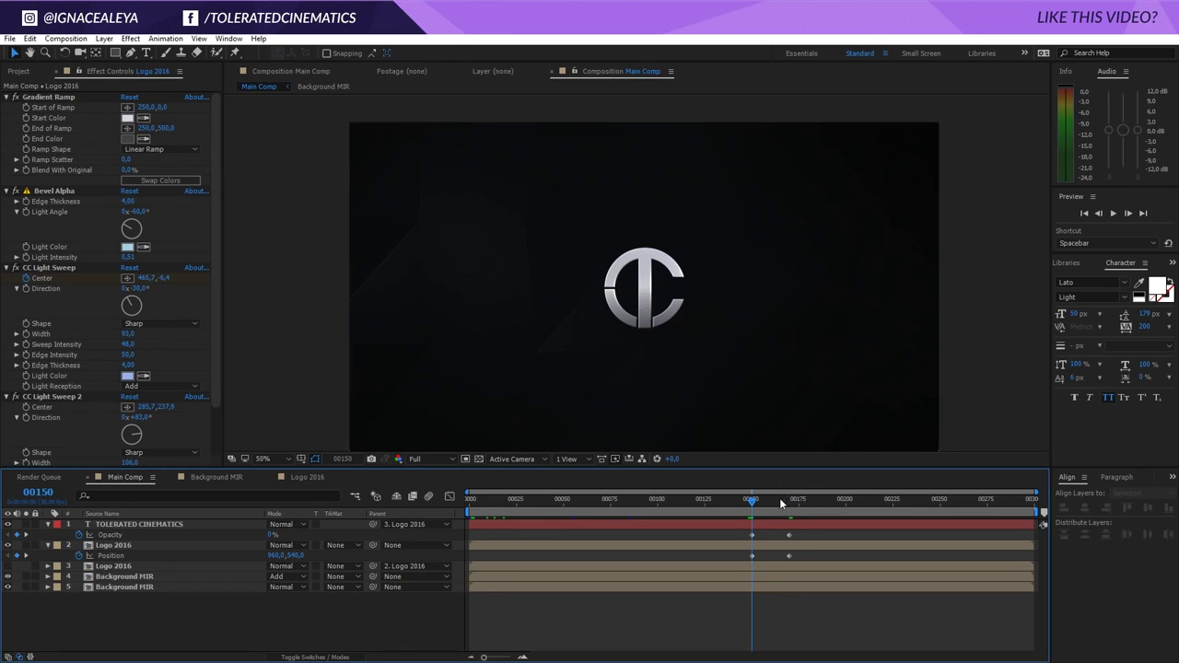
left_click(118, 545)
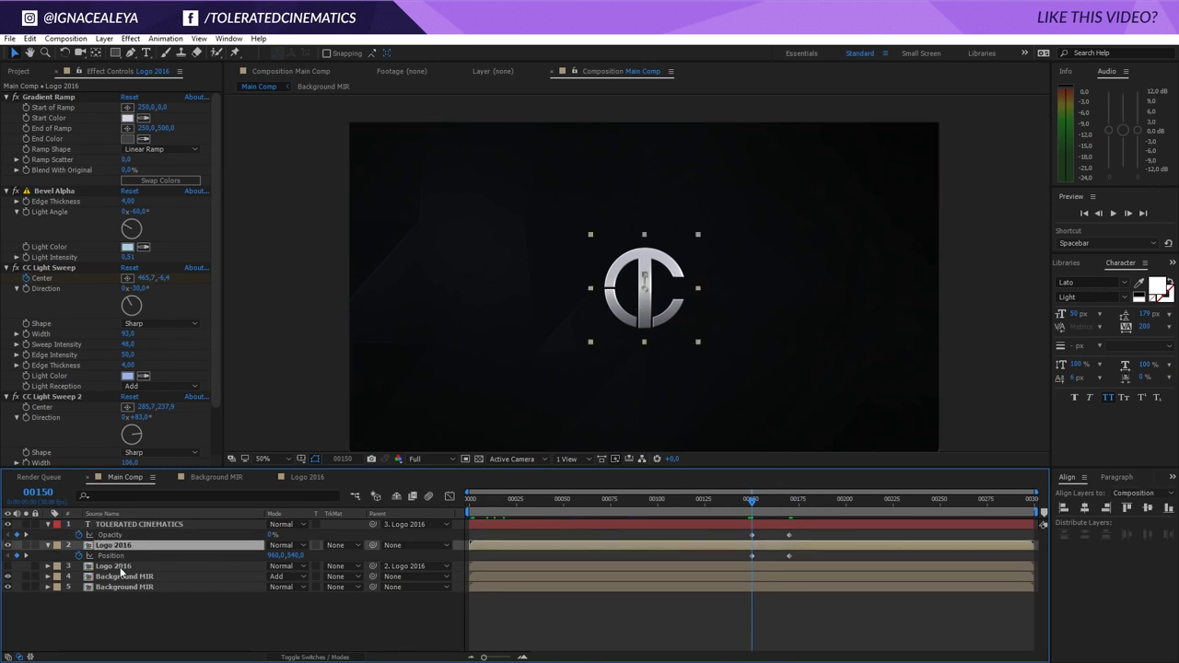
left_click(120, 566, "ctrl")
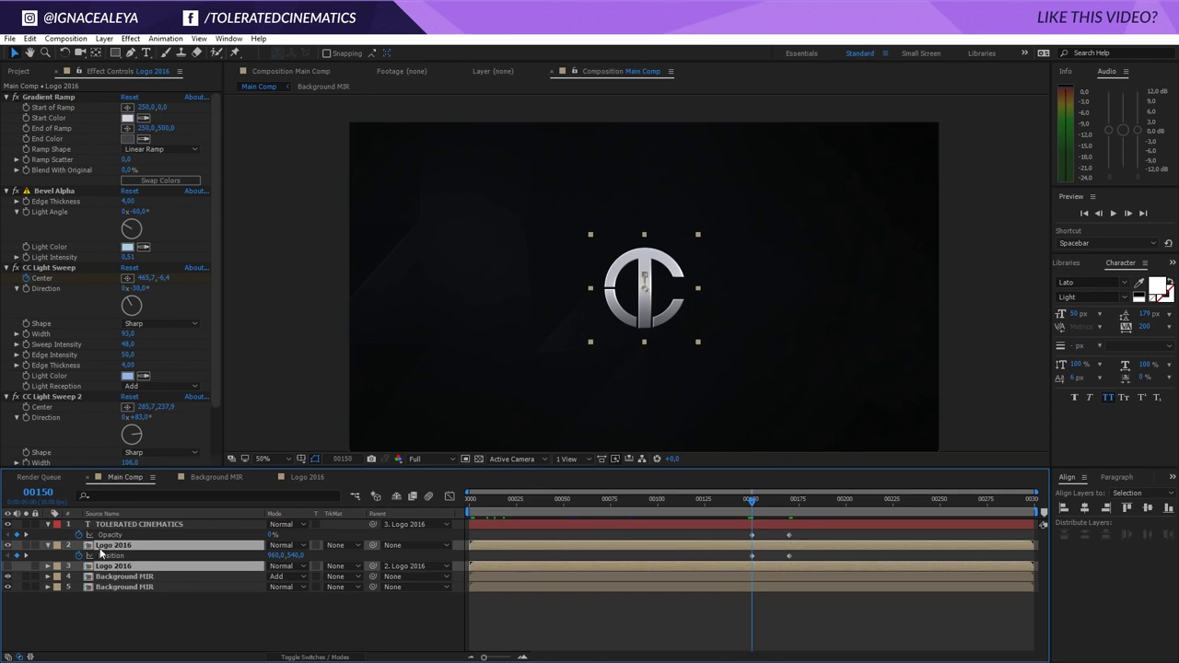
key("t")
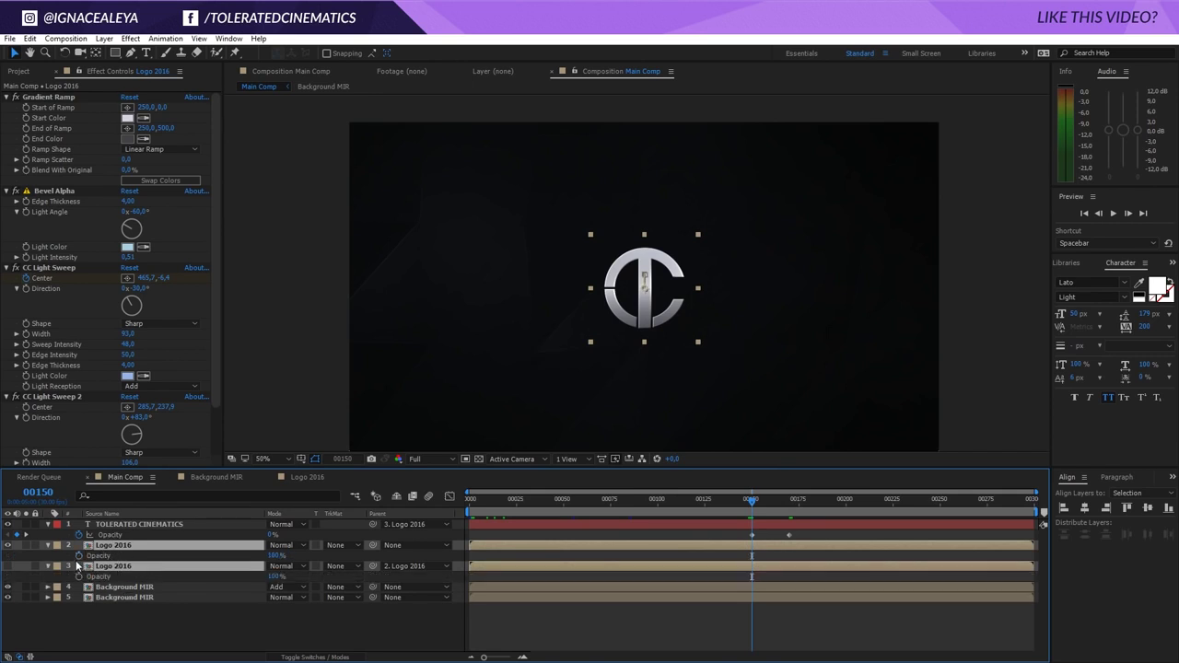
left_click(79, 555)
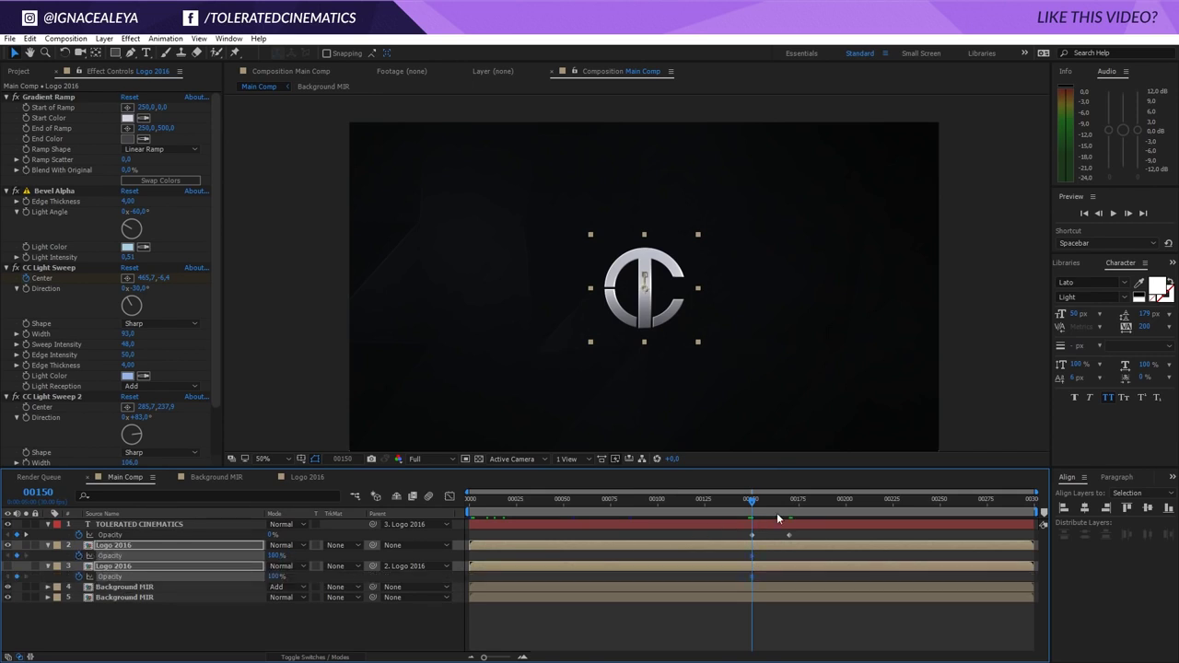
left_click(768, 558)
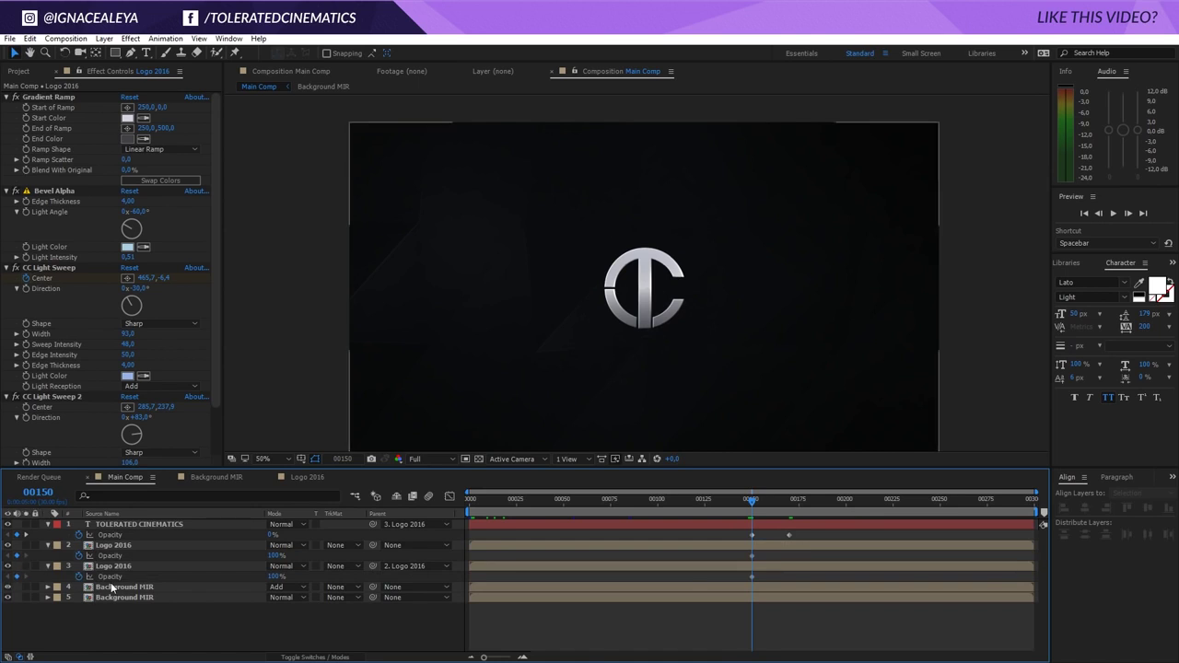
Set the lower Logo 2016 layer's Opacity to 0% at frame 150
left_click(276, 575)
type("0")
key("Return")
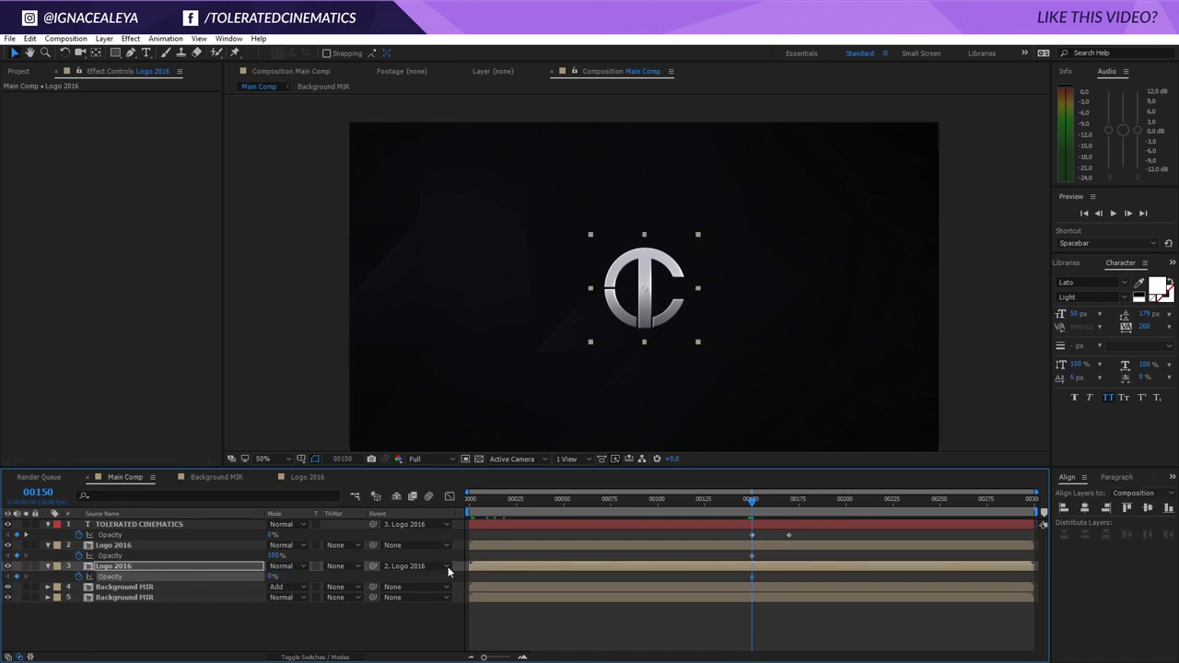
At frame 170, keyframe Opacity at 0% on the upper Logo 2016 layer and 100% on the lower one
left_click(785, 502)
left_click_drag(786, 504, 789, 505)
left_click(277, 555)
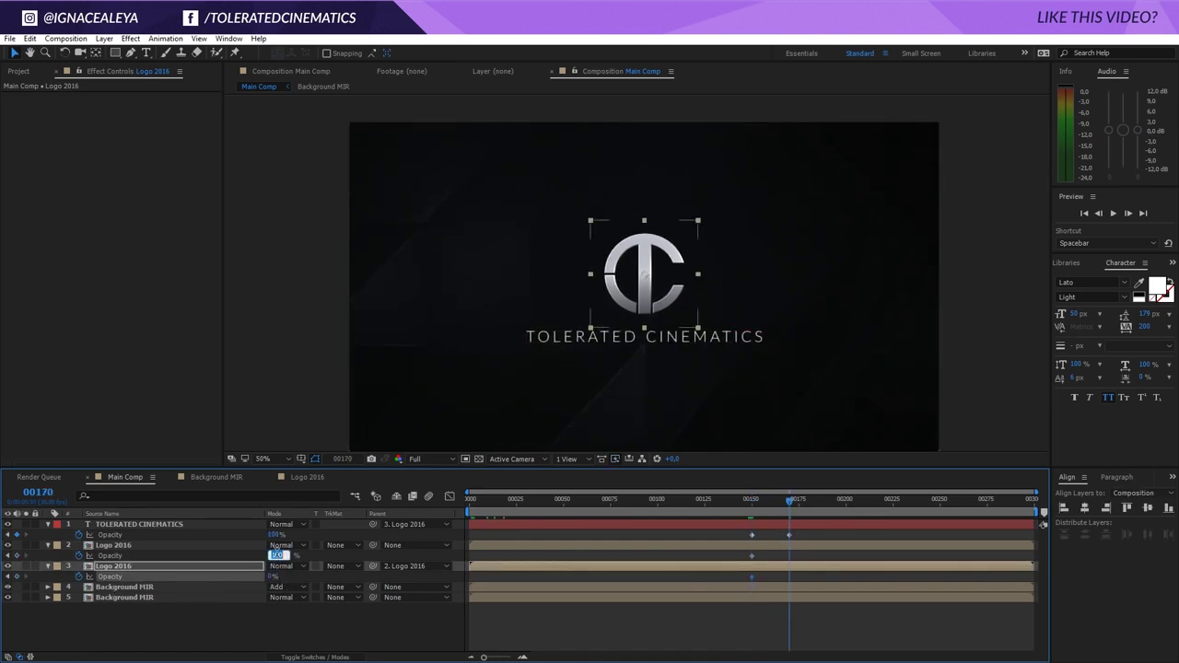
type("0")
key("Return")
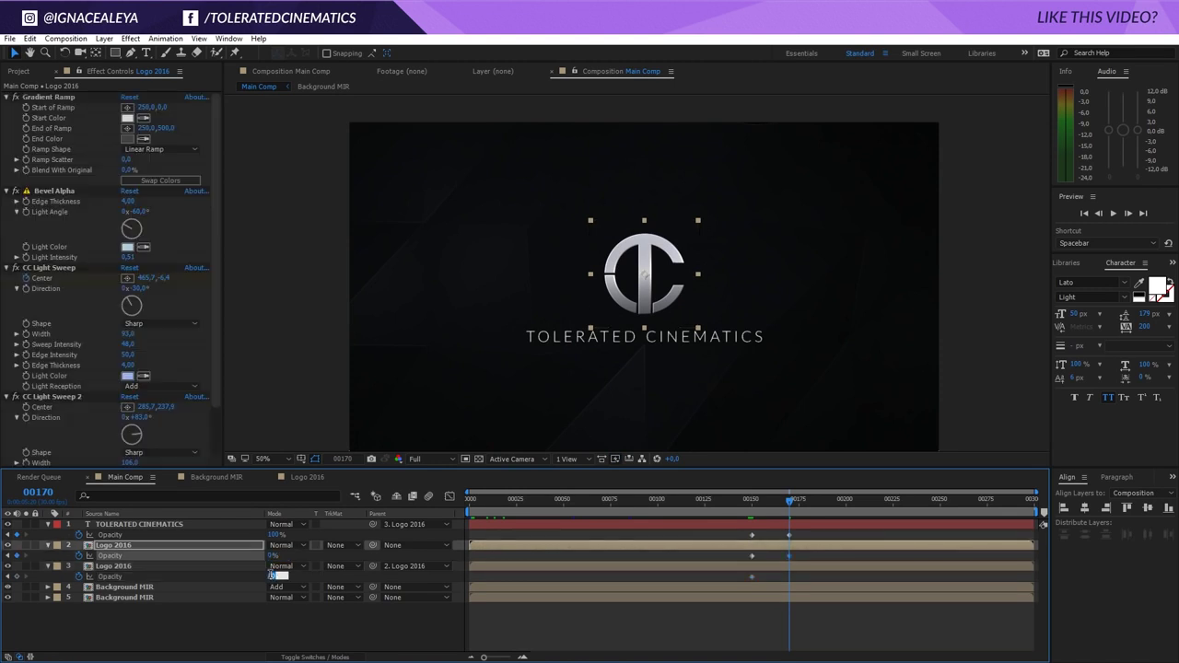
left_click(275, 575)
type("100")
key("Return")
left_click(690, 607)
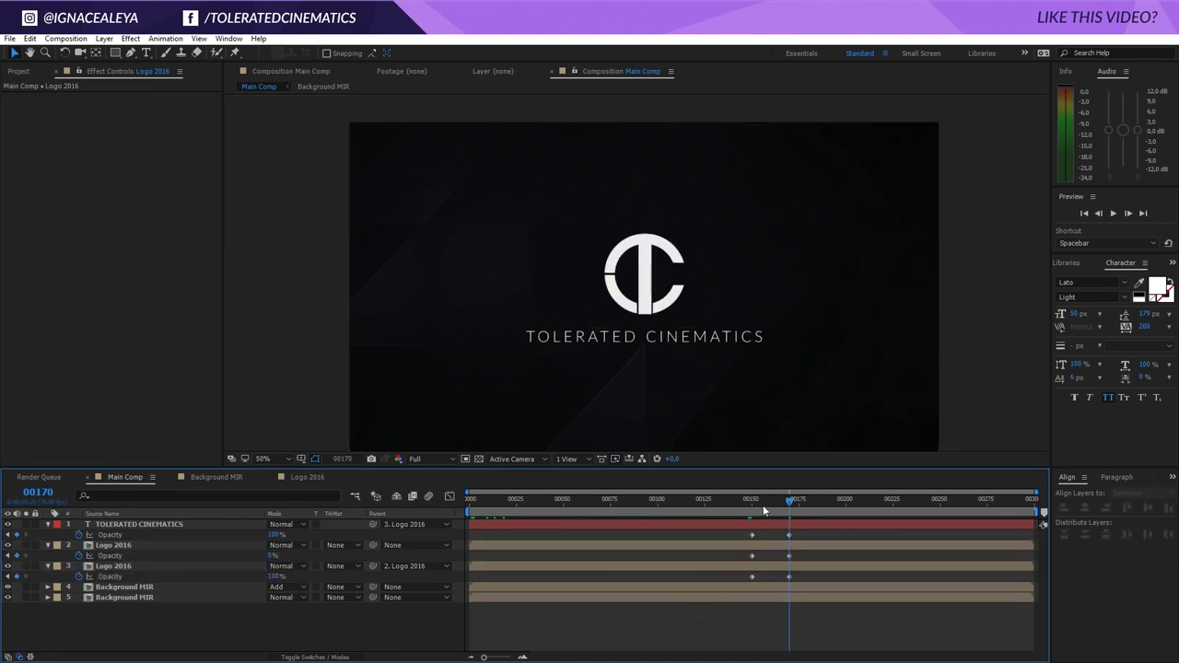
Copy the upper Logo 2016 layer's Opacity keyframes onto both Background MIR layers, starting at frame 150
left_click_drag(789, 502, 786, 533)
left_click(751, 503)
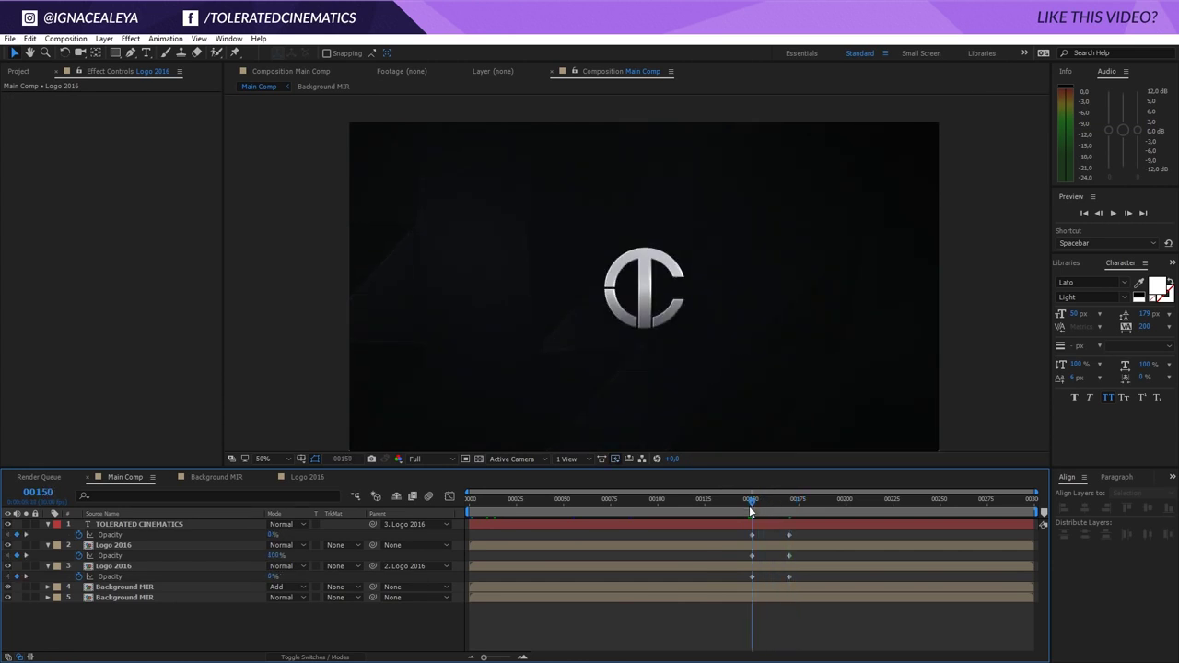
left_click(748, 558)
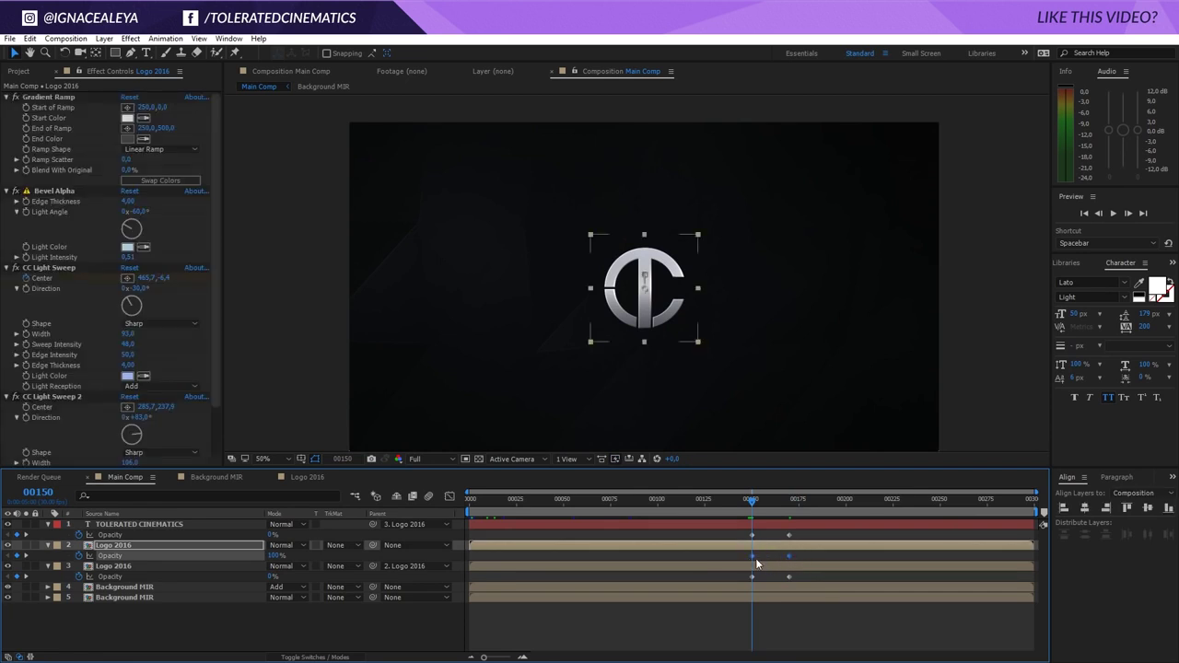
left_click(742, 595)
left_click(750, 587)
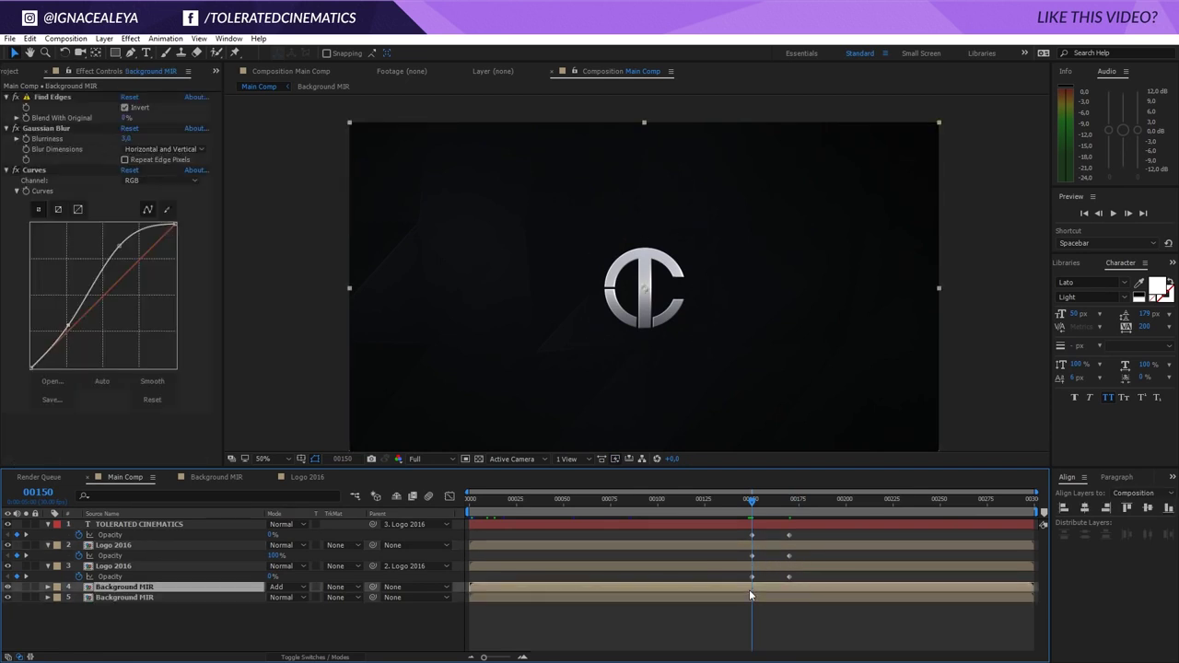
left_click(751, 598)
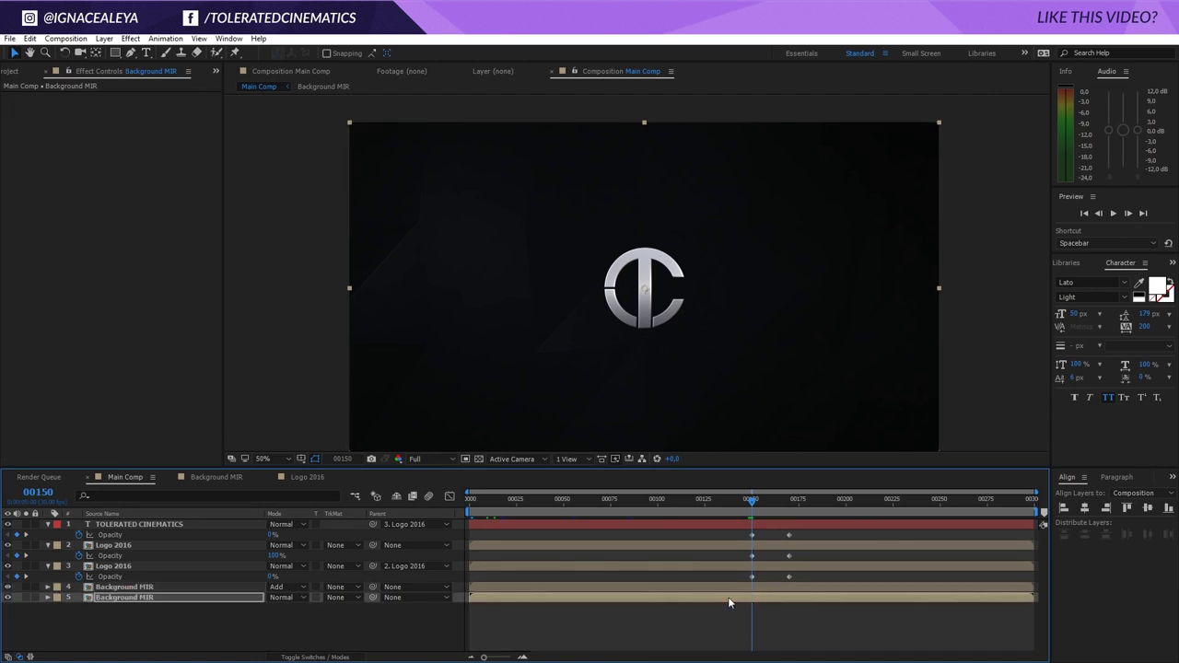
Create a comp-sized near-black blue solid named BG and place it beneath both Background MIR layers
right_click(252, 634)
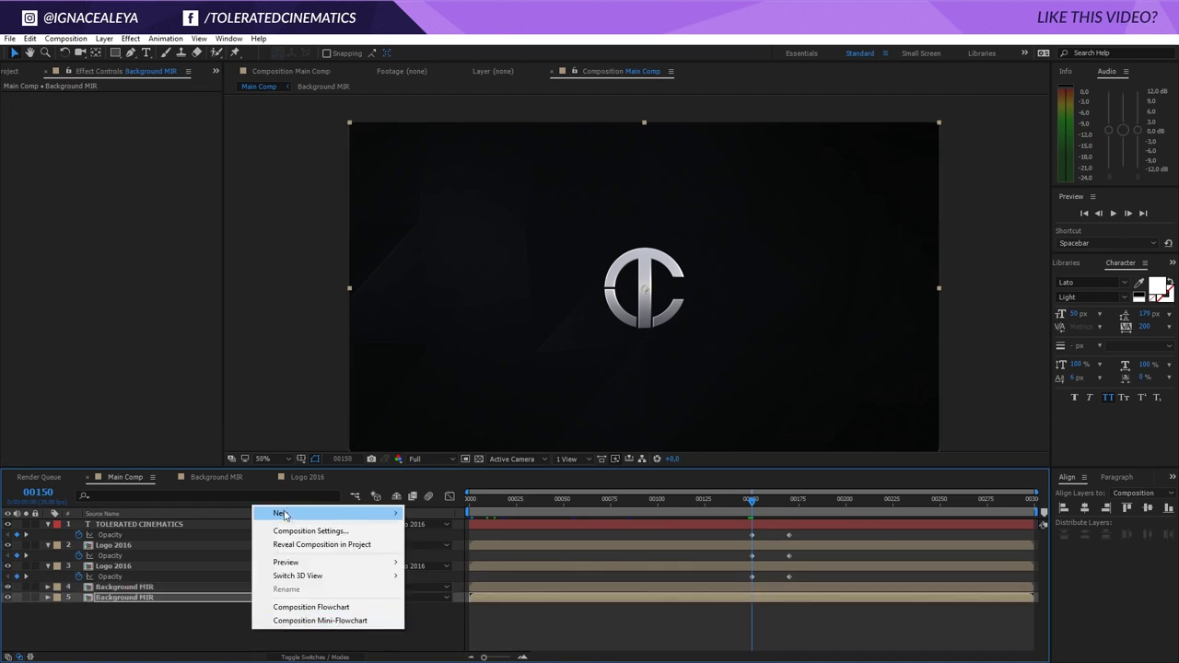
mouse_move(283, 513)
left_click(168, 549)
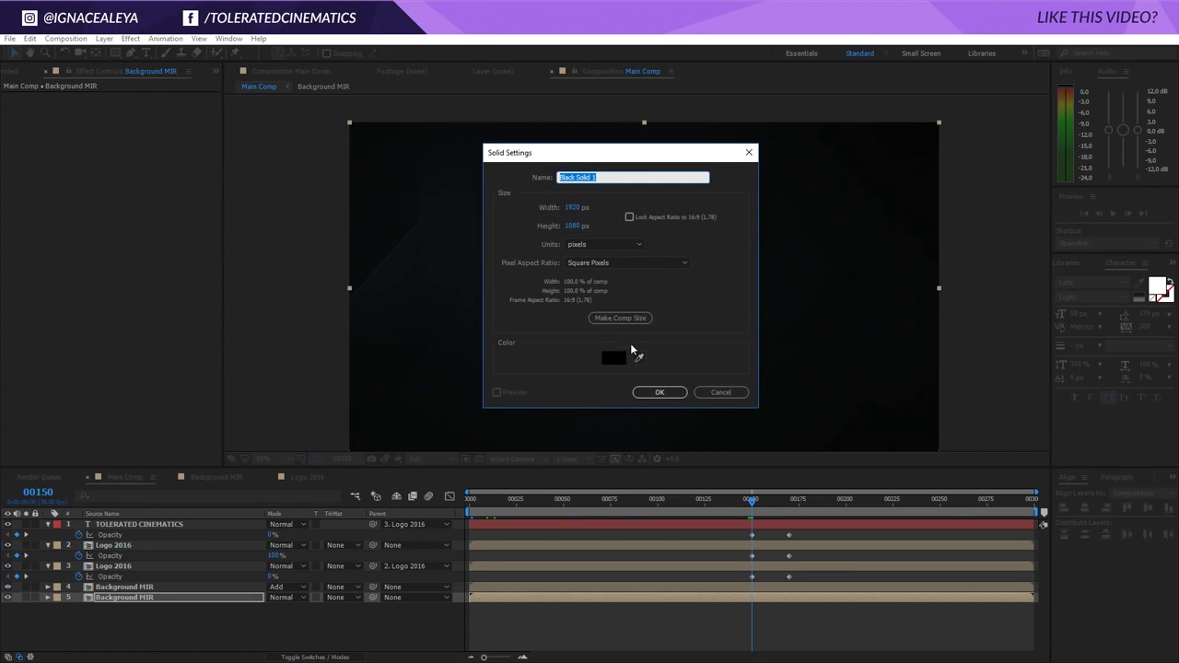
type("BG")
left_click(614, 359)
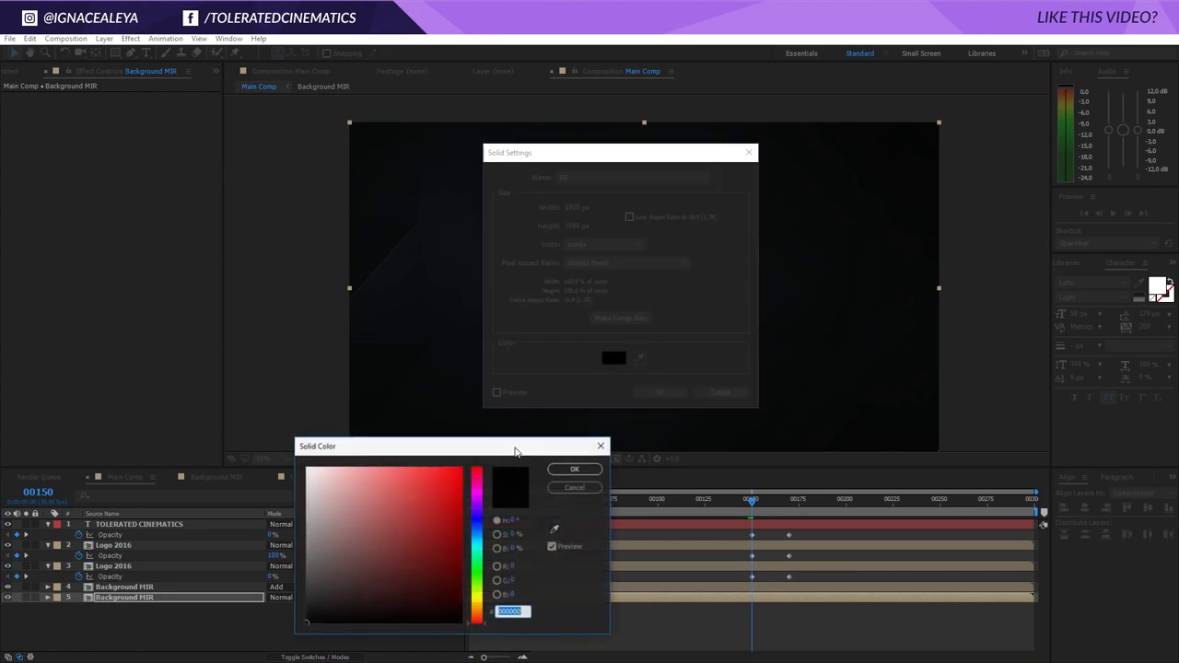
left_click(306, 612)
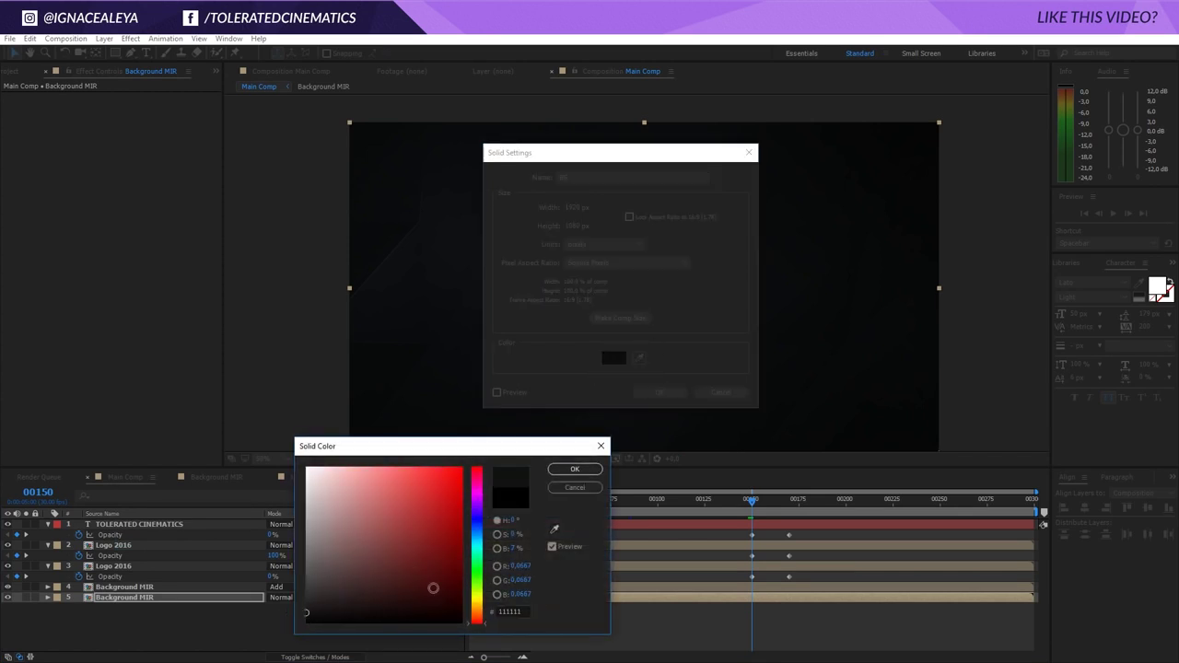
left_click(301, 617)
left_click(477, 531)
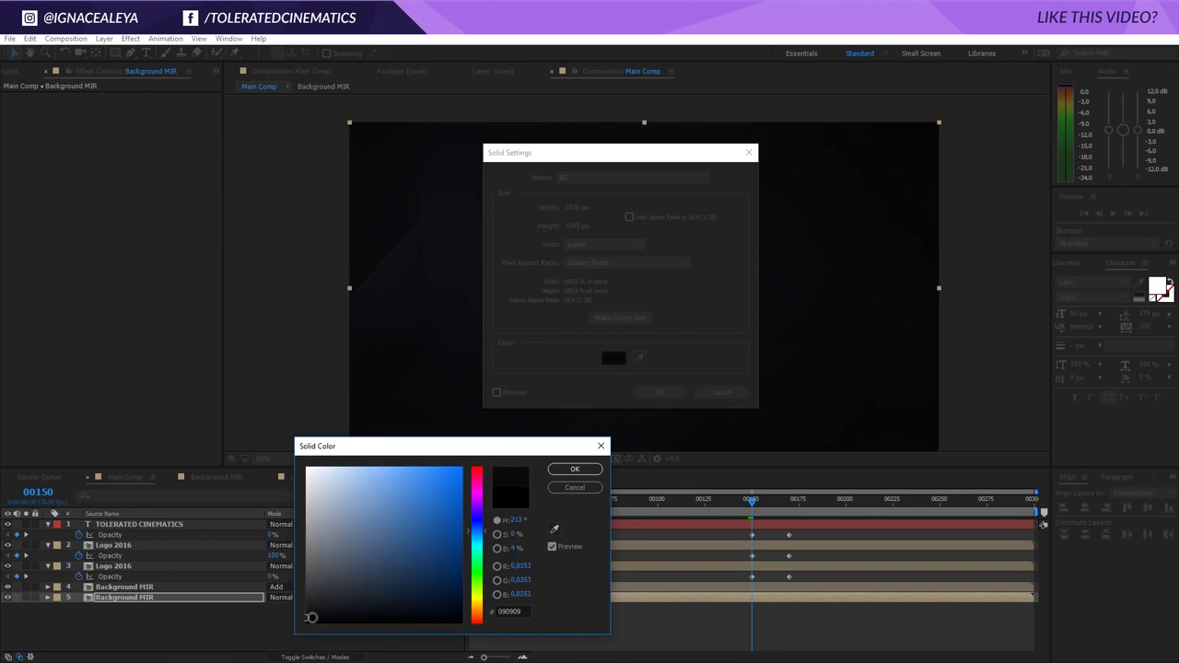
left_click(405, 575)
left_click(575, 469)
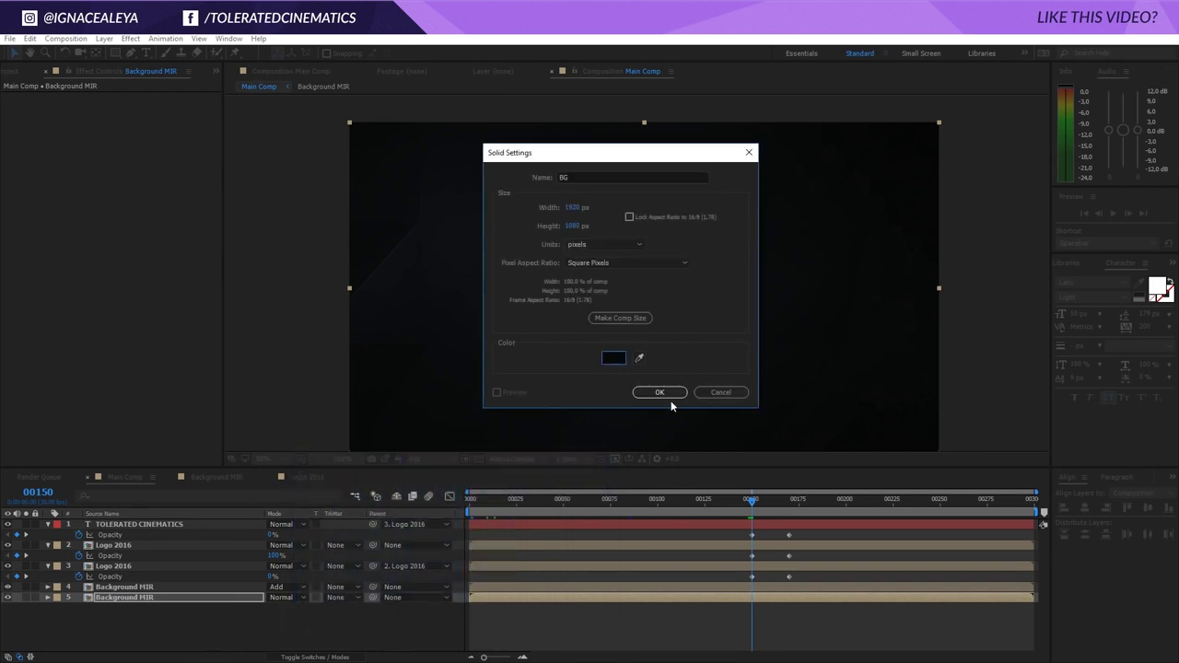
left_click(671, 402)
left_click_drag(129, 596, 133, 629)
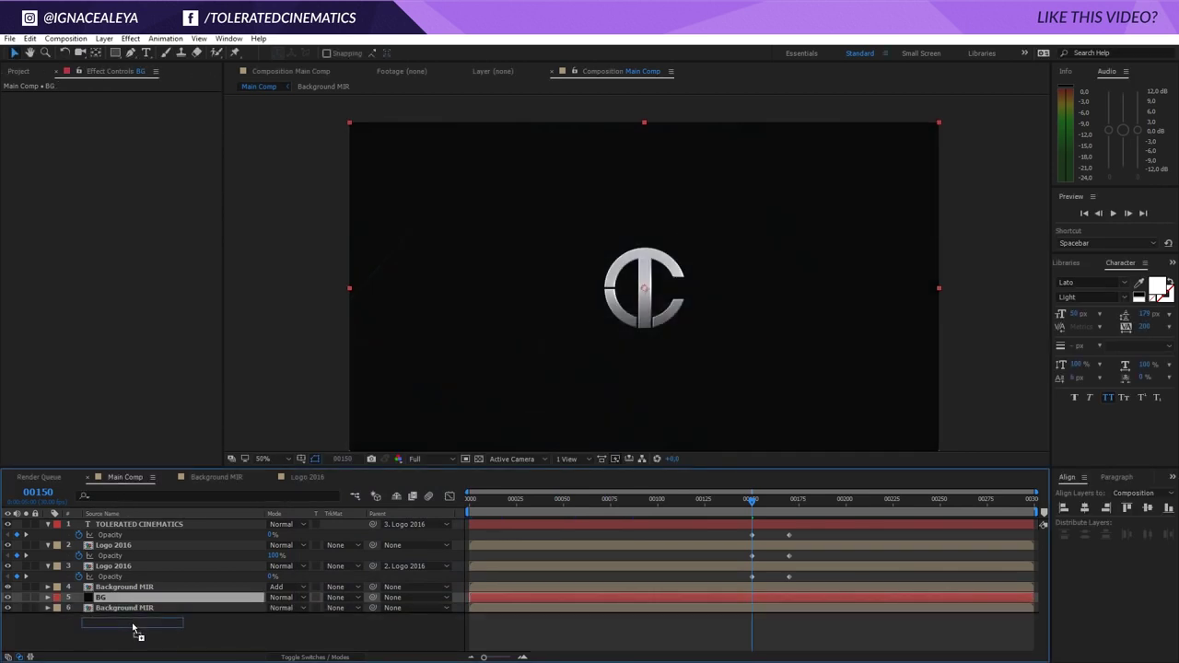
Start the work area at frame 125 and preview the logo transition over the BG solid
left_click_drag(766, 503, 834, 503)
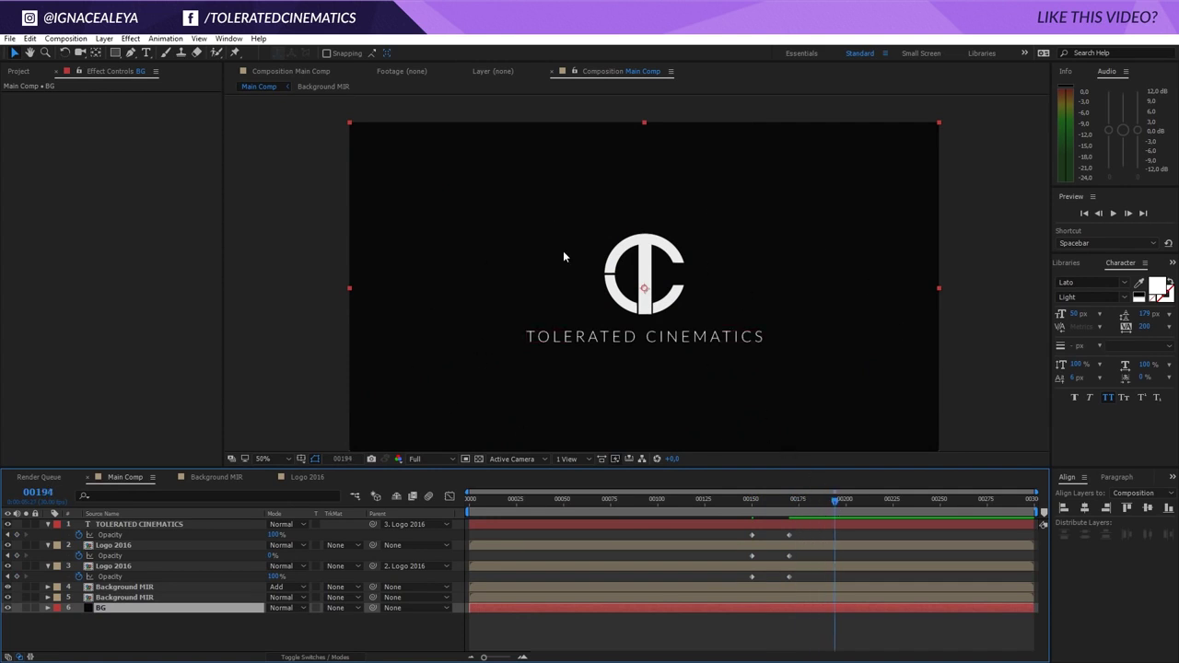
key("space")
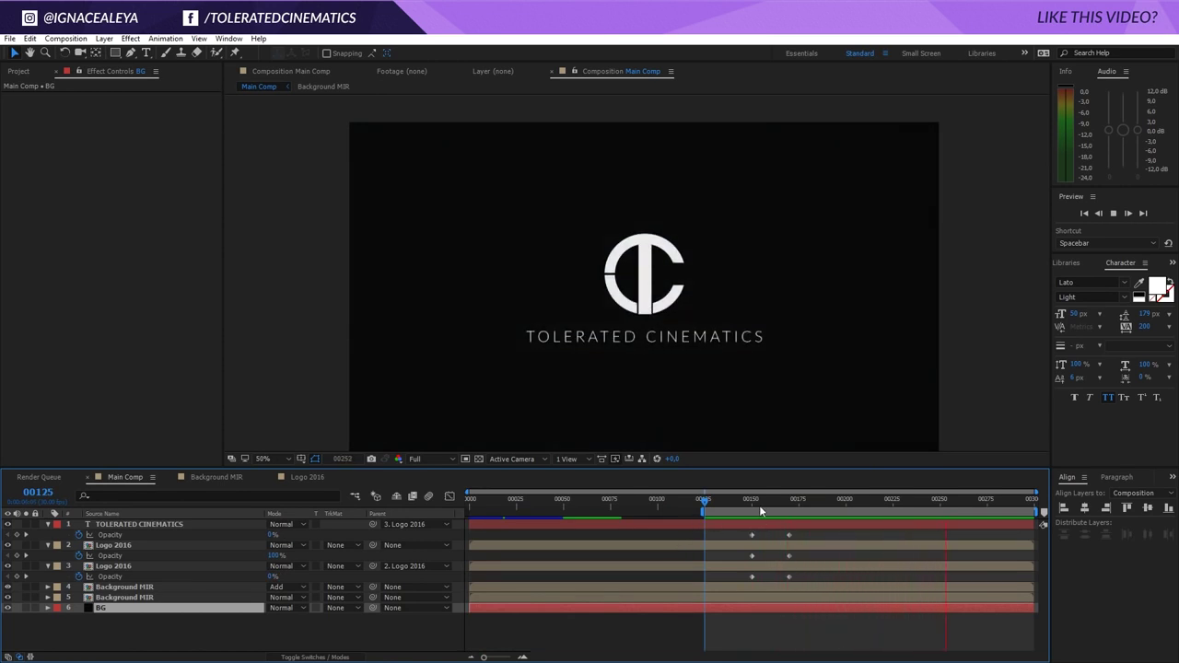
left_click_drag(762, 505, 802, 504)
Reveal the keyframes of all layers and apply Easy Ease to the Opacity and Position keyframes at frames 150 and 170
left_click(157, 524)
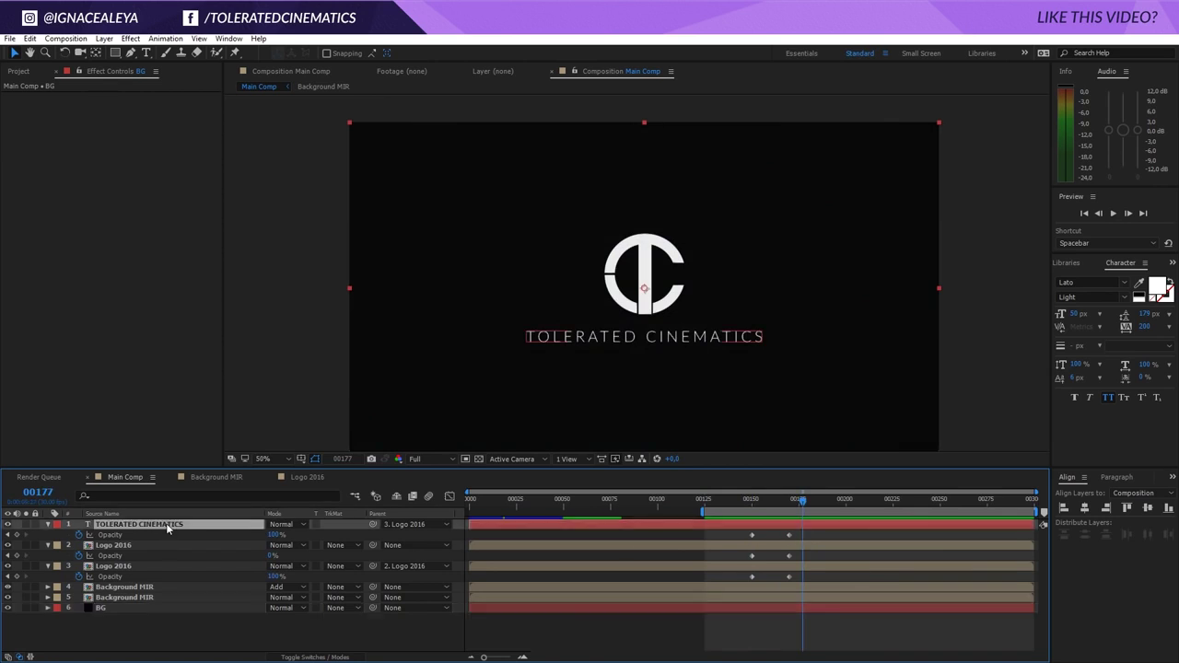
left_click(124, 603, "shift")
key("u")
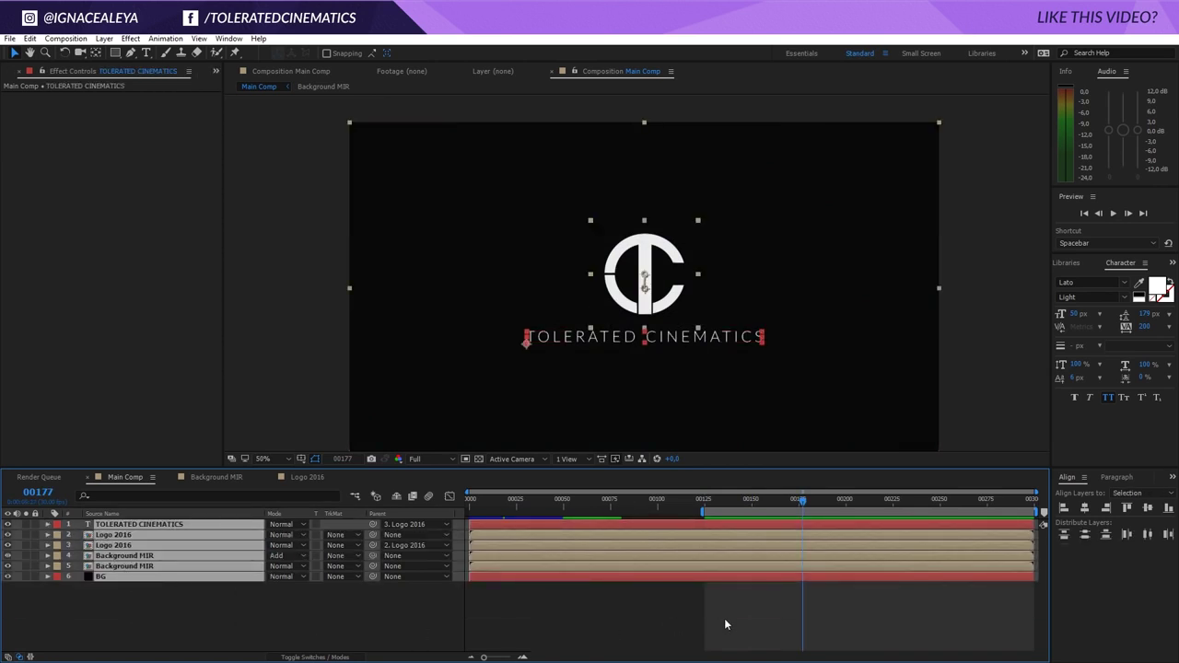
key("u")
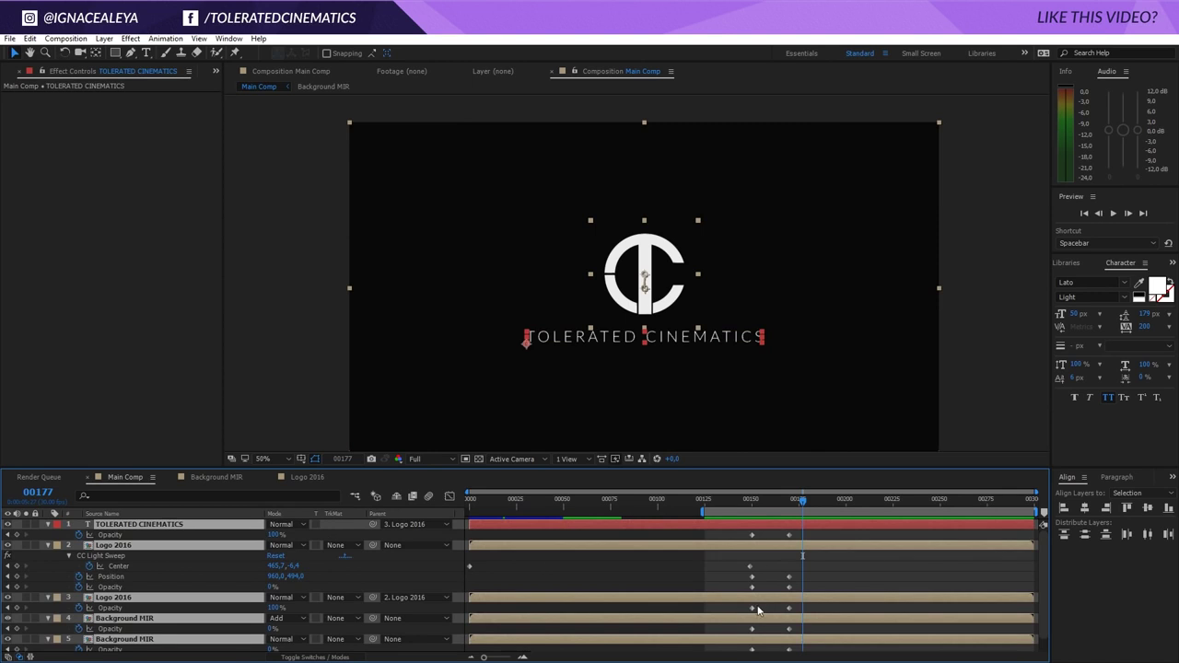
scroll(757, 610, "down", 1)
scroll(757, 611, "up", 1)
left_click_drag(744, 538, 815, 645)
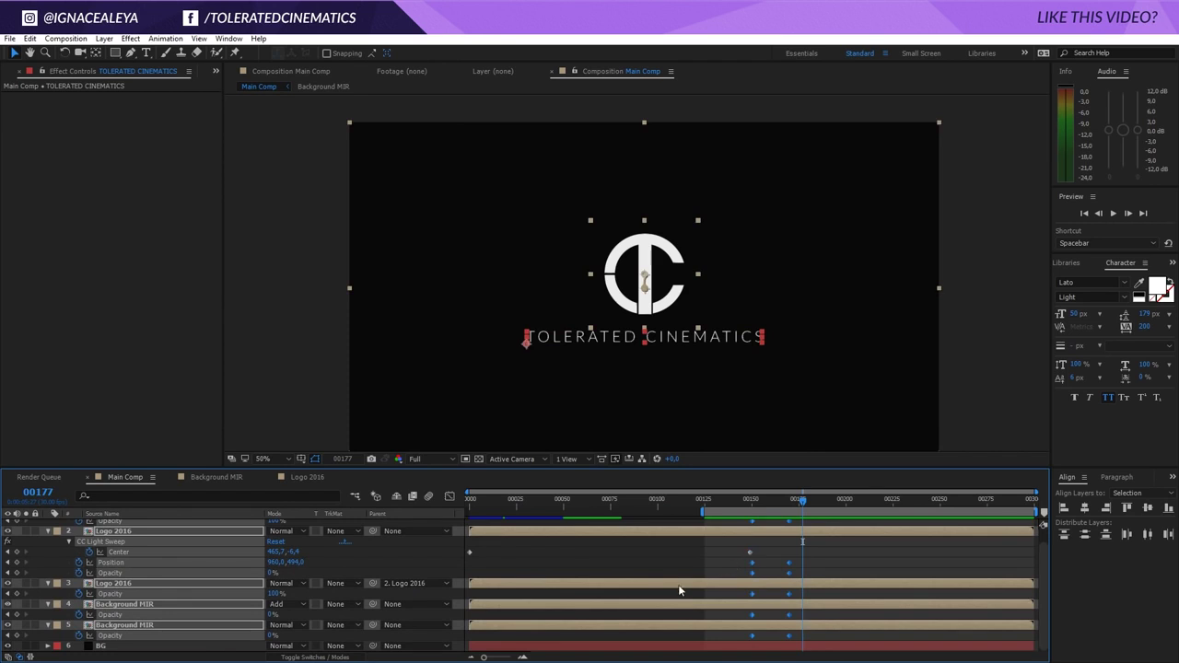
right_click(751, 603)
mouse_move(762, 590)
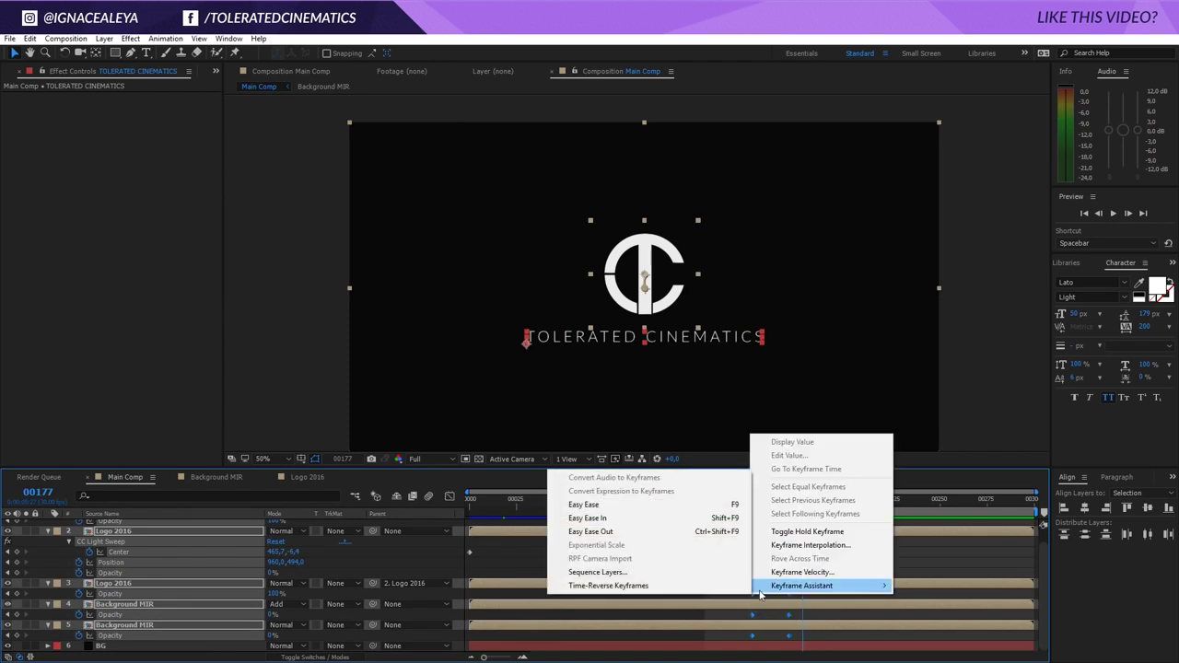
left_click(616, 504)
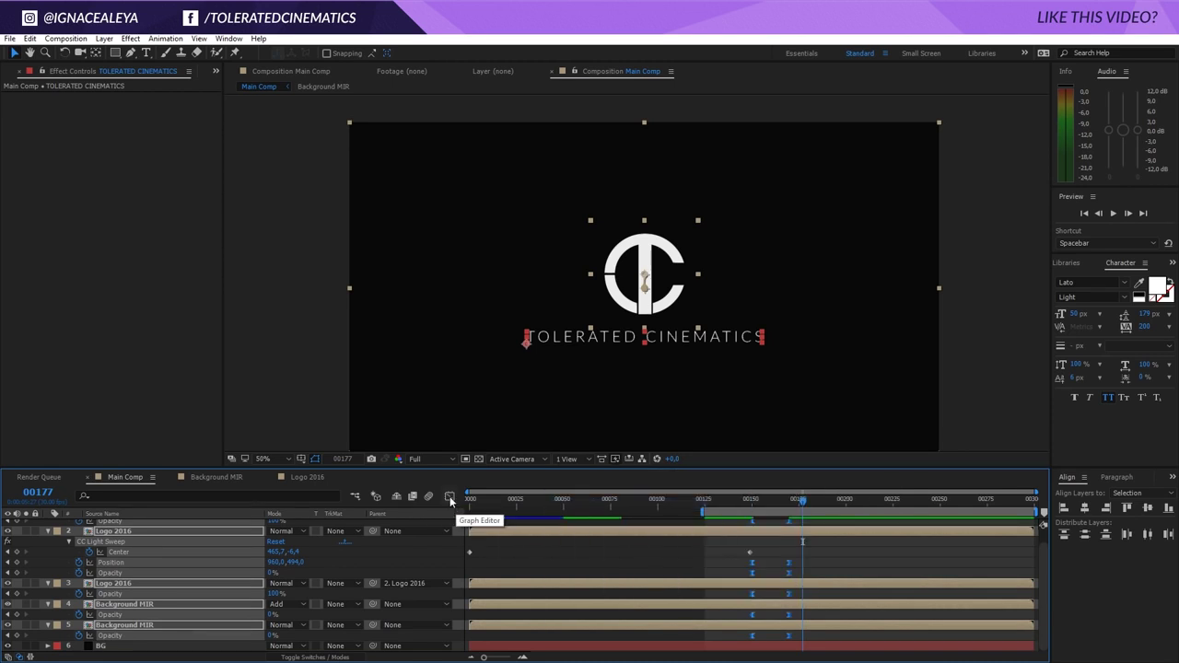
Show the keyframes' speed graph and stretch the easing handles into a steep peak midway through the transition
left_click(449, 498)
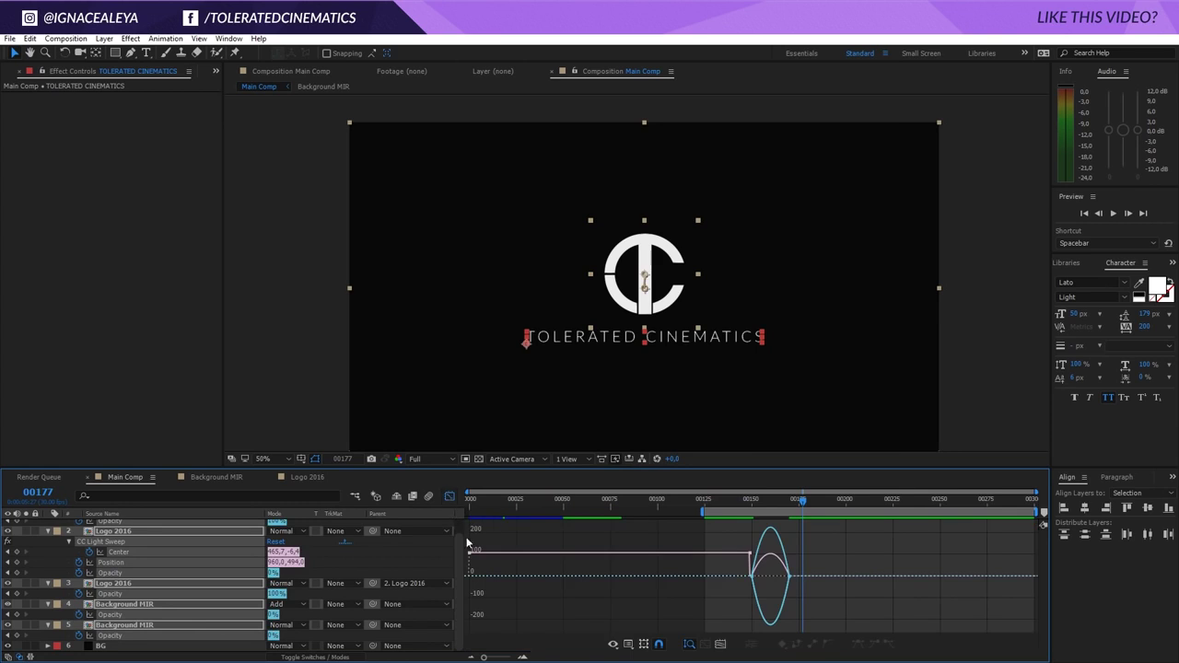
left_click(629, 648)
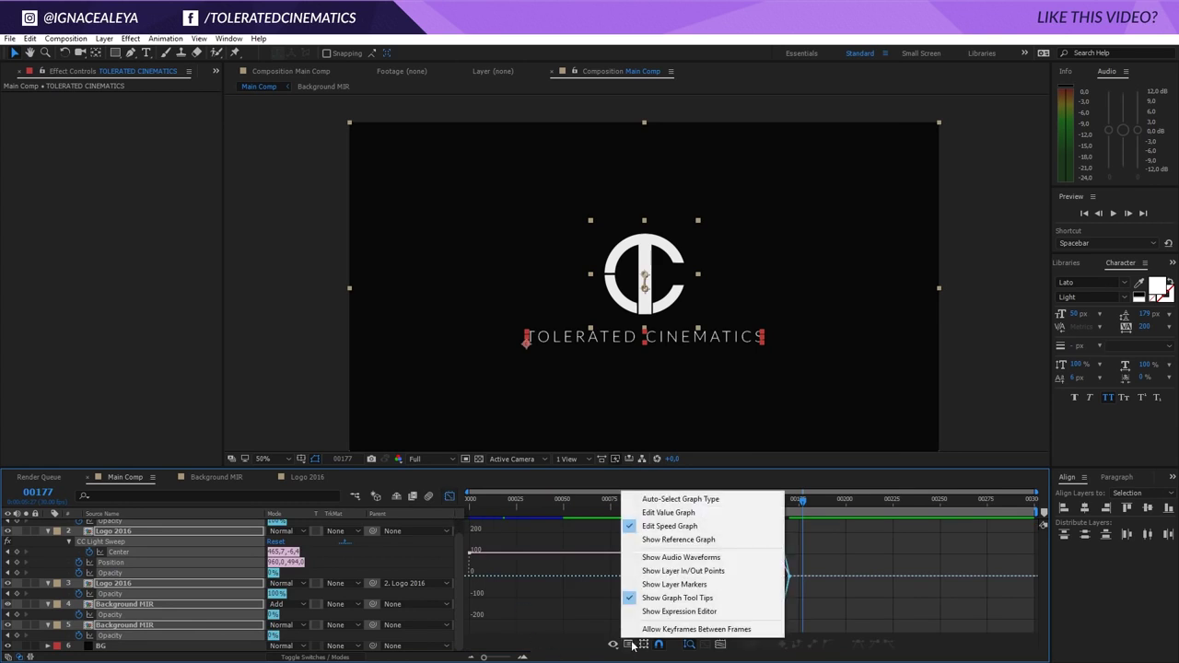
left_click(668, 529)
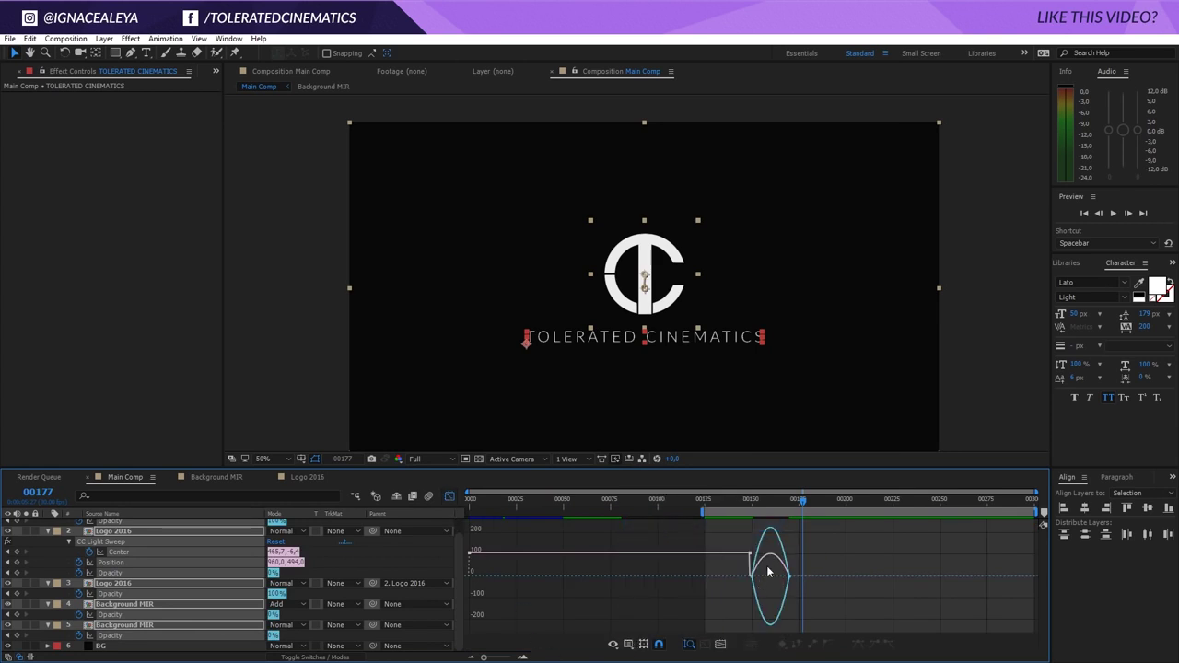
left_click_drag(838, 558, 774, 578)
Scrub and play back the eased logo and title transition
left_click(753, 505)
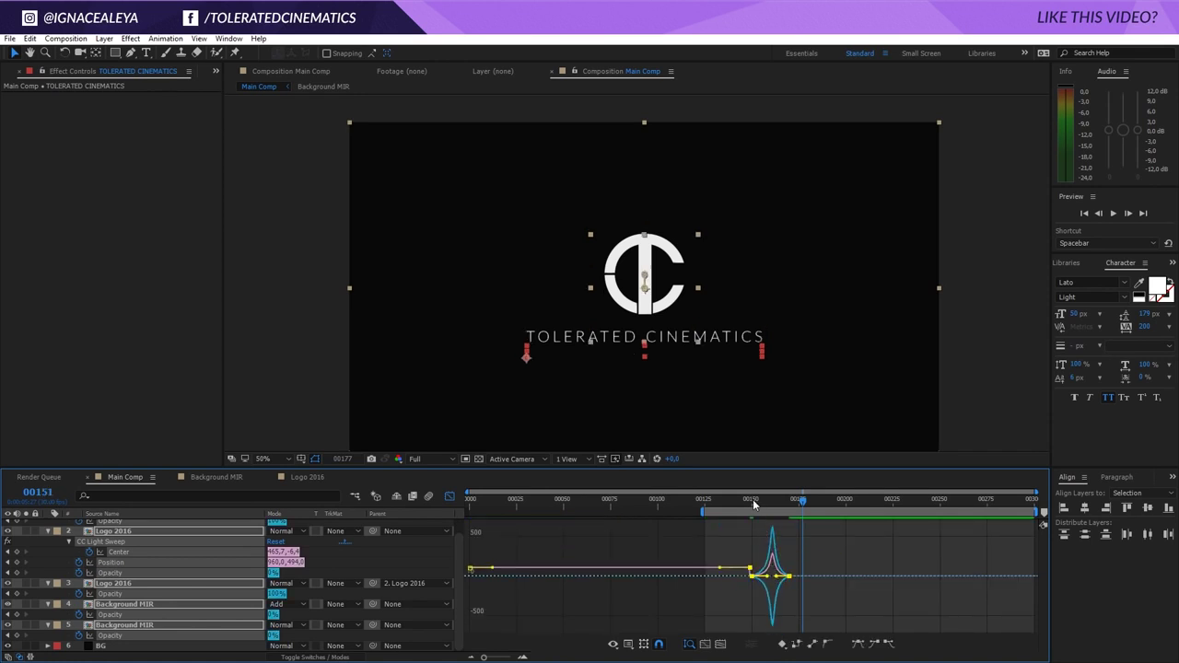
left_click_drag(753, 504, 791, 532)
key("space")
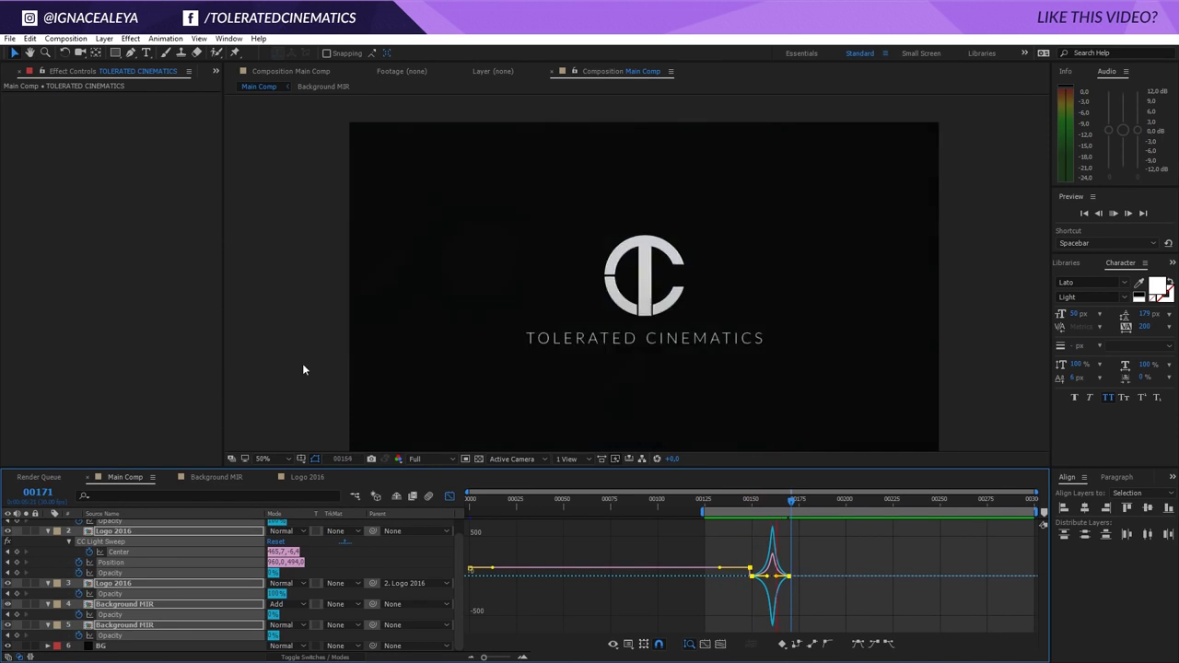
key("space")
key("space")
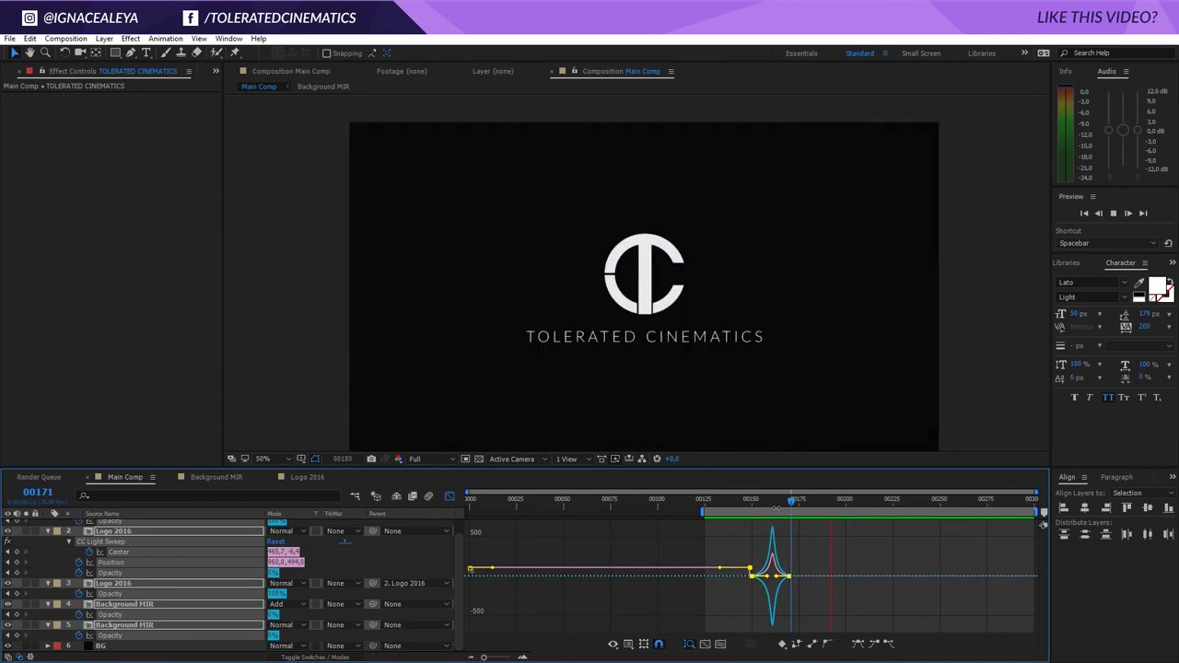
Leave the graph view, move the ending Opacity and Position keyframes to about frame 180 and preview the slower transition
left_click(783, 502)
left_click(448, 498)
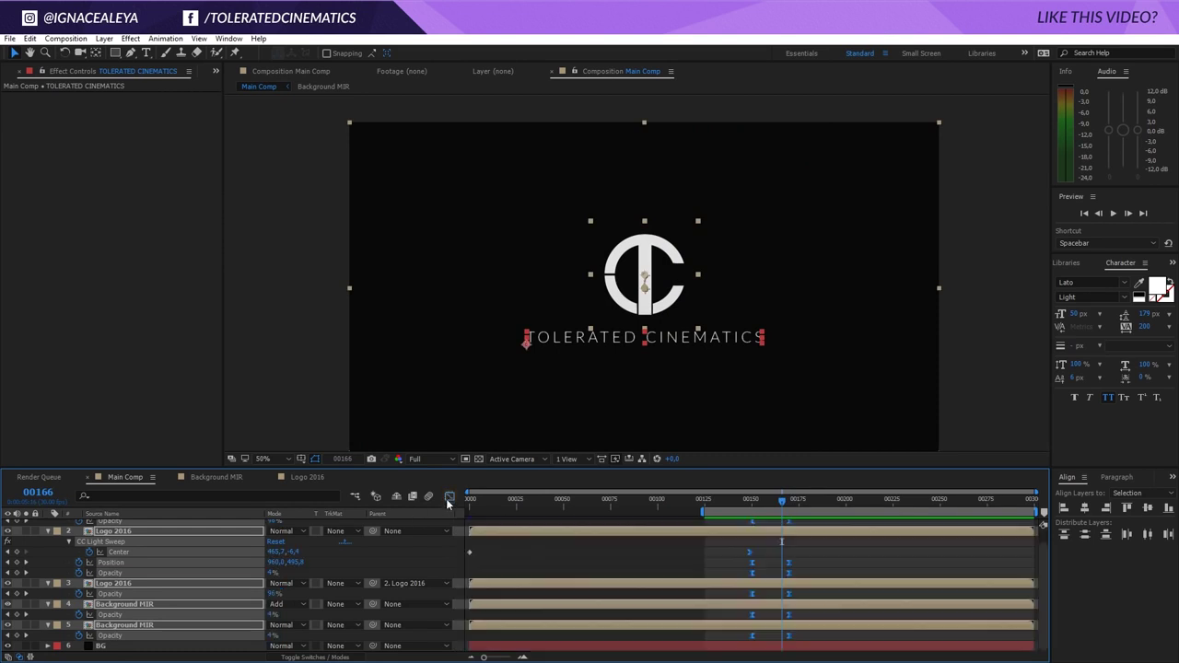
left_click_drag(811, 552, 803, 646)
key("space")
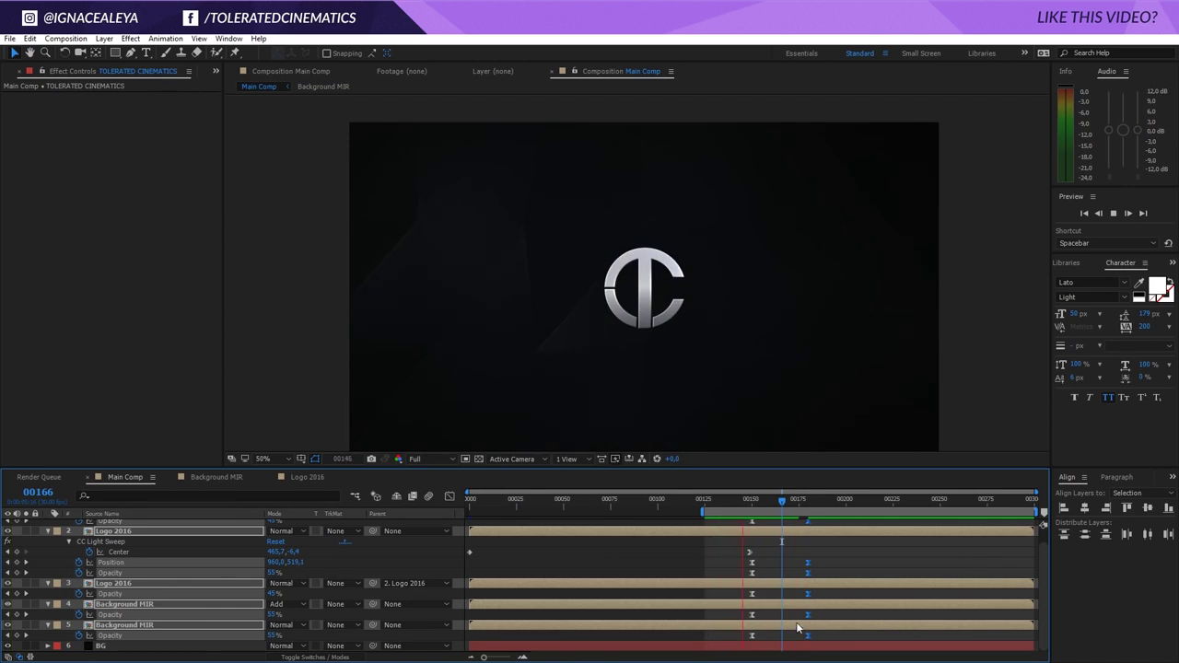
left_click(783, 503)
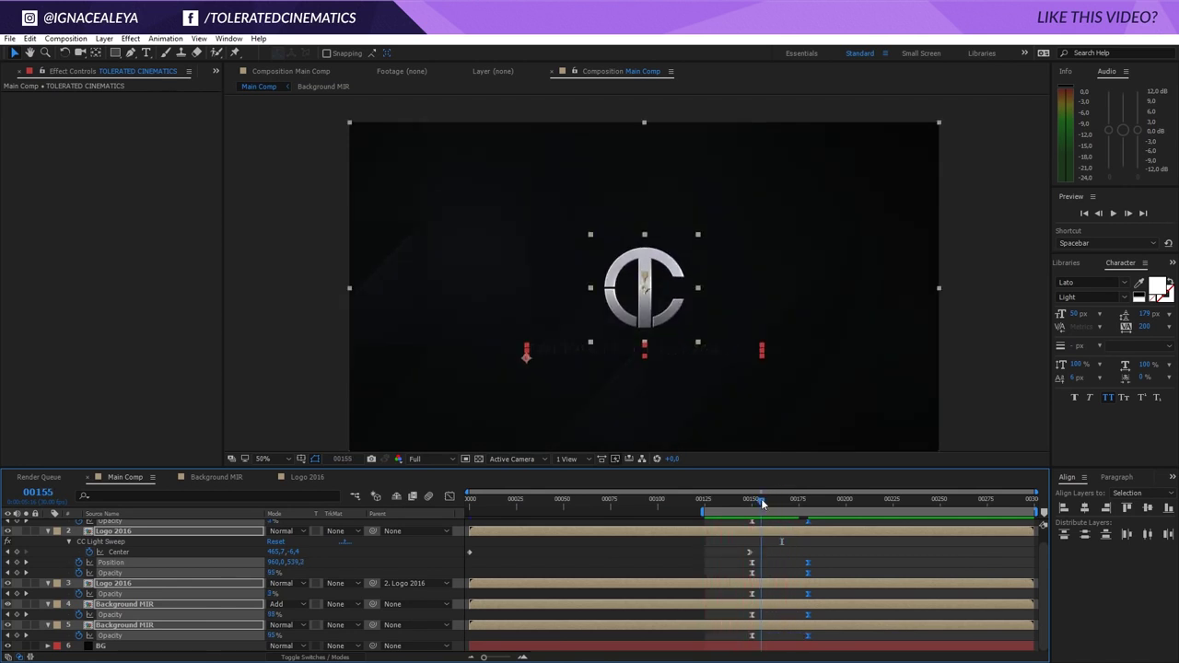
Add a new adjustment layer above the composition's layers and rename it Transform Control
left_click(700, 511)
left_click(104, 39)
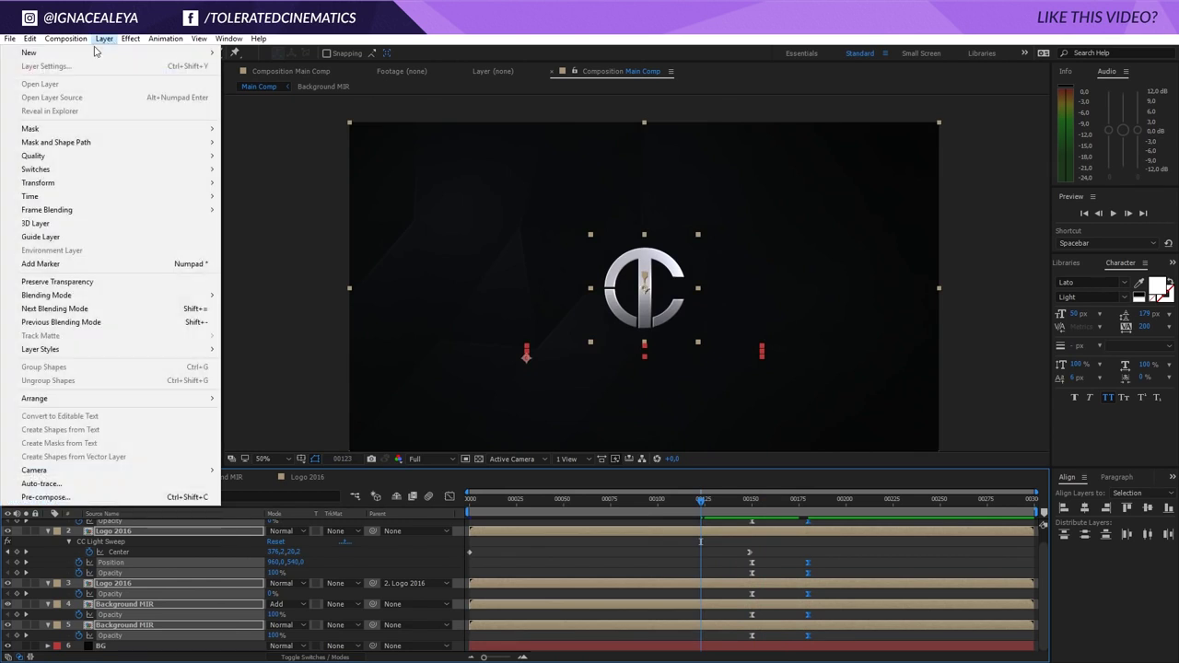
mouse_move(185, 50)
left_click(274, 136)
key("Return")
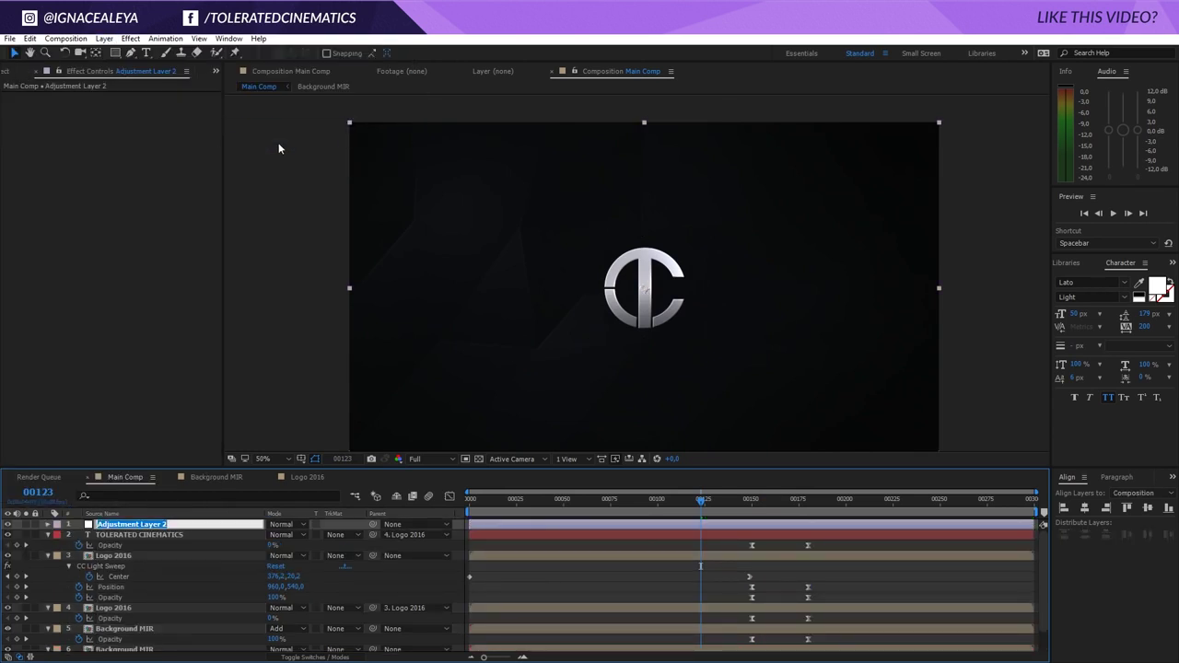
type("Transform")
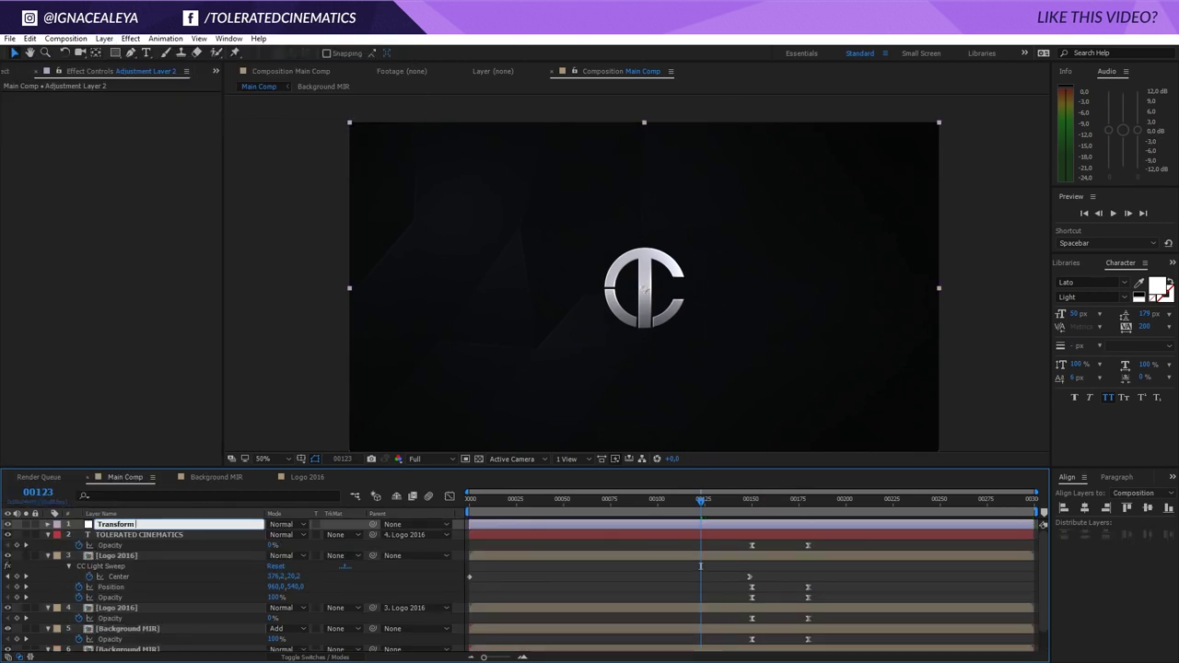
type(" Control")
key("Return")
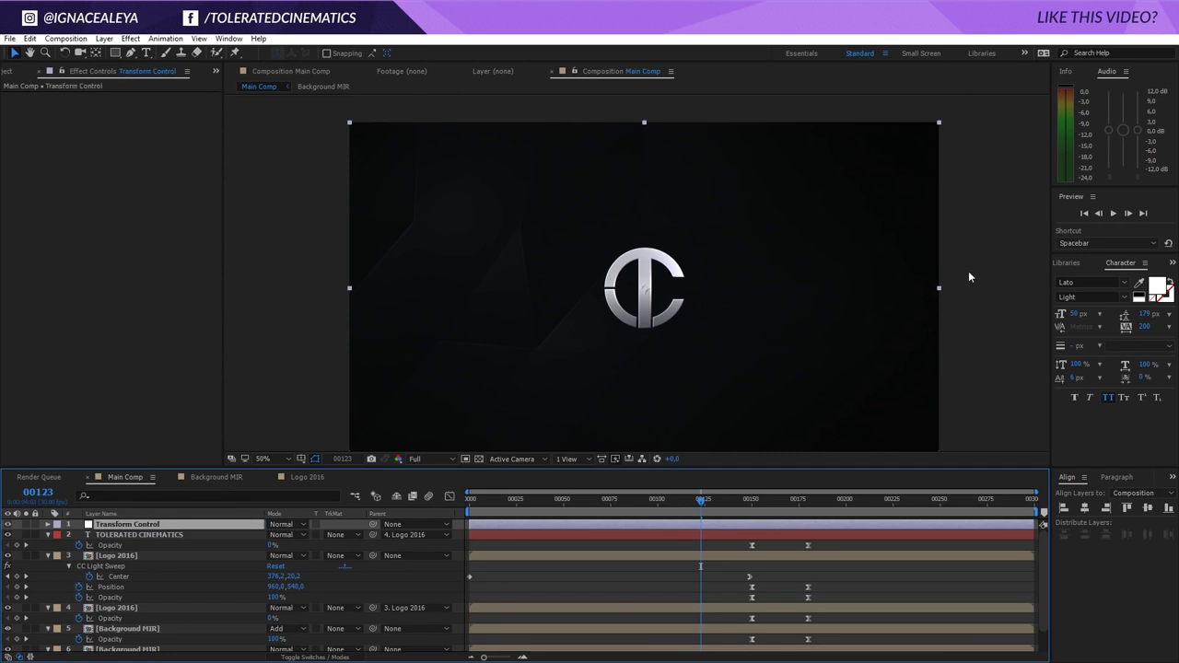
Search the effects for "transf" and apply the Transform effect to the Transform Control layer
key("ctrl+5")
type("tr")
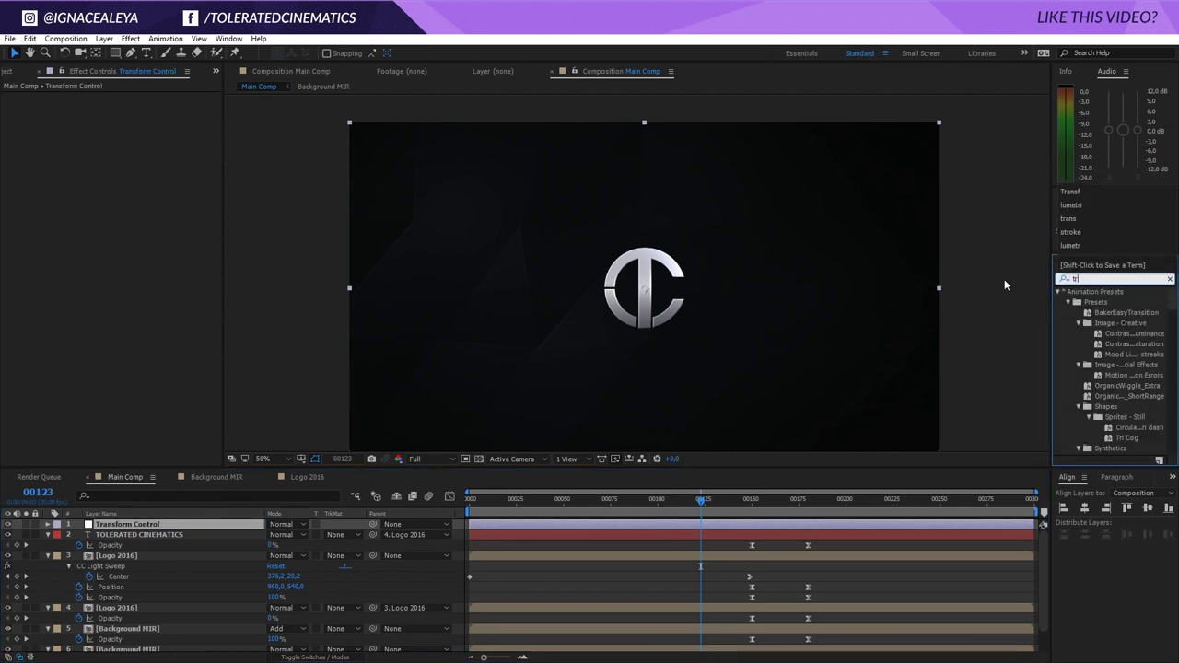
type("ansf")
left_click_drag(1099, 302, 667, 526)
Keyframe the Transform effect's Scale at 100 on frame 150 and at 227 on frame 0
left_click_drag(727, 504, 749, 516)
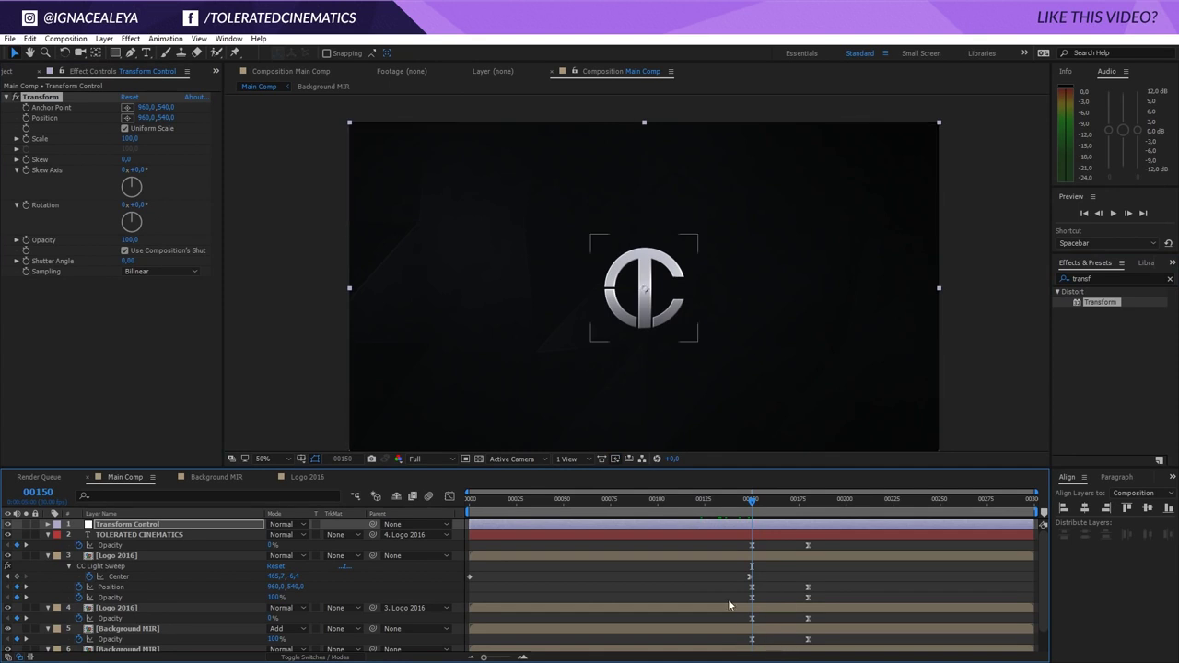
left_click(21, 145)
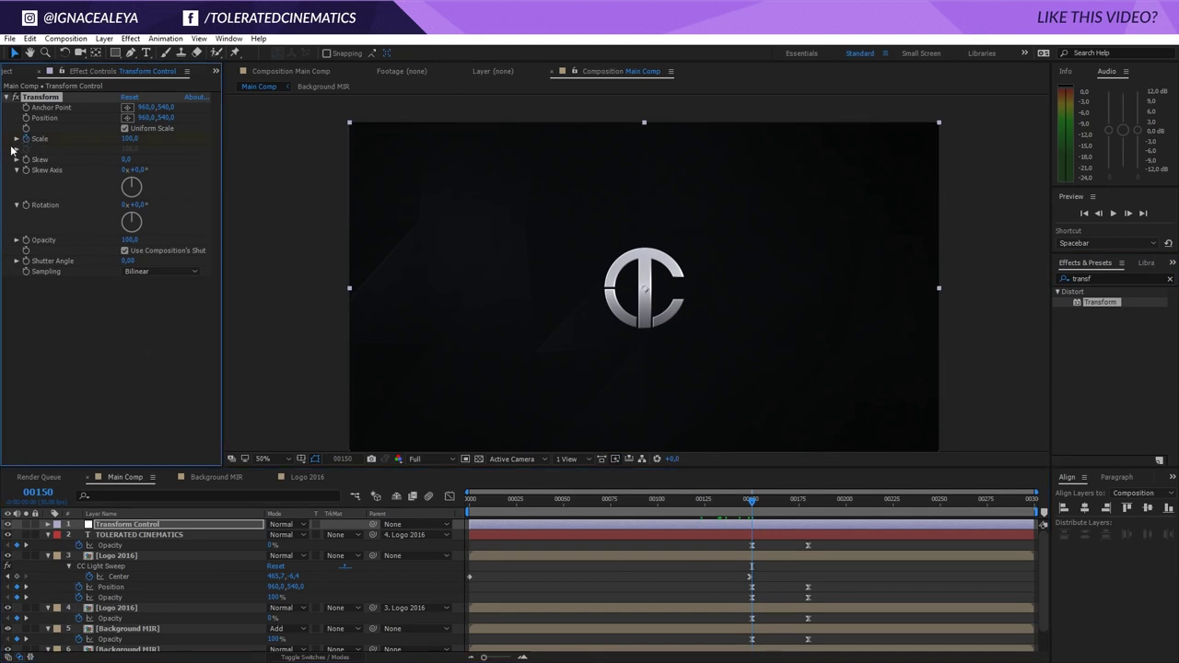
left_click_drag(493, 499, 470, 498)
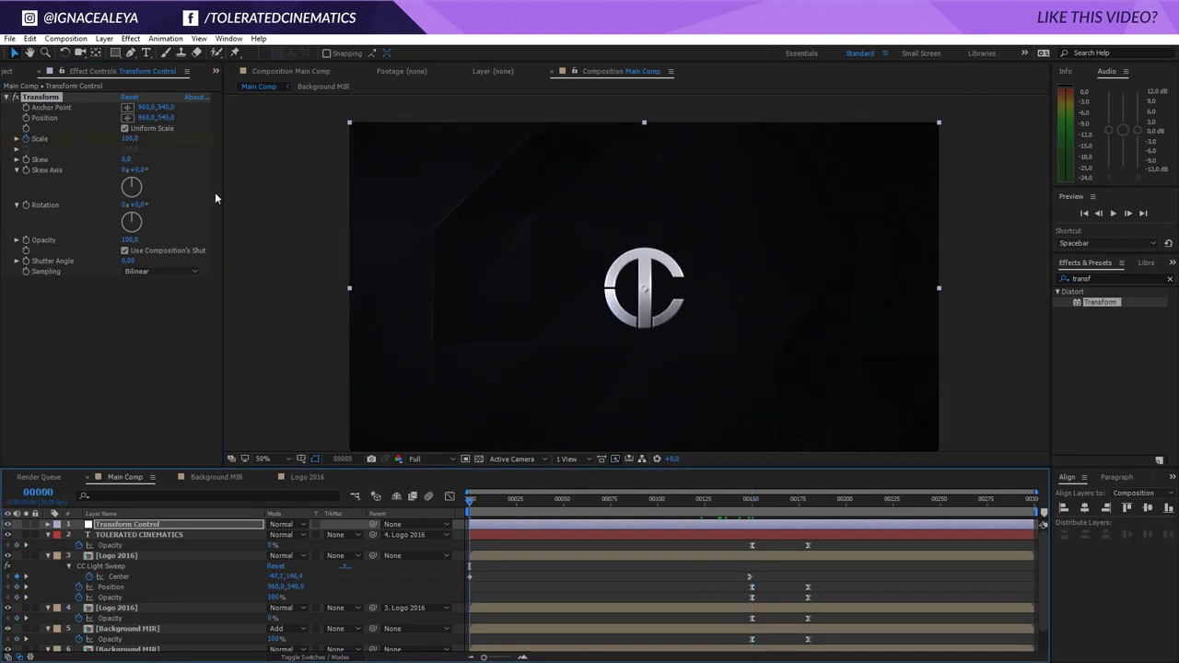
left_click_drag(130, 138, 222, 139)
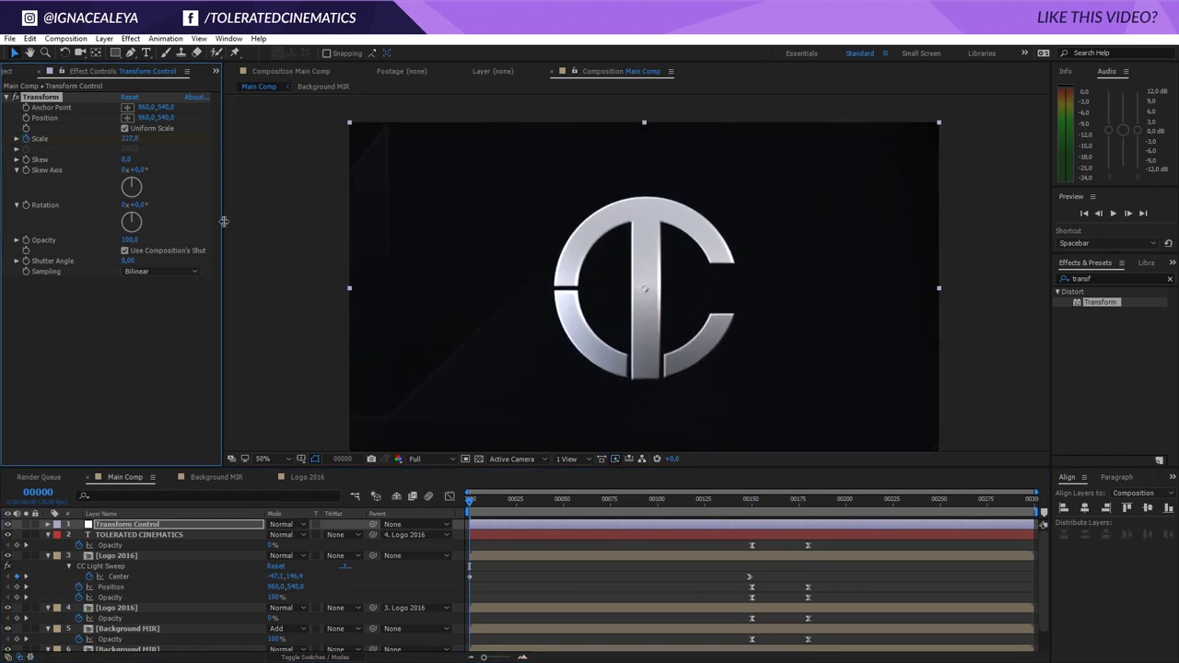
Set the Opacity of Metal Logo and both Background MIR layers to 0% at frame 0 for a fade-in and scrub through it
left_click(125, 556)
left_click(122, 609)
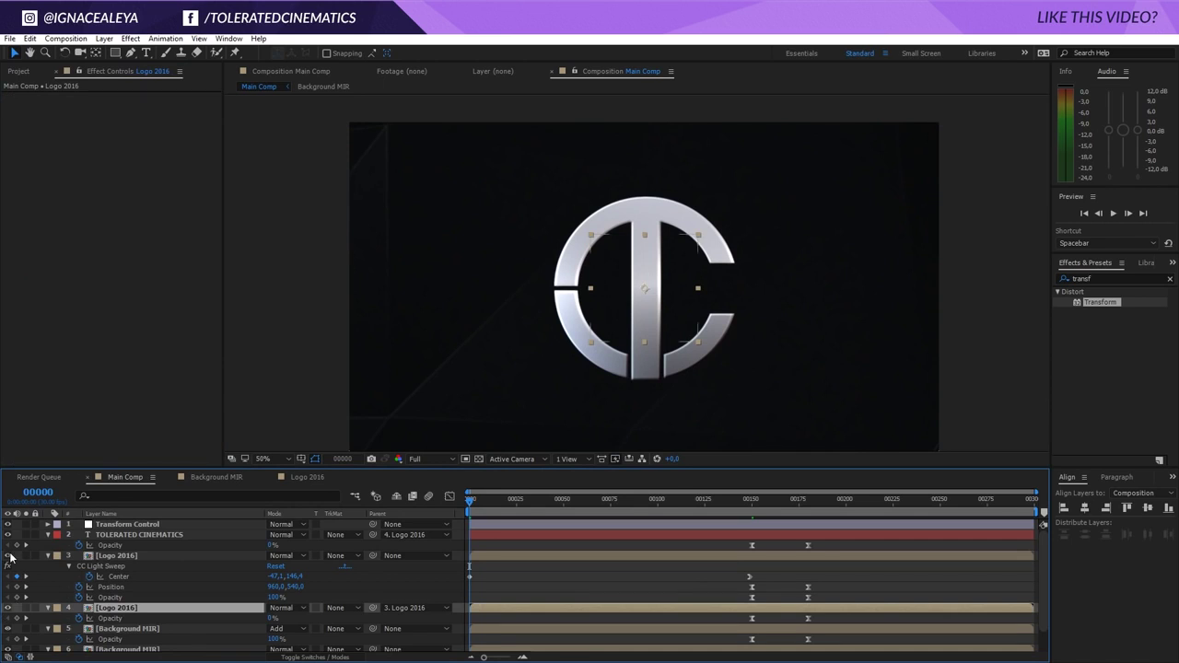
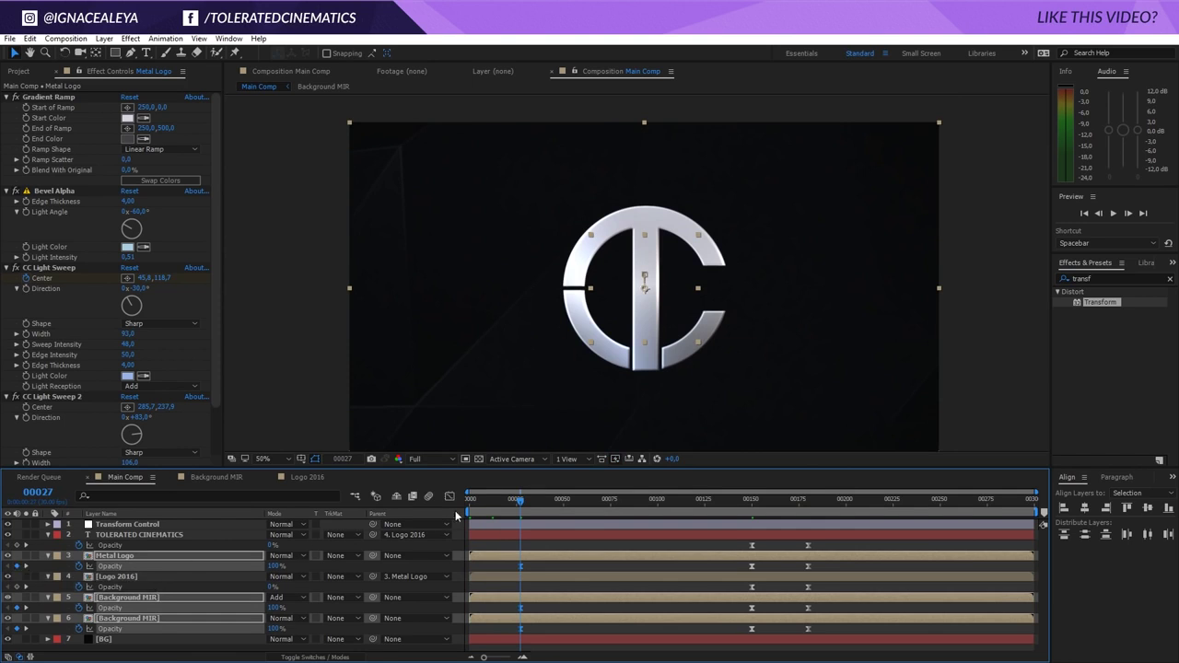
left_click_drag(519, 500, 438, 518)
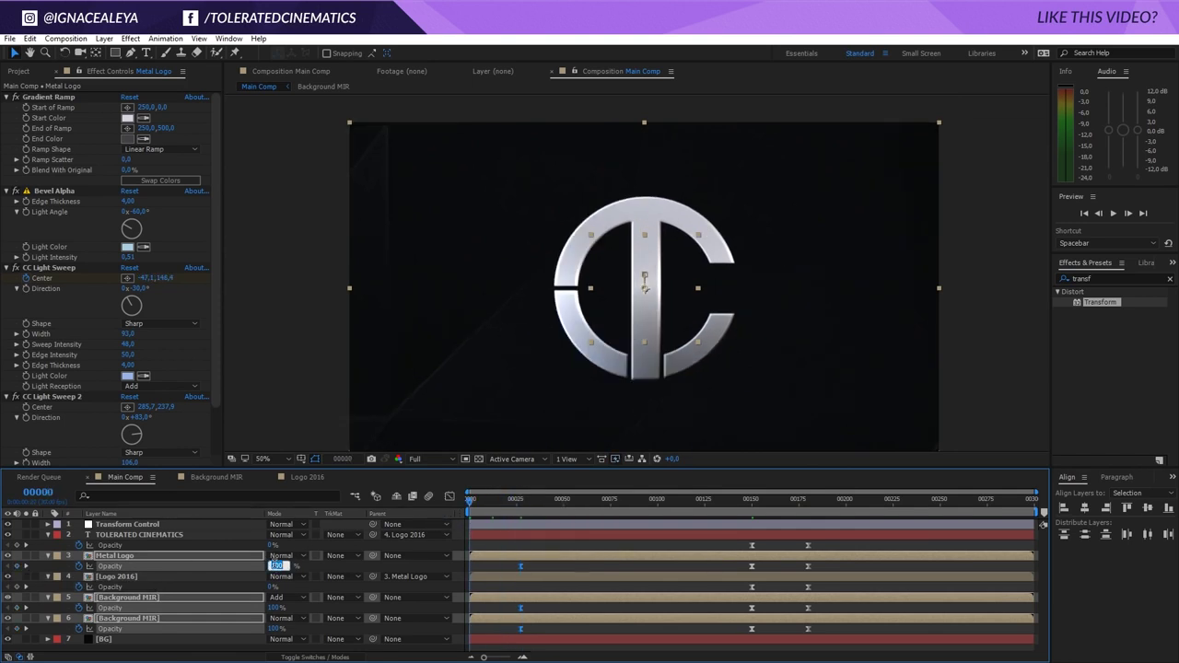
left_click_drag(471, 503, 808, 530)
Reveal the Transform Control layer's Scale keyframes and apply Easy Ease to both of them
left_click(795, 524)
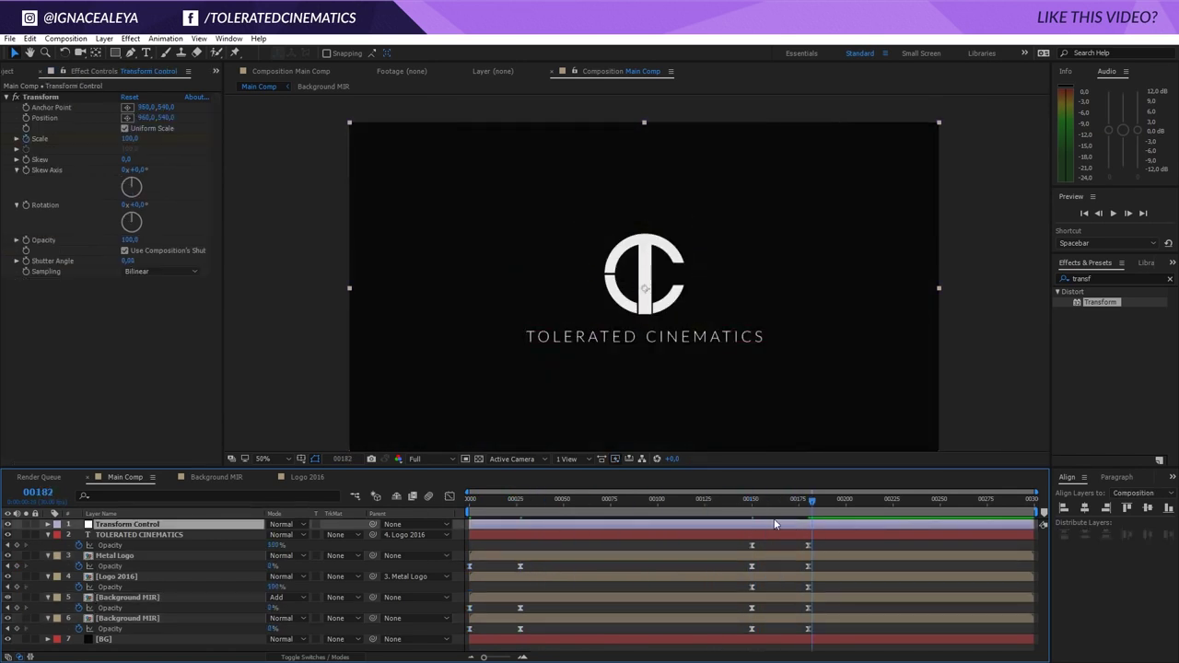
key("u")
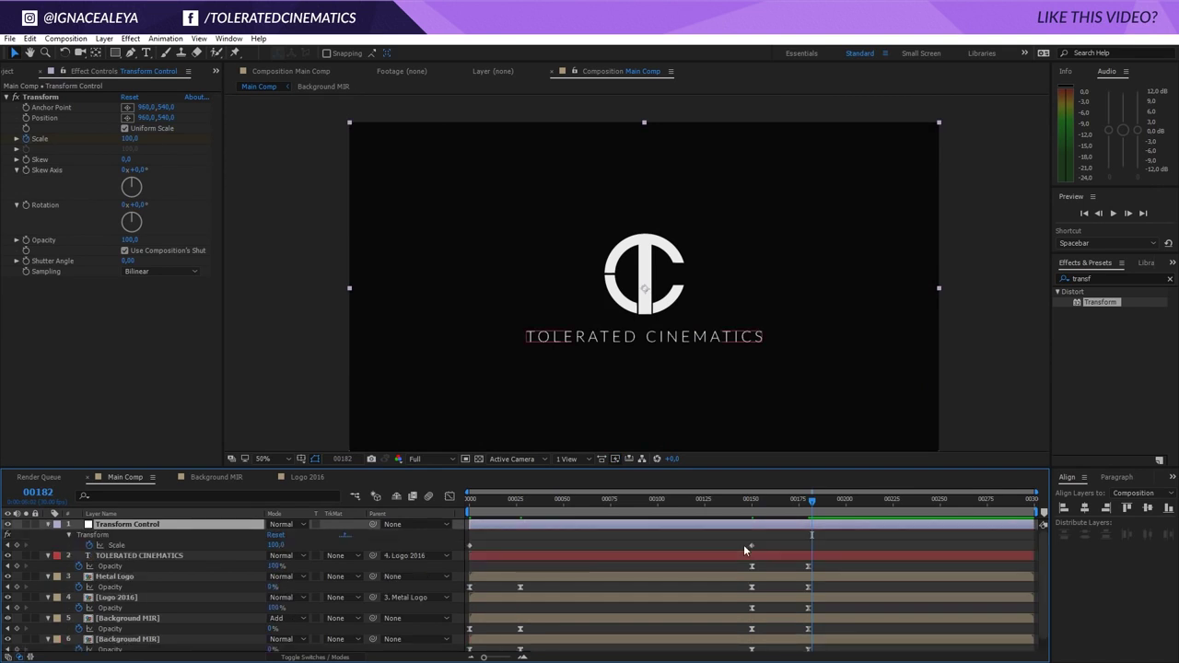
left_click(517, 555)
left_click_drag(774, 534, 467, 556)
right_click(469, 544)
mouse_move(492, 543)
left_click(383, 562)
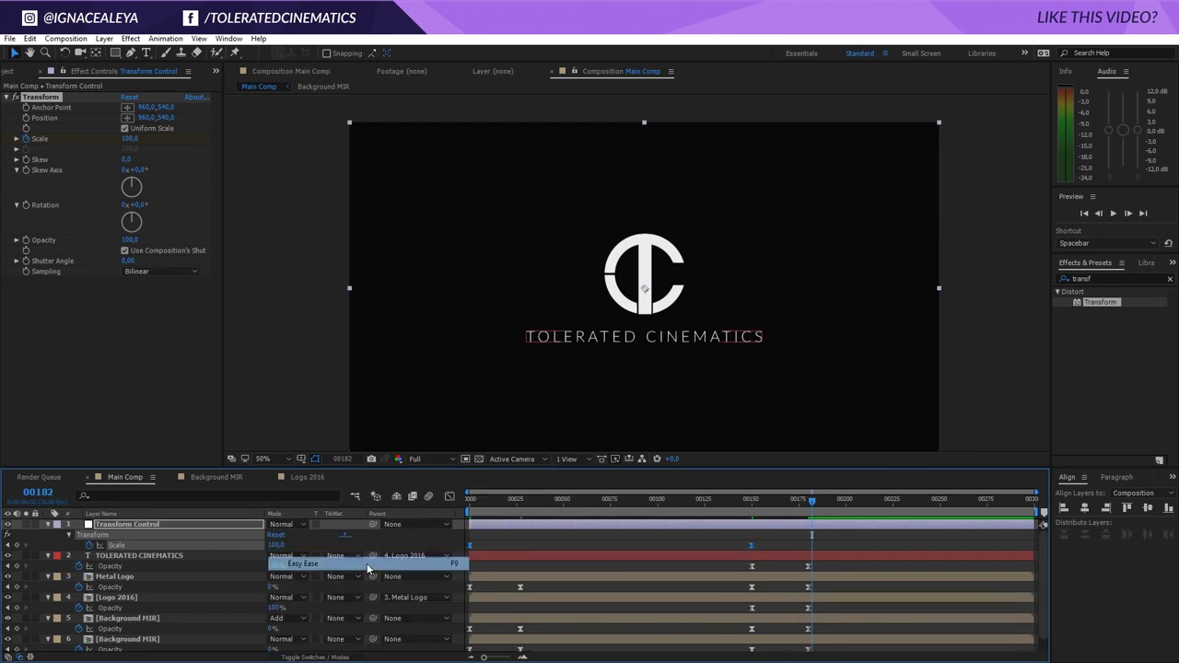
Lengthen the ending easing handle in the Scale speed graph for a slower finish and preview the animation
left_click(449, 497)
left_click(738, 534)
left_click_drag(705, 529, 648, 528)
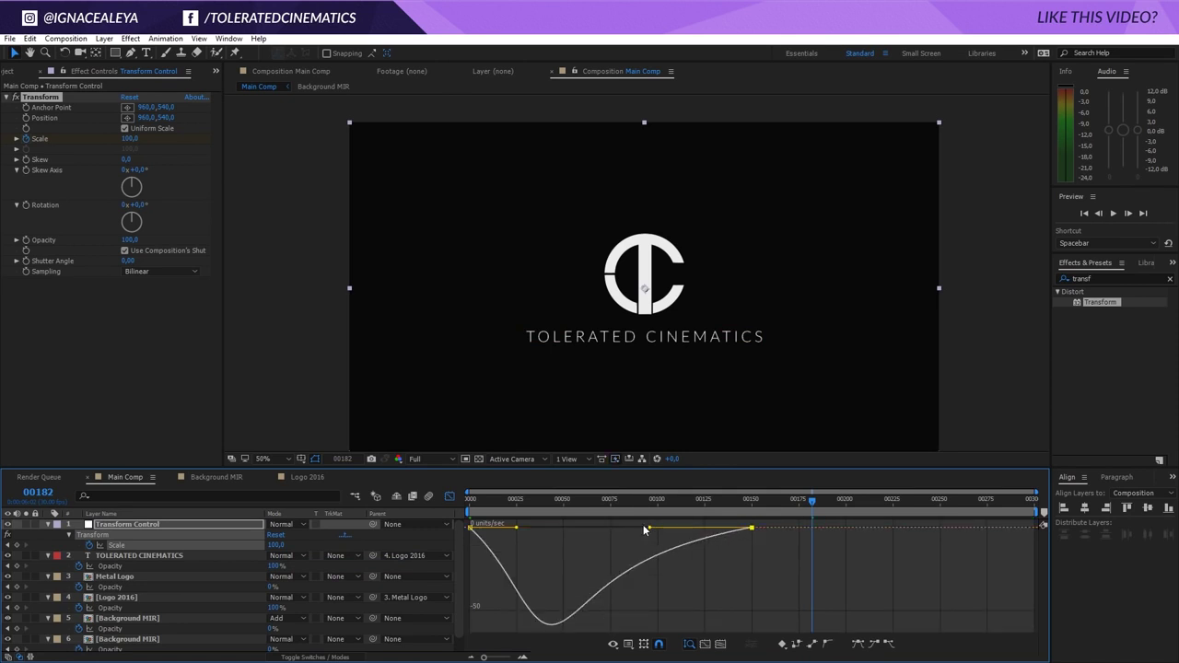
left_click(449, 496)
key("space")
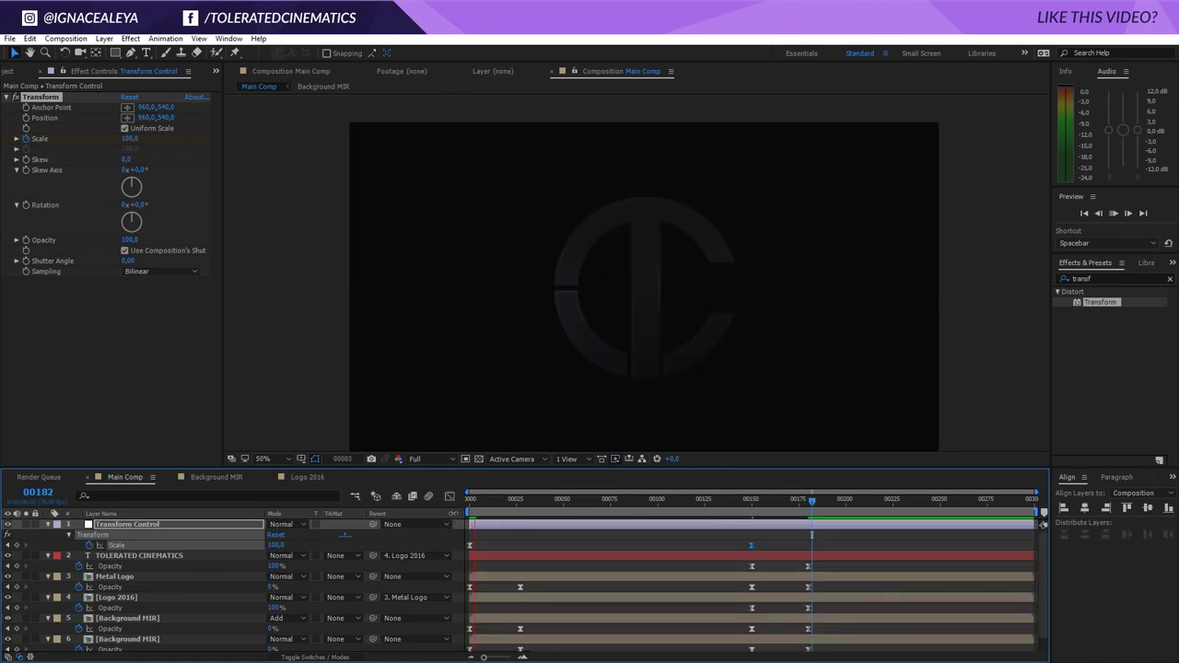
key("space")
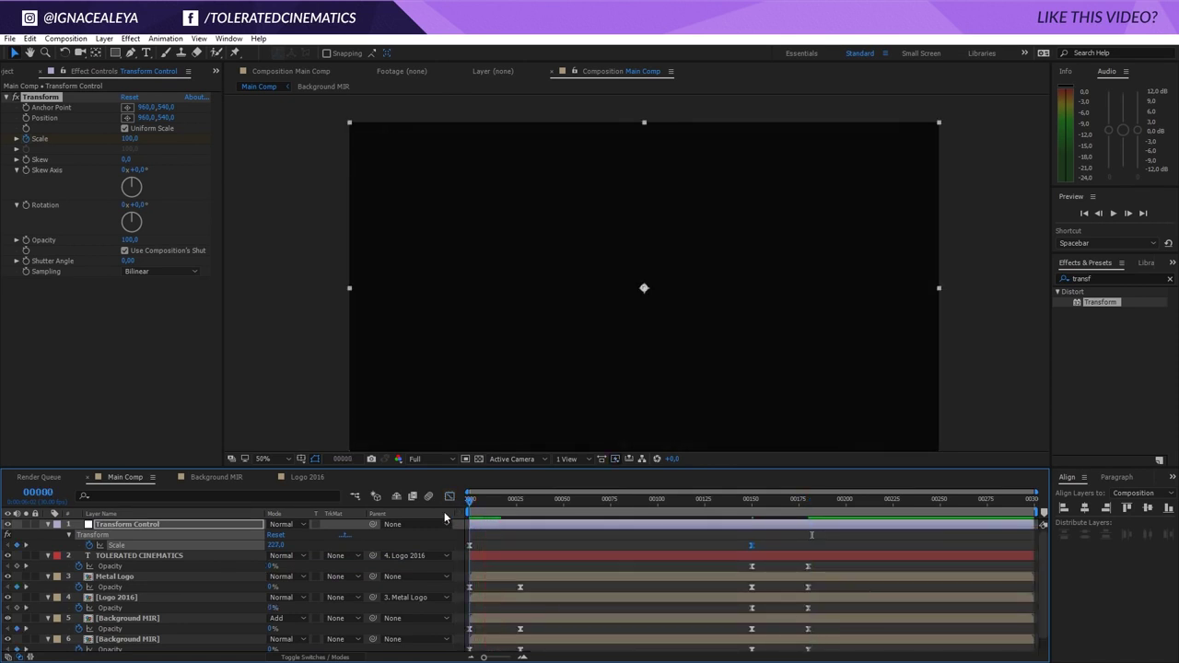
Shorten the starting easing handle in the Scale speed graph so the zoom starts abruptly, and play it back
left_click(449, 496)
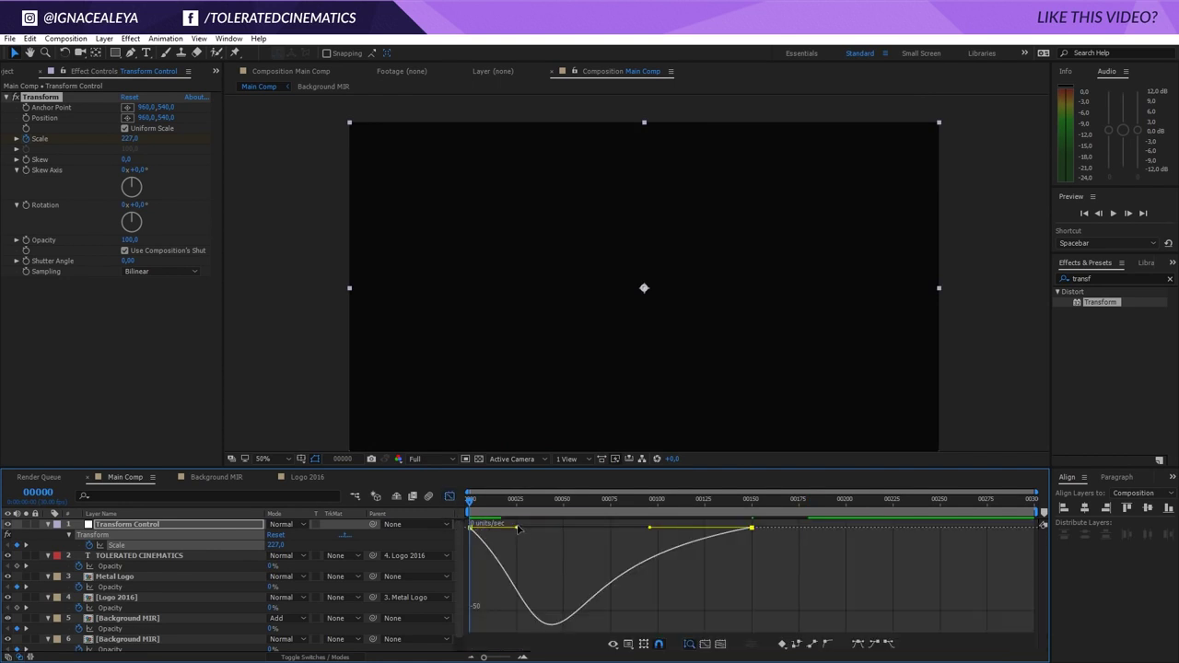
left_click_drag(508, 533, 473, 534)
left_click(449, 496)
key("space")
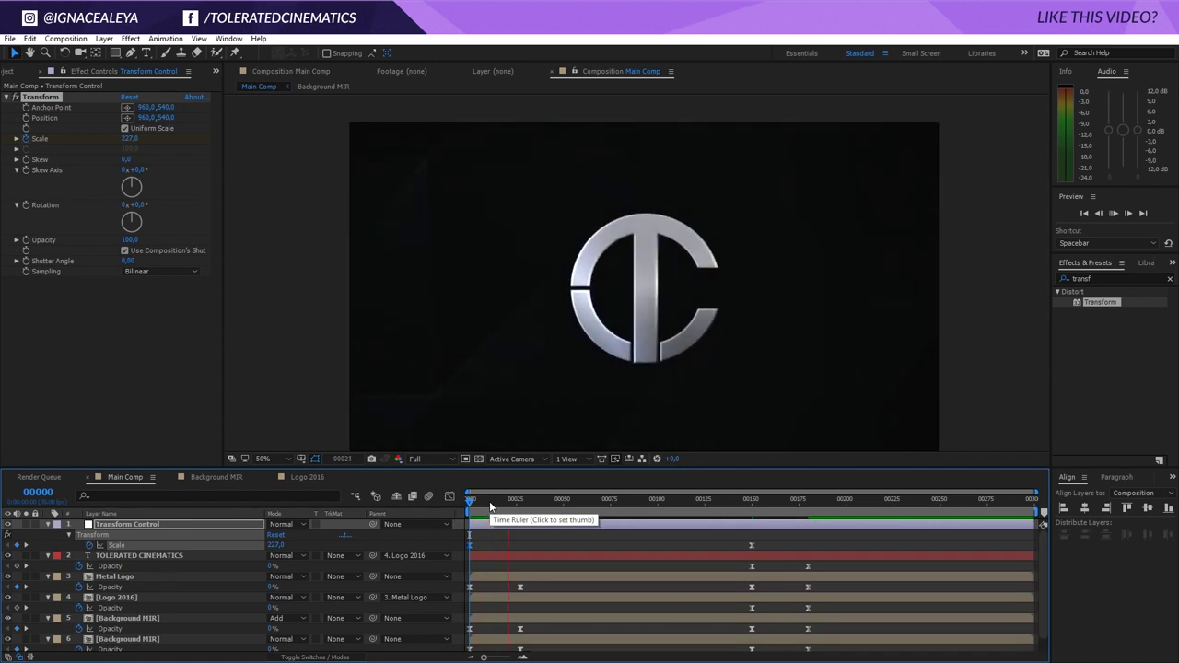
Move the ending Scale keyframe of the Transform Control layer to frame 85 and return to the start
left_click(633, 499)
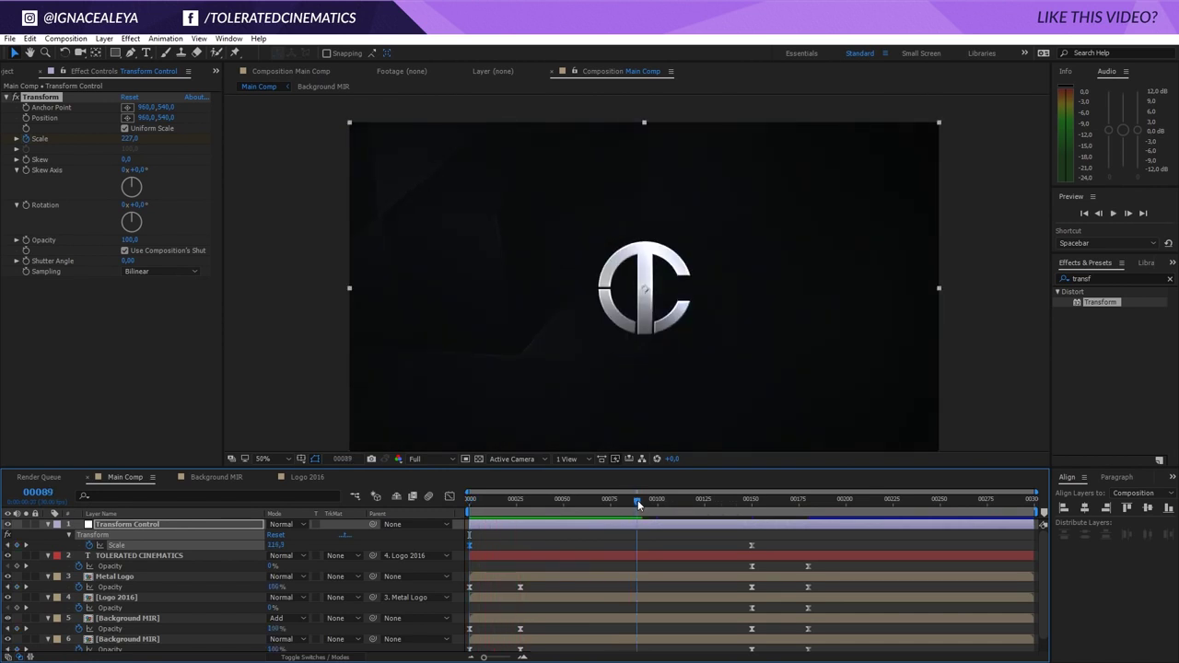
left_click_drag(635, 506, 630, 507)
left_click_drag(753, 545, 631, 561)
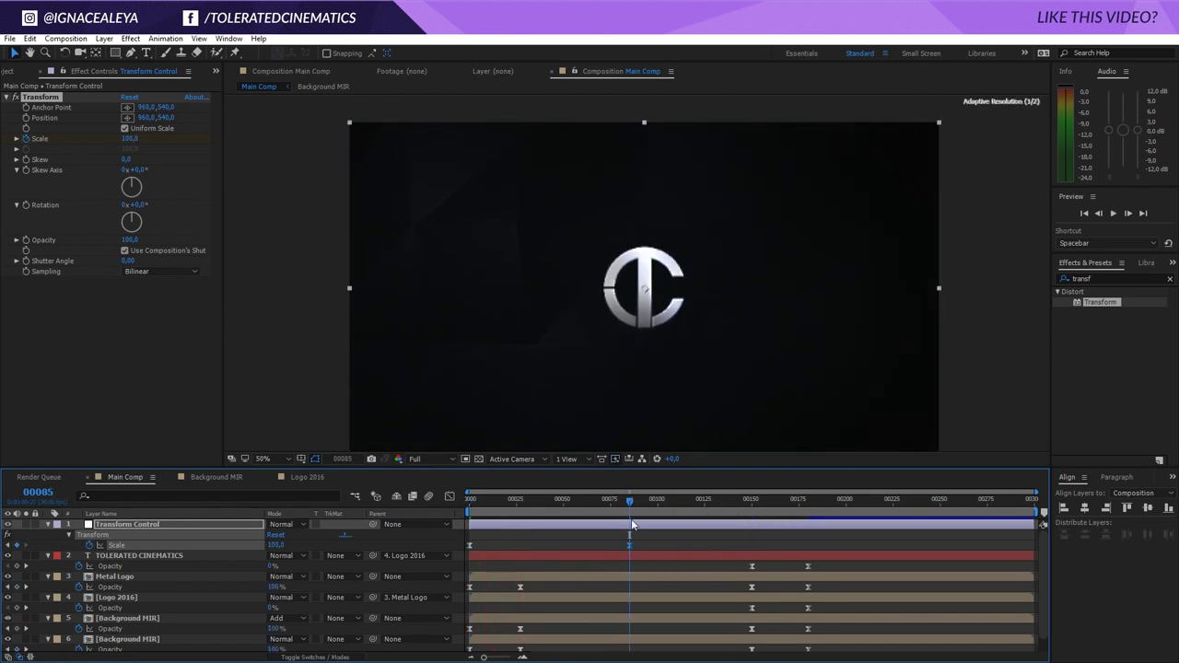
key("Home")
Move the crossfade Opacity keyframes of the title, logo and background layers to about frames 127 and 157, and scrub through the transition
left_click_drag(546, 527, 708, 527)
left_click_drag(736, 568, 763, 599)
left_click_drag(722, 503, 780, 551)
Move the Metal Logo's Position keyframes to about frames 127 and 157, aligned with the Opacity keyframes, and scrub through the animation
key("u")
key("u")
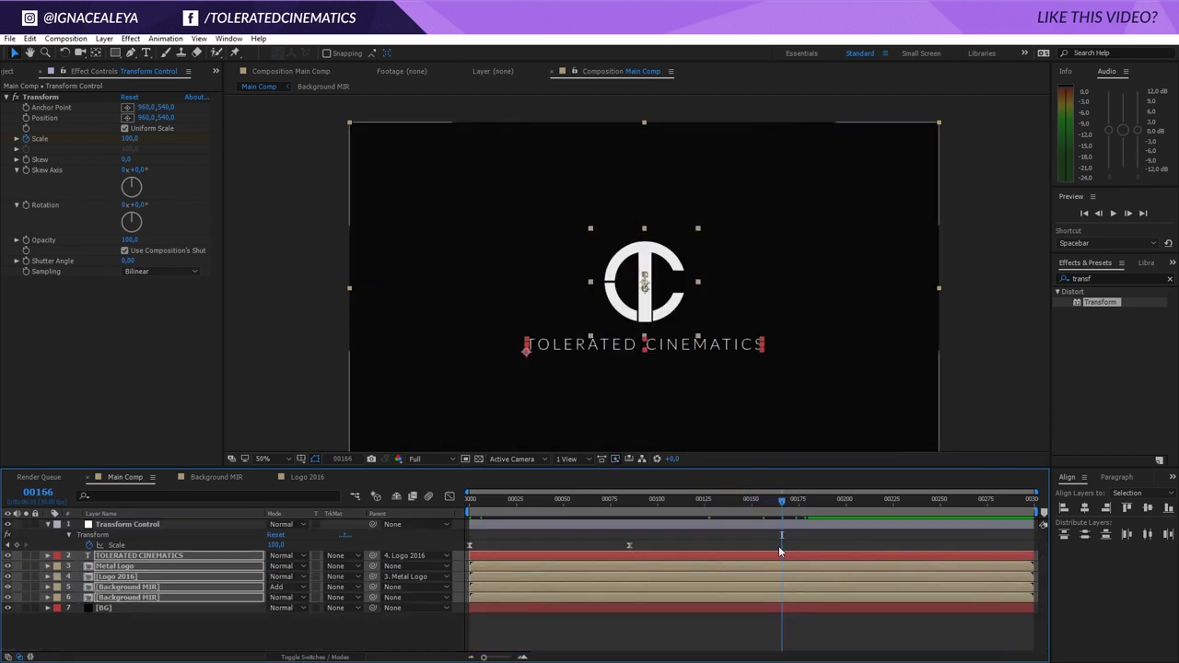
left_click(749, 565)
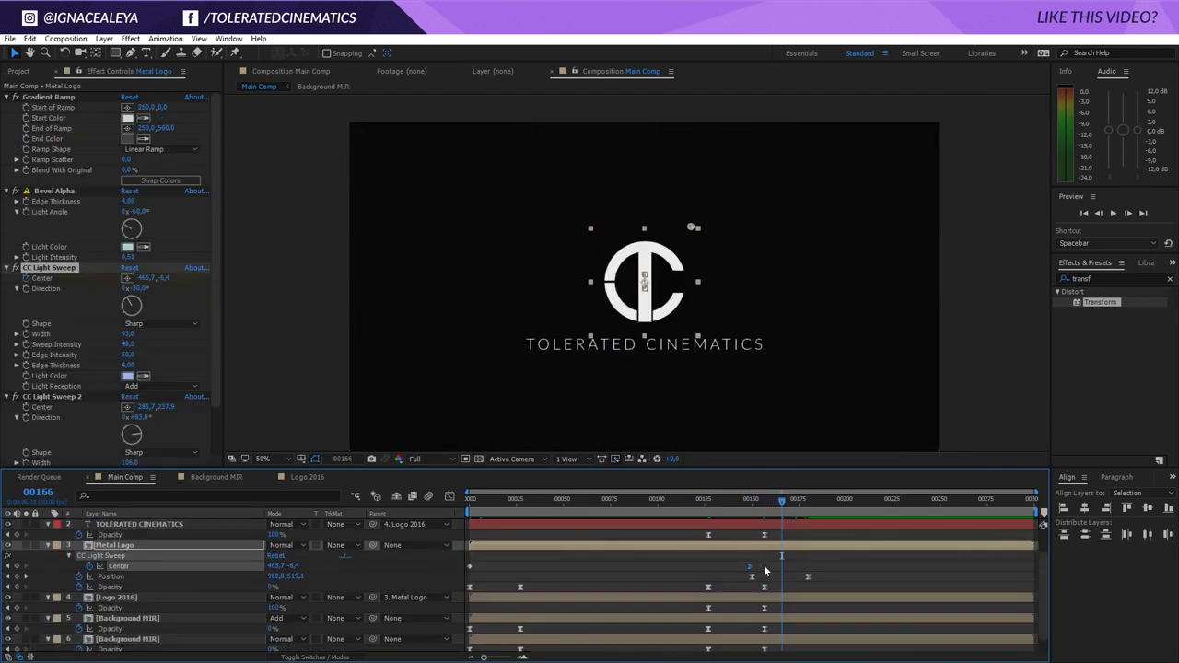
left_click(751, 577)
left_click_drag(750, 575, 709, 577)
scroll(670, 595, "up", 3)
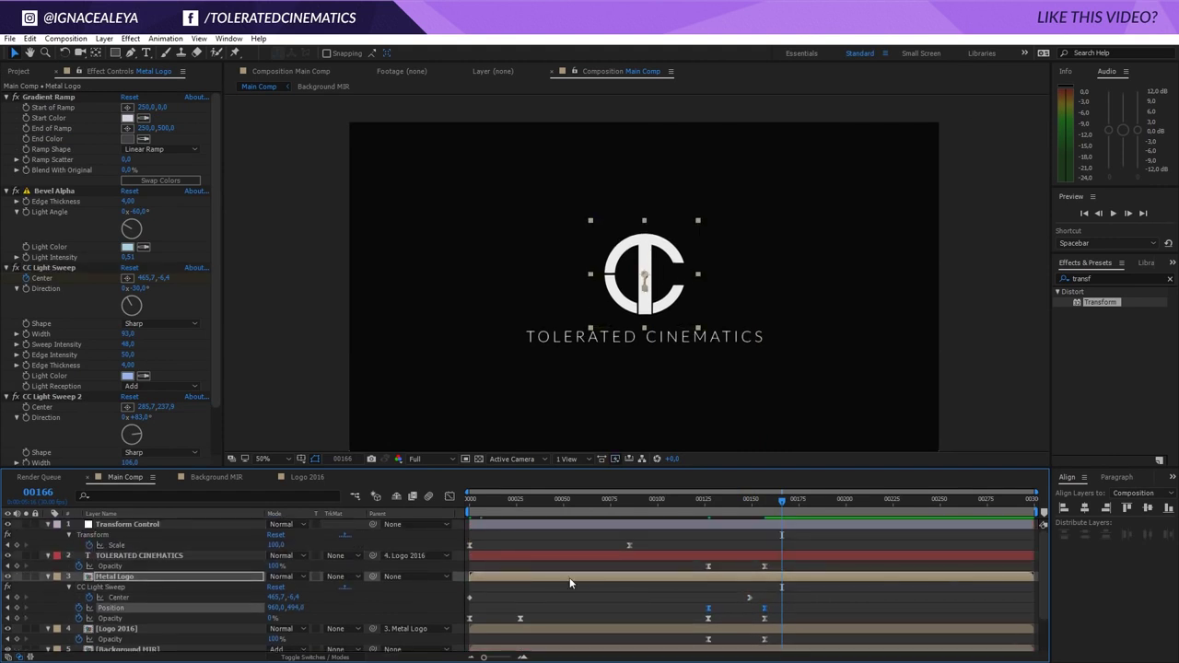
left_click_drag(751, 498, 797, 569)
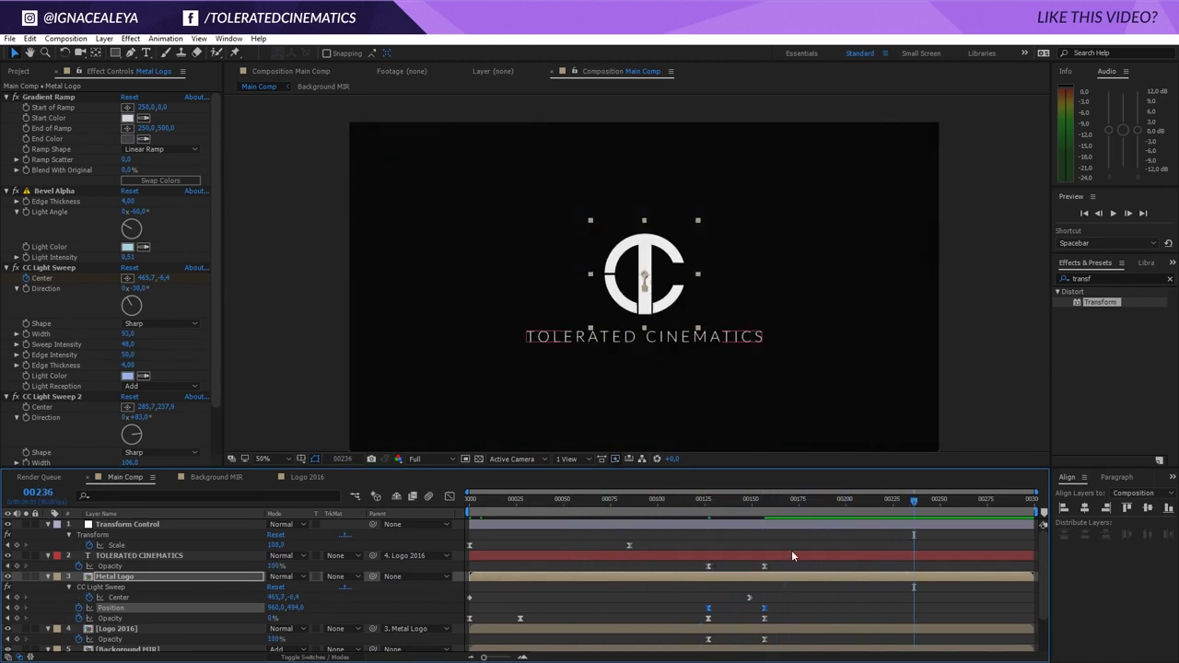
left_click_drag(795, 500, 578, 545)
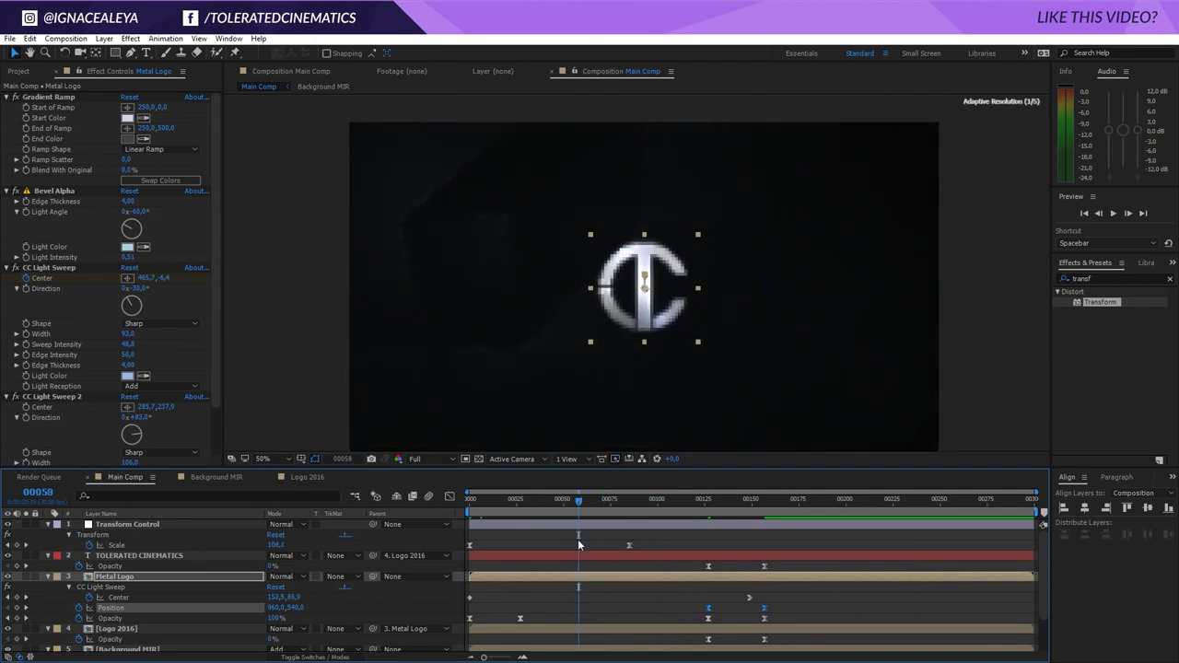
Collapse the properties of all layers and add a new adjustment layer named Color Control
key("ctrl+a")
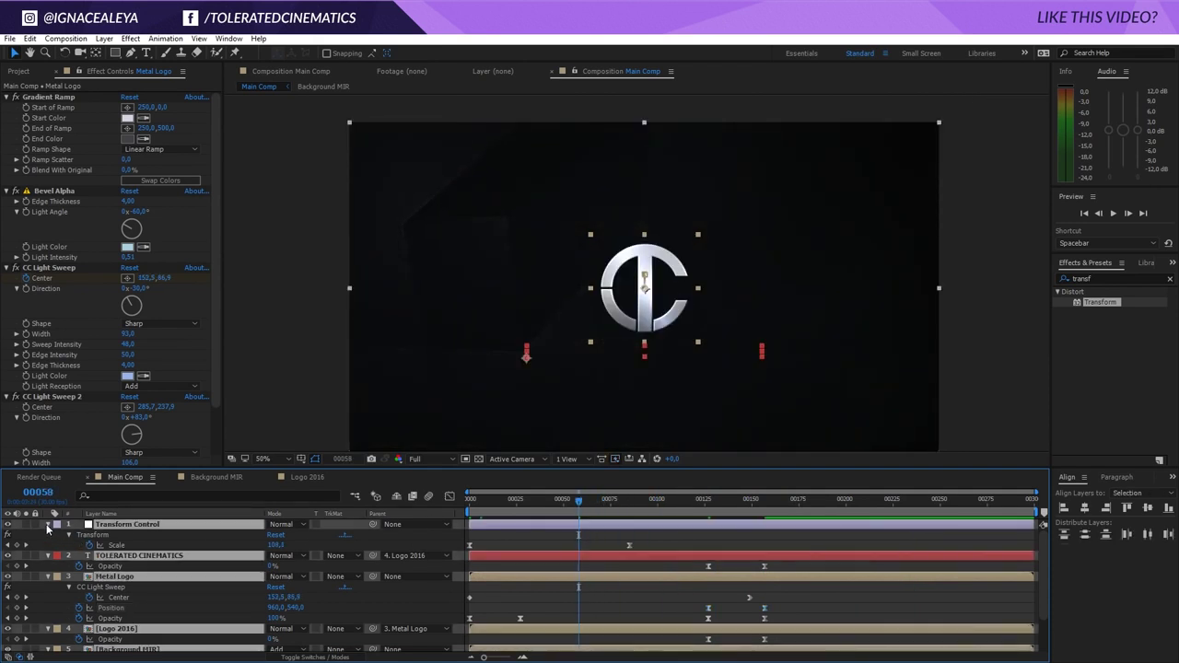
key("u")
left_click(112, 607)
right_click(138, 600)
mouse_move(184, 490)
left_click(341, 591)
key("Return")
type("C")
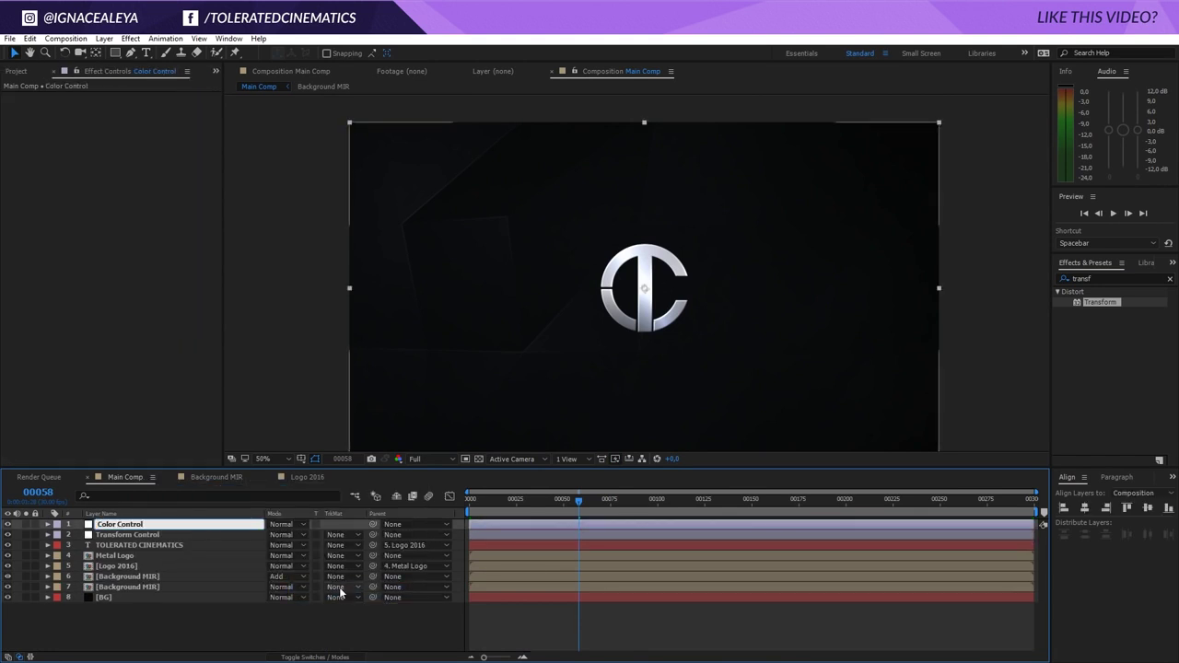
type("olor Control")
key("Return")
Apply Curves to the Color Control layer and shape the RGB curve into a slight S with darker shadows and brighter midtones
left_click(128, 39)
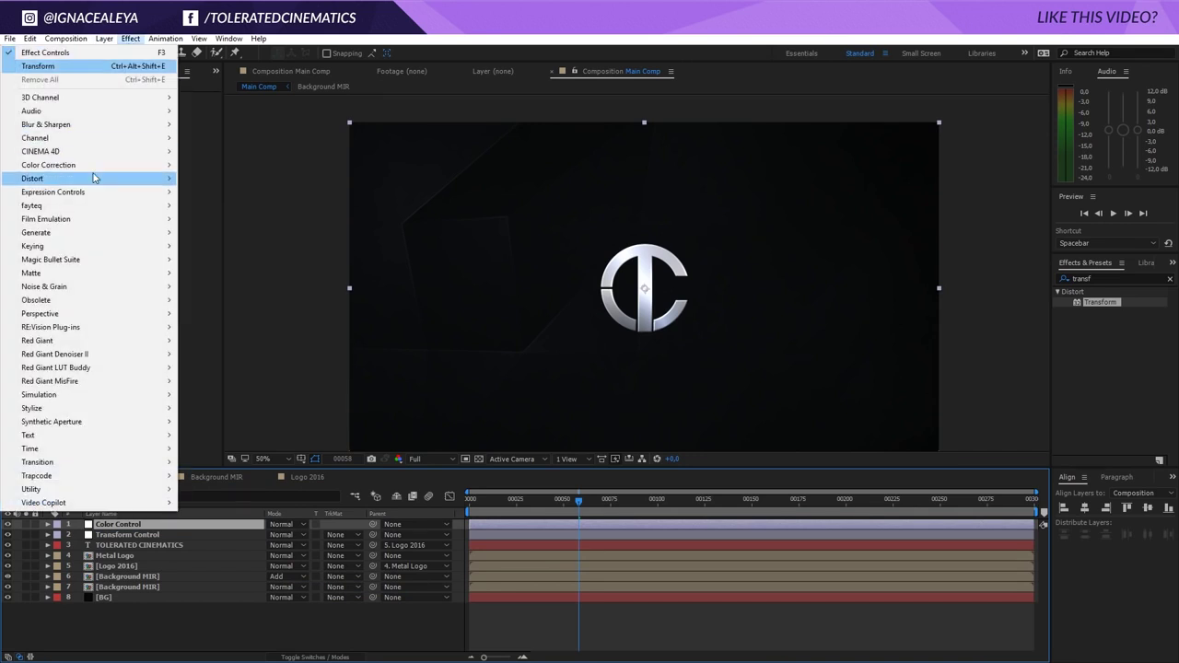
mouse_move(95, 169)
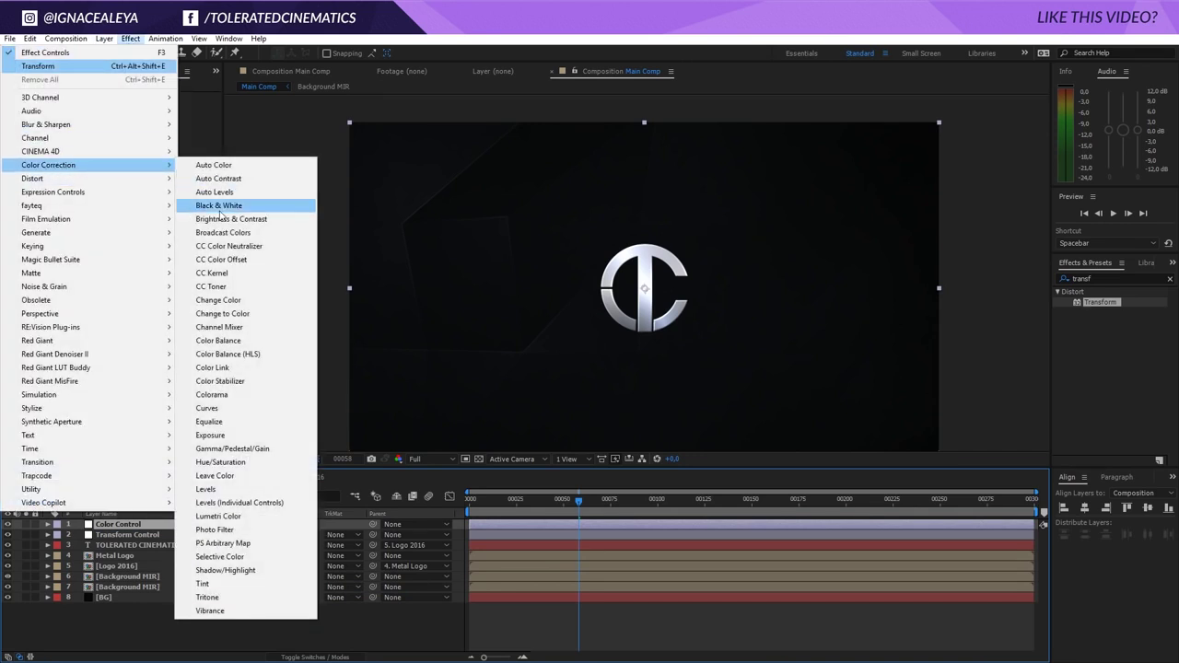
left_click(226, 407)
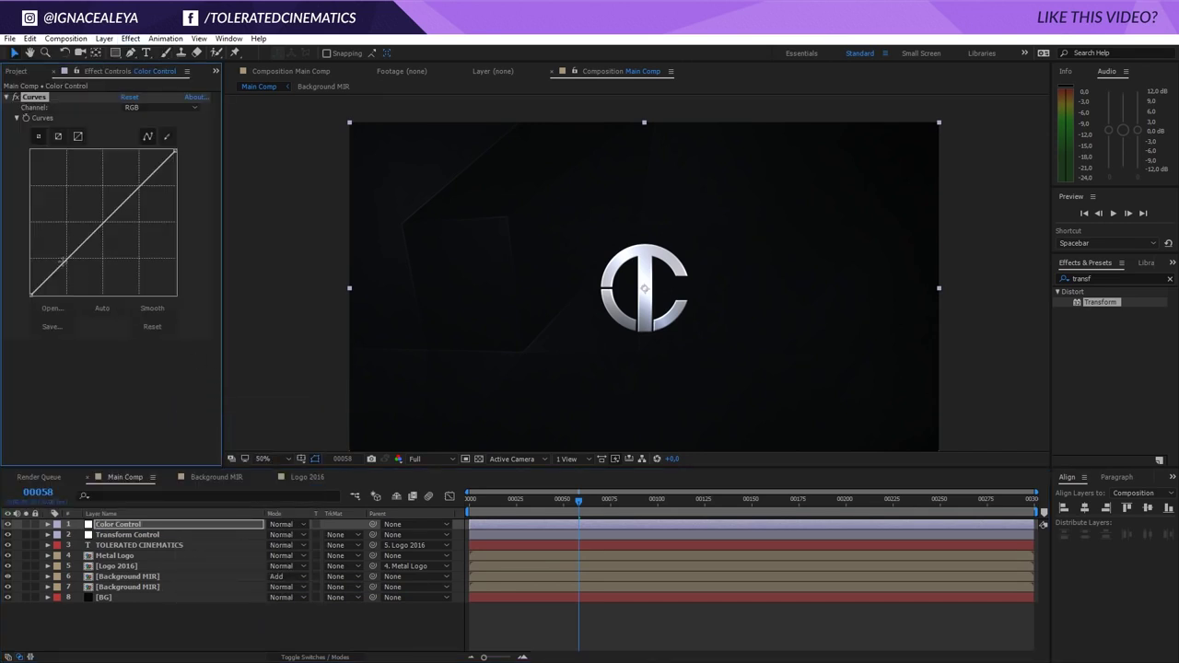
left_click_drag(63, 260, 72, 272)
left_click_drag(114, 234, 120, 212)
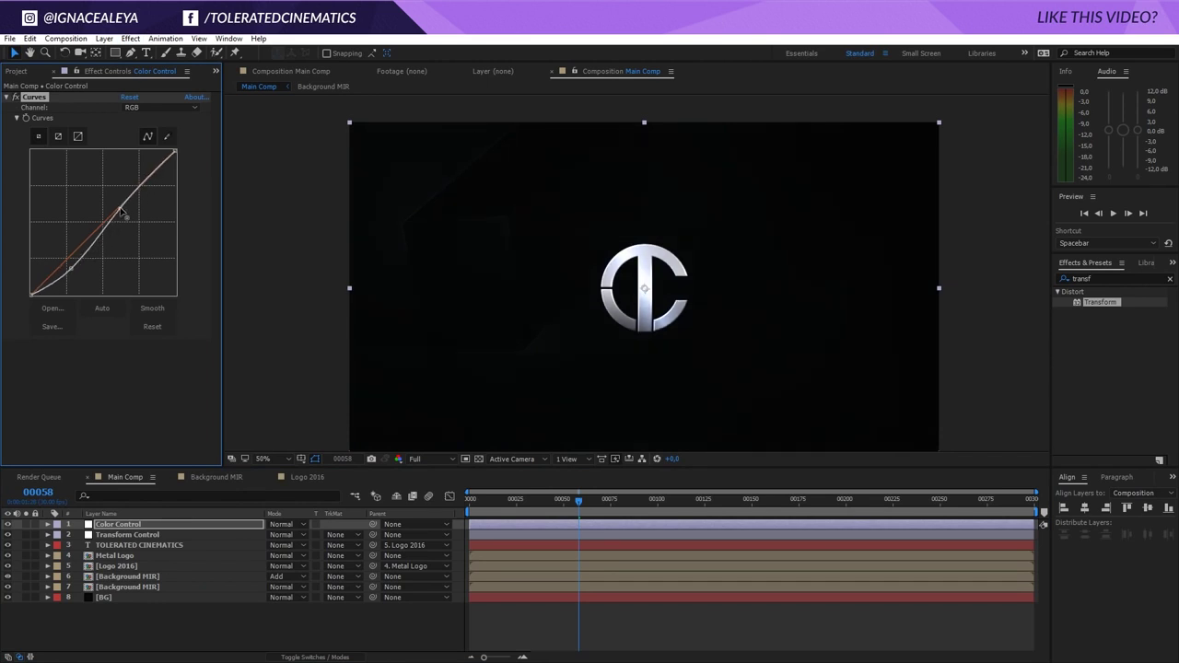
Raise the highlights of the Blue curve and lower the upper midtones of the Red curve on the Color Control layer
left_click(148, 107)
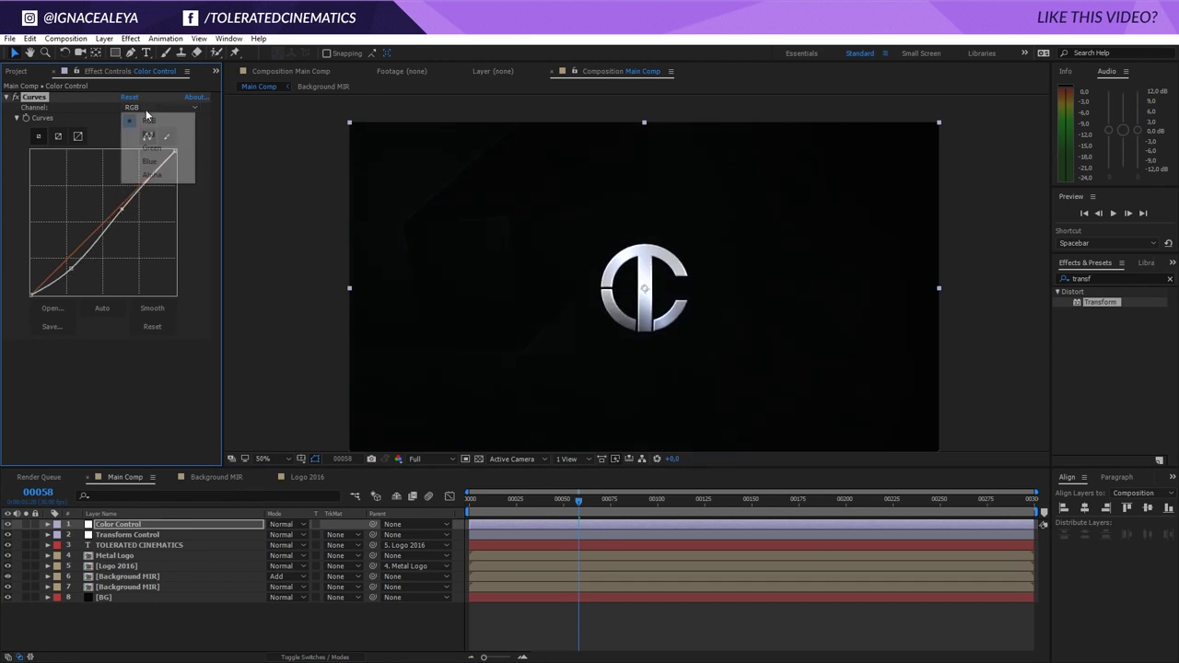
left_click(145, 157)
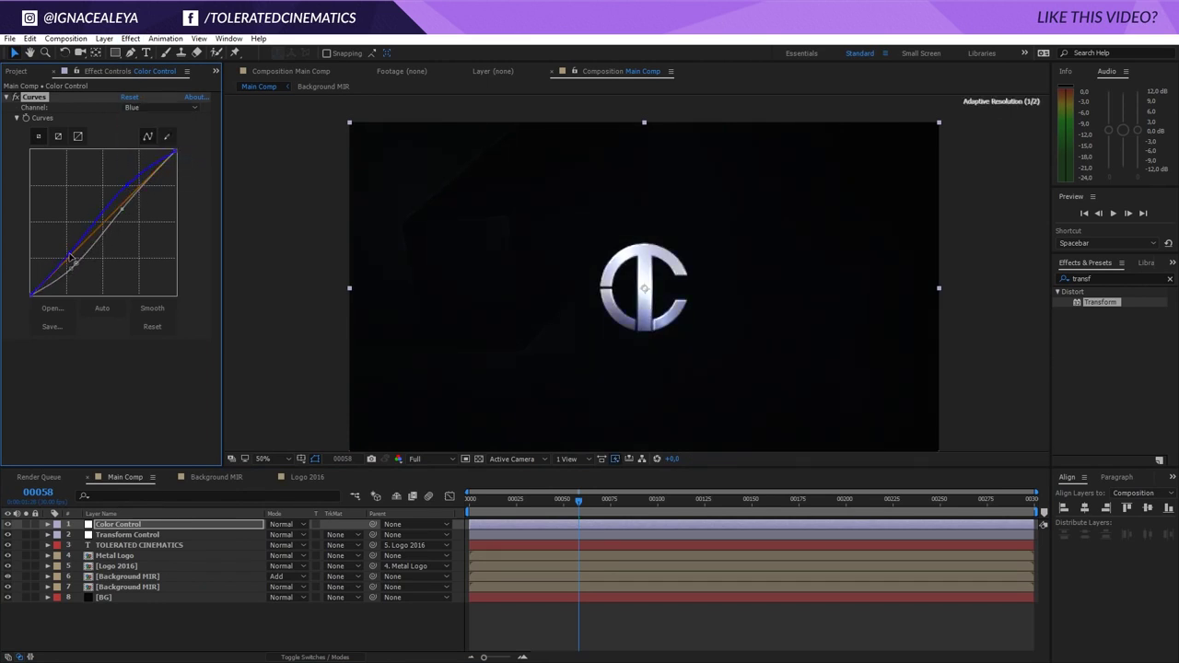
left_click(163, 107)
left_click(147, 132)
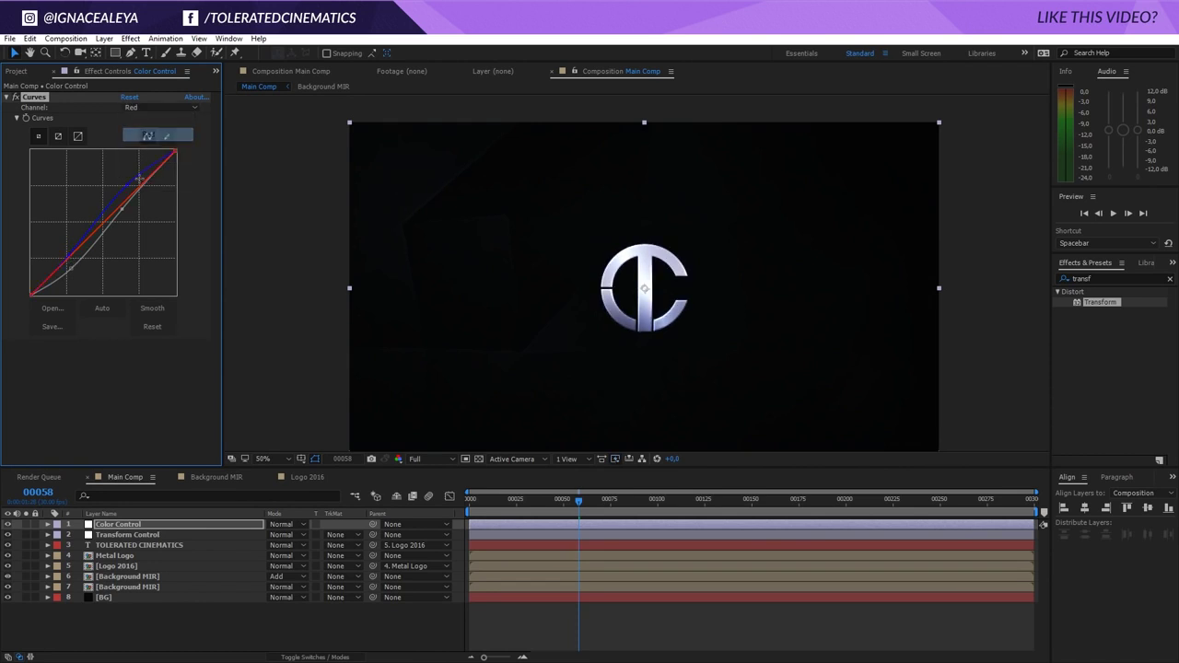
left_click_drag(138, 202, 138, 203)
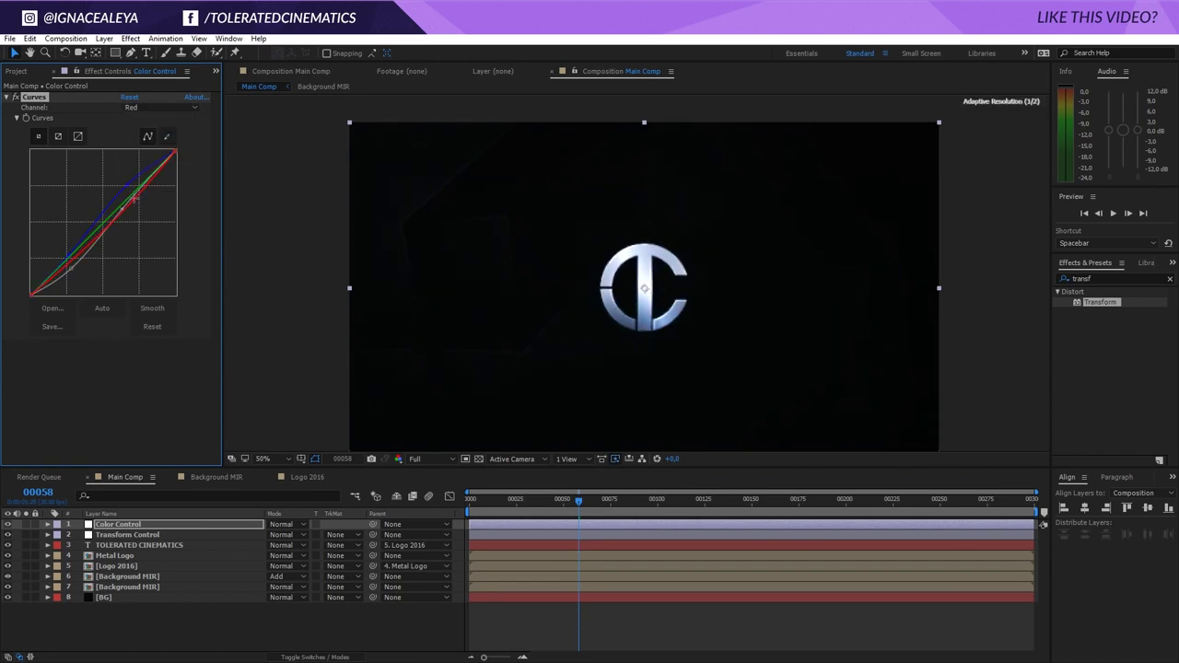
Reduce the Blue curve's highlight boost slightly, return to the RGB channel, and check the grade at frame 49
left_click(158, 108)
left_click(140, 157)
left_click_drag(125, 187, 132, 193)
left_click(159, 107)
left_click(143, 118)
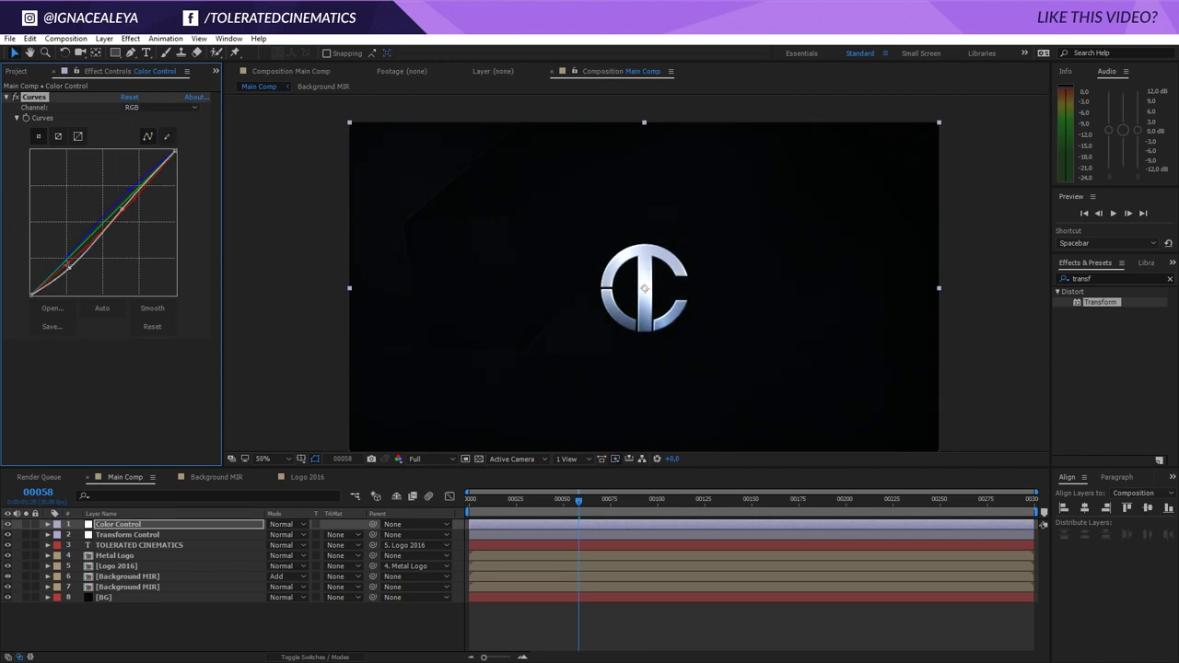
mouse_move(580, 502)
left_mouse_down()
mouse_move(801, 510)
mouse_move(561, 501)
left_mouse_up()
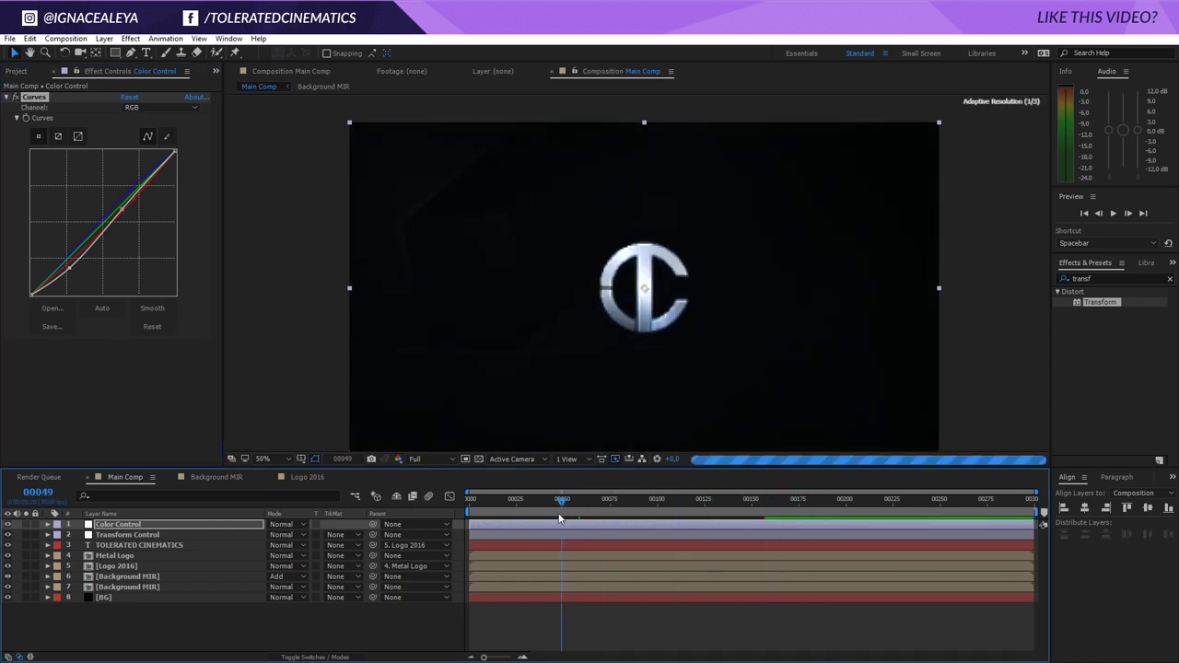
Add a new adjustment layer named Glow above the Color Control layer
right_click(147, 620)
mouse_move(170, 503)
left_click(73, 603)
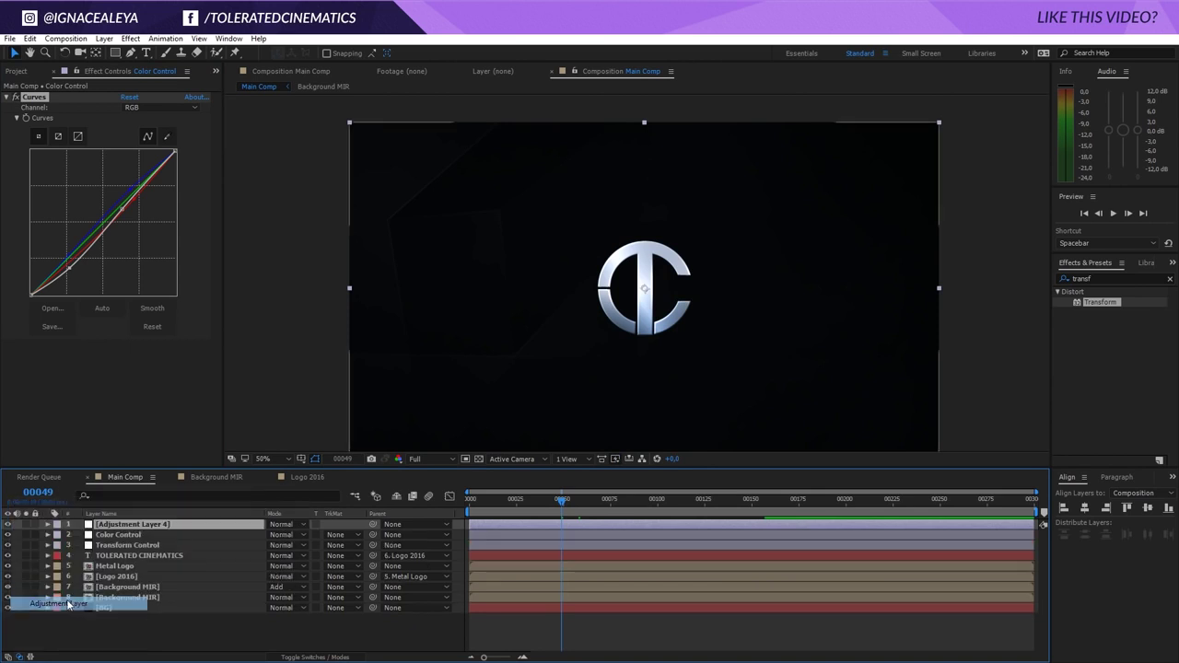
key("Return")
type("Glow")
key("Return")
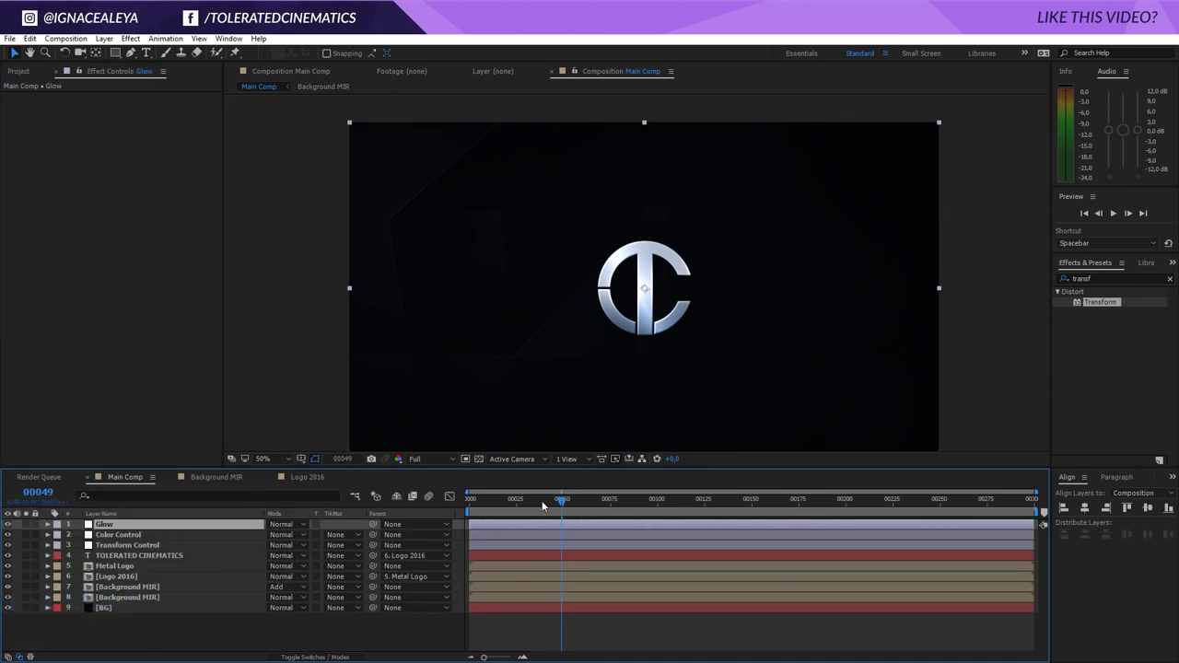
Apply the Perfect Glow preset to the Glow layer and scrub through the animation from frame 0 to 132
key("ctrl+7")
type("perfect")
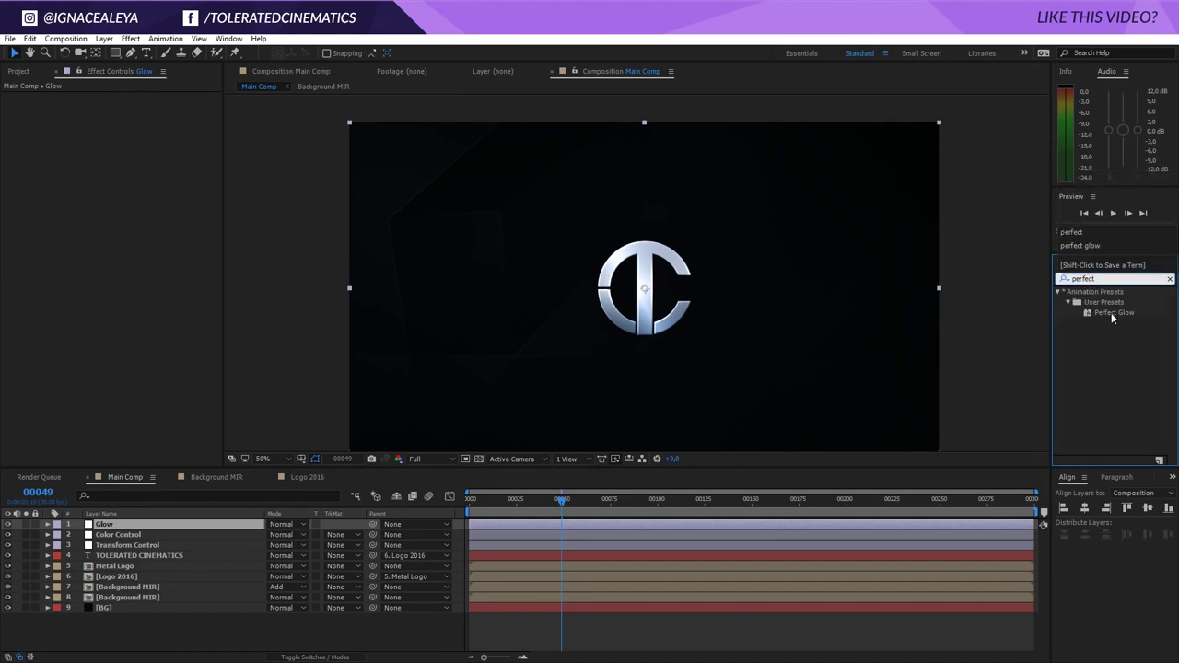
left_click_drag(1111, 312, 175, 524)
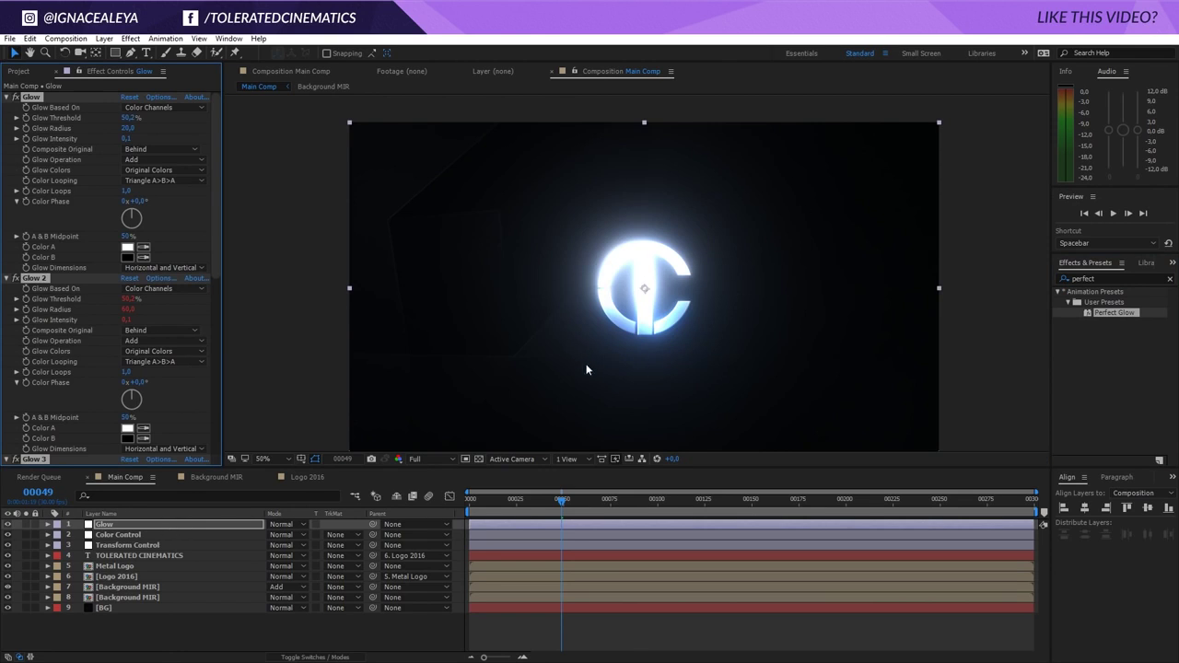
left_click_drag(567, 512, 426, 510)
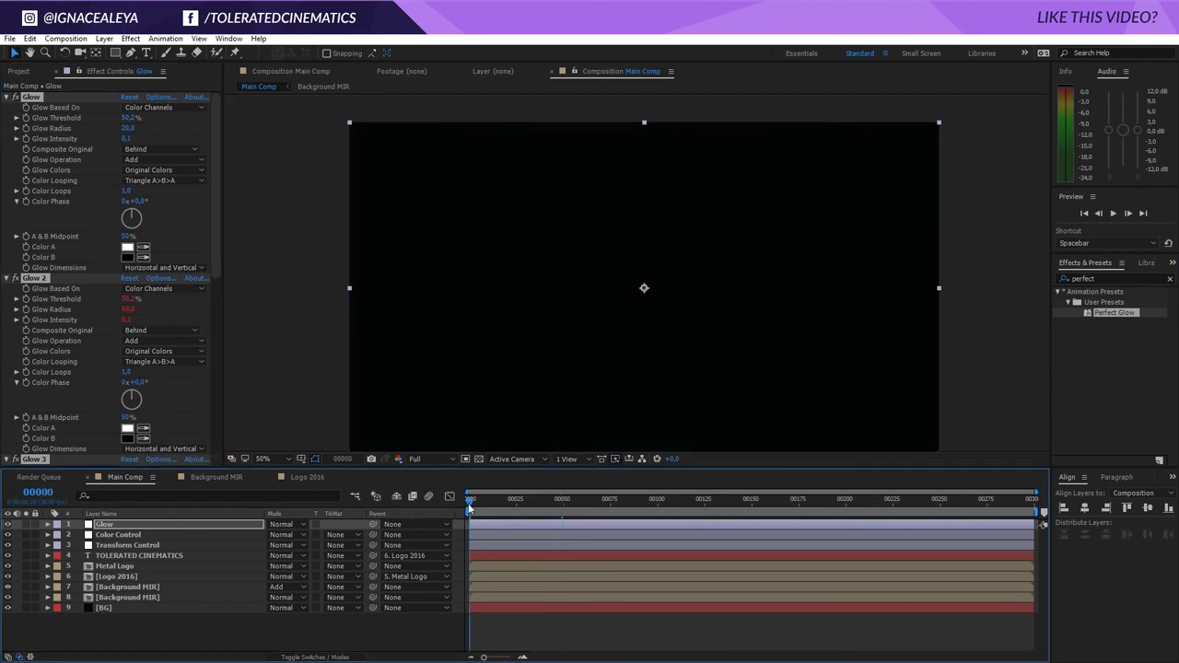
left_click_drag(487, 505, 717, 505)
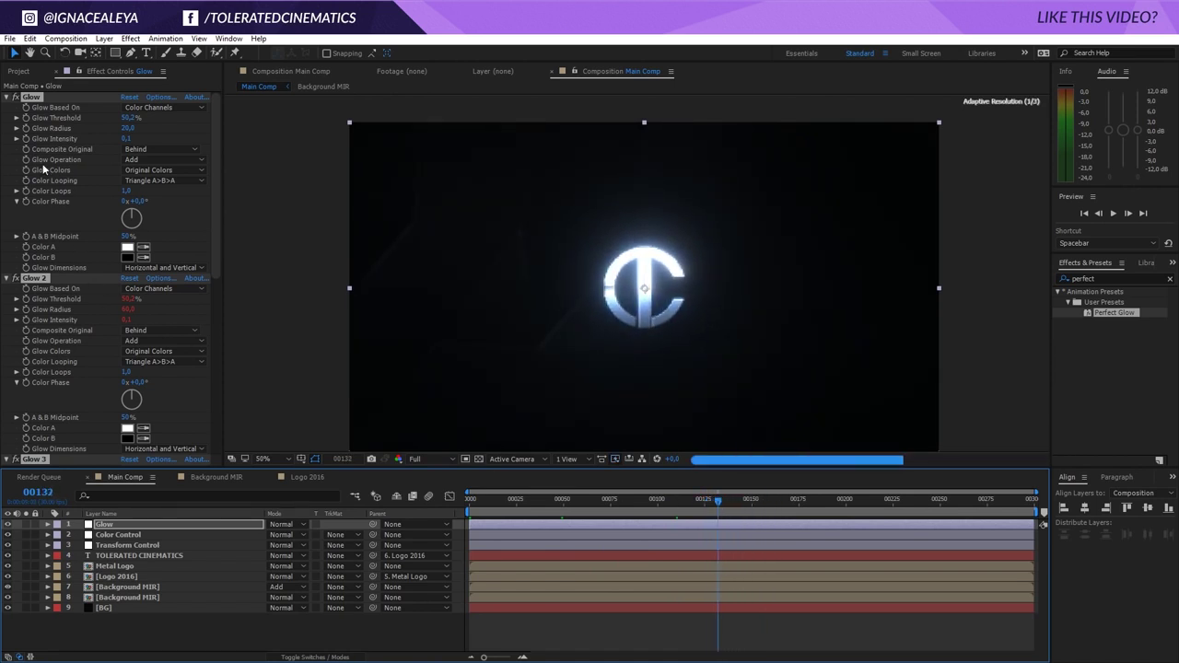
Keyframe the first glow's Glow Intensity at frame 132, fade it out at about frame 151, and add a reduced value at frame 73
left_click(25, 140)
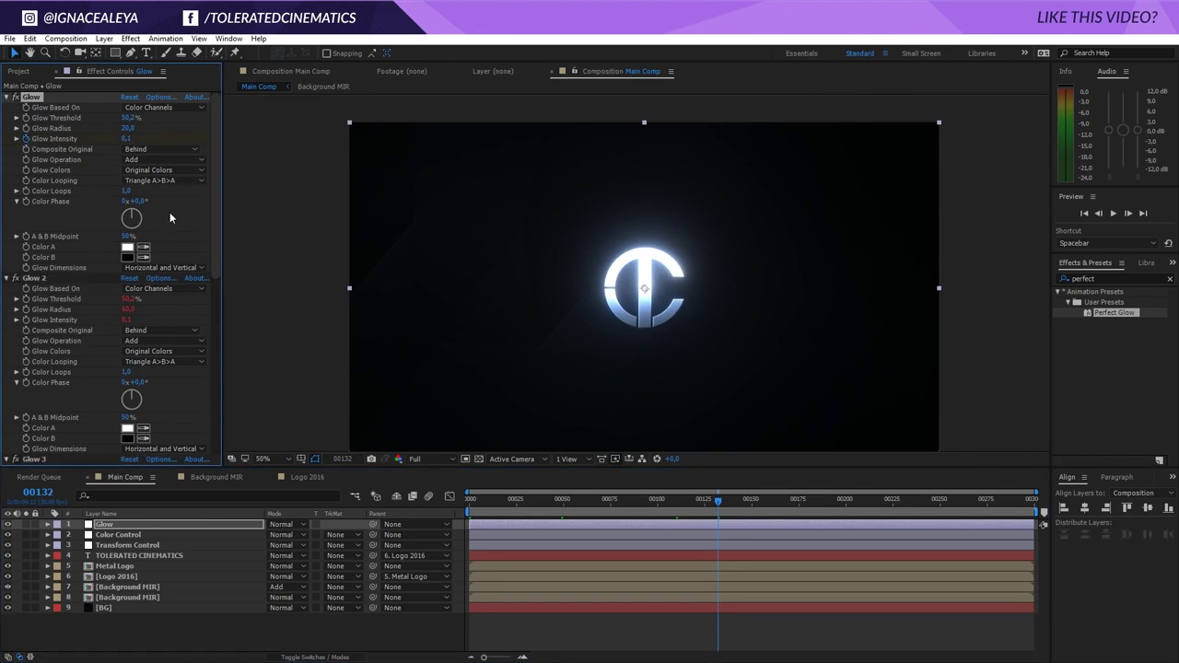
key("u")
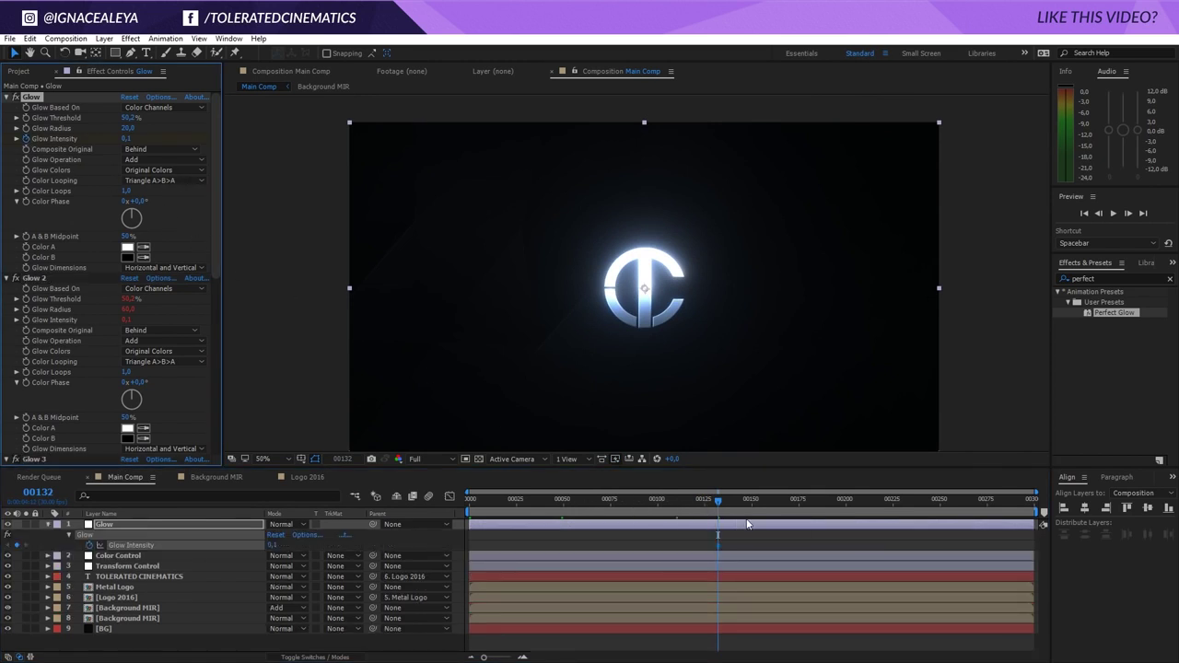
left_click_drag(717, 505, 607, 506)
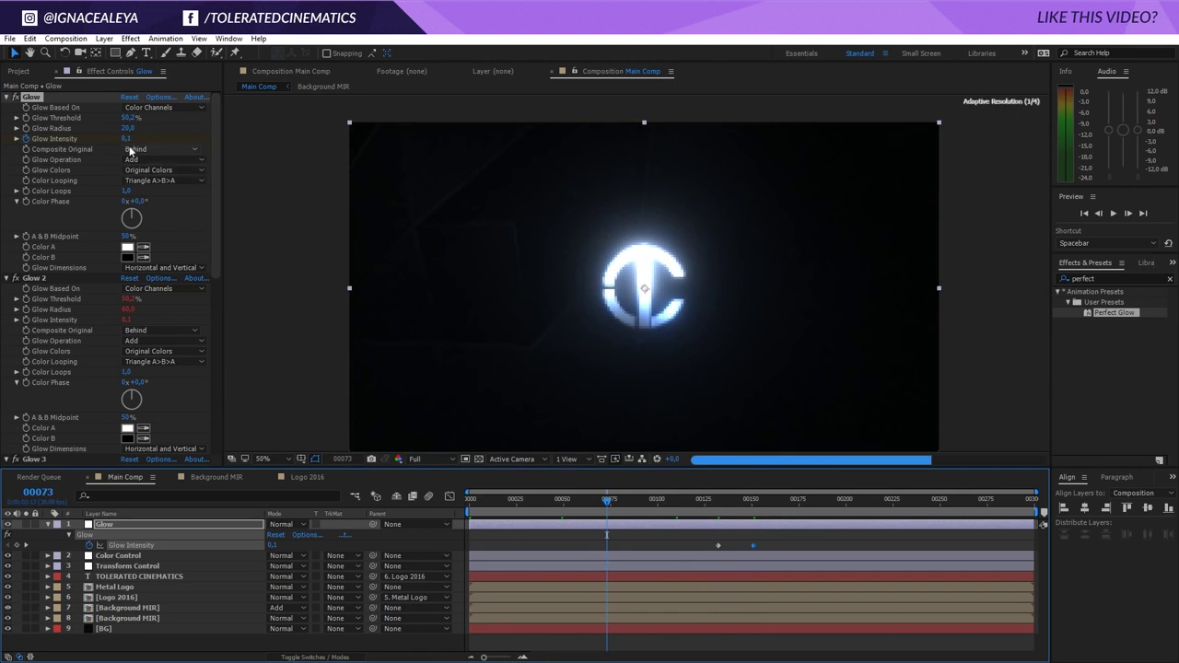
left_click_drag(125, 143, 83, 148)
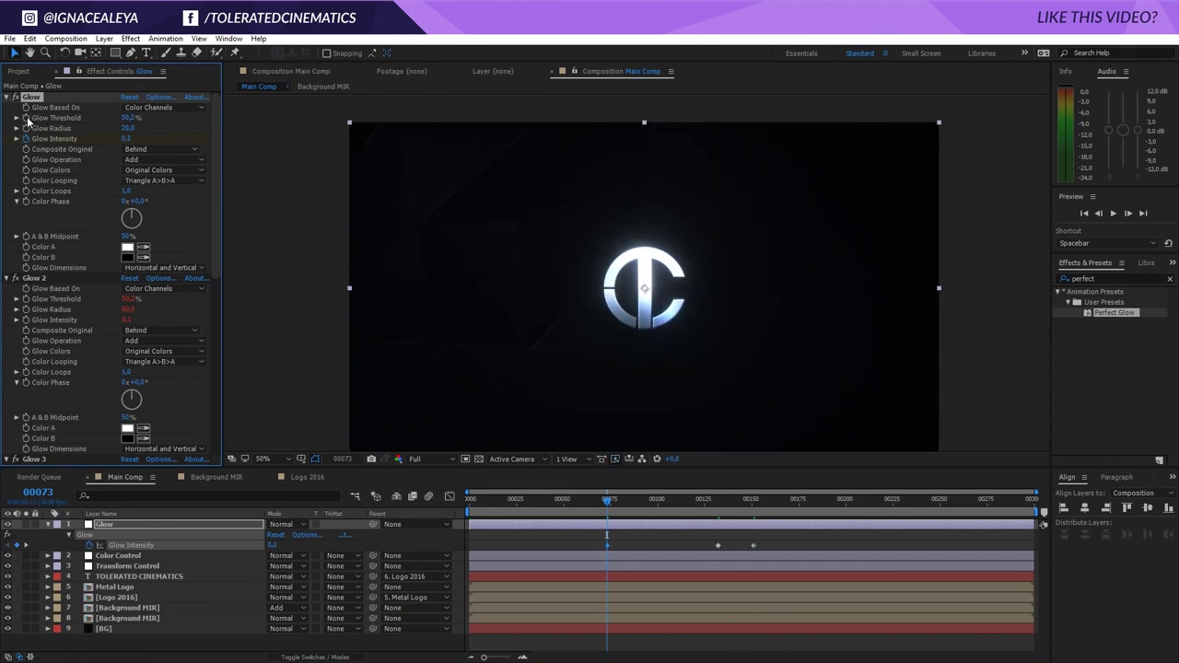
Keyframe the first glow's Glow Threshold at about 72% on frame 73 and 50.2% on frame 132, and preview the animation
key("u")
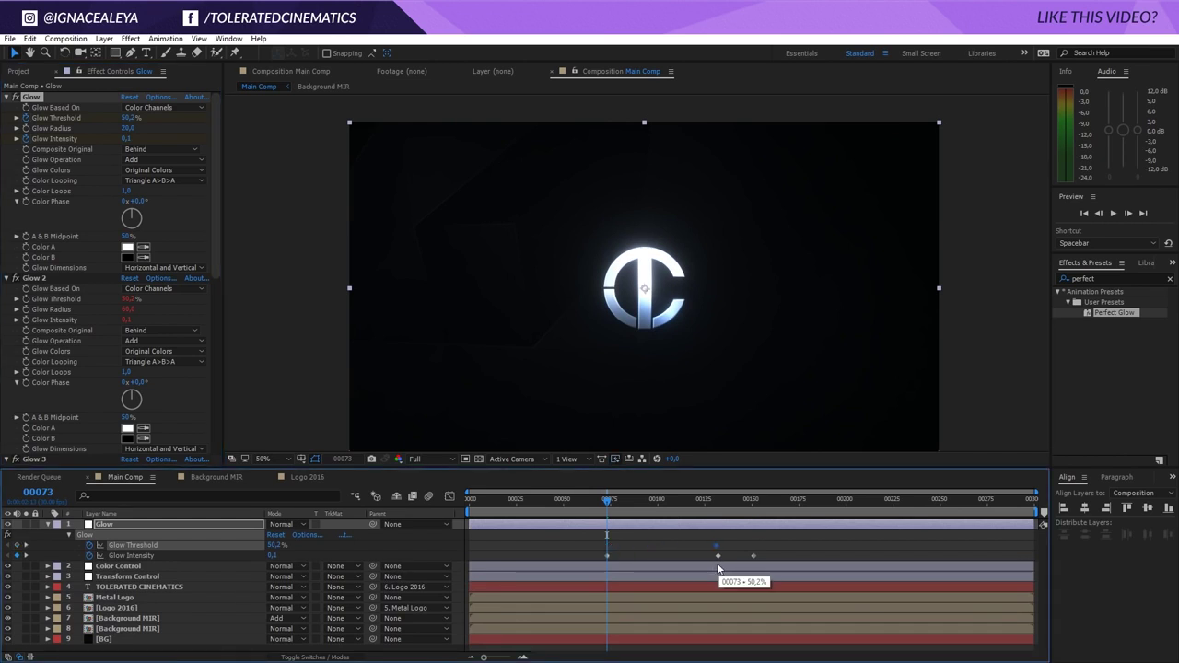
left_click_drag(129, 118, 186, 139)
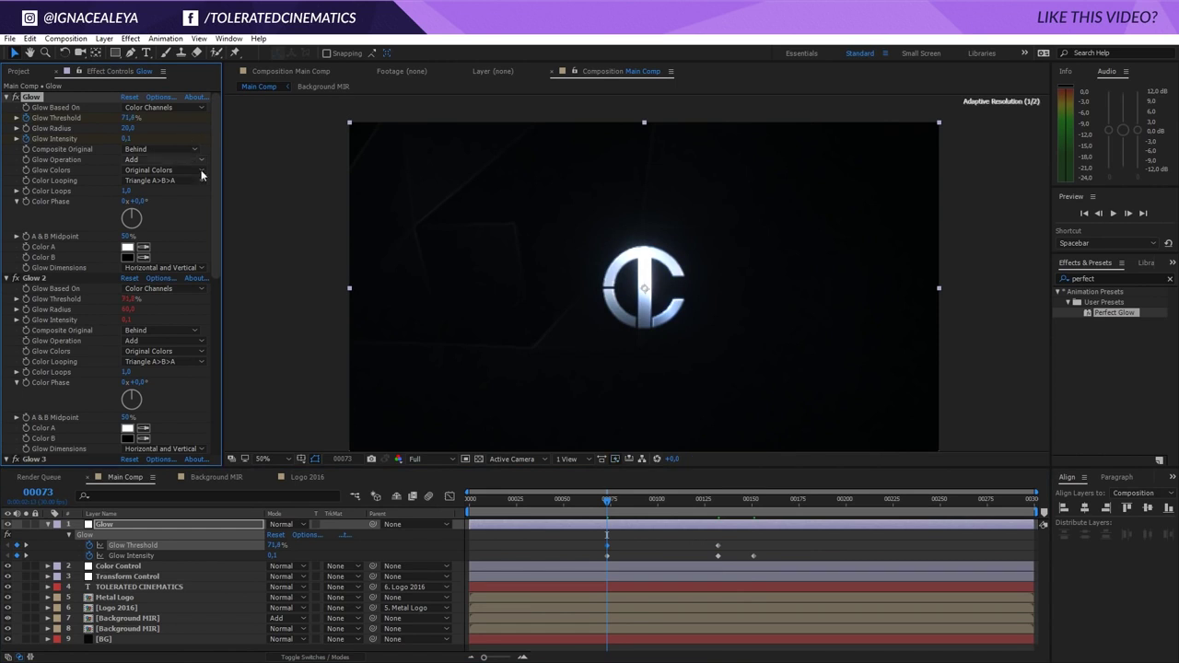
left_click_drag(606, 498, 802, 534)
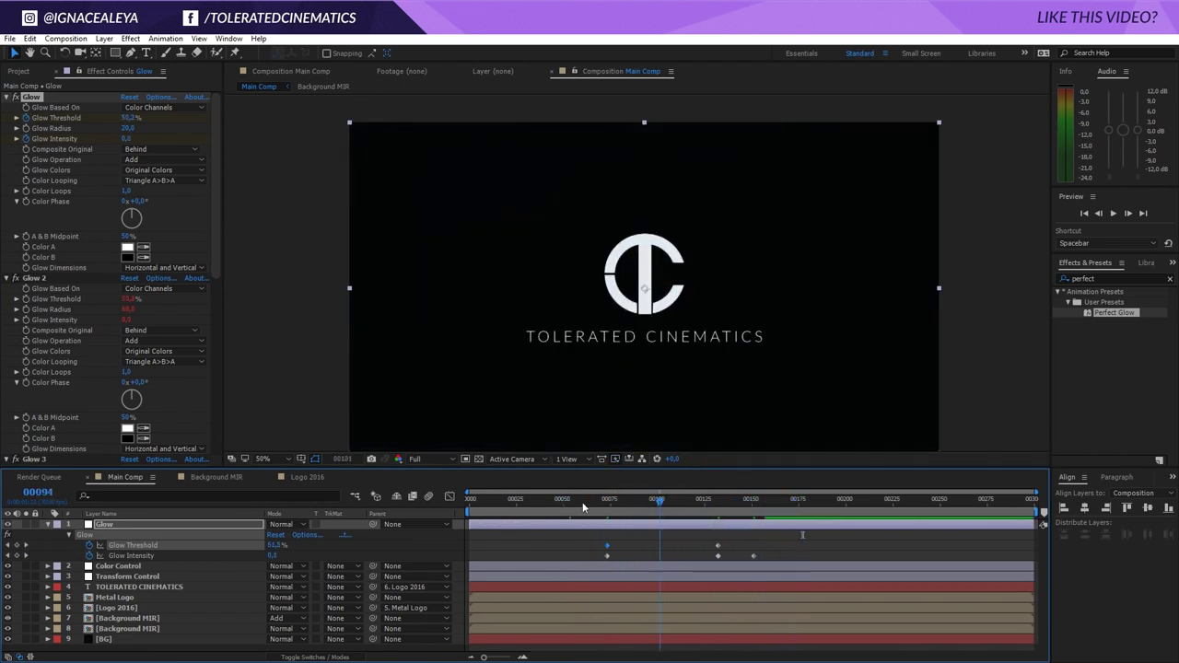
key("Home")
key("space")
key("space")
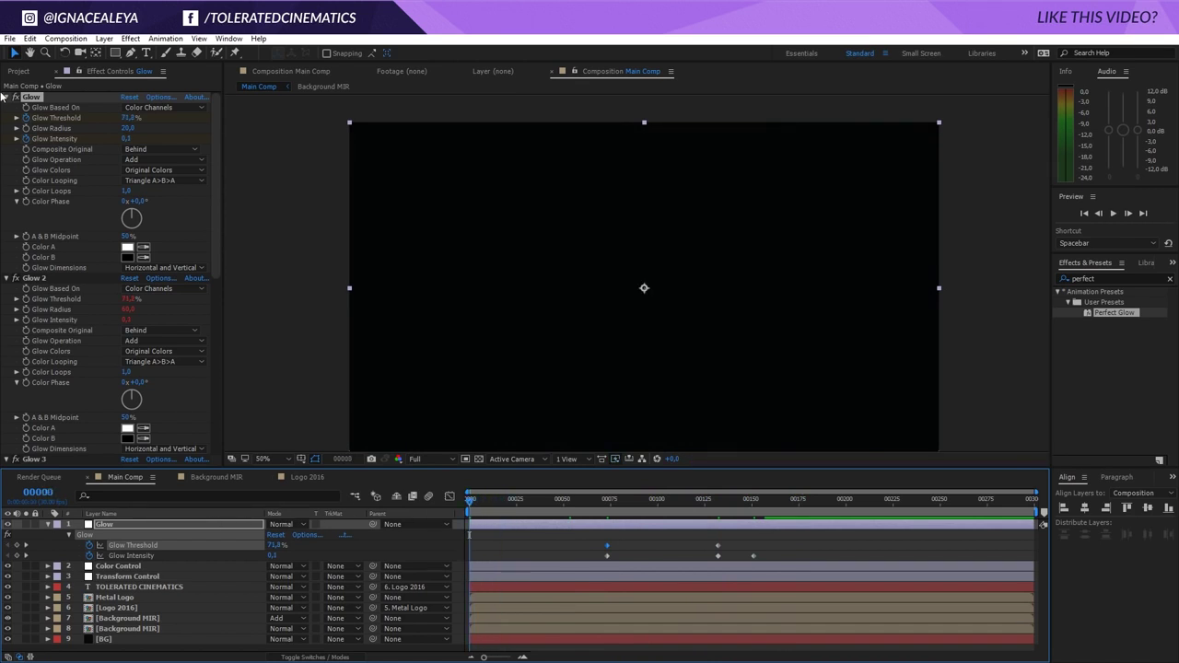
Open the footage import dialog from the project and preview the FASHION OVERLAY 03 clip in the light leaks folder
left_click(18, 72)
right_click(54, 264)
double_click(55, 265)
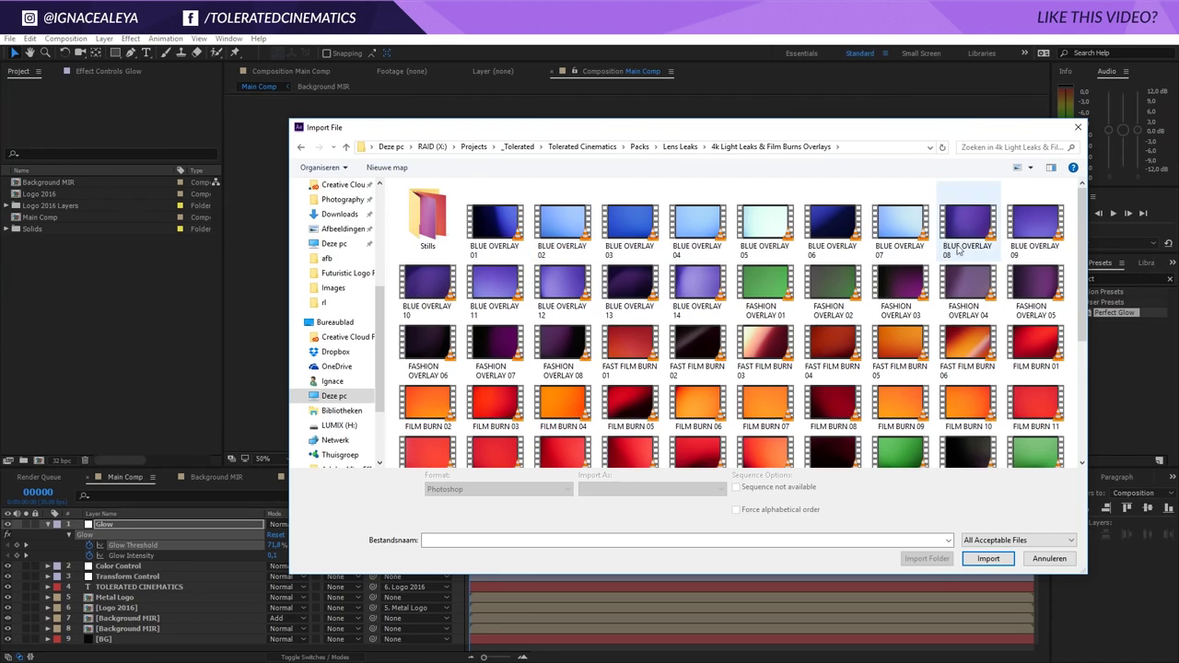
left_click(968, 291)
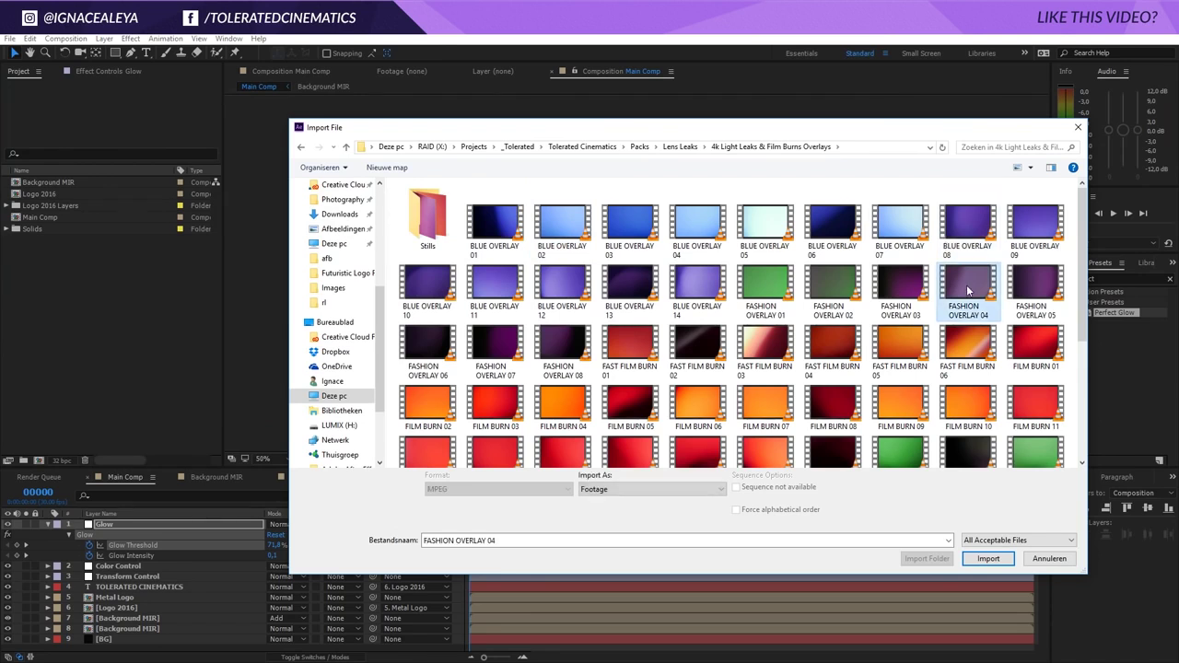
left_click(893, 289)
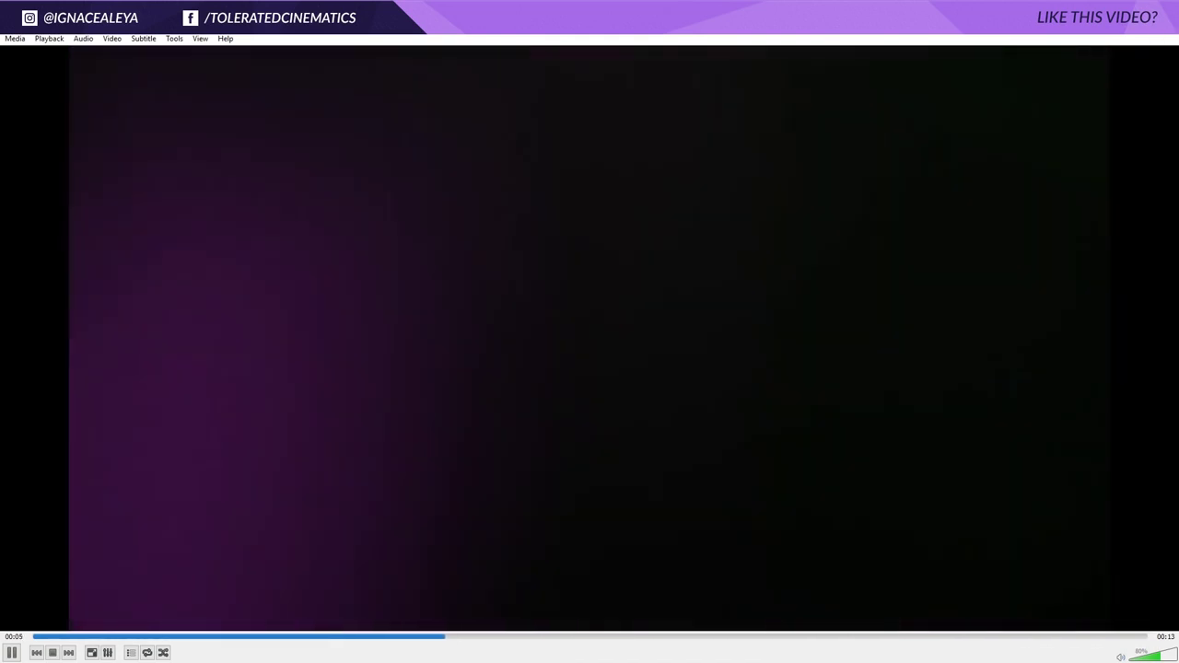
key("alt+F4")
Preview the FASHION OVERLAY 06 clip and import it as footage
left_click(967, 291)
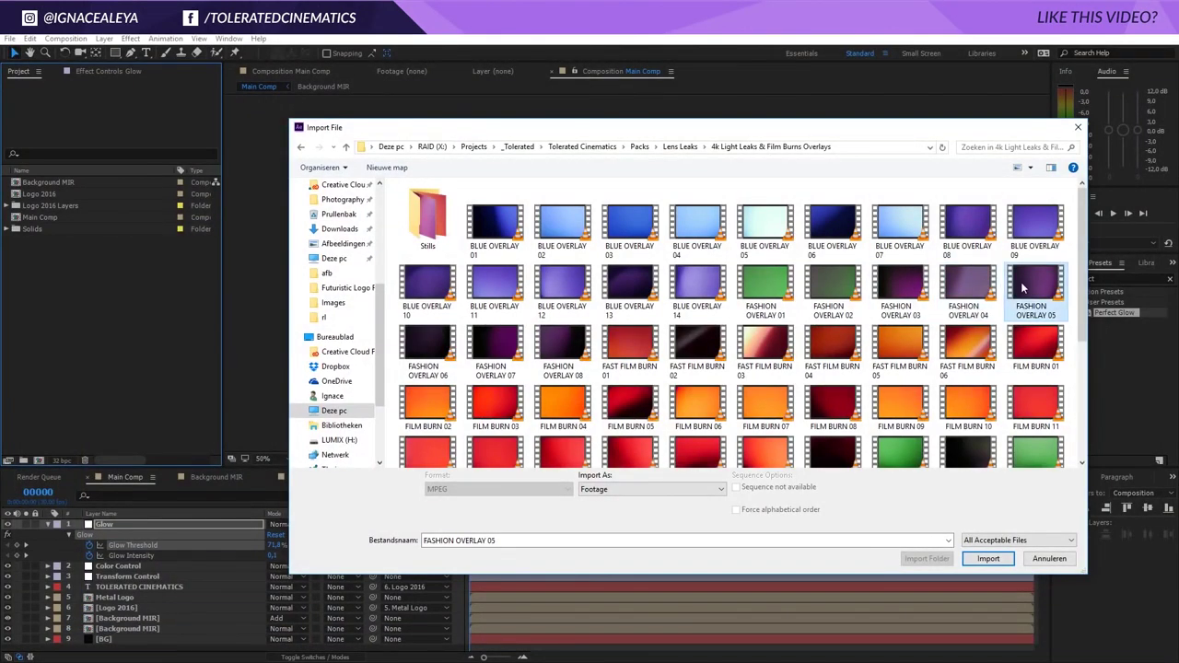
right_click(426, 345)
left_click(327, 346)
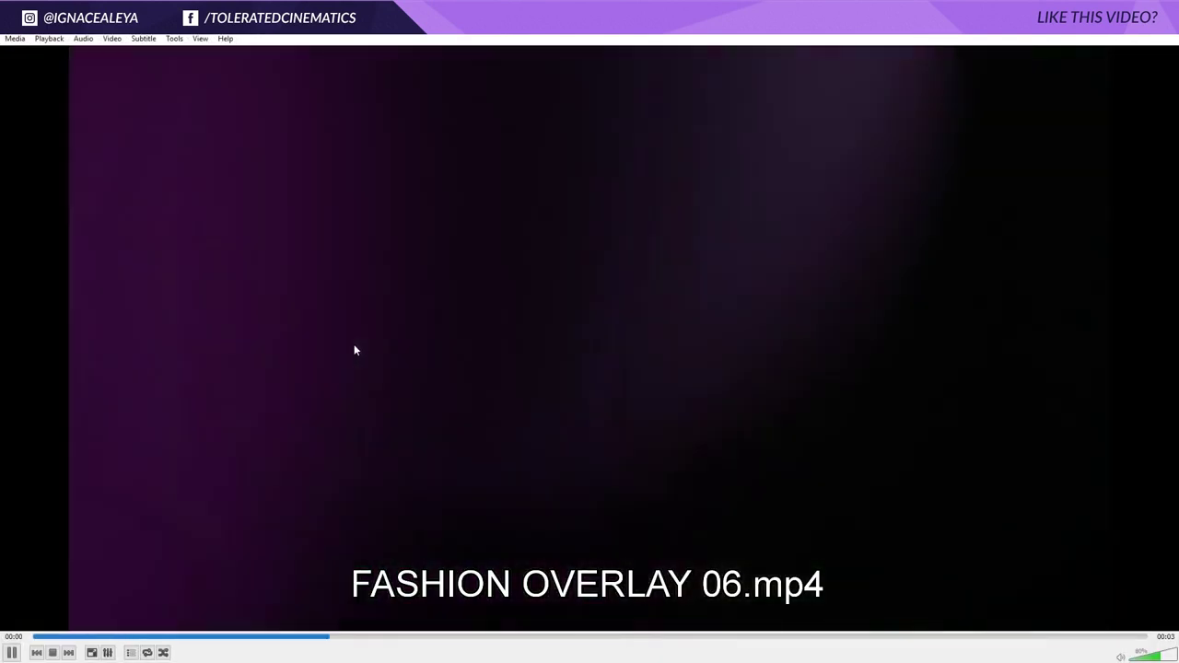
key("alt+F4")
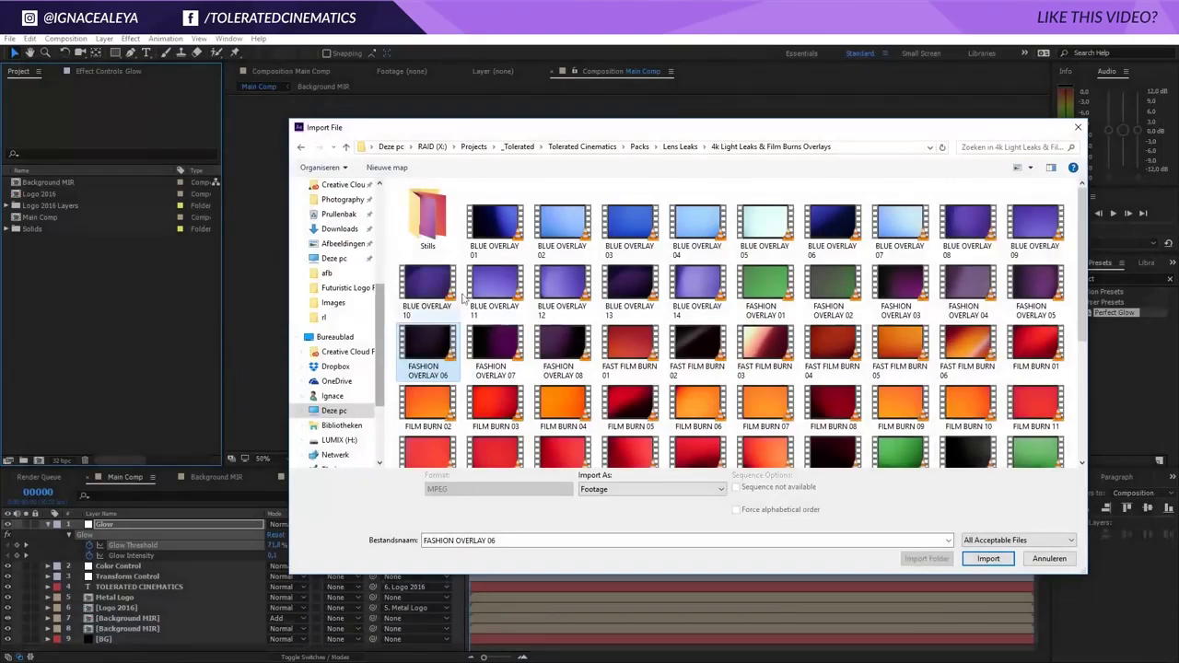
left_click(986, 559)
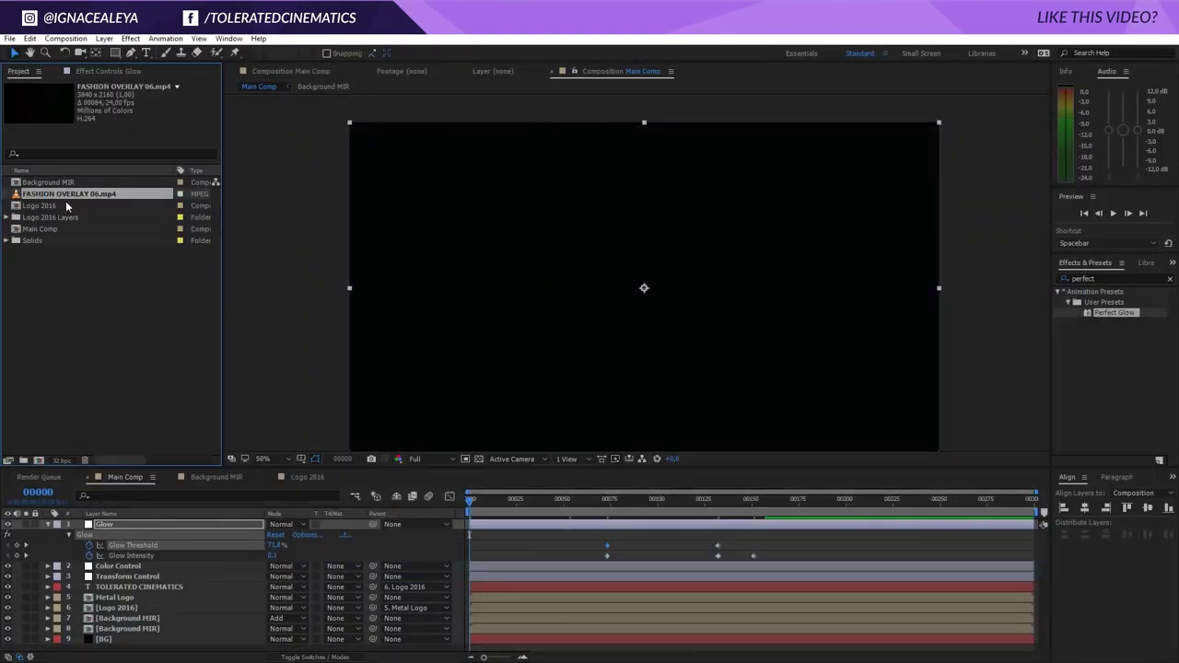
Place FASHION OVERLAY 06.mp4 above all layers in Main Comp with the Add blending mode, and scrub through it
left_click_drag(80, 200, 152, 525)
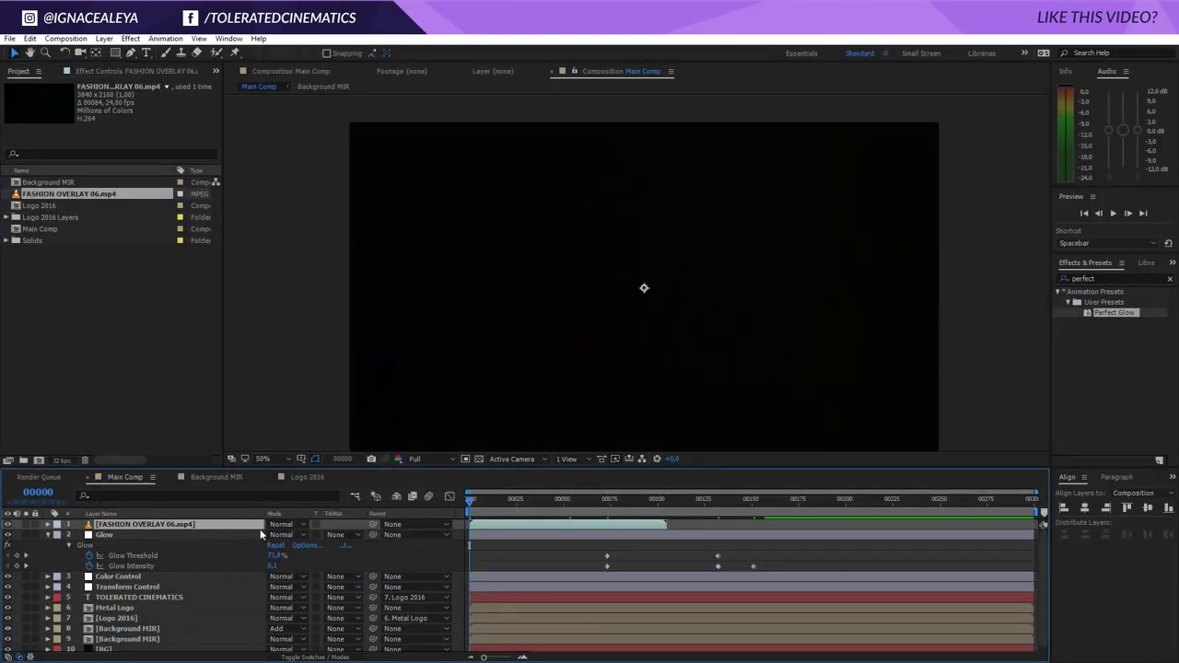
left_click(280, 527)
left_click(329, 254)
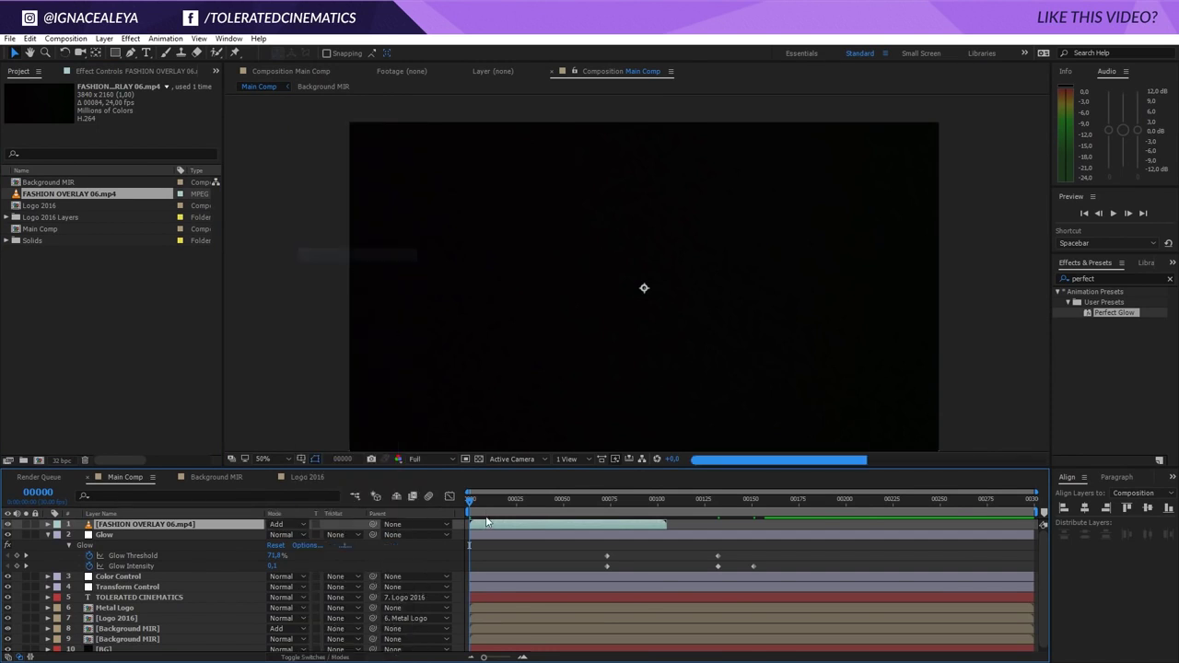
left_click_drag(515, 509, 568, 522)
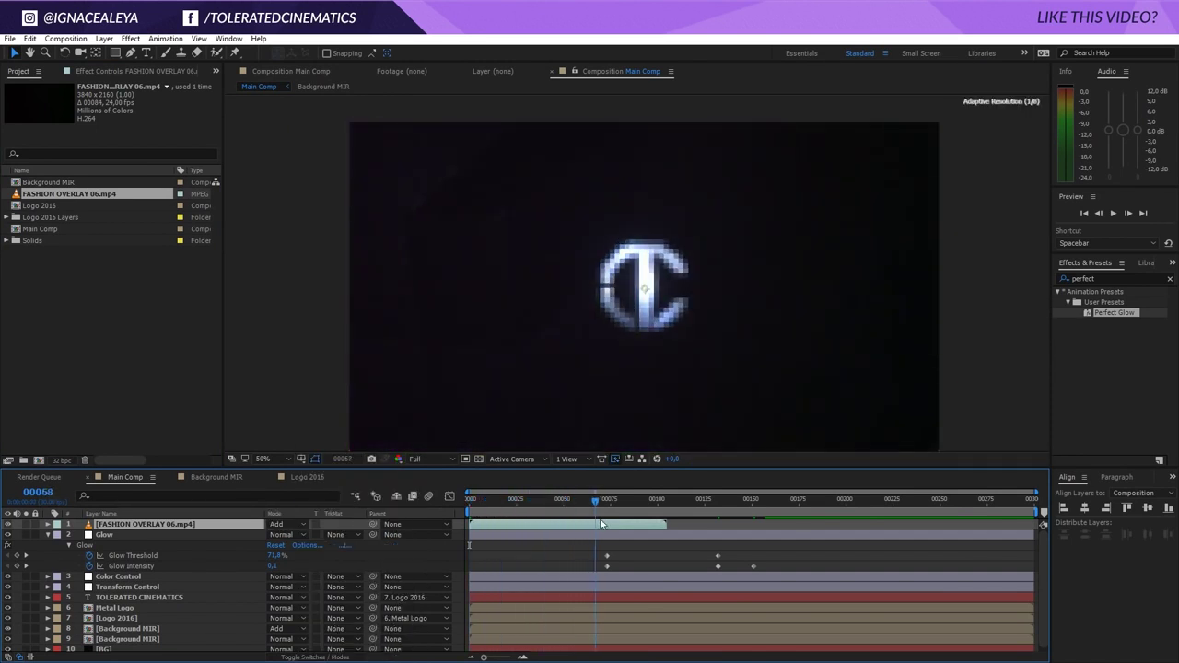
Split the overlay layer at frame 30, starting its second part at frame 0 and its first part at about frame 126
left_click_drag(646, 532, 537, 526)
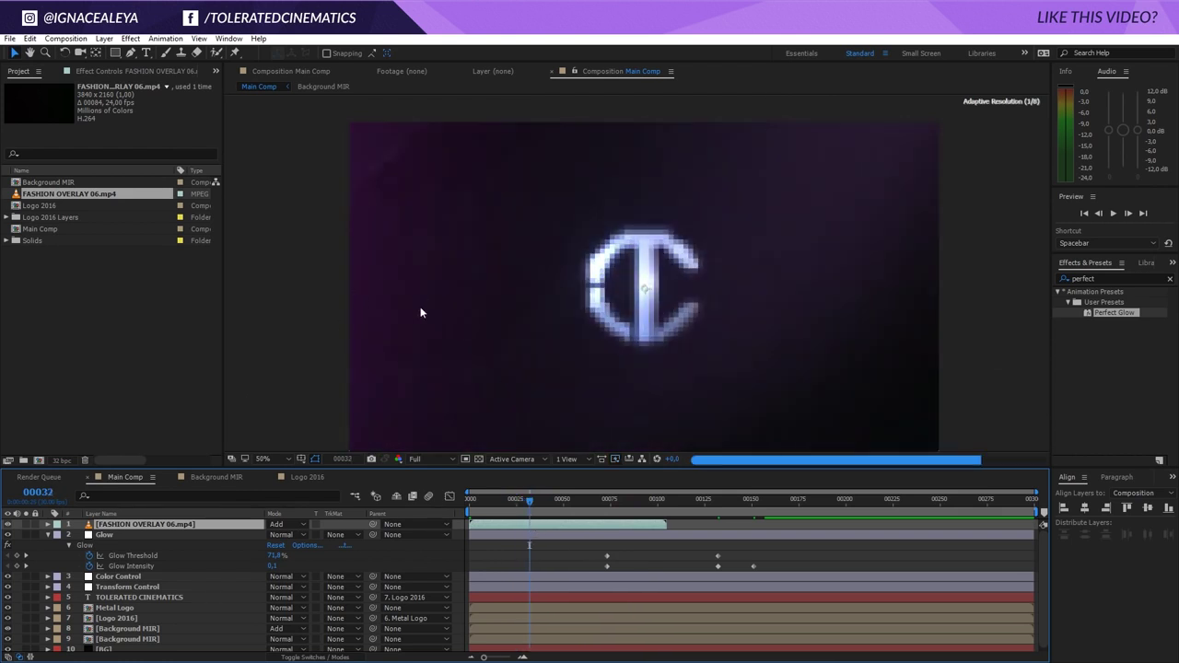
left_click(526, 502)
left_click(525, 502)
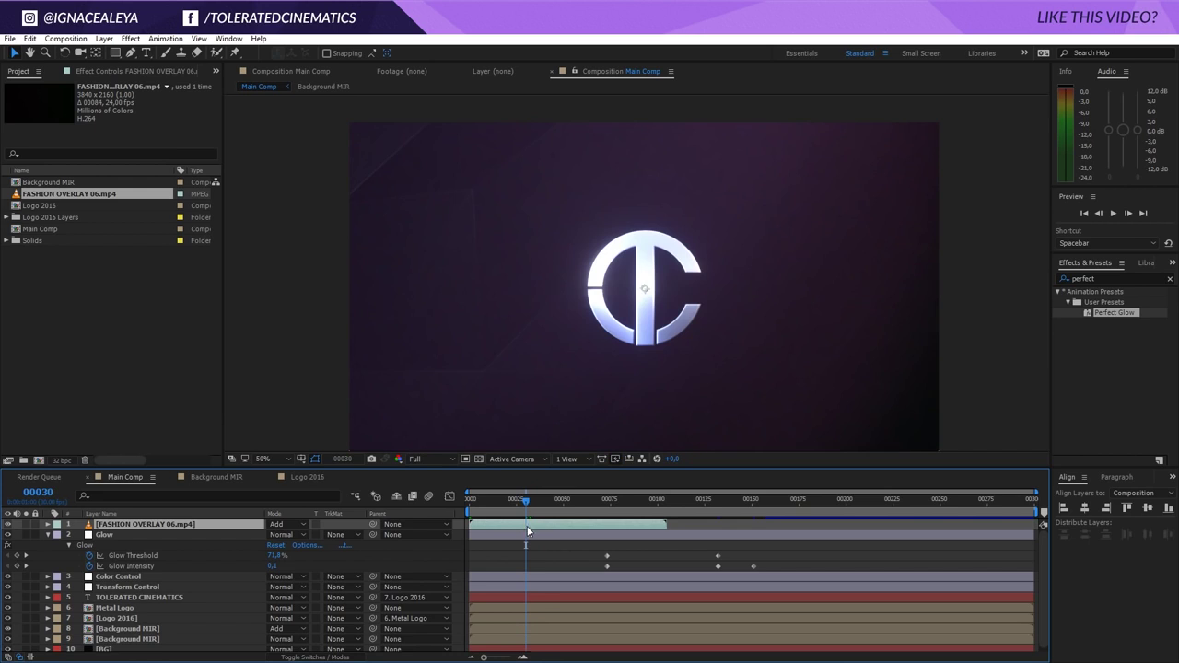
key("ctrl+d")
left_click_drag(524, 534, 554, 537)
mouse_move(476, 512)
left_mouse_down()
mouse_move(466, 512)
mouse_move(497, 514)
left_mouse_up()
key("space")
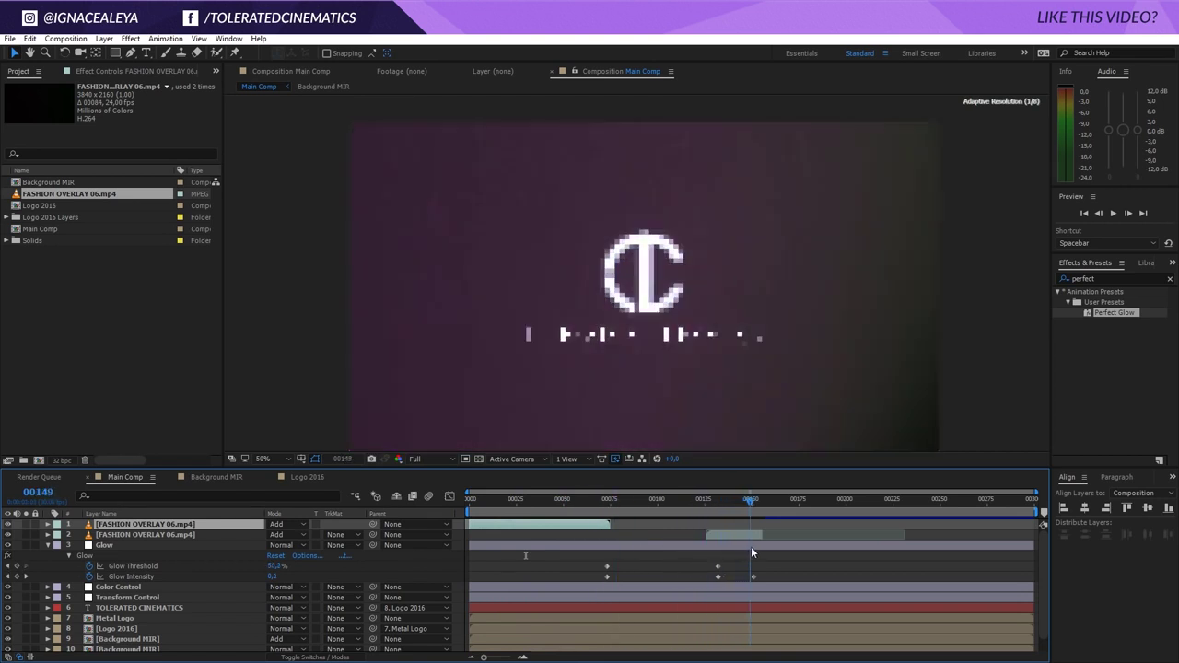
Fade out the second FASHION OVERLAY 06.mp4 part by keyframing its Opacity from 100% at frame 150 to 0% at frame 156
left_click_drag(772, 551, 751, 550)
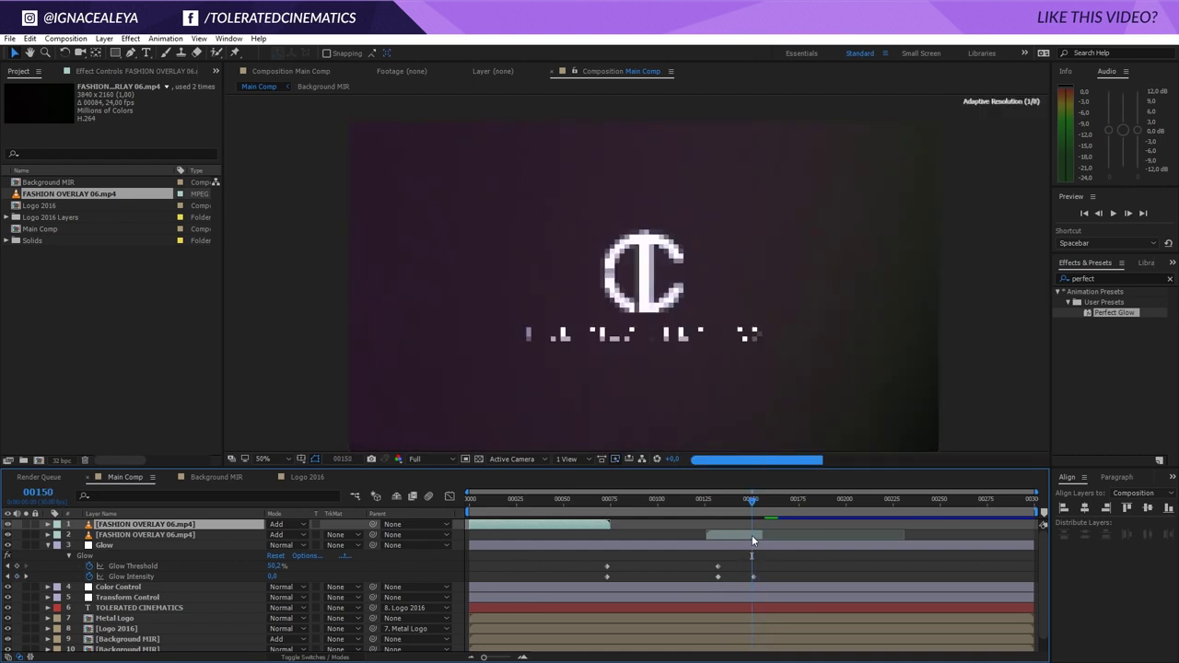
left_click(751, 535)
key("t")
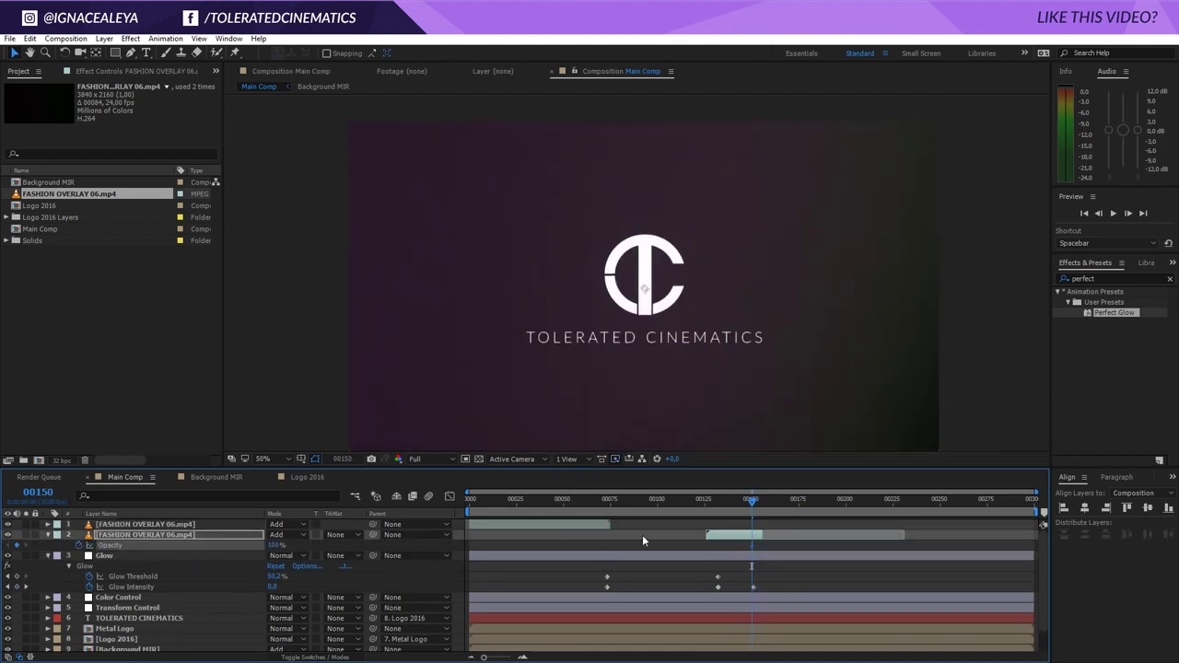
left_click_drag(753, 502, 763, 503)
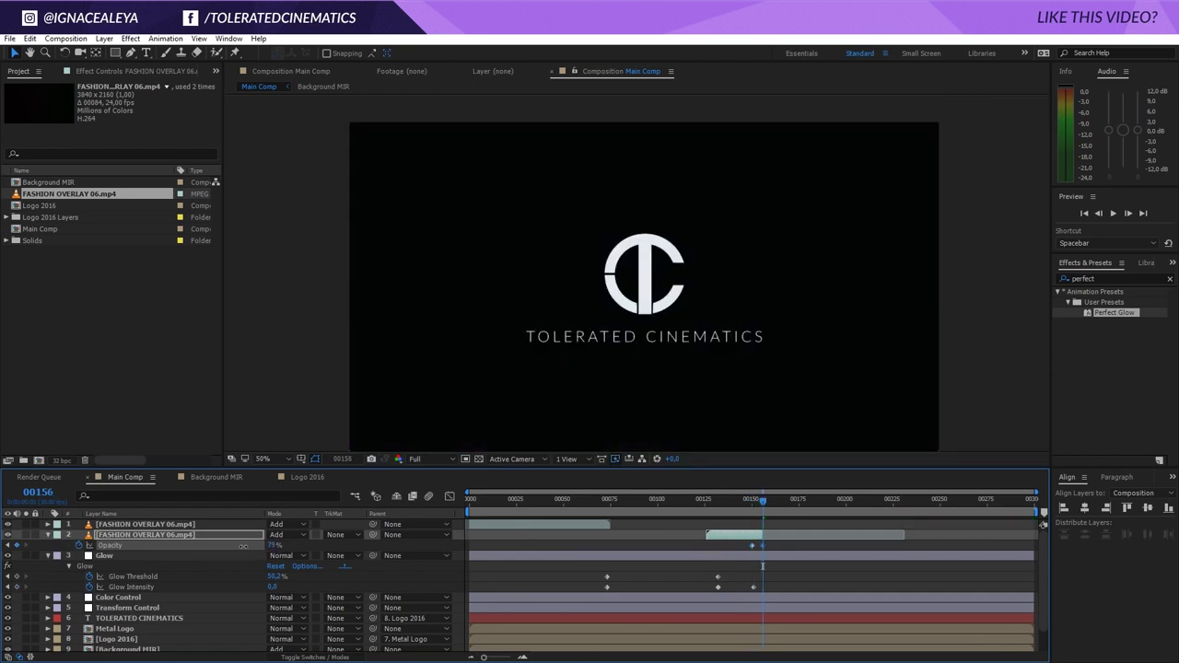
left_click(709, 502)
left_click_drag(710, 505, 967, 506)
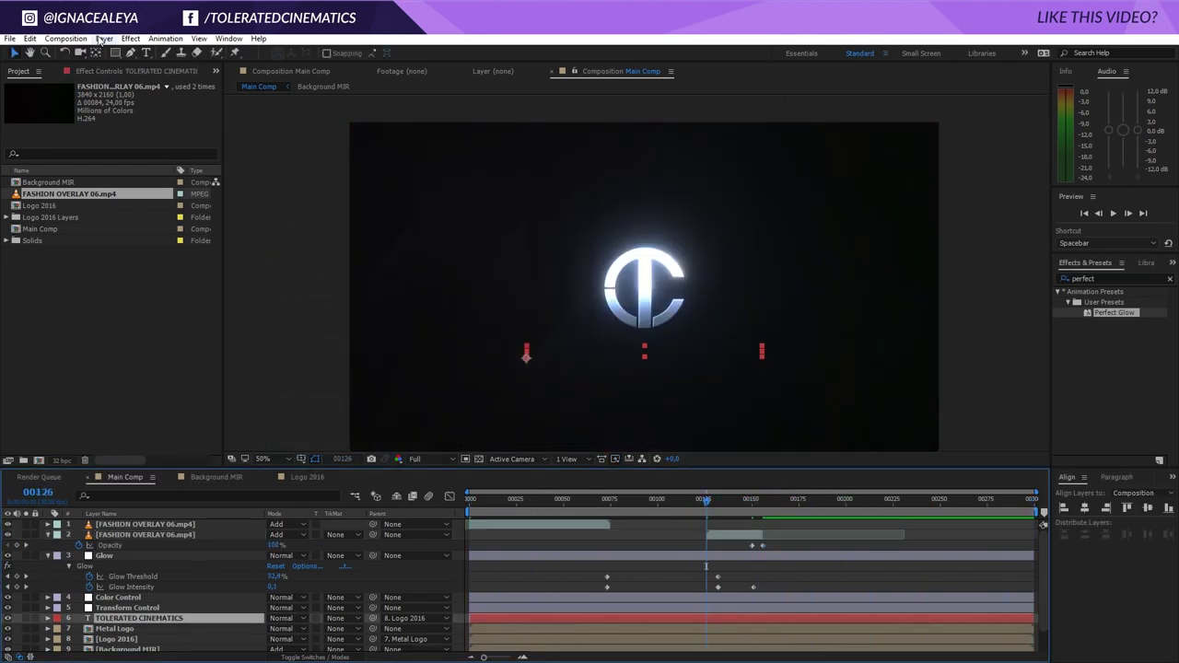
Create an adjustment layer named Vignette and place it above all other layers in Main Comp
left_click(104, 38)
mouse_move(92, 45)
left_click(433, 132)
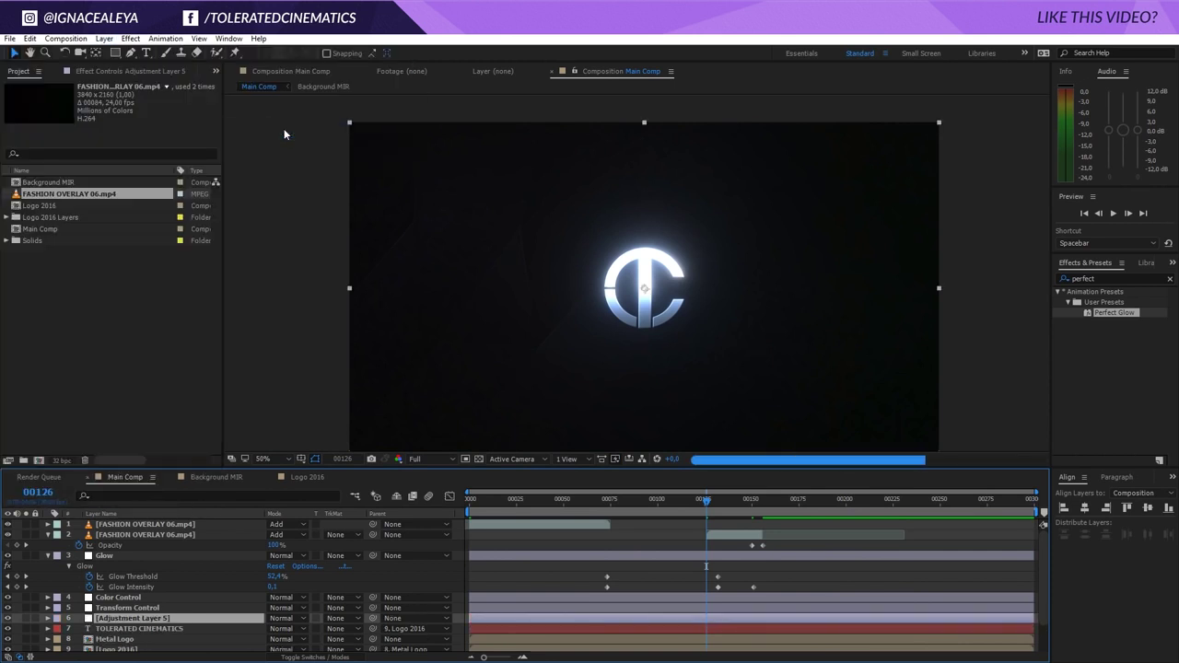
key("Return")
type("Vignette")
key("Return")
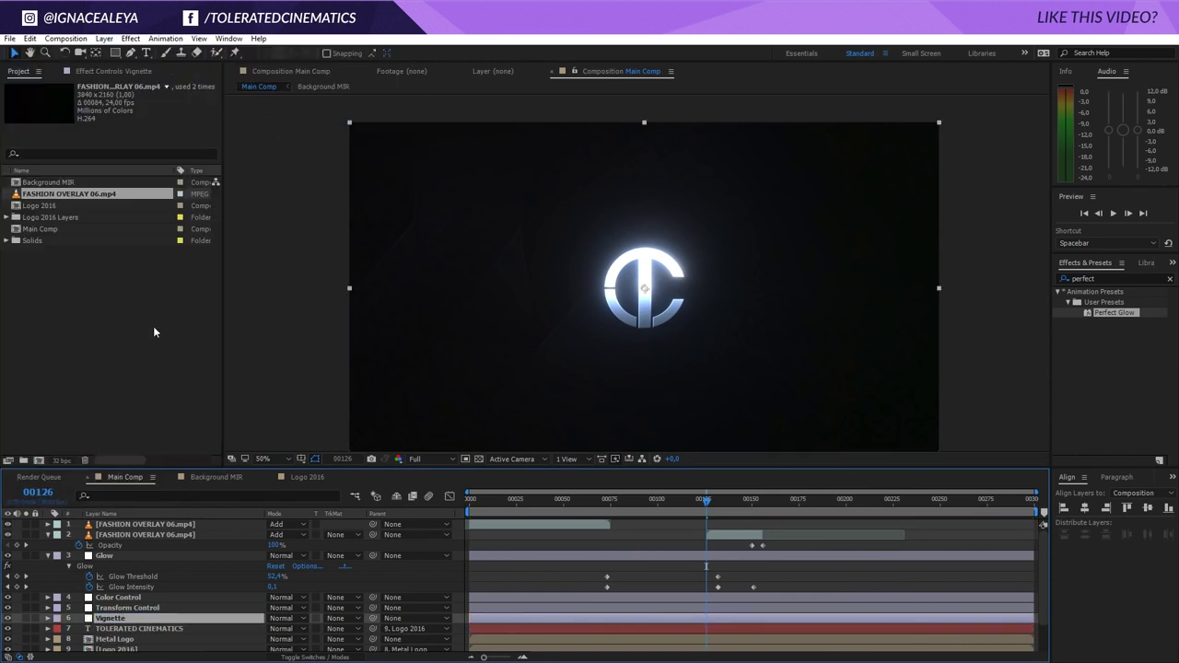
left_click_drag(140, 620, 159, 523)
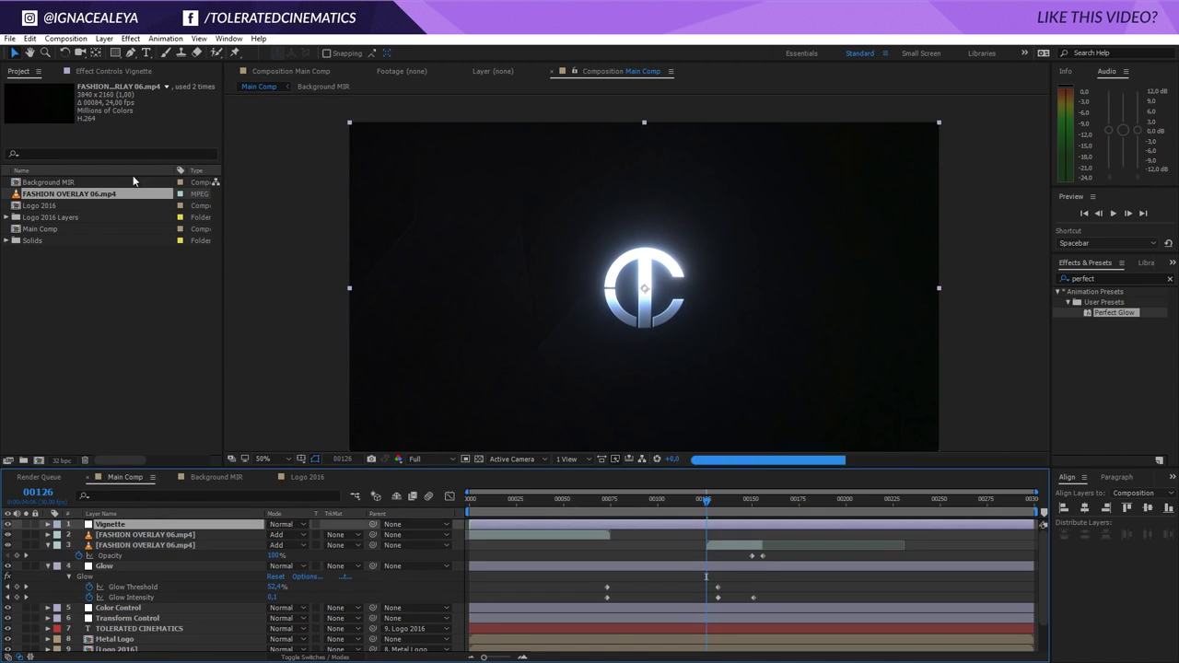
Apply the Curves effect to the Vignette layer and pull the RGB curve's midpoint down to darken the image
left_click(130, 38)
mouse_move(96, 164)
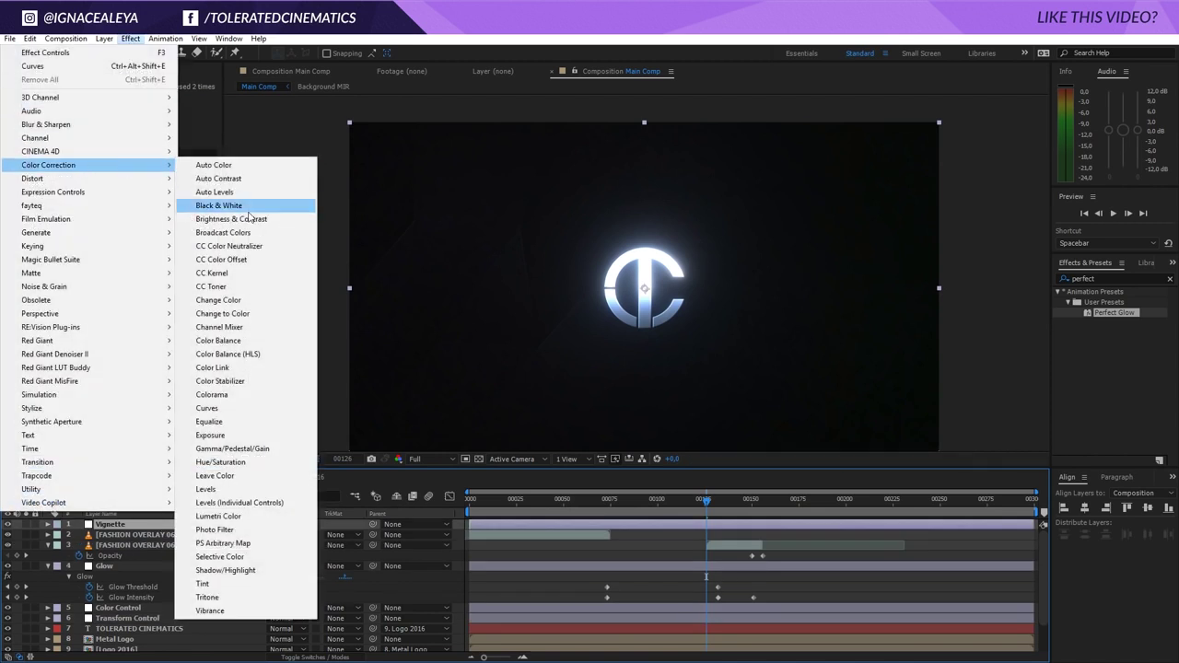
left_click(231, 408)
left_click_drag(112, 215, 110, 244)
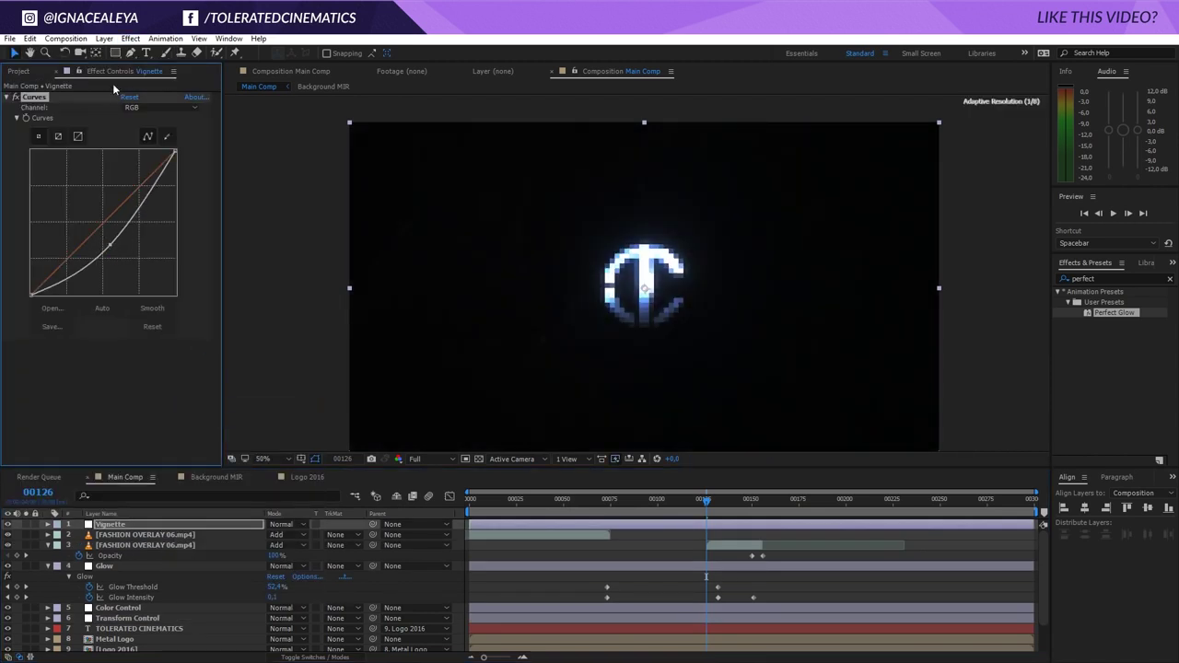
Add a full-frame elliptical mask to the Vignette layer, set it to Subtract, and feather it by about 765 pixels
left_click(112, 52)
left_click(157, 80)
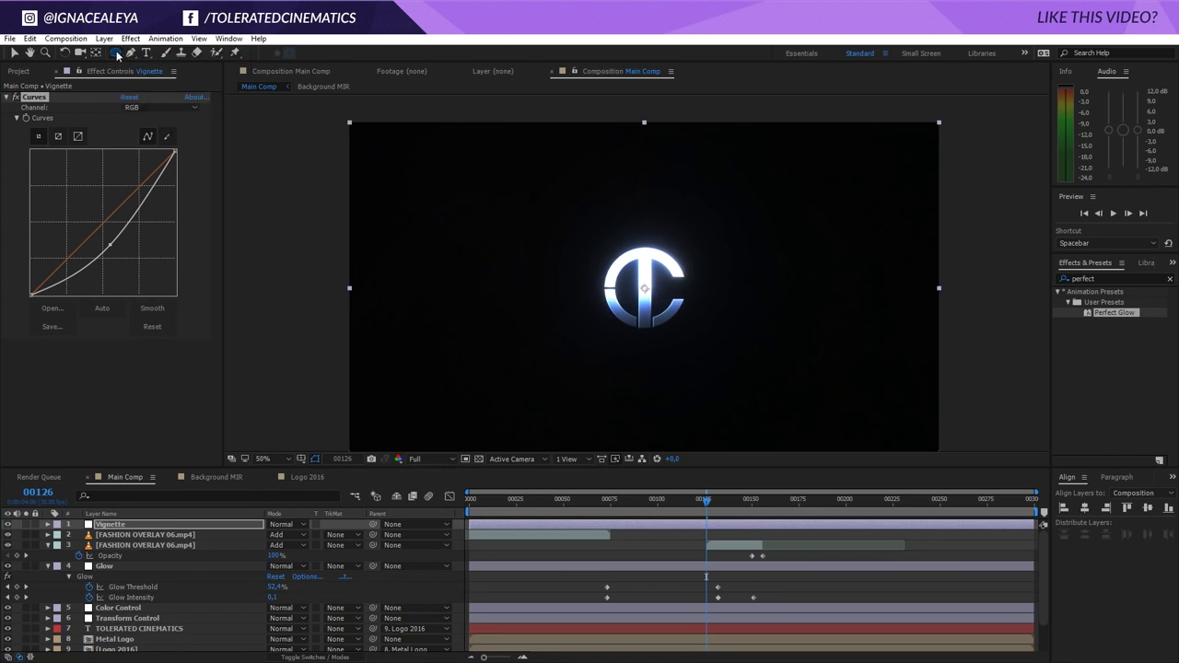
double_click(115, 52)
left_click(279, 548)
left_click(293, 584)
key("f")
left_click_drag(293, 545, 727, 523)
key("F2")
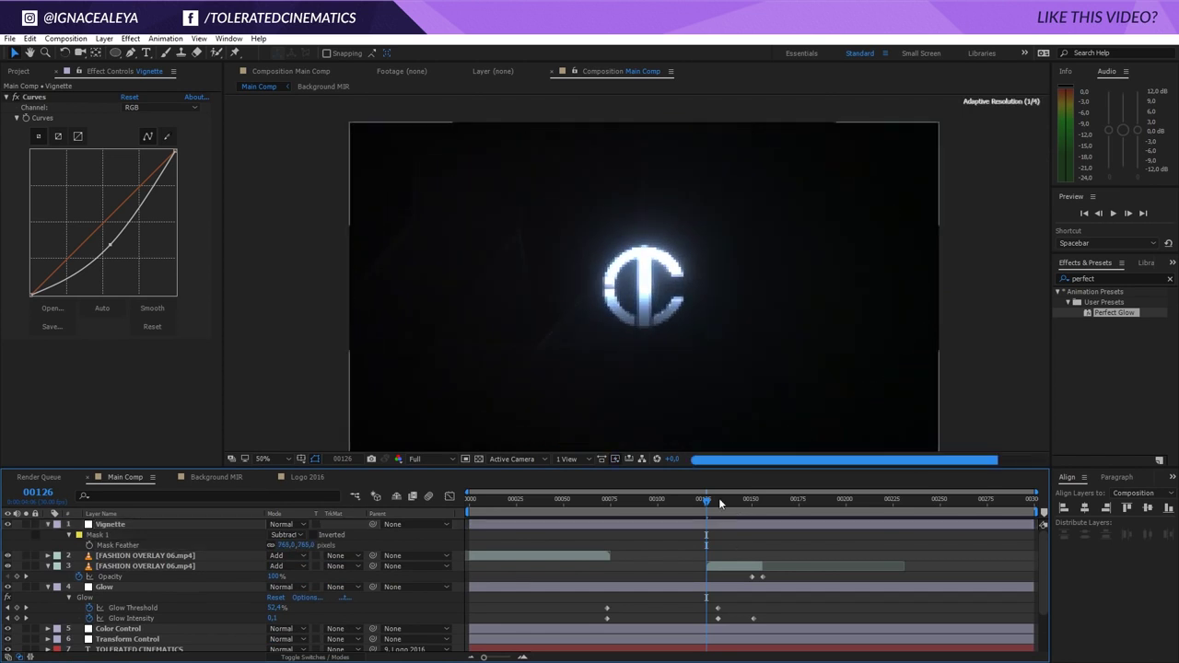
Compare the composition with the Vignette layer hidden and shown, viewing the frame at 25% and 50% magnification
key("comma")
key("comma")
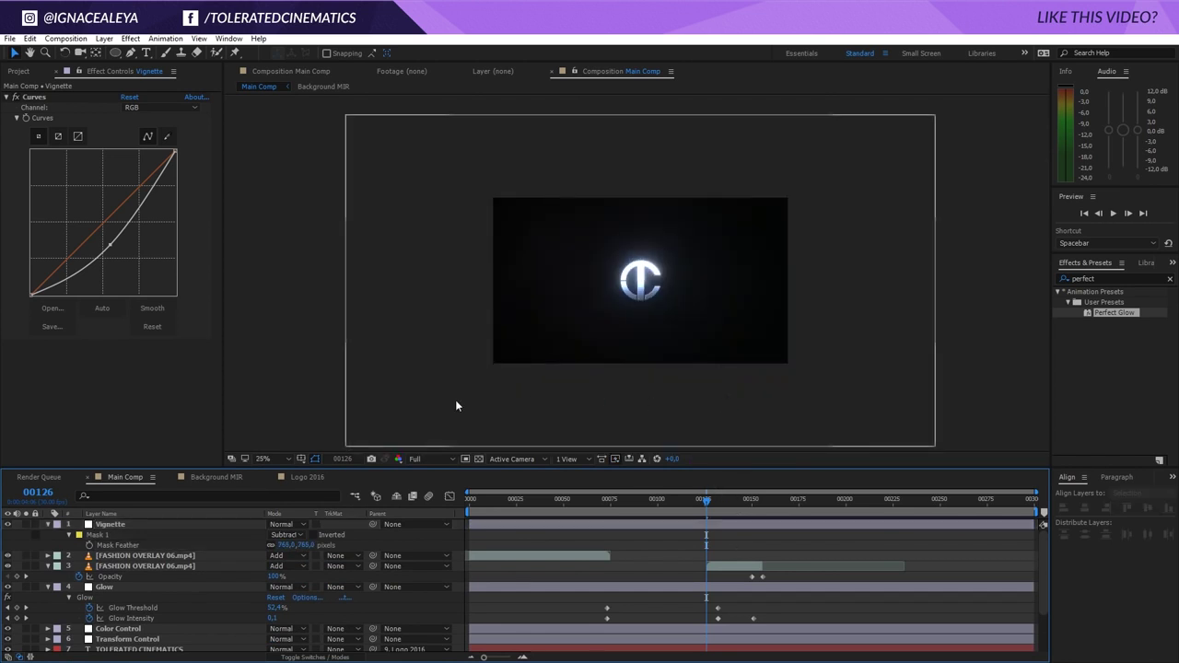
left_click(263, 459)
left_click(294, 252)
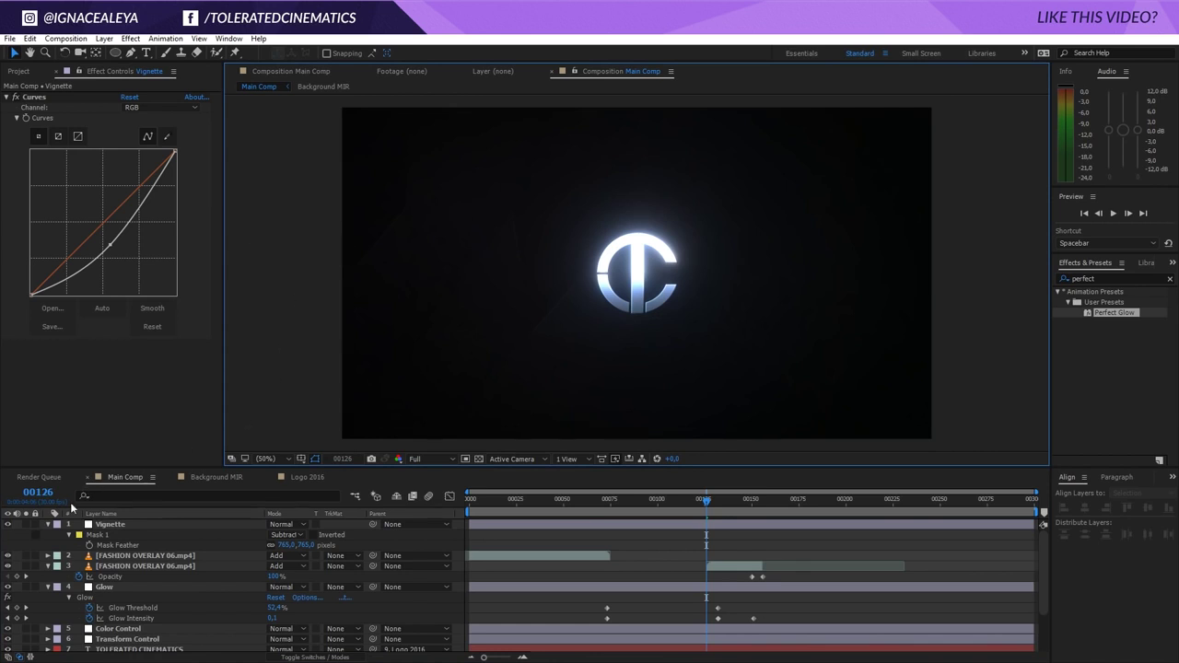
left_click(6, 525)
left_click(7, 525)
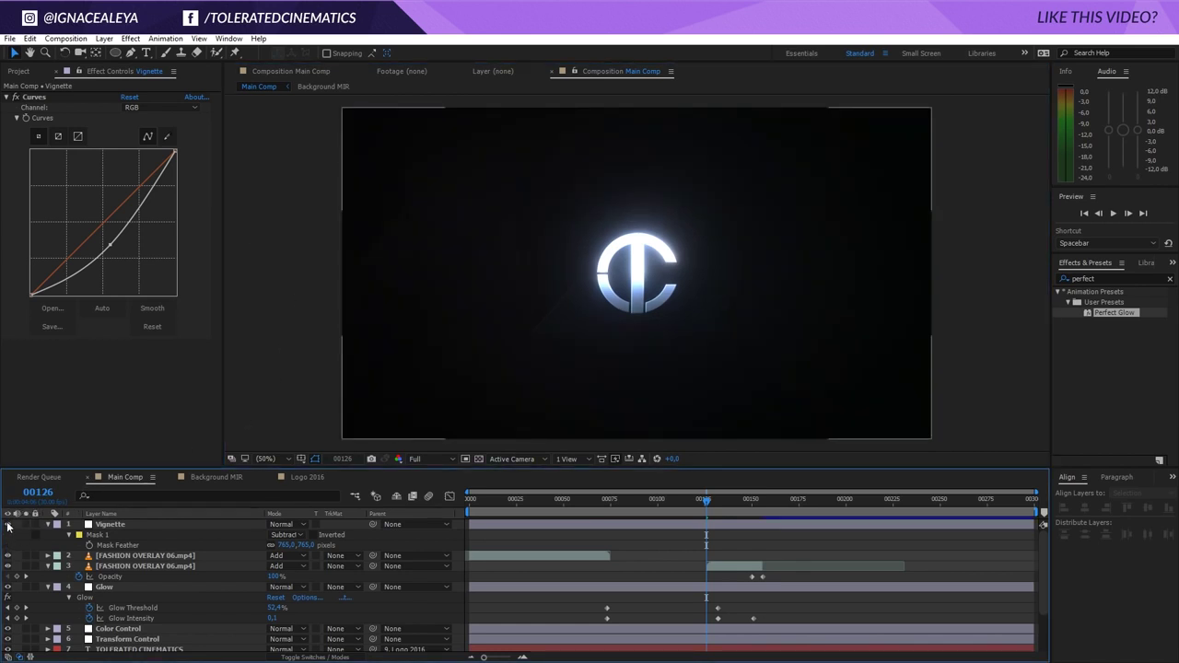
left_click(7, 524)
Scrub through the Main Comp timeline to review the vignette over the logo and title
left_click_drag(515, 505, 866, 506)
mouse_move(110, 524)
left_mouse_down()
mouse_move(131, 579)
mouse_move(115, 521)
left_mouse_up()
left_click_drag(515, 502, 810, 504)
left_click(915, 531)
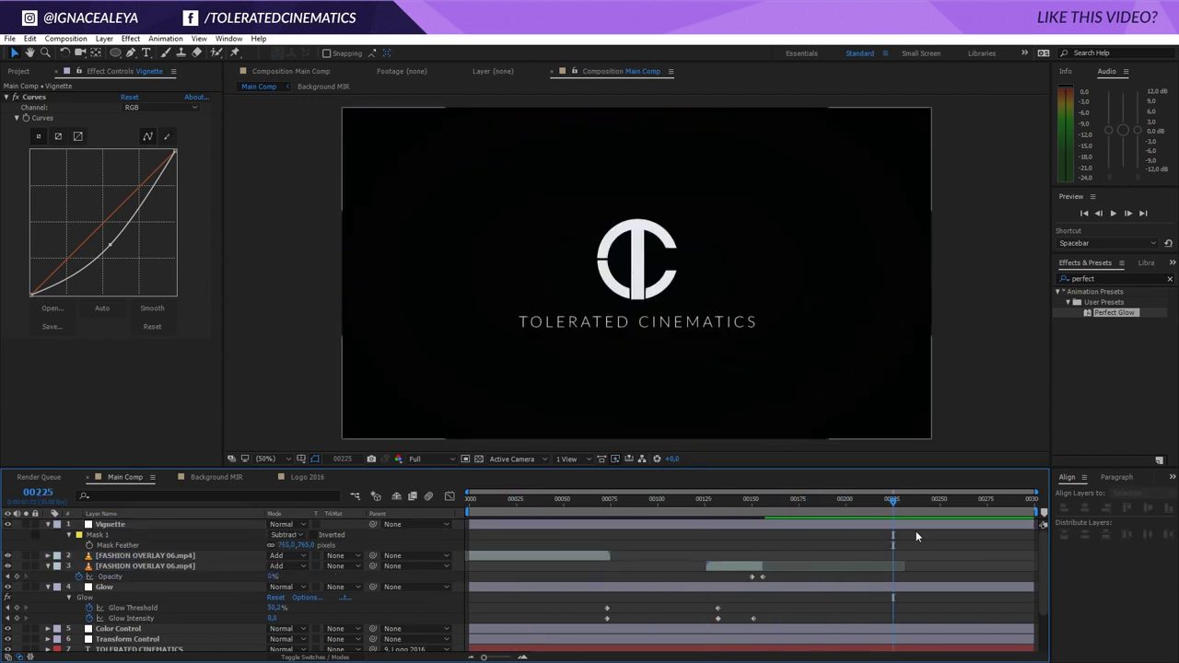
key("period")
key("comma")
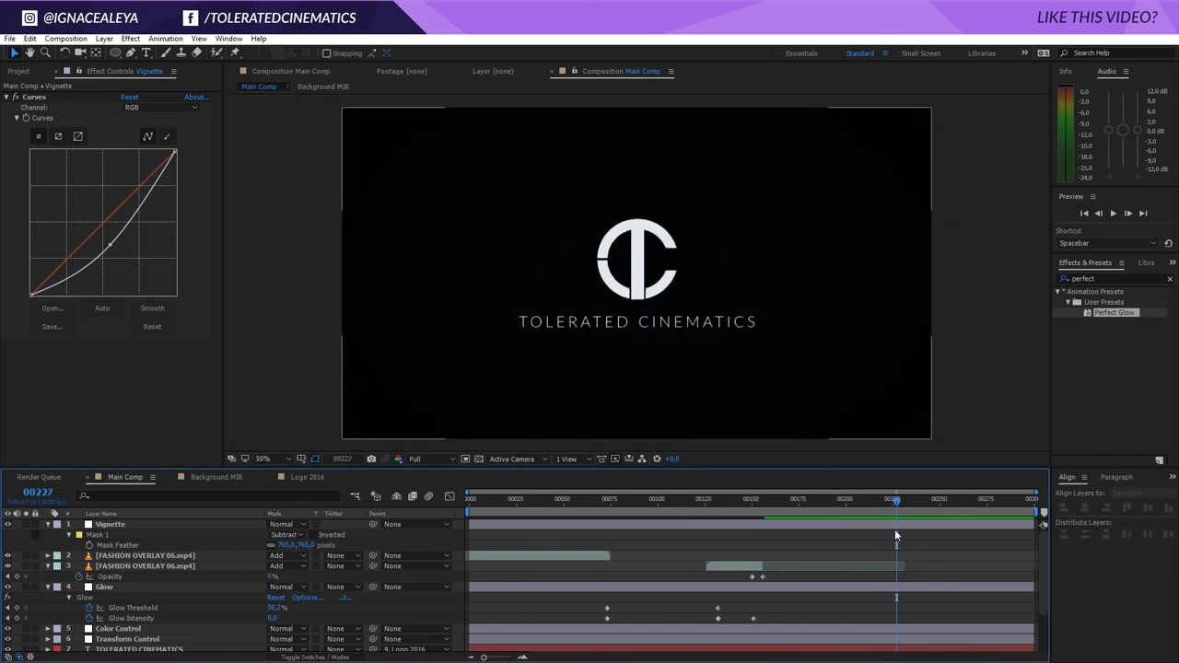